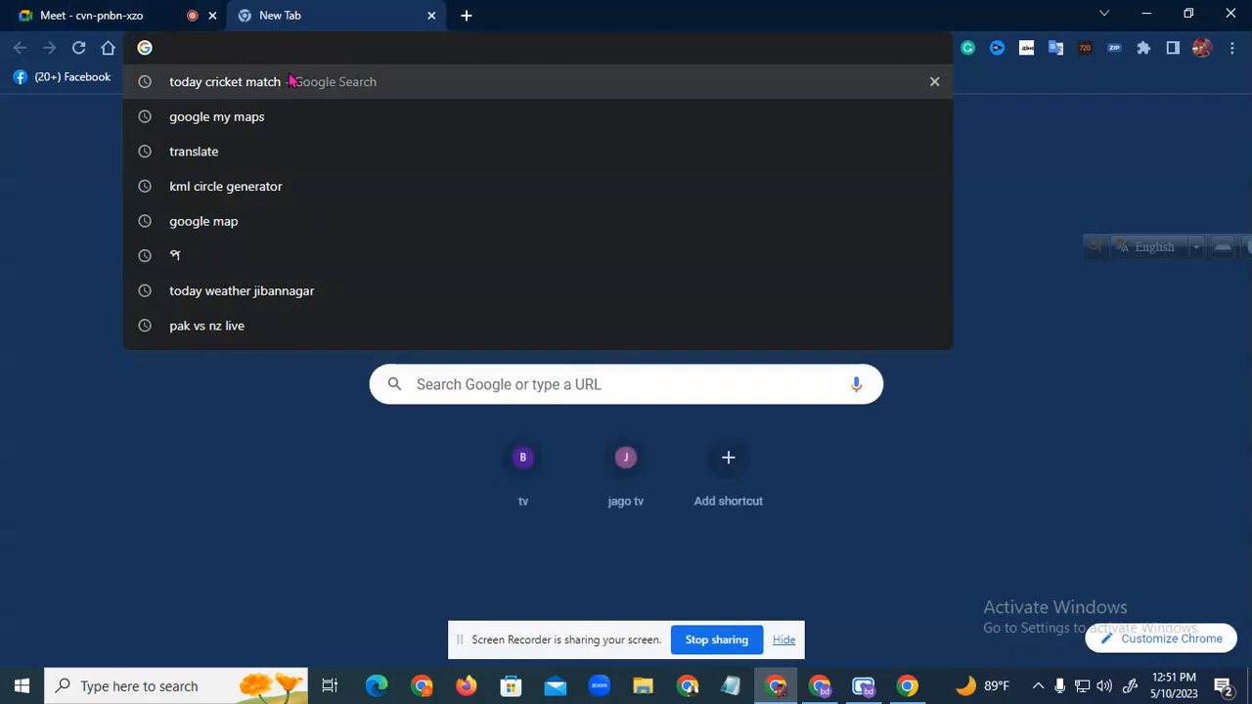
Search Google for "google my maps" and open the My Maps site from the results
{"action": "type", "text": "googl"}
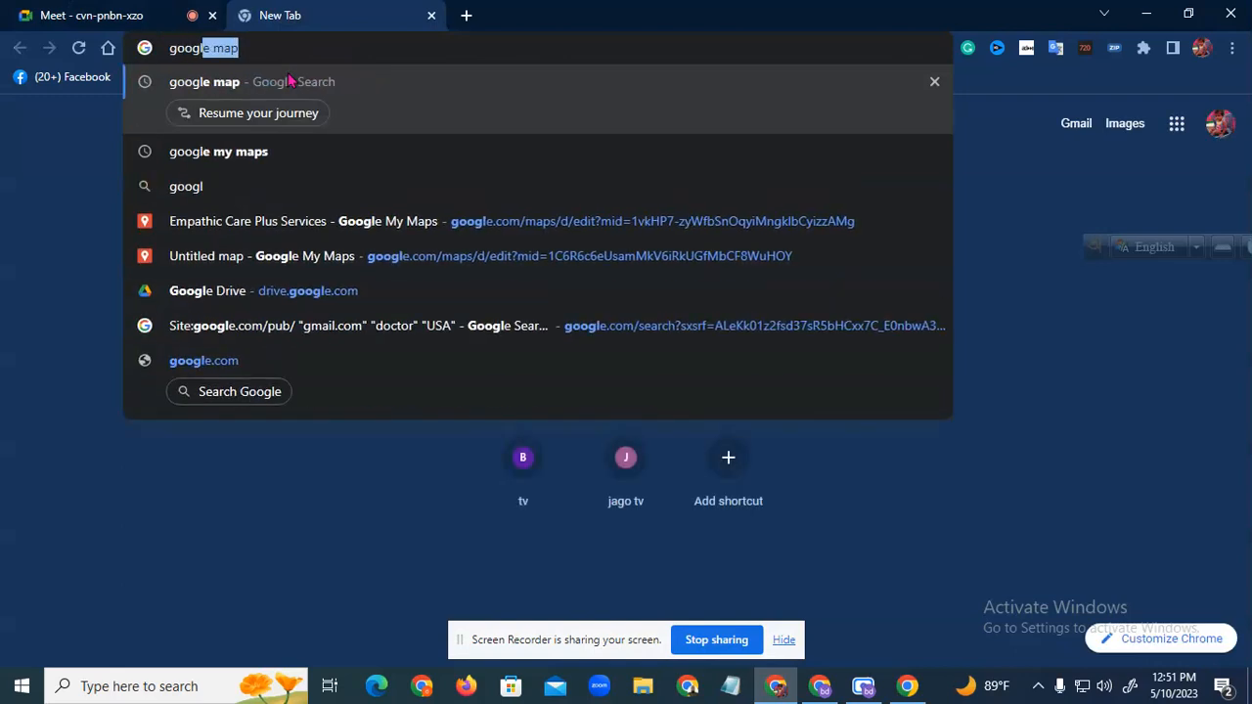
{"action": "type", "text": "e m"}
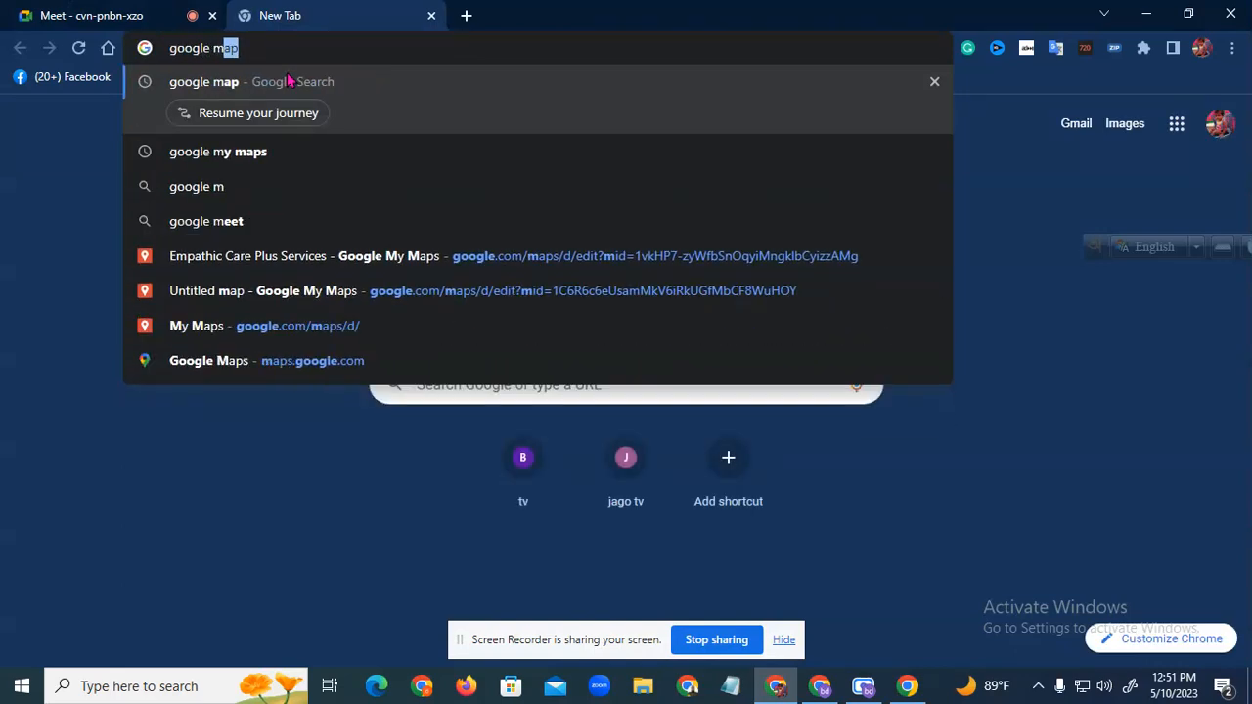
{"action": "type", "text": "y"}
{"action": "left_click", "coordinate": [287, 81]}
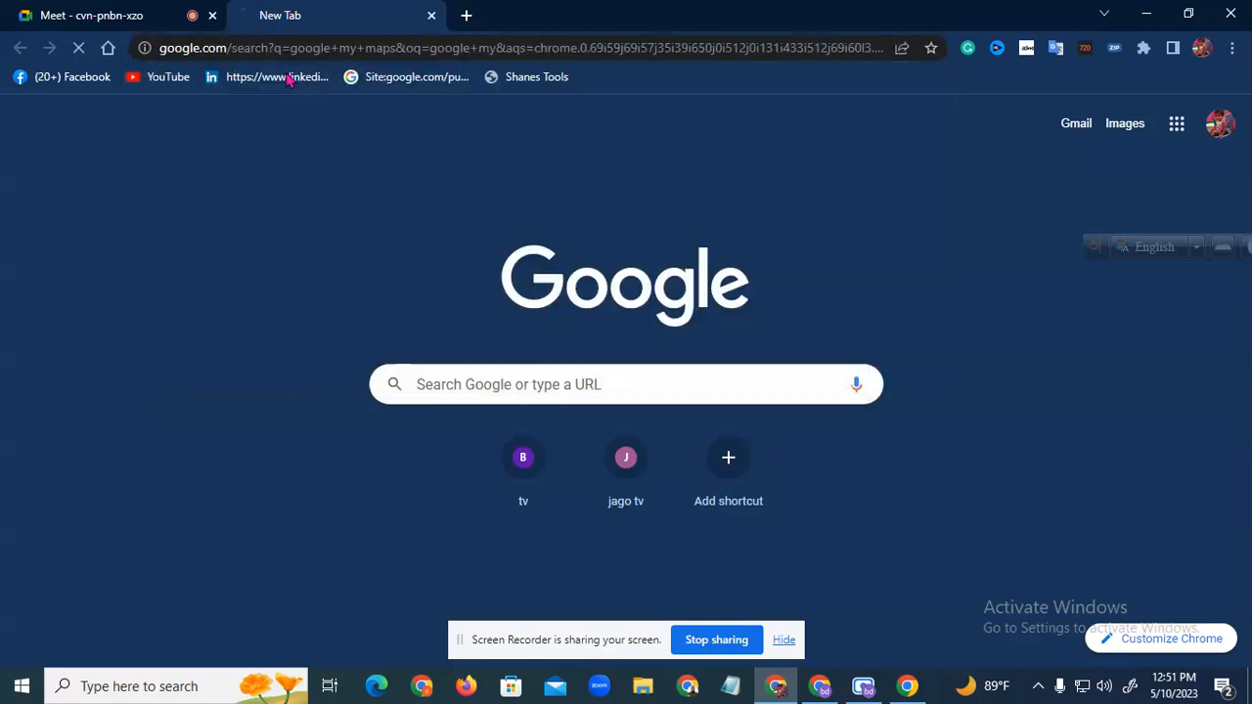
{"action": "left_click", "coordinate": [266, 313]}
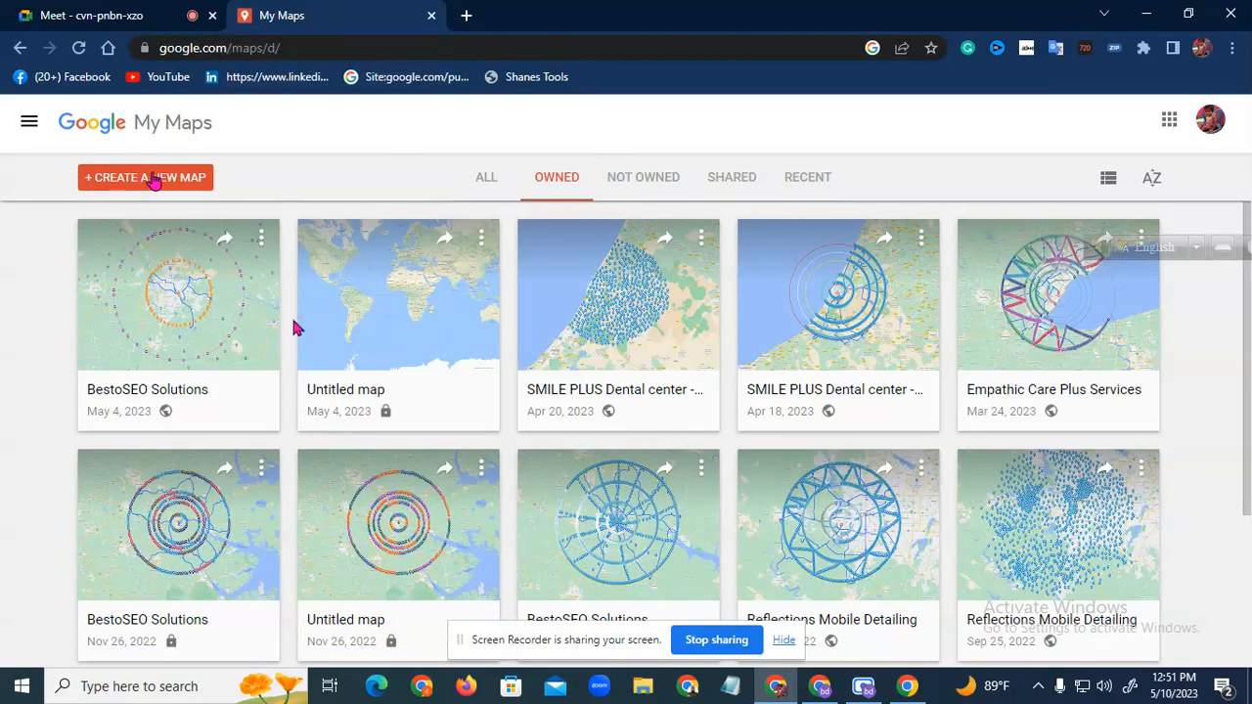
{"action": "left_click", "coordinate": [142, 177]}
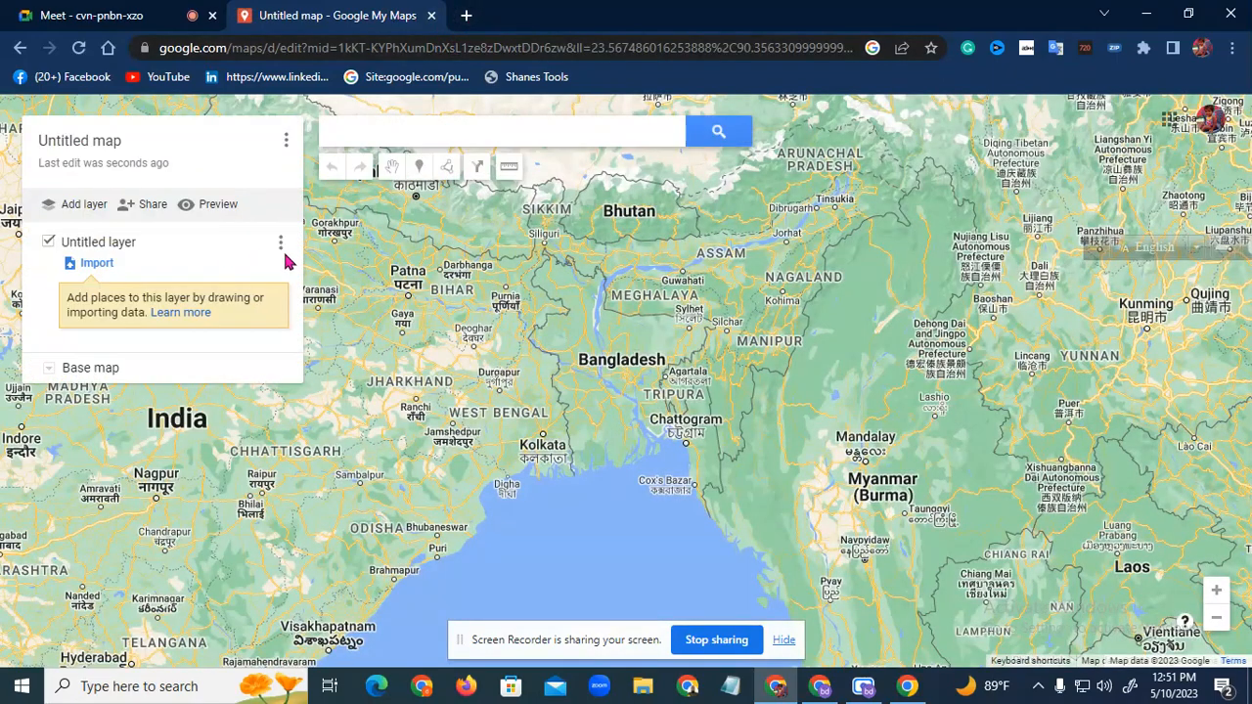
{"action": "left_click", "coordinate": [455, 129]}
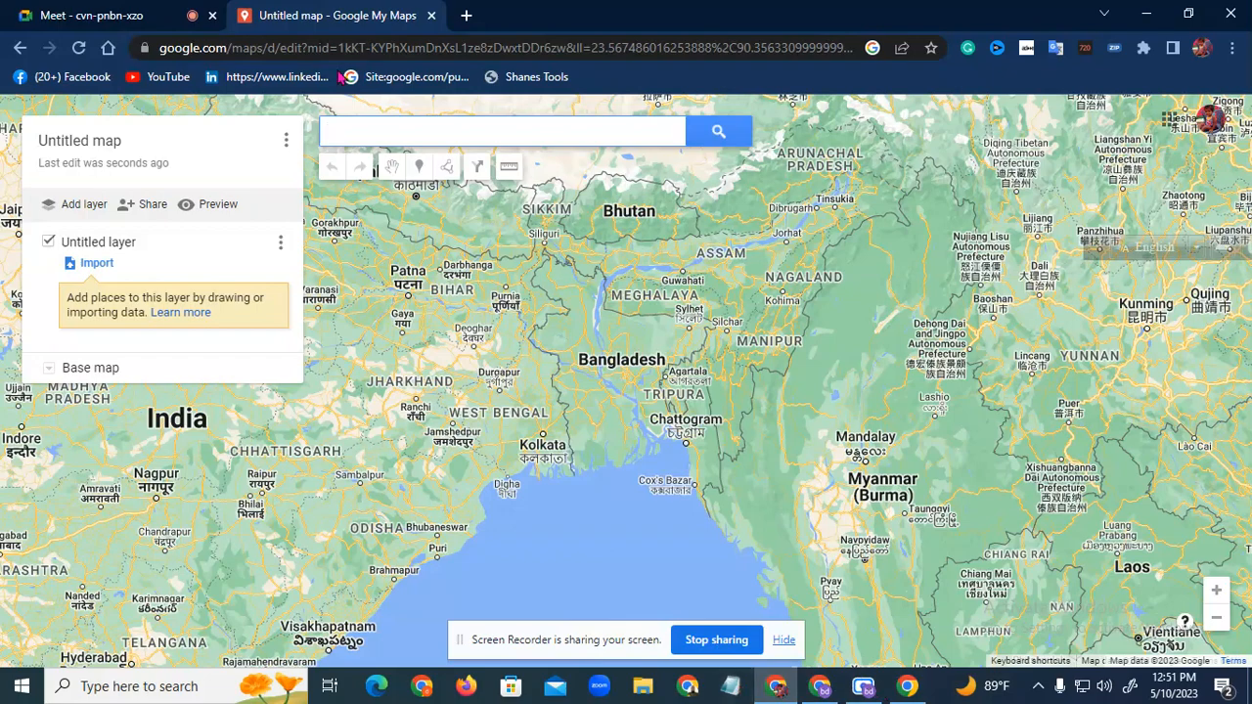
{"action": "left_click", "coordinate": [19, 47]}
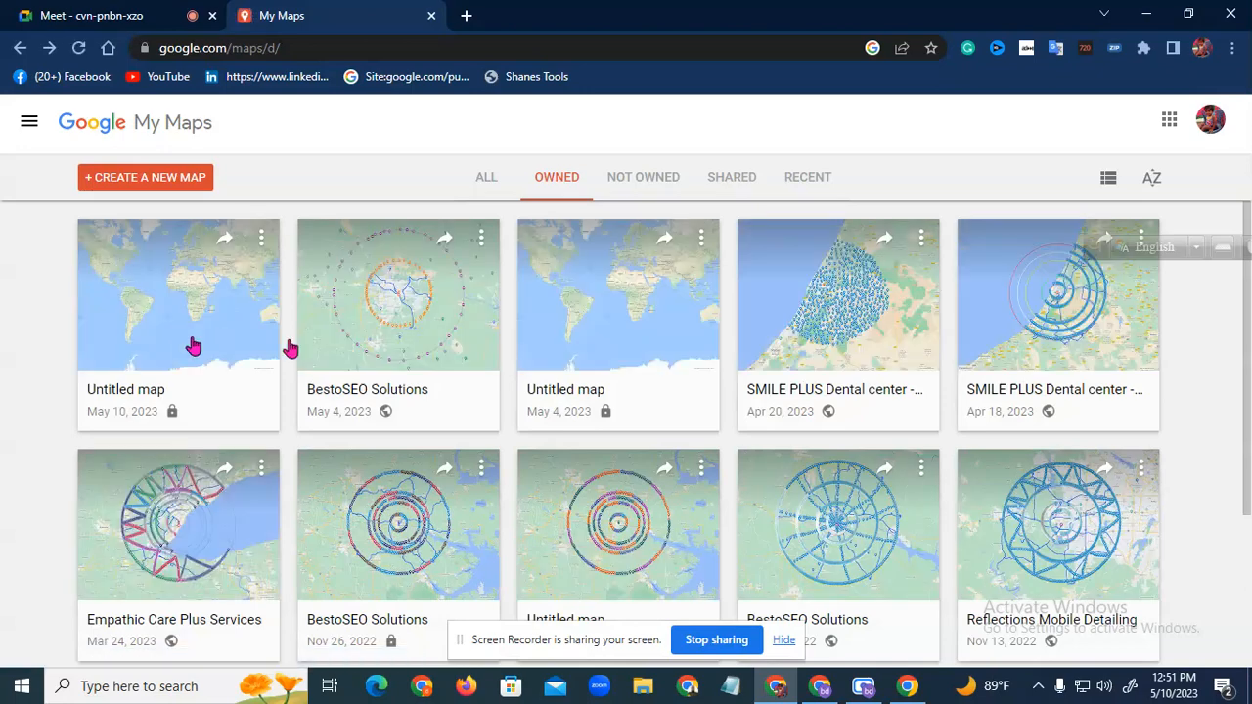
Open the existing BestoSEO Solutions map and copy the business name from its central marker
{"action": "left_click", "coordinate": [402, 333]}
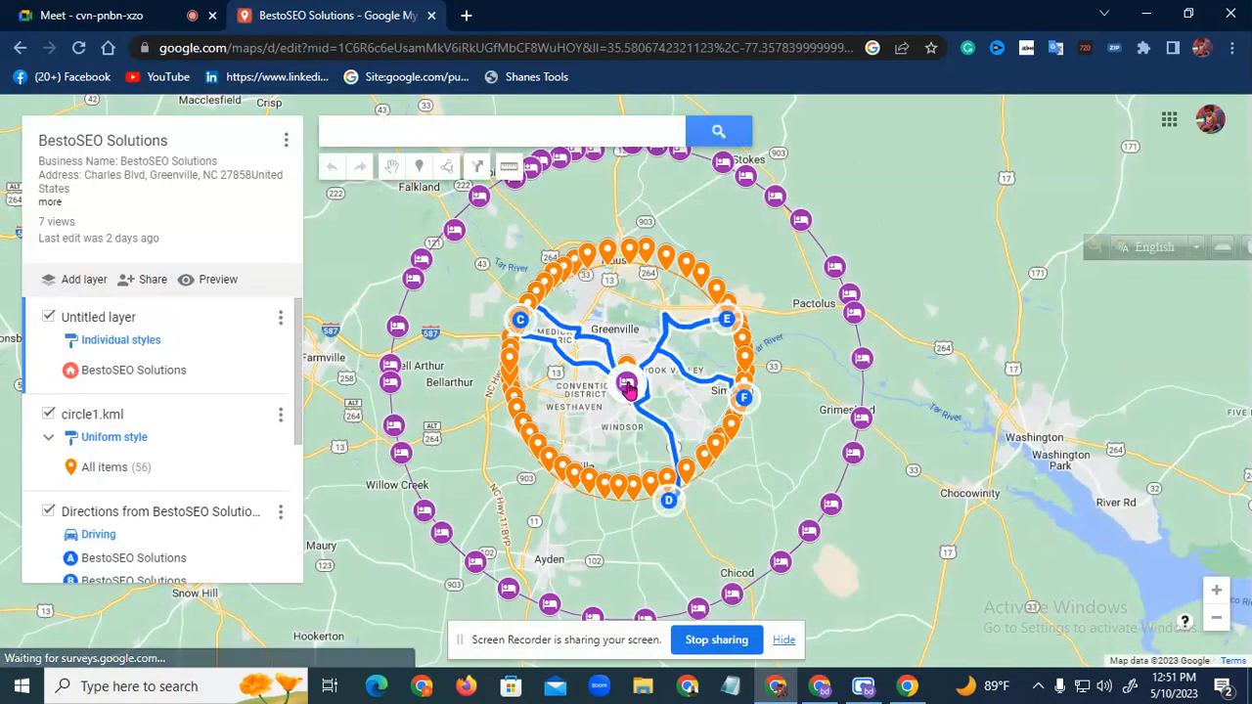
{"action": "left_click", "coordinate": [631, 385]}
{"action": "left_click_drag", "start_coordinate": [631, 177], "coordinate": [490, 186]}
{"action": "key", "text": "ctrl+c"}
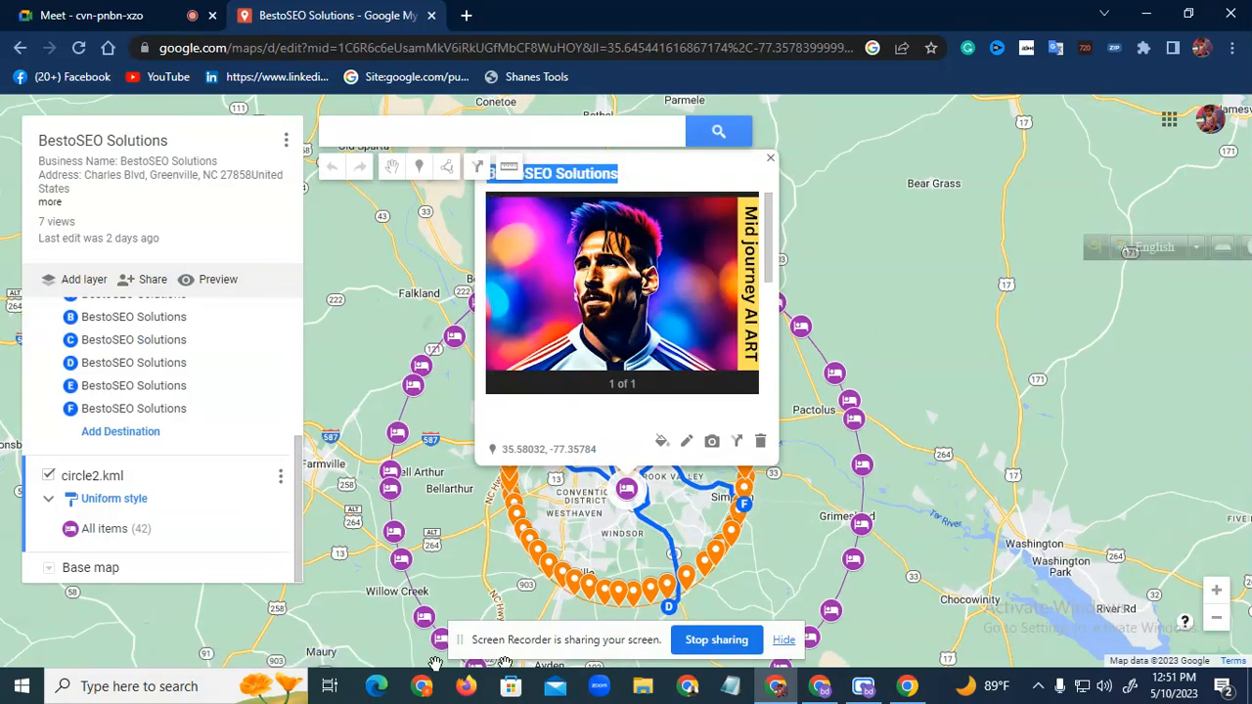
Open a blank Notepad document and paste the copied business name into it
{"action": "left_click", "coordinate": [141, 686]}
{"action": "type", "text": "notepad"}
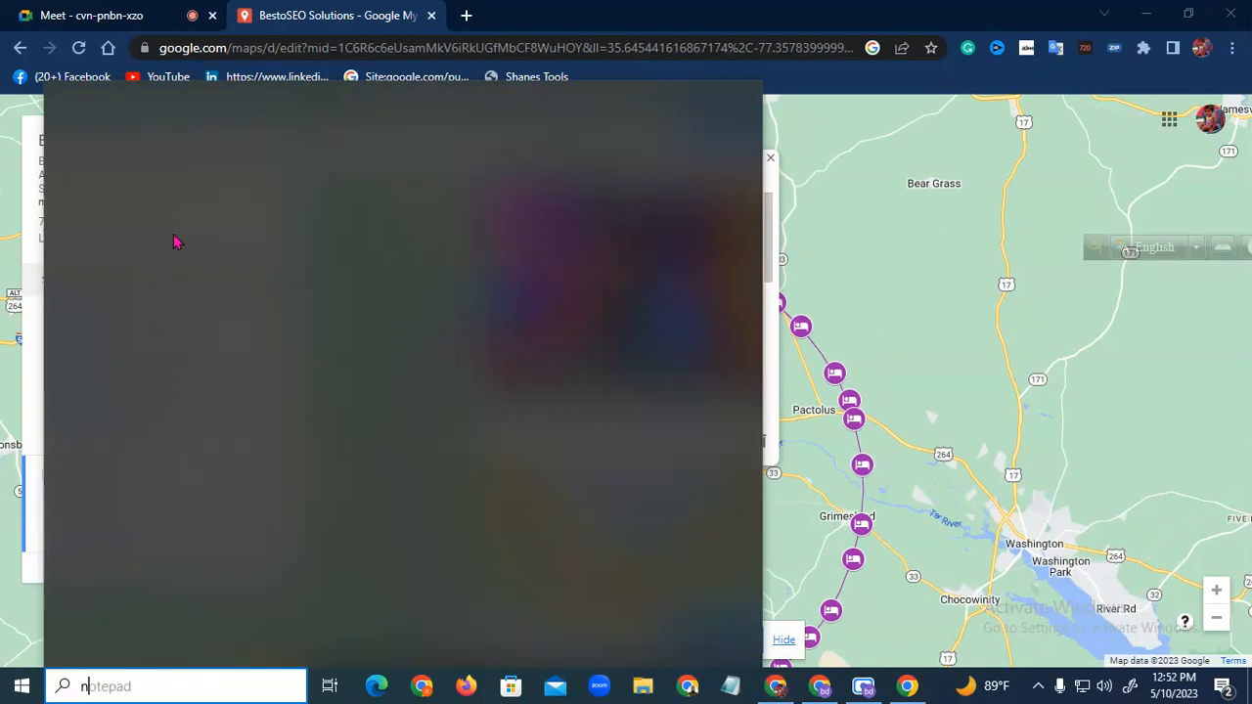
{"action": "left_click", "coordinate": [185, 201]}
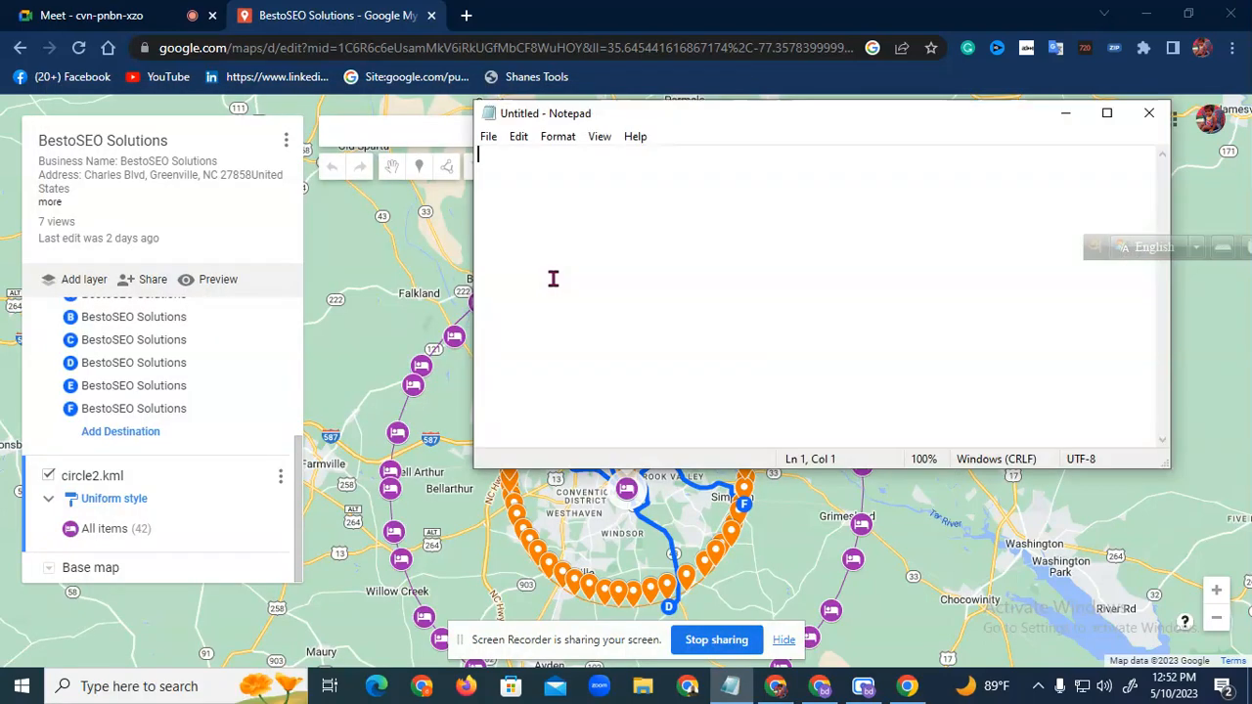
{"action": "key", "text": "ctrl+v"}
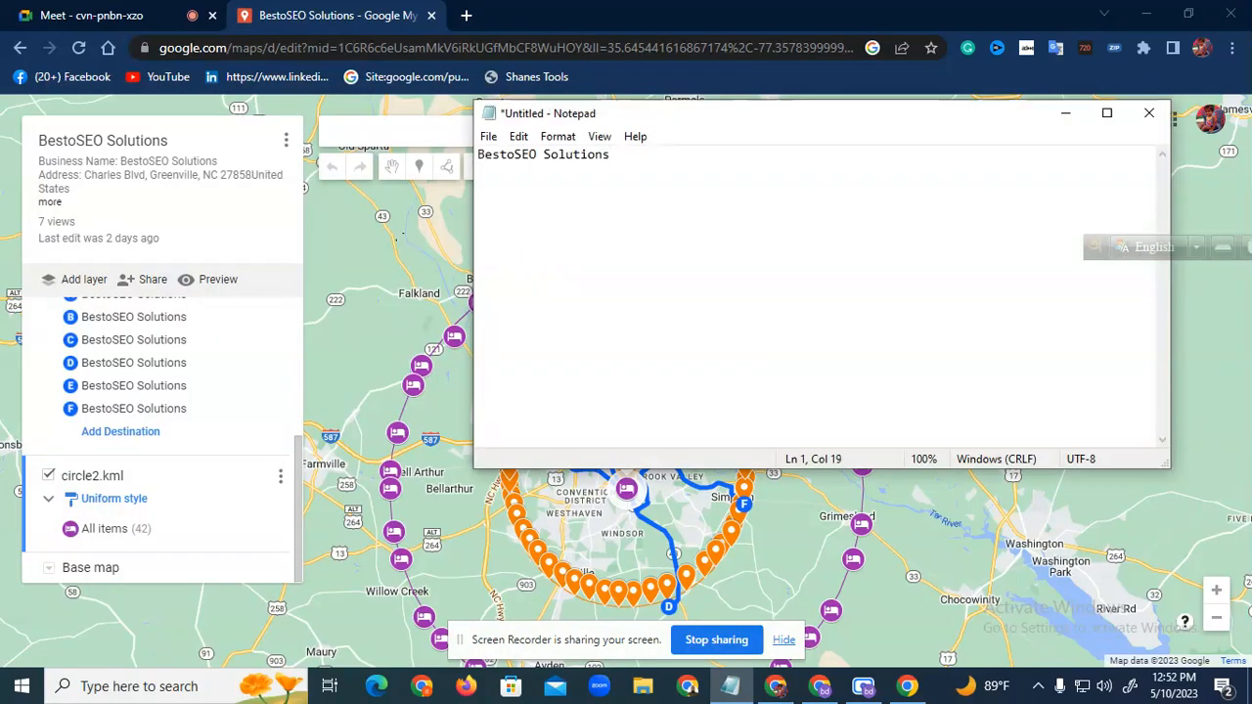
Copy the full business description, from Business Name to Category, from an orange marker at the top of the inner circle
{"action": "left_click", "coordinate": [442, 393]}
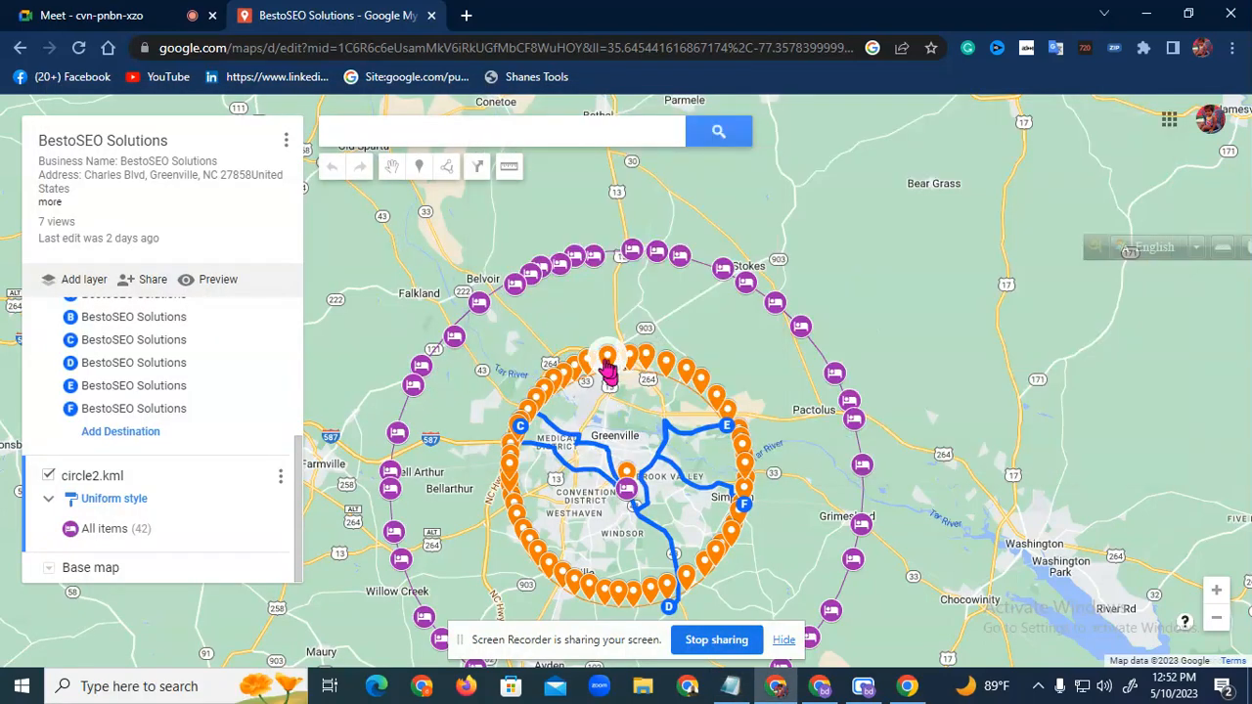
{"action": "left_click", "coordinate": [607, 359]}
{"action": "scroll", "coordinate": [585, 391], "scroll_direction": "down", "scroll_amount": 3}
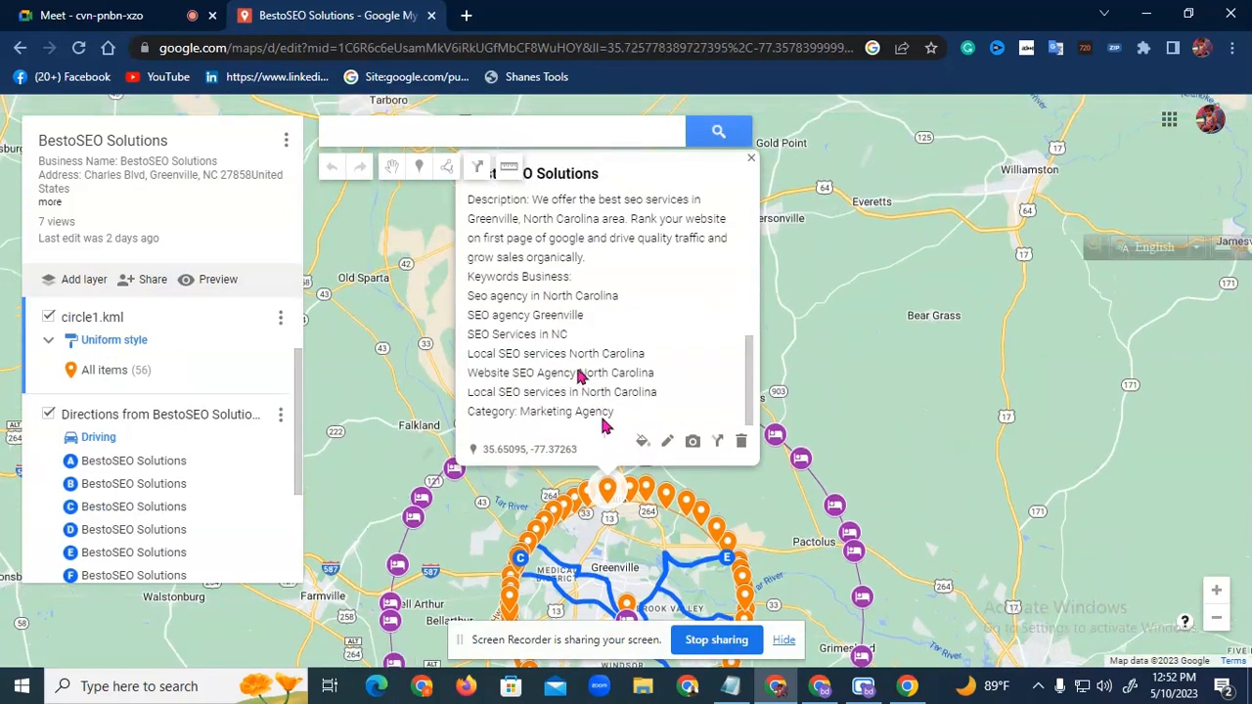
{"action": "left_click_drag", "start_coordinate": [626, 418], "coordinate": [467, 368]}
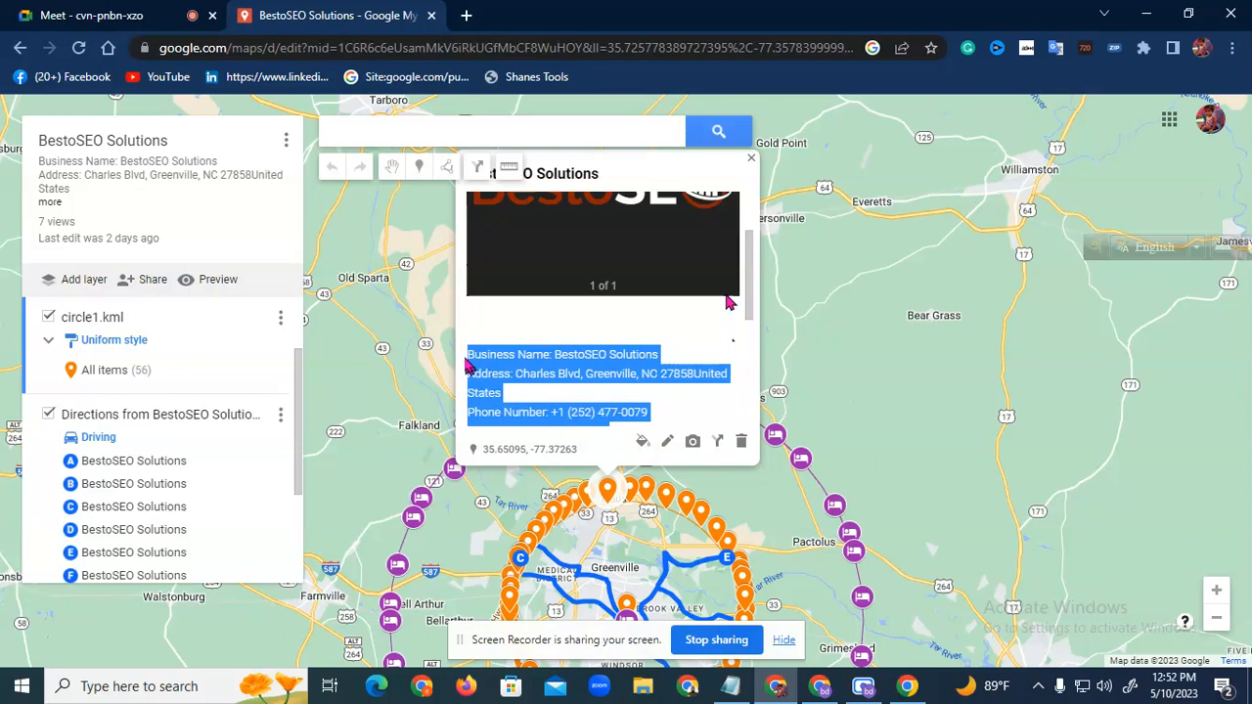
{"action": "left_click", "coordinate": [750, 157]}
Paste the copied business description into the Notepad document, a few lines below the business name
{"action": "left_click", "coordinate": [732, 685]}
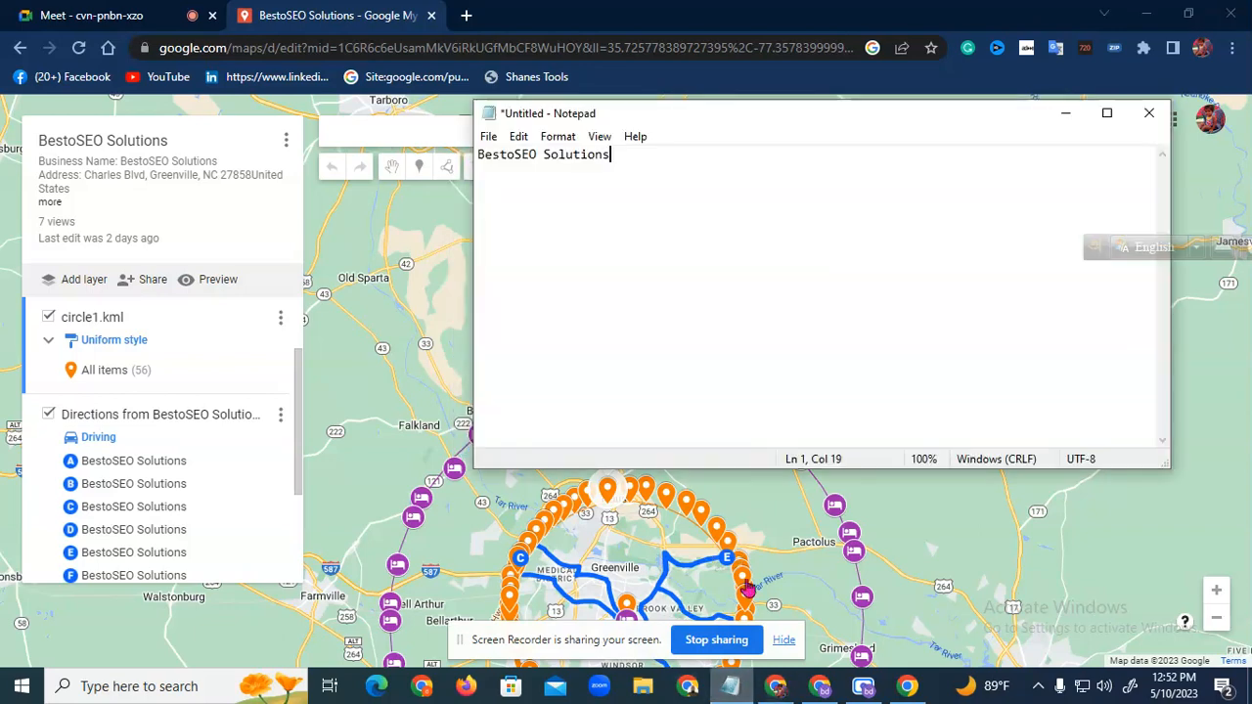
{"action": "key", "text": "Return"}
{"action": "key", "text": "Return"}
{"action": "key", "text": "Return"}
{"action": "right_click", "coordinate": [643, 257]}
{"action": "left_click", "coordinate": [684, 341]}
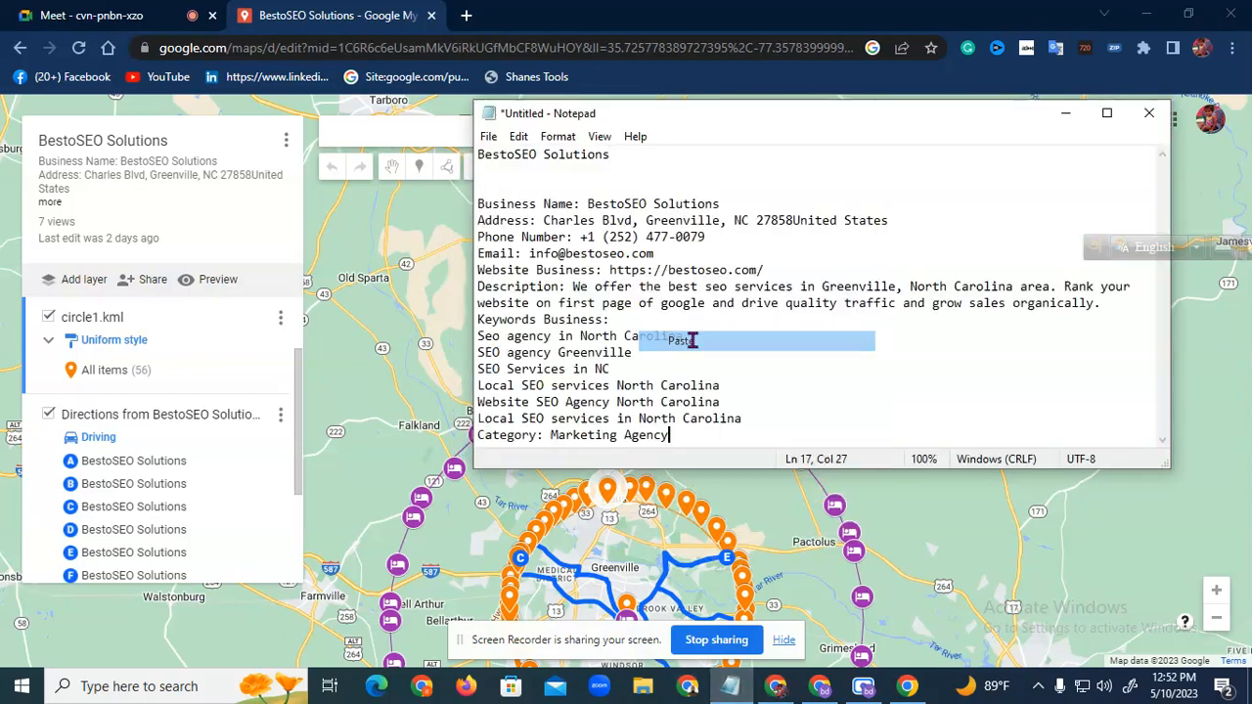
Return to the My Maps overview in Chrome and create a new map
{"action": "left_click", "coordinate": [355, 9]}
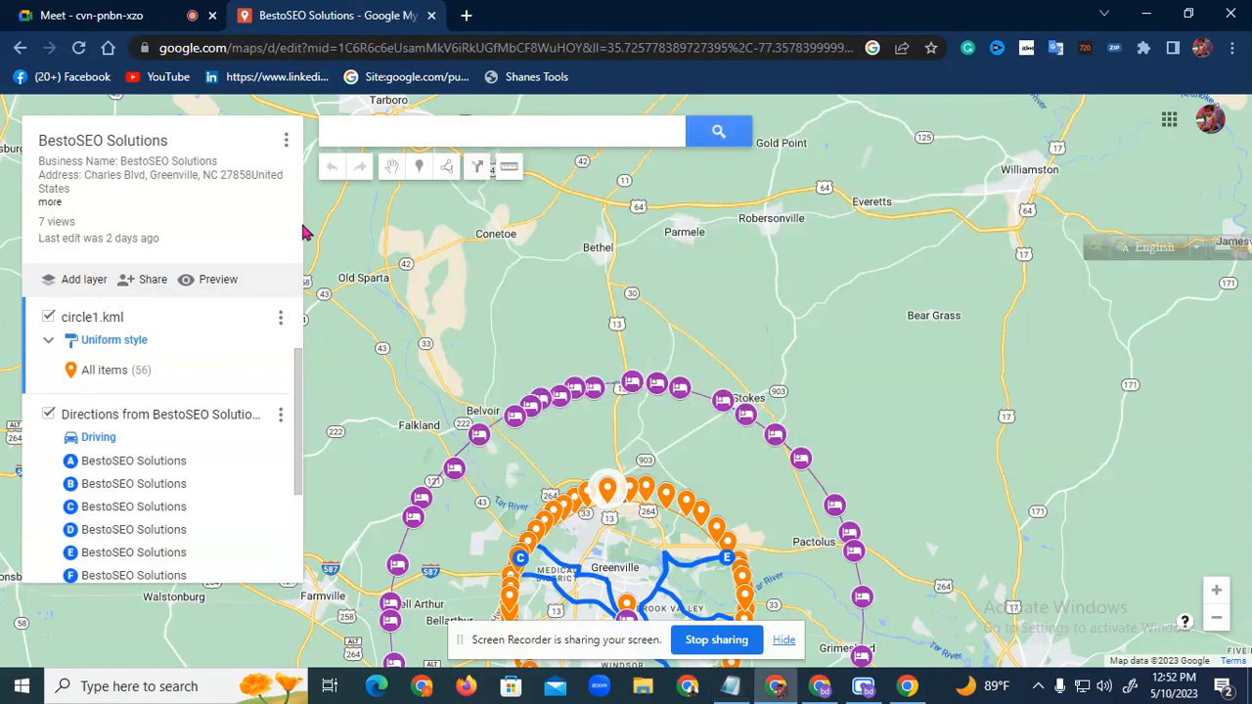
{"action": "left_click", "coordinate": [19, 48]}
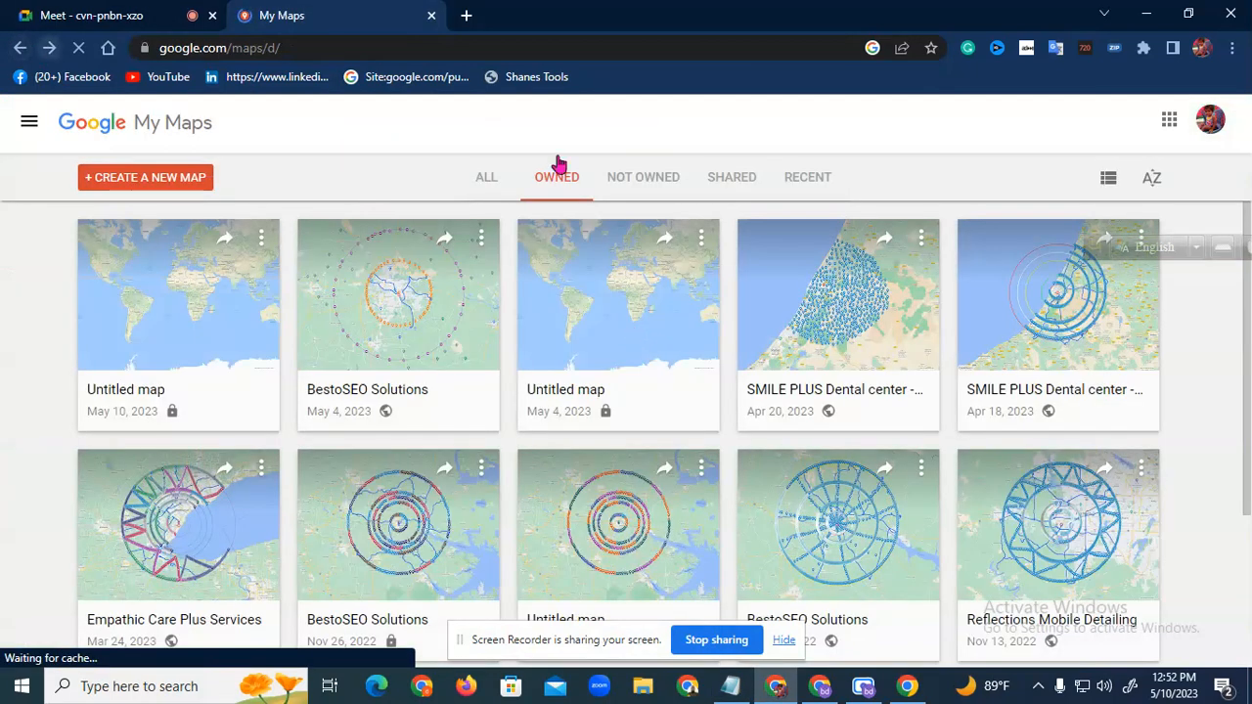
Search Google for "kml circle generator" in a new tab and open the KML4Earth KML Circle Generator page
{"action": "left_click", "coordinate": [466, 15]}
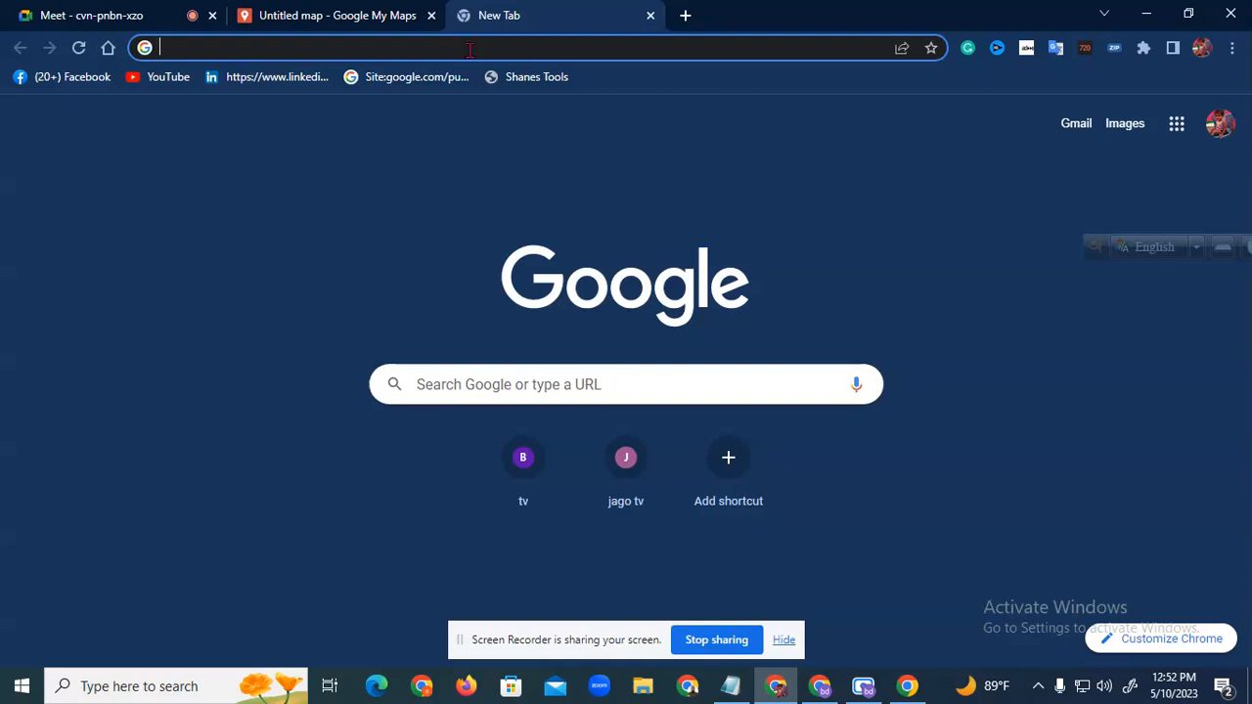
{"action": "type", "text": "km"}
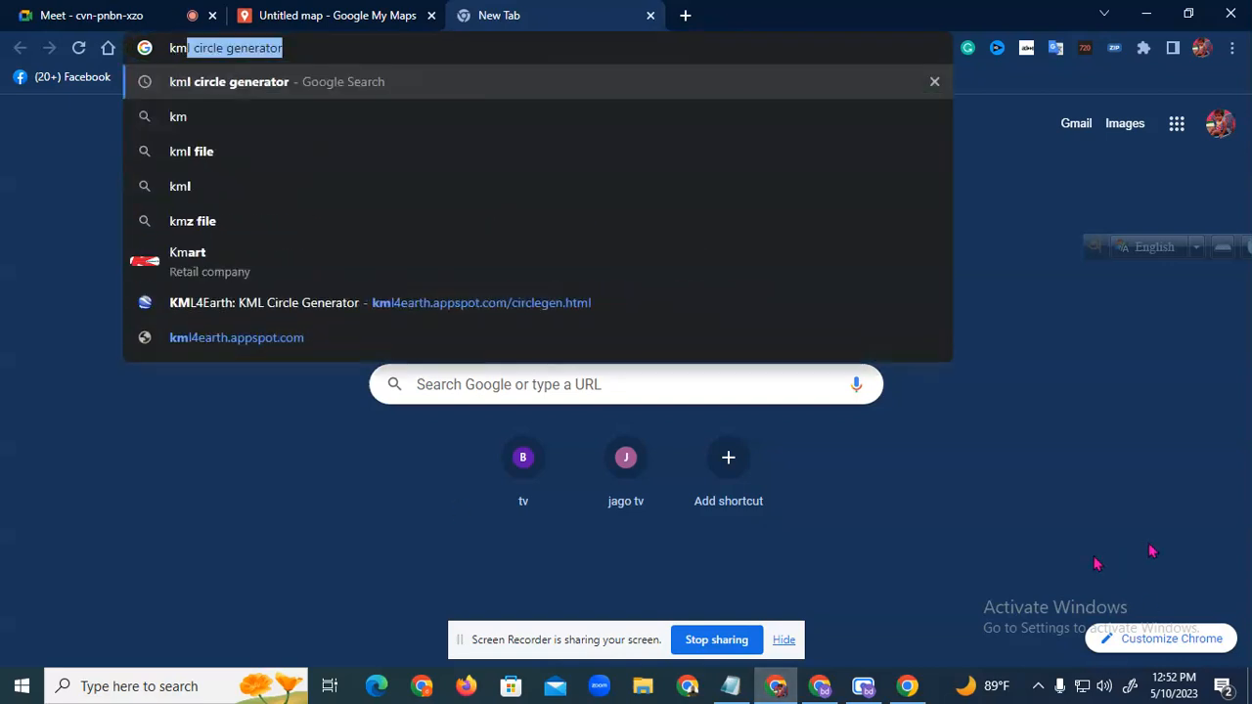
{"action": "key", "text": "Return"}
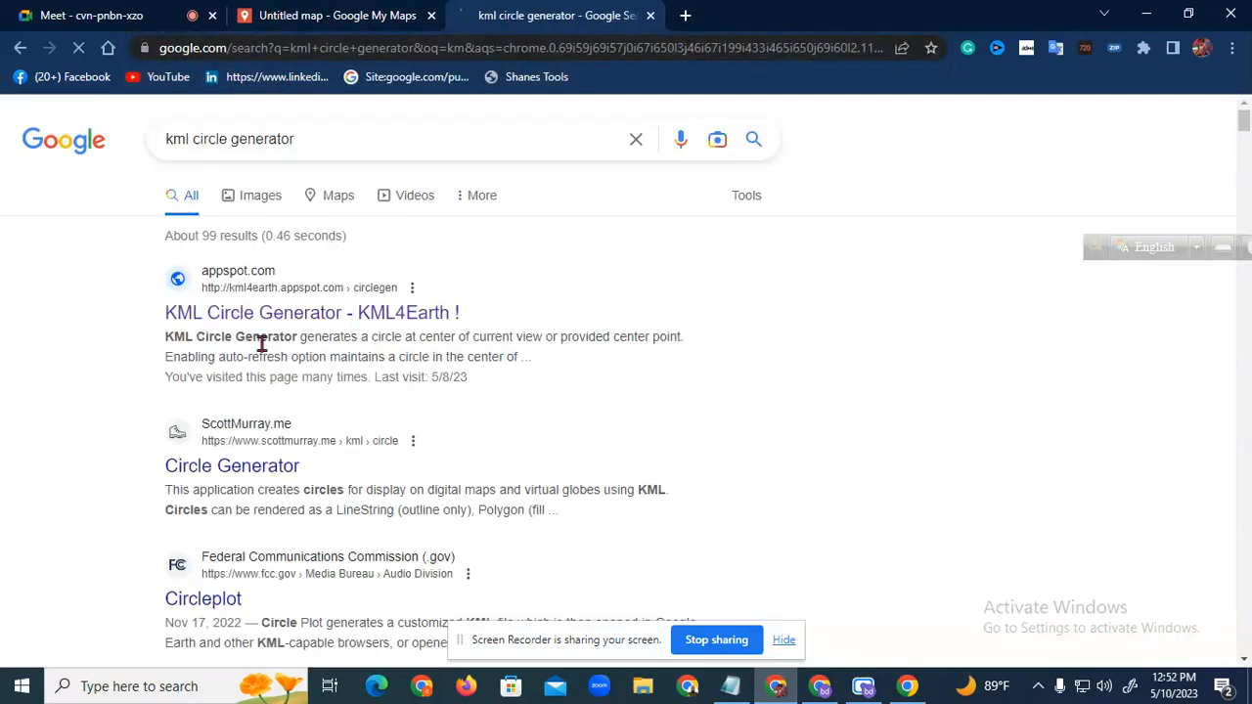
{"action": "left_click", "coordinate": [288, 313]}
Copy the business name BestoSEO Solutions from the first line of the Notepad document
{"action": "left_click", "coordinate": [362, 27]}
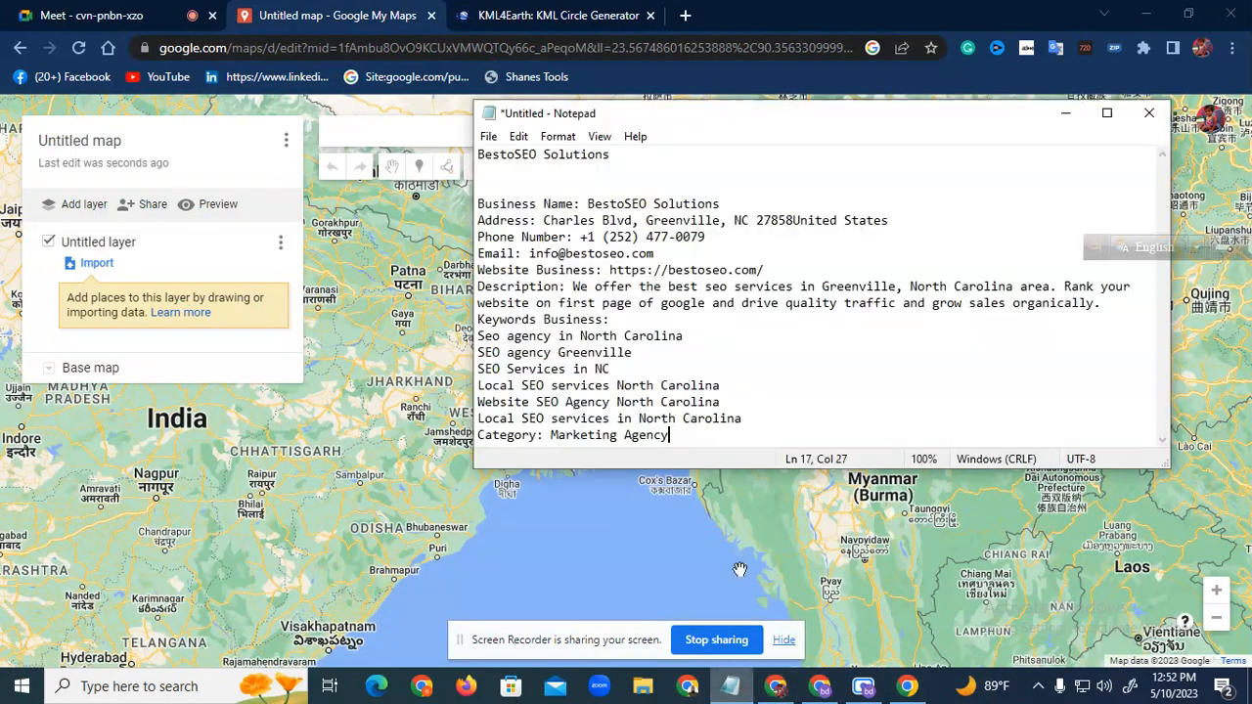
{"action": "left_click", "coordinate": [731, 686]}
{"action": "left_click_drag", "start_coordinate": [613, 164], "coordinate": [462, 159]}
{"action": "key", "text": "ctrl+c"}
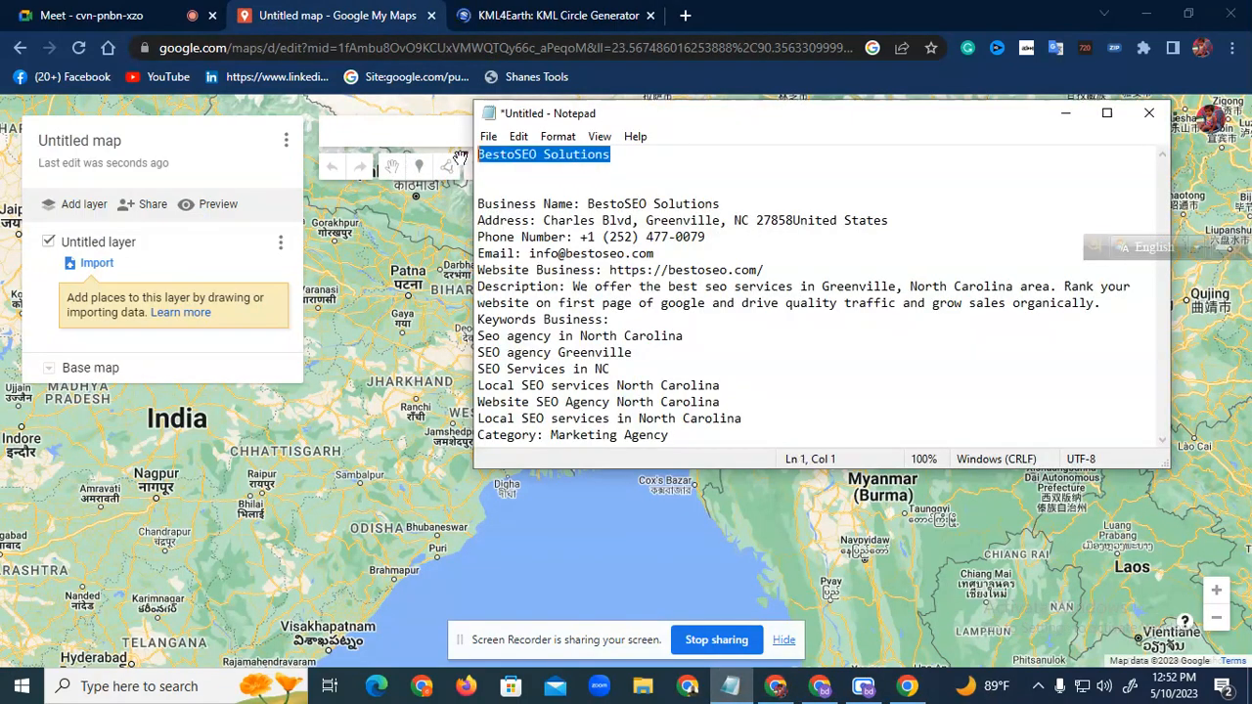
Set the circle radius to 6 miles in the KML Circle Generator
{"action": "left_click", "coordinate": [567, 15]}
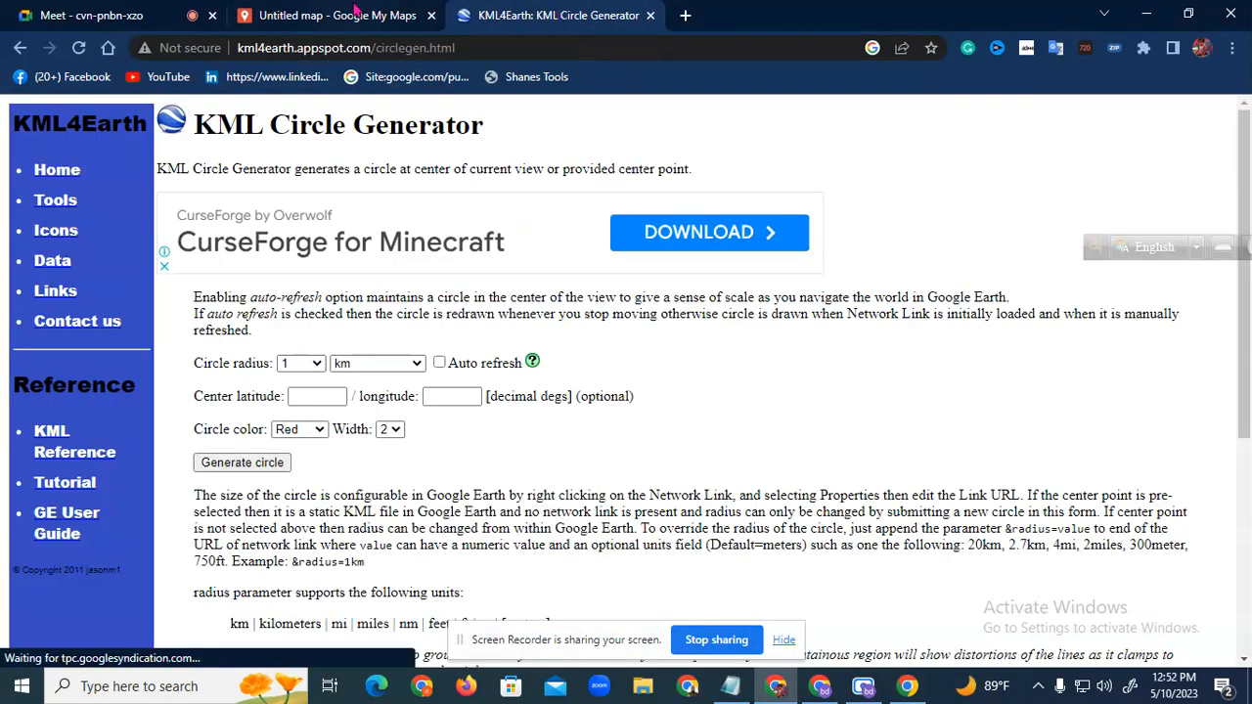
{"action": "left_click", "coordinate": [315, 397]}
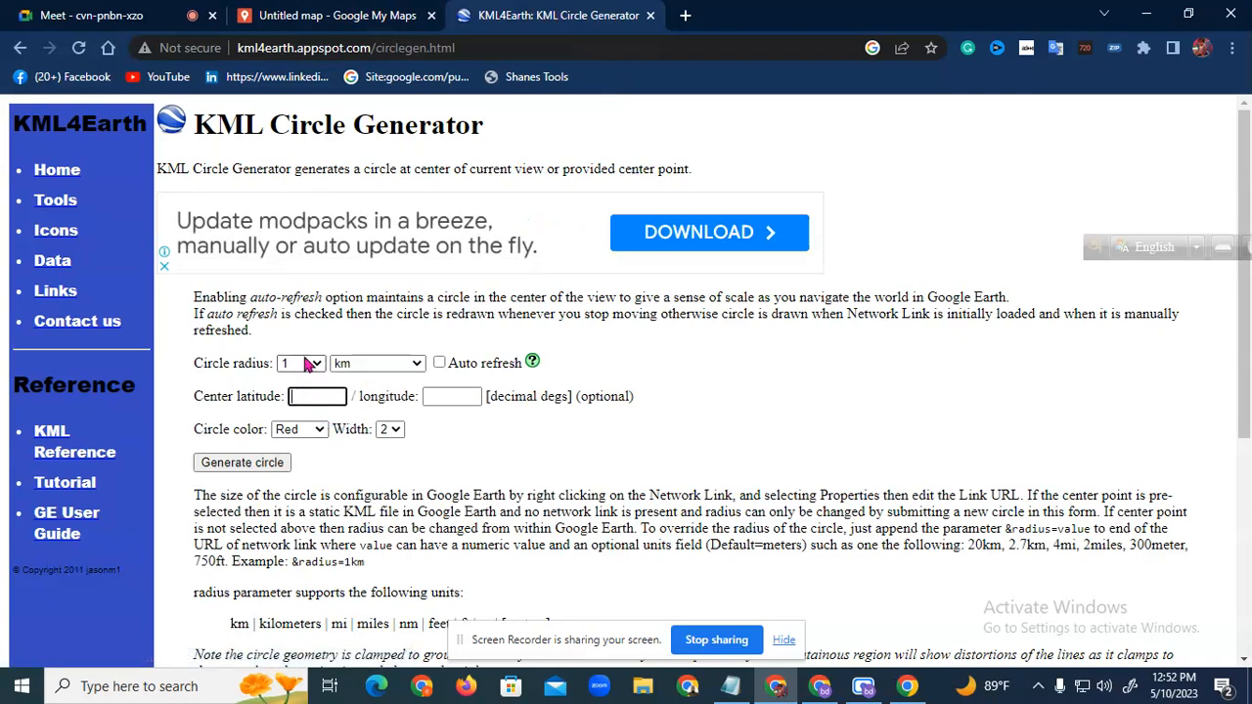
{"action": "left_click", "coordinate": [309, 366]}
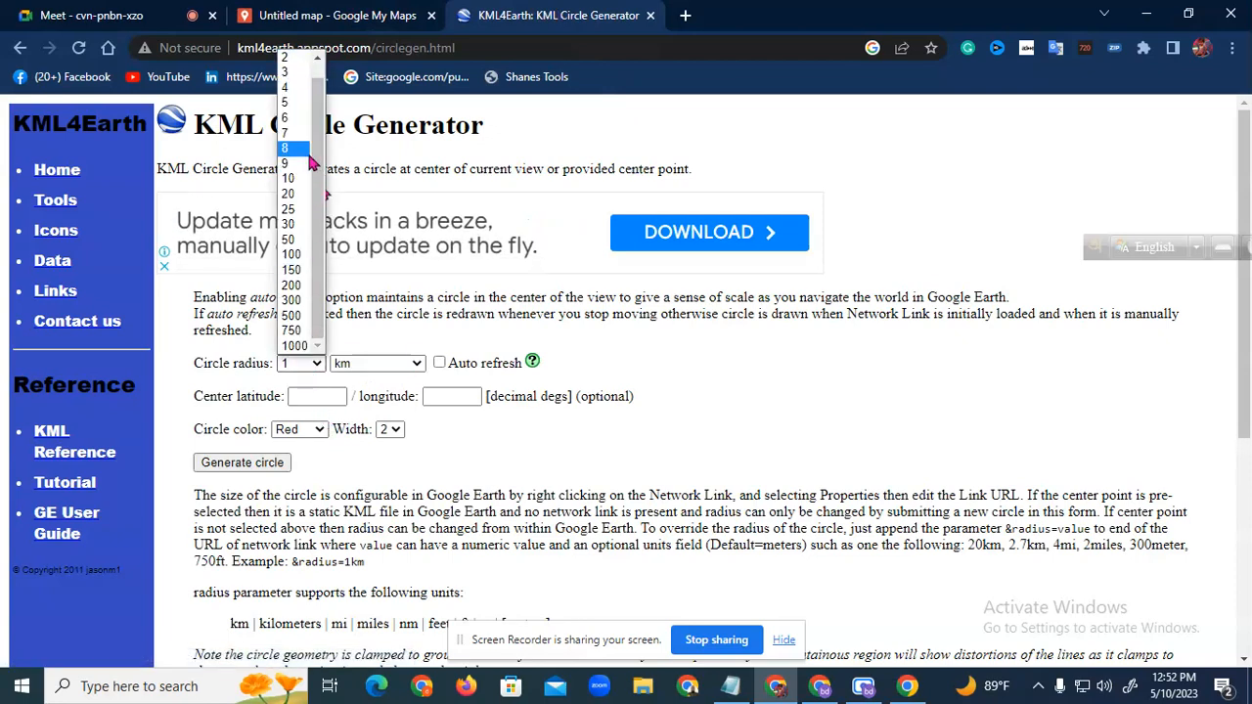
{"action": "left_click", "coordinate": [298, 118]}
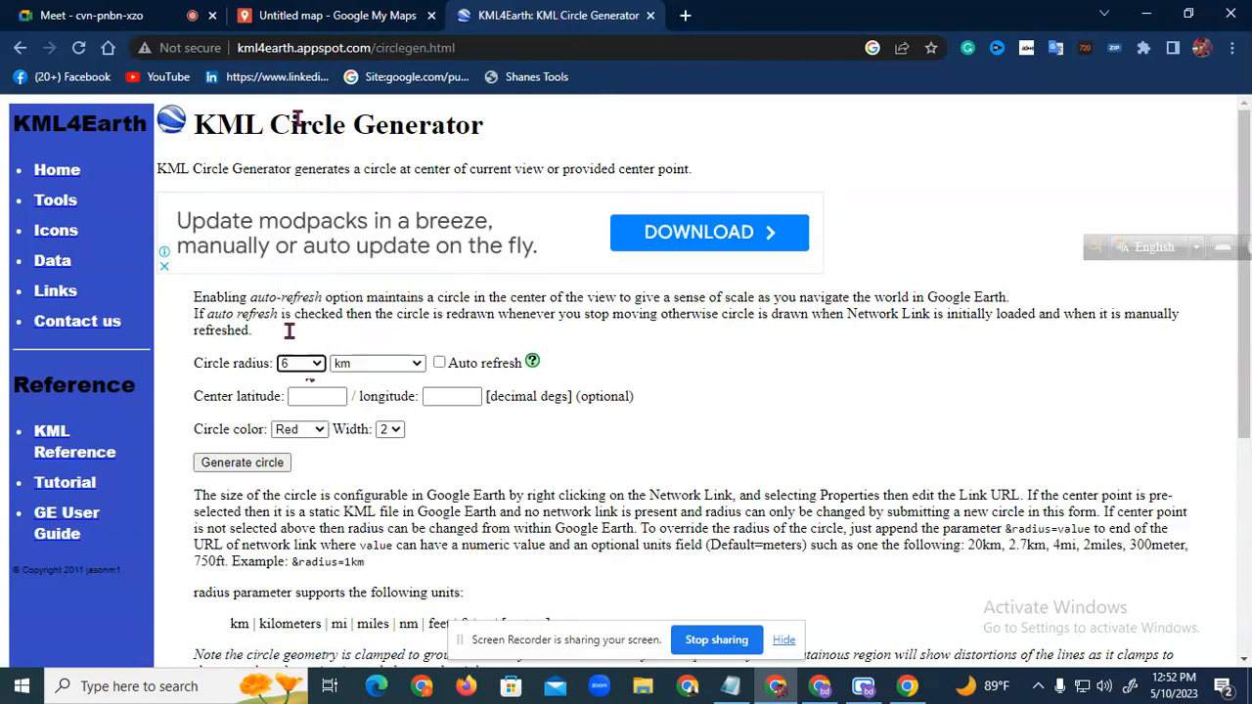
{"action": "left_click", "coordinate": [360, 370]}
{"action": "left_click", "coordinate": [377, 423]}
{"action": "left_click", "coordinate": [291, 396]}
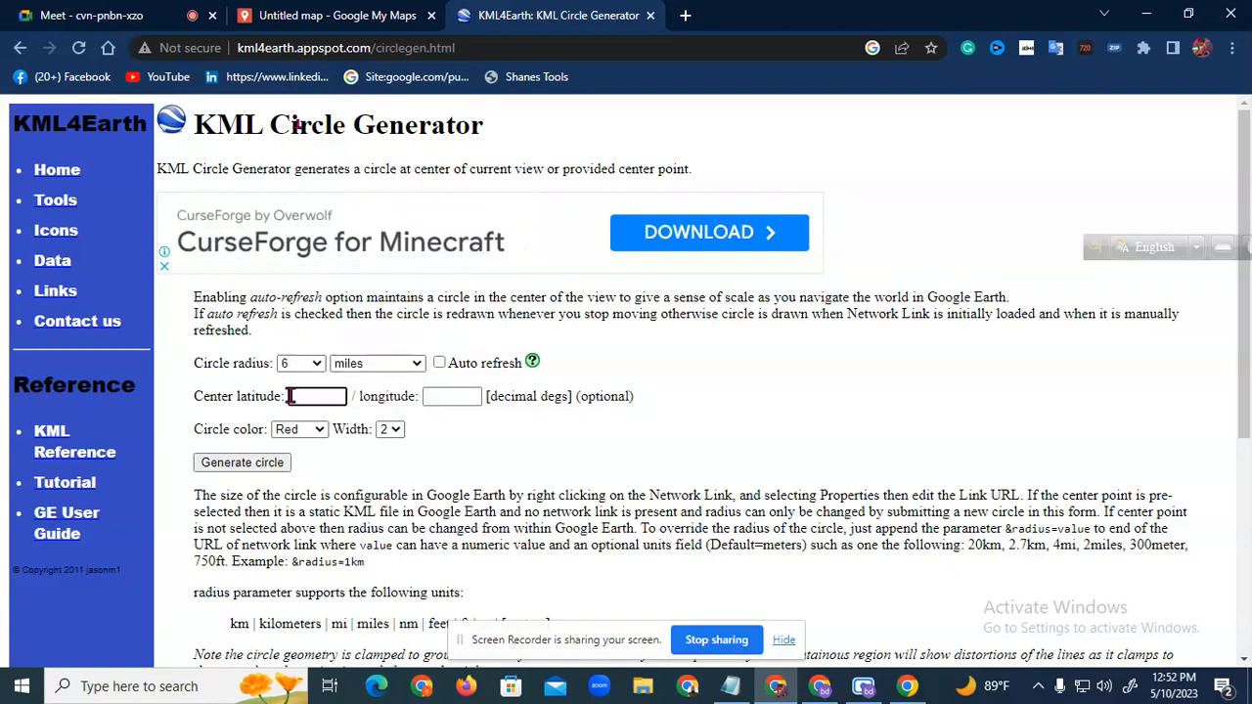
Search the untitled map for BestoSEO Solutions and choose the SEO Agency in Greenville NC
{"action": "left_click", "coordinate": [374, 18]}
{"action": "right_click", "coordinate": [500, 132]}
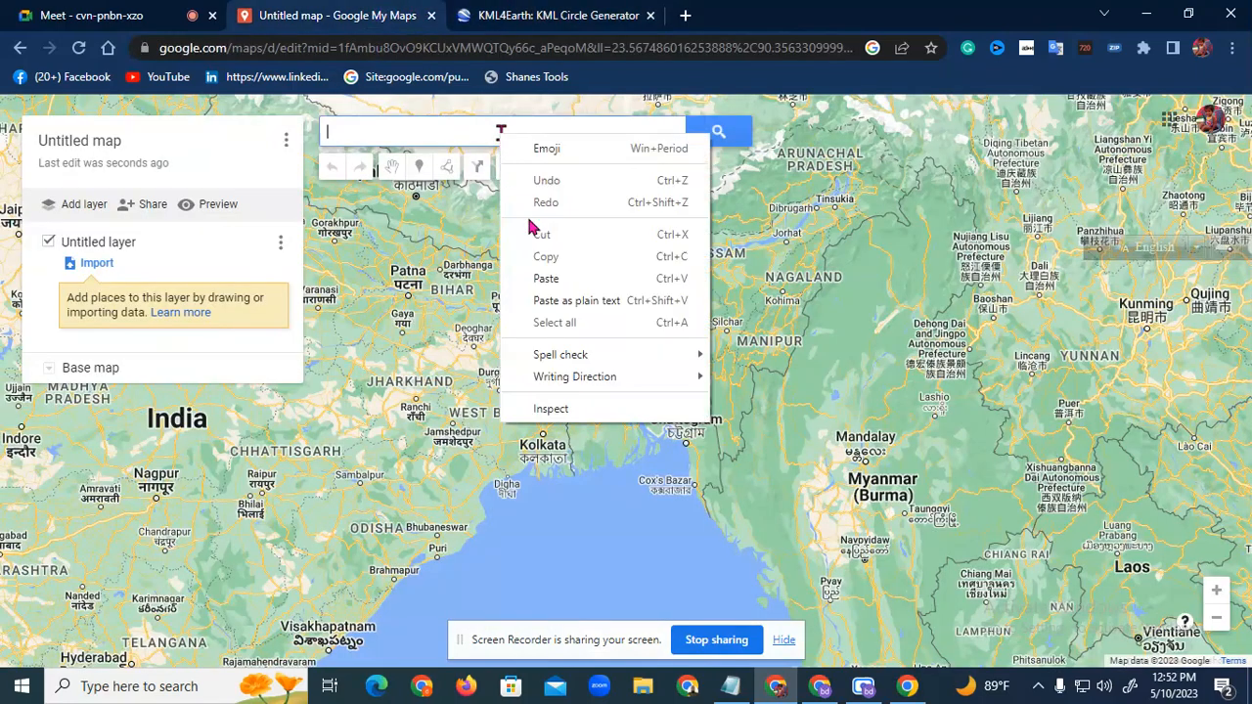
{"action": "left_click", "coordinate": [533, 276]}
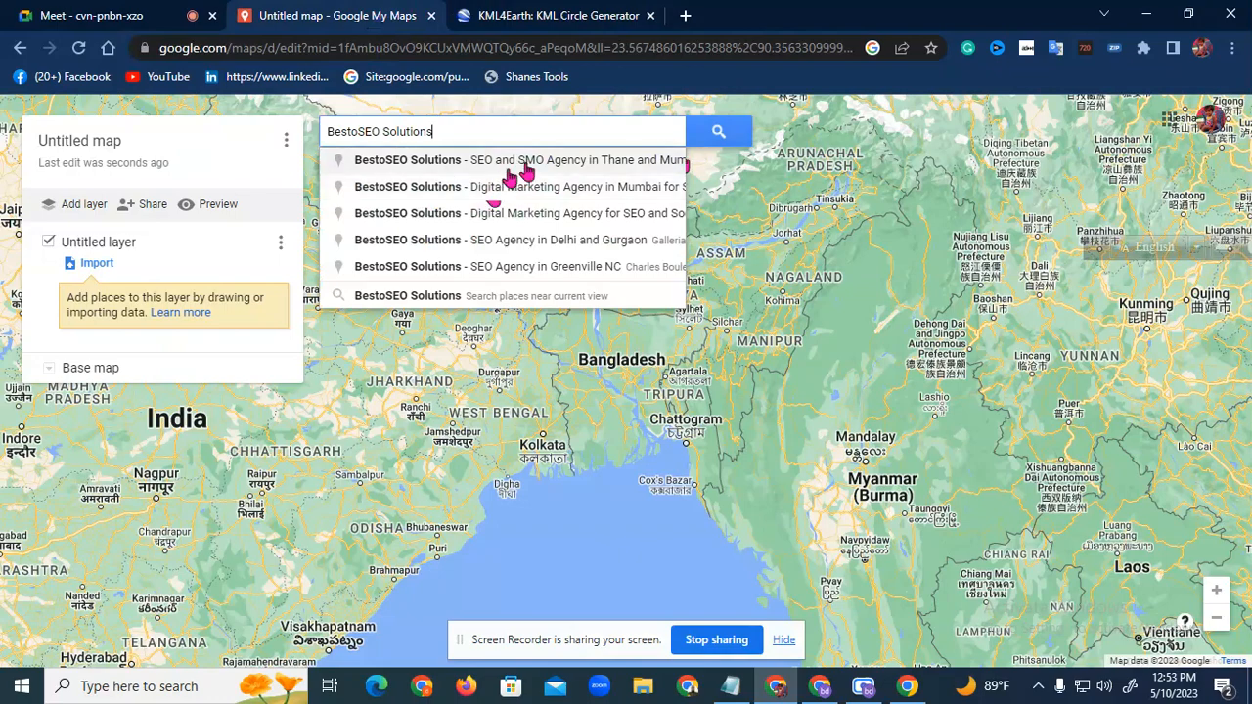
{"action": "left_click", "coordinate": [587, 275]}
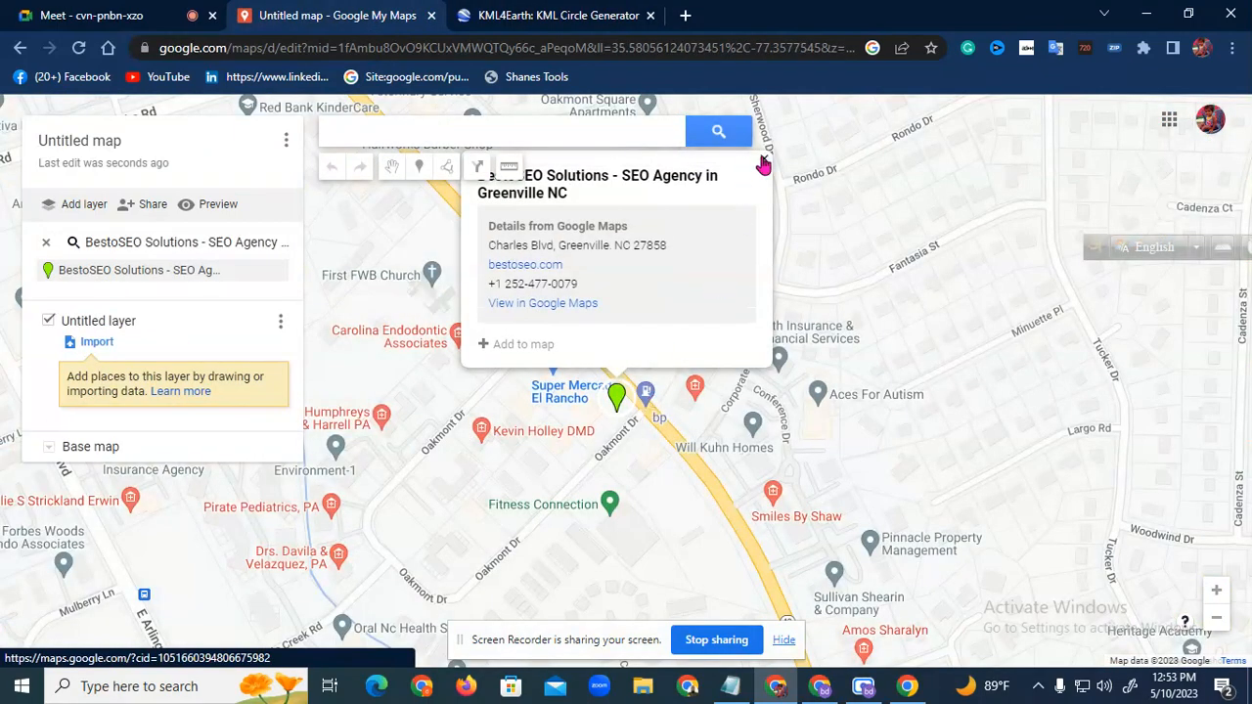
Close the search result details, place a marker at the business location and name it BestoSEO Solutions
{"action": "left_click", "coordinate": [762, 162]}
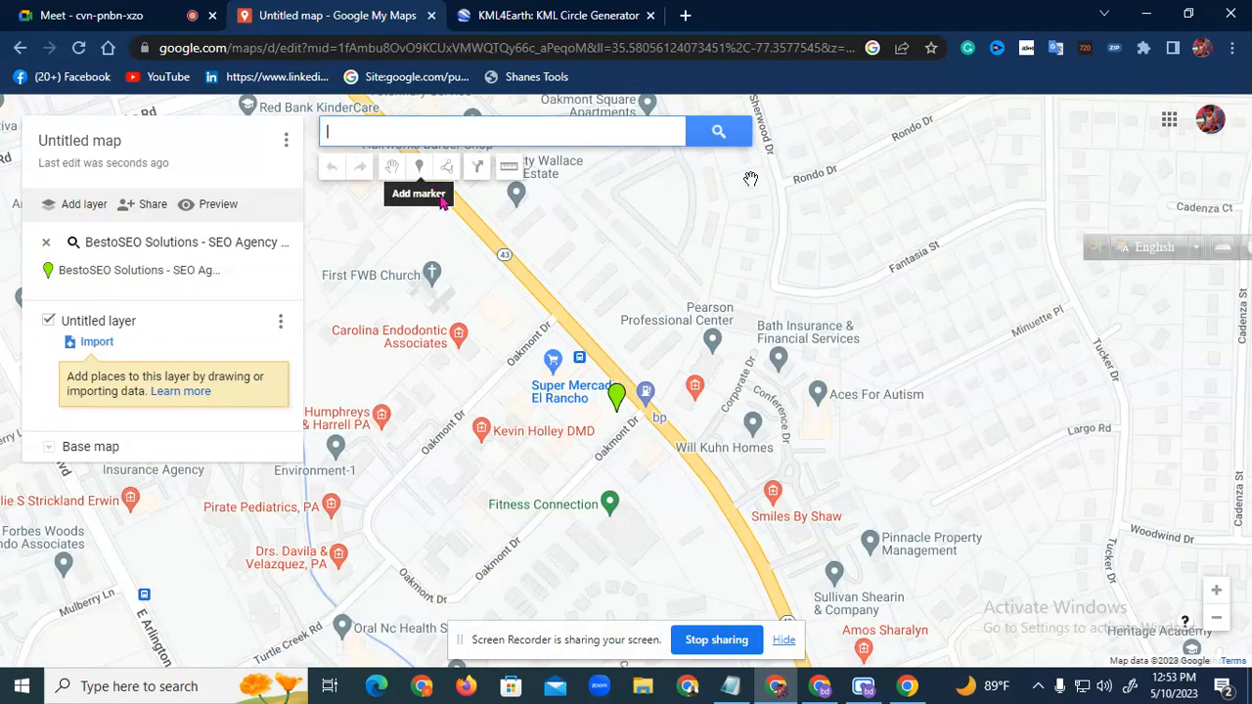
{"action": "left_click", "coordinate": [421, 168]}
{"action": "left_click", "coordinate": [622, 407]}
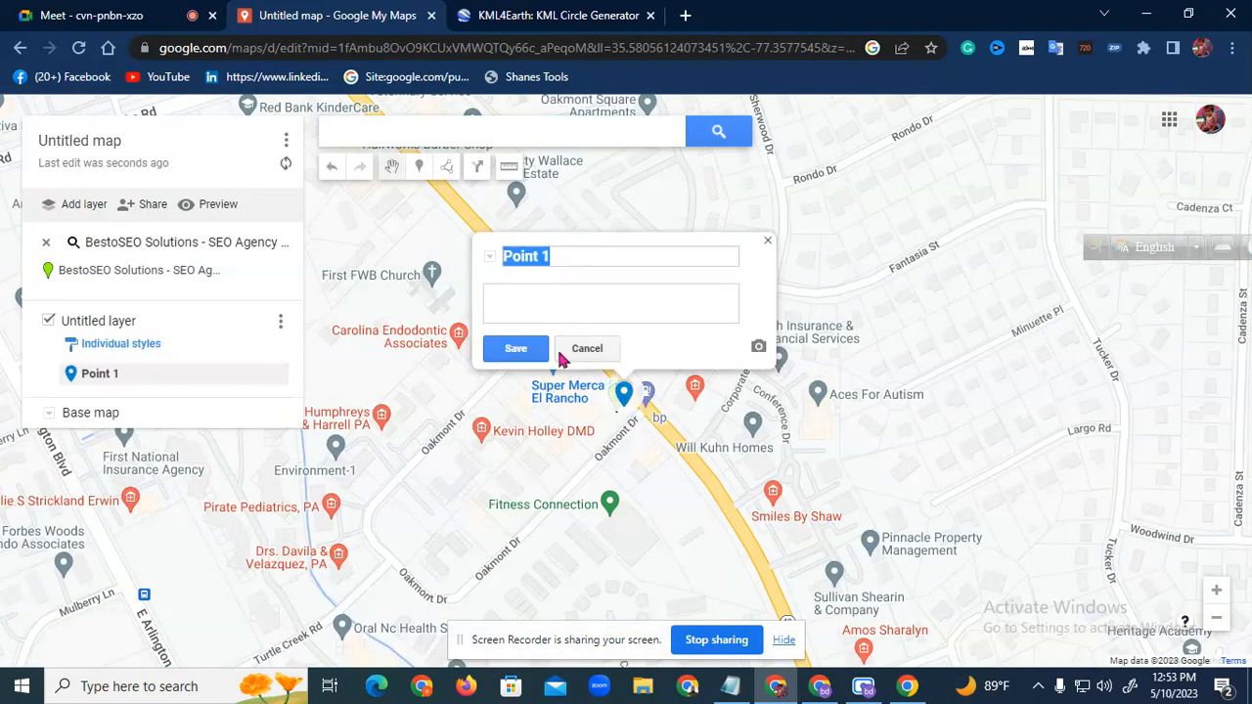
{"action": "right_click", "coordinate": [545, 257]}
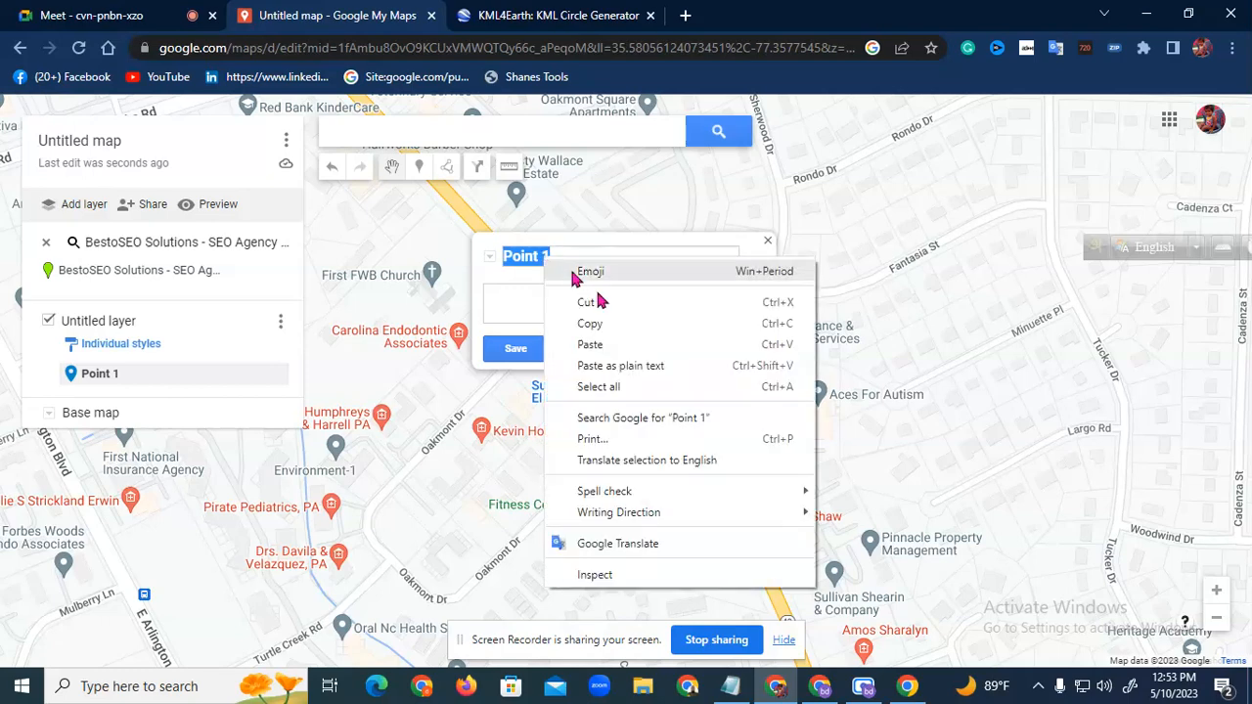
{"action": "left_click", "coordinate": [609, 342]}
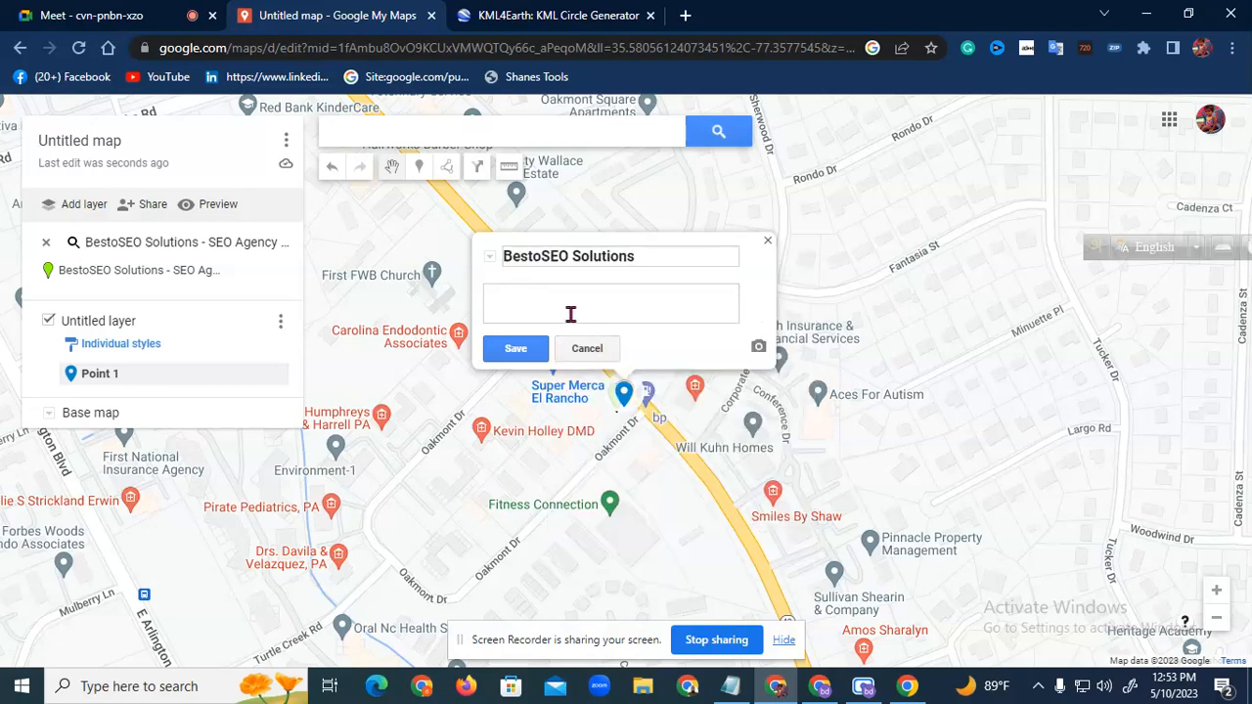
Copy the business details from Business Name through Category in Notepad into the marker's description and save the marker
{"action": "left_click", "coordinate": [730, 686]}
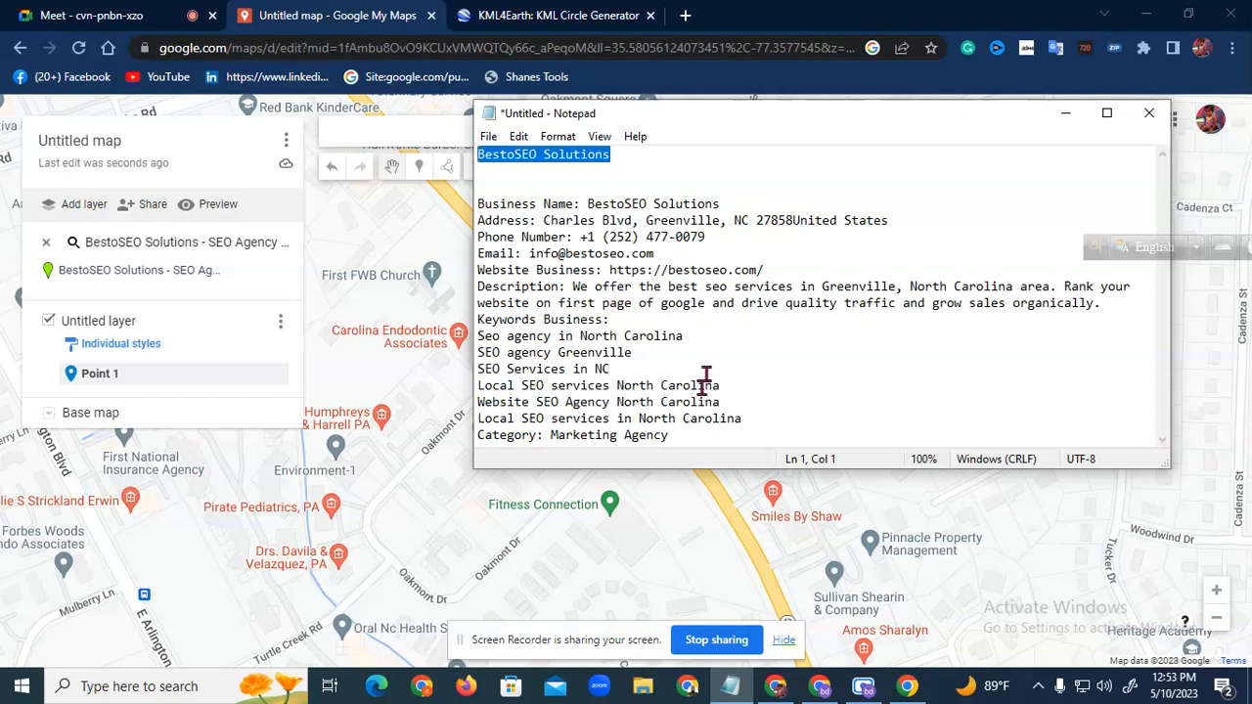
{"action": "left_click_drag", "start_coordinate": [685, 434], "coordinate": [459, 215]}
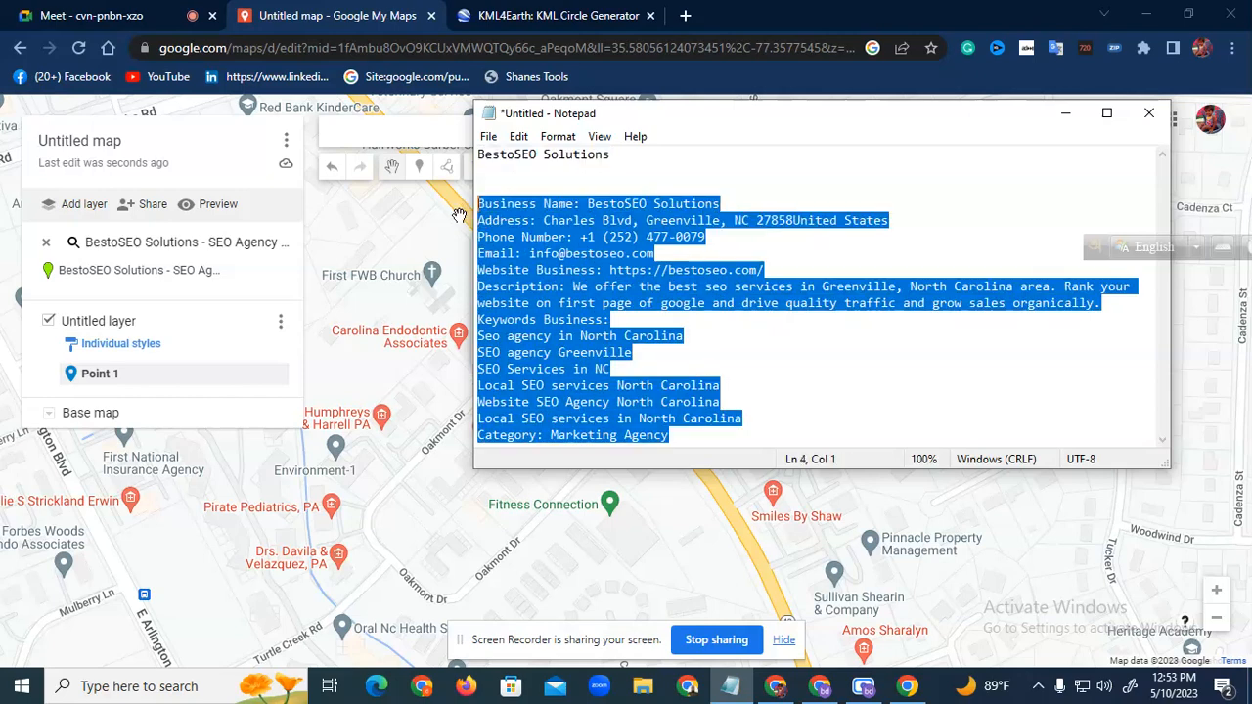
{"action": "left_click", "coordinate": [419, 362]}
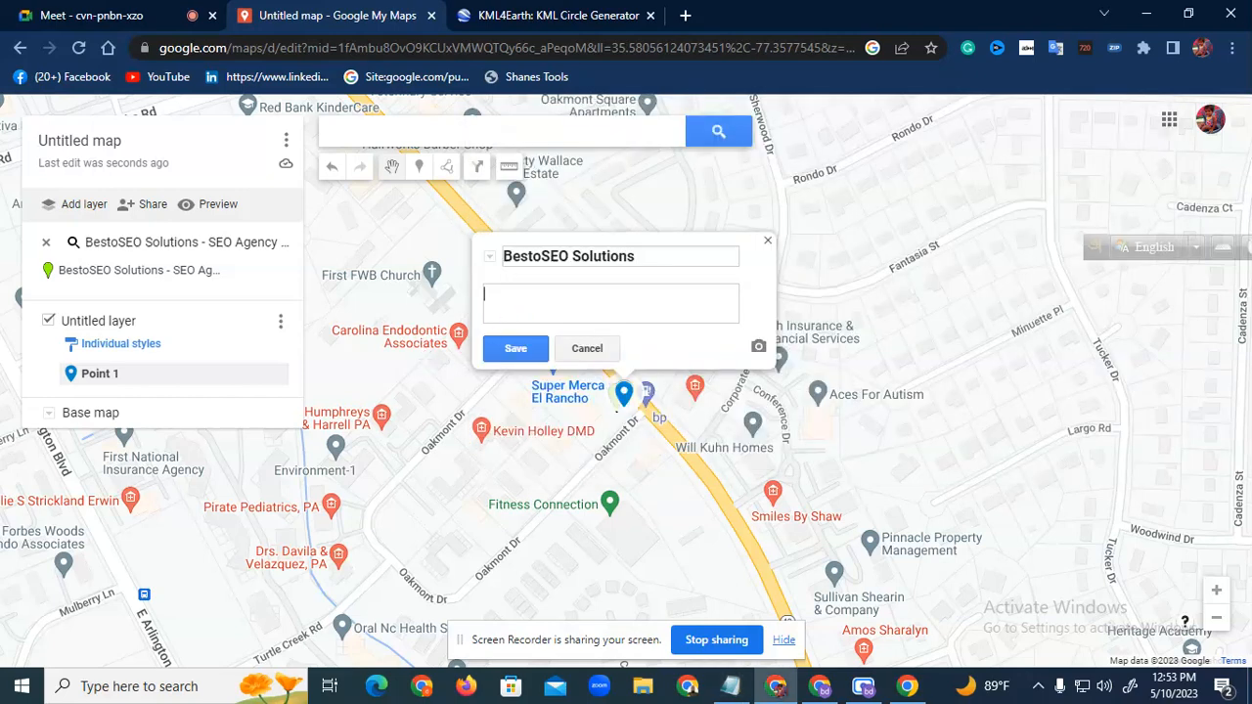
{"action": "left_click", "coordinate": [527, 308]}
{"action": "key", "text": "ctrl+v"}
{"action": "left_click", "coordinate": [516, 348]}
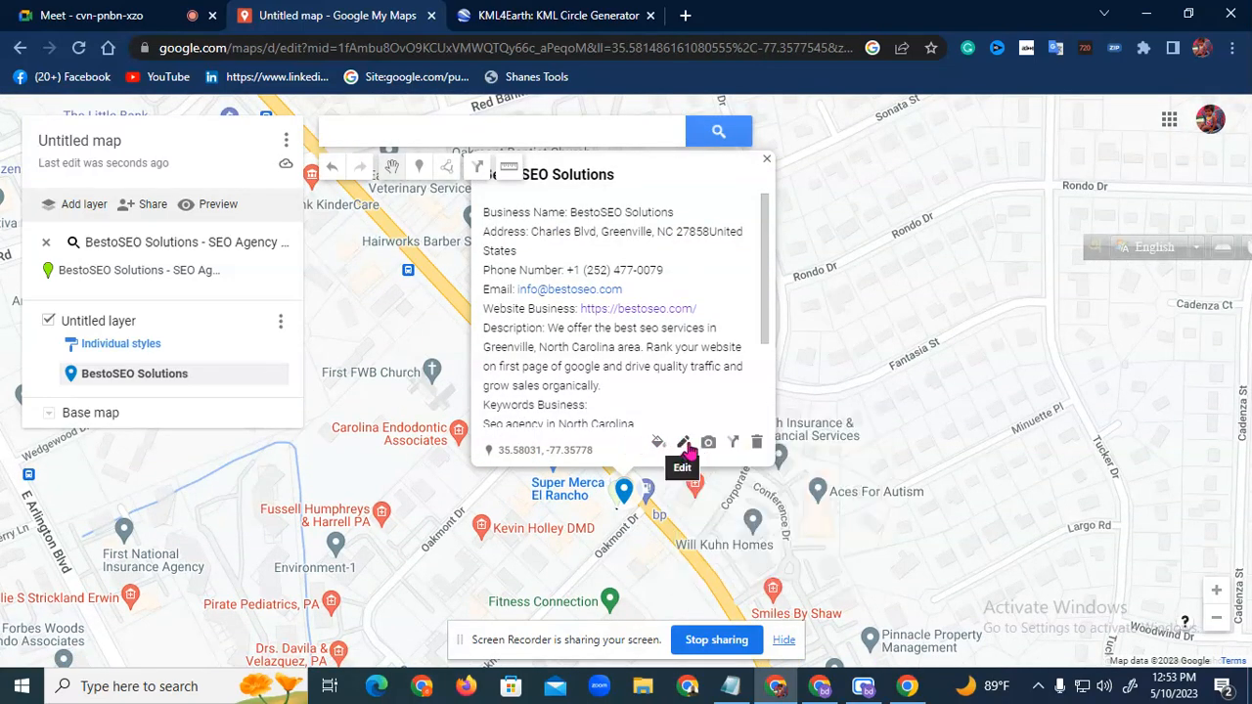
Style the BestoSEO Solutions marker with the house icon in light red
{"action": "mouse_move", "coordinate": [658, 449]}
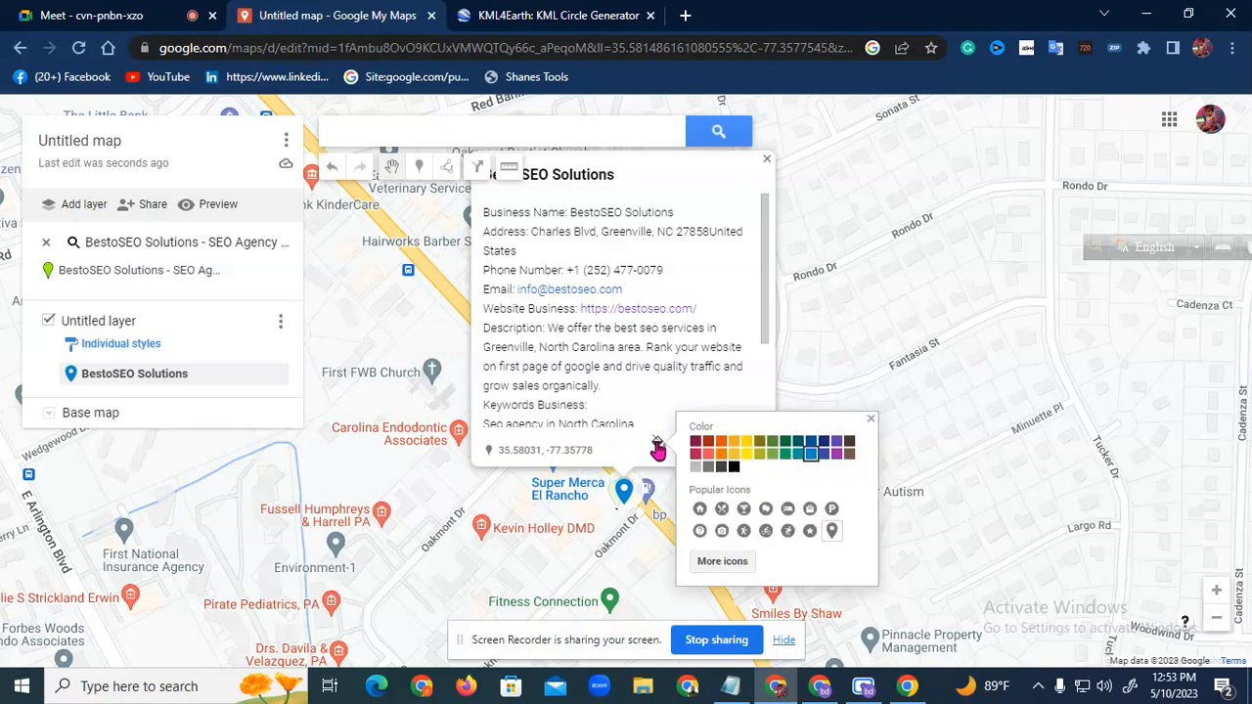
{"action": "left_click", "coordinate": [700, 509]}
{"action": "left_click", "coordinate": [707, 453]}
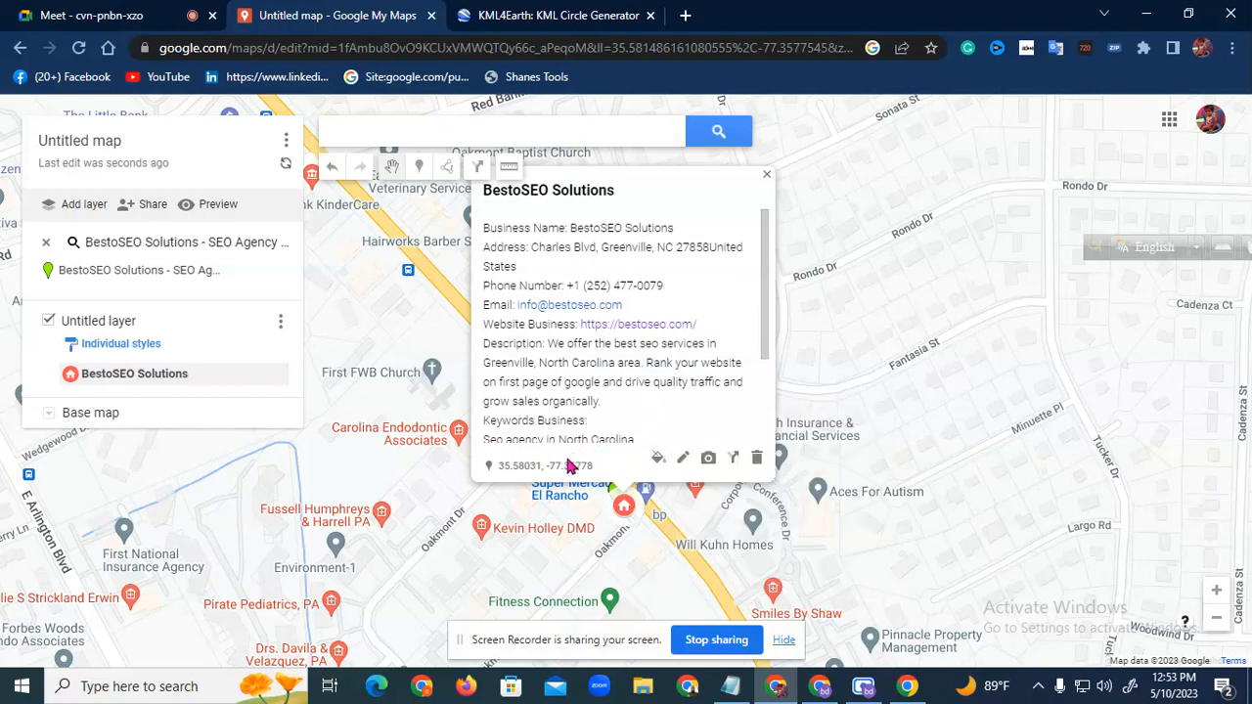
Copy the marker's latitude 35.58031 into the center latitude of the KML Circle Generator
{"action": "double_click", "coordinate": [521, 467]}
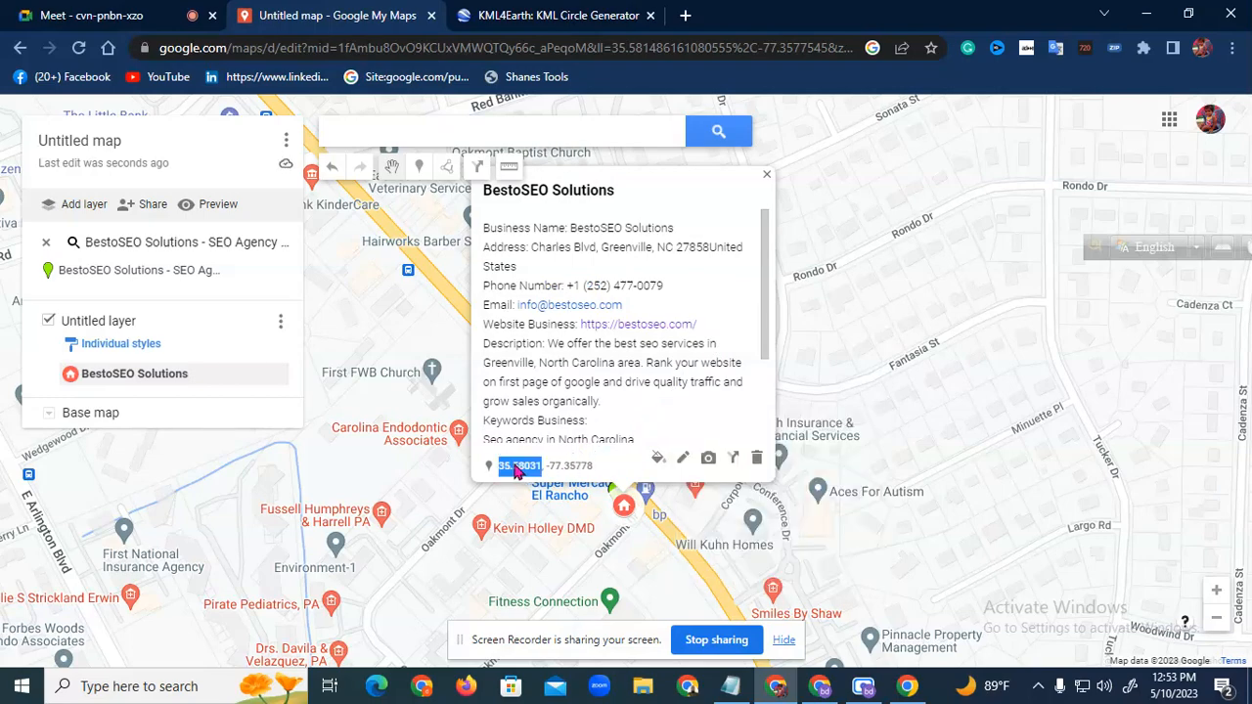
{"action": "right_click", "coordinate": [522, 469]}
{"action": "left_click", "coordinate": [557, 478]}
{"action": "left_click", "coordinate": [553, 14]}
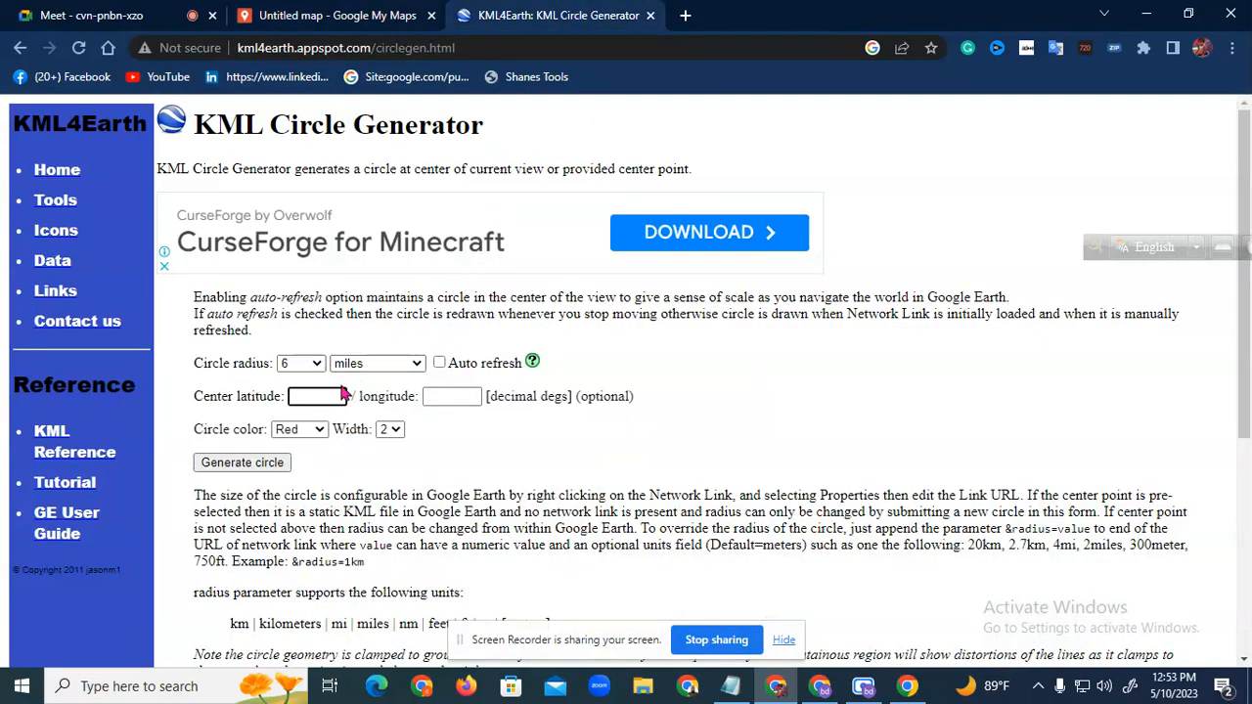
{"action": "key", "text": "ctrl+v"}
Copy the marker's longitude -77.35778 into the center longitude of the KML Circle Generator
{"action": "left_click", "coordinate": [415, 15]}
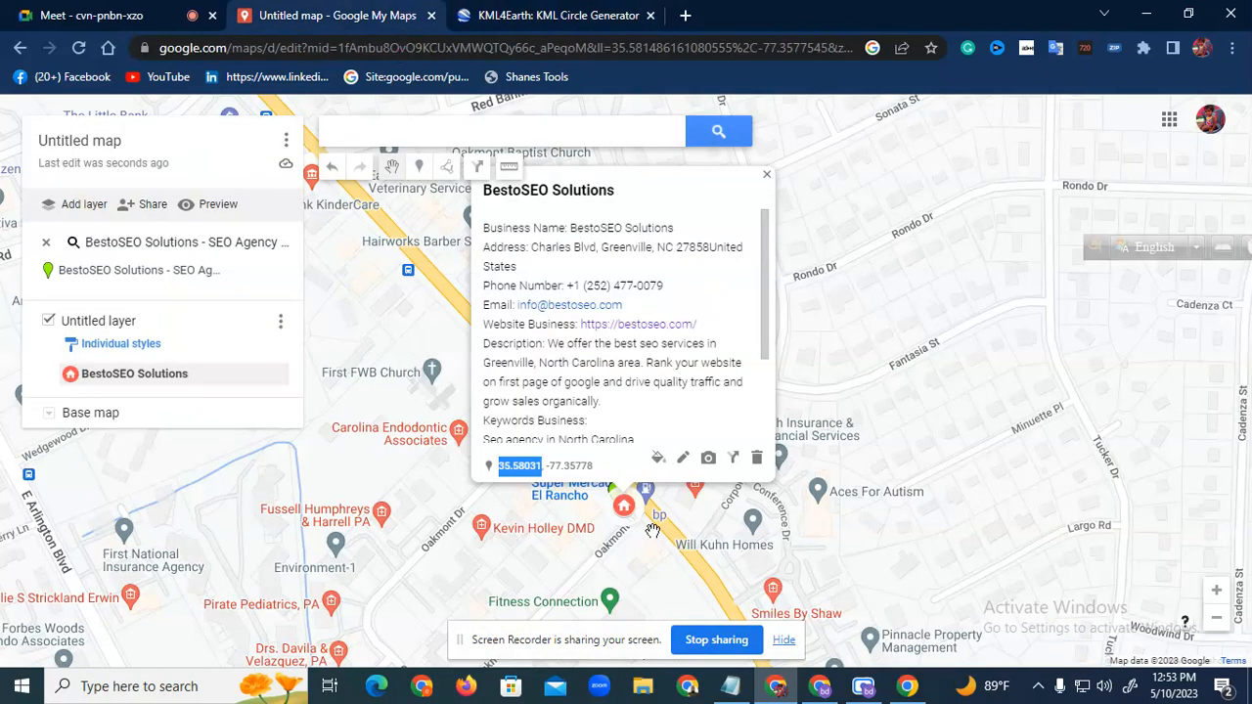
{"action": "mouse_move", "coordinate": [555, 468]}
{"action": "left_mouse_down"}
{"action": "mouse_move", "coordinate": [612, 472]}
{"action": "mouse_move", "coordinate": [550, 470]}
{"action": "left_mouse_up"}
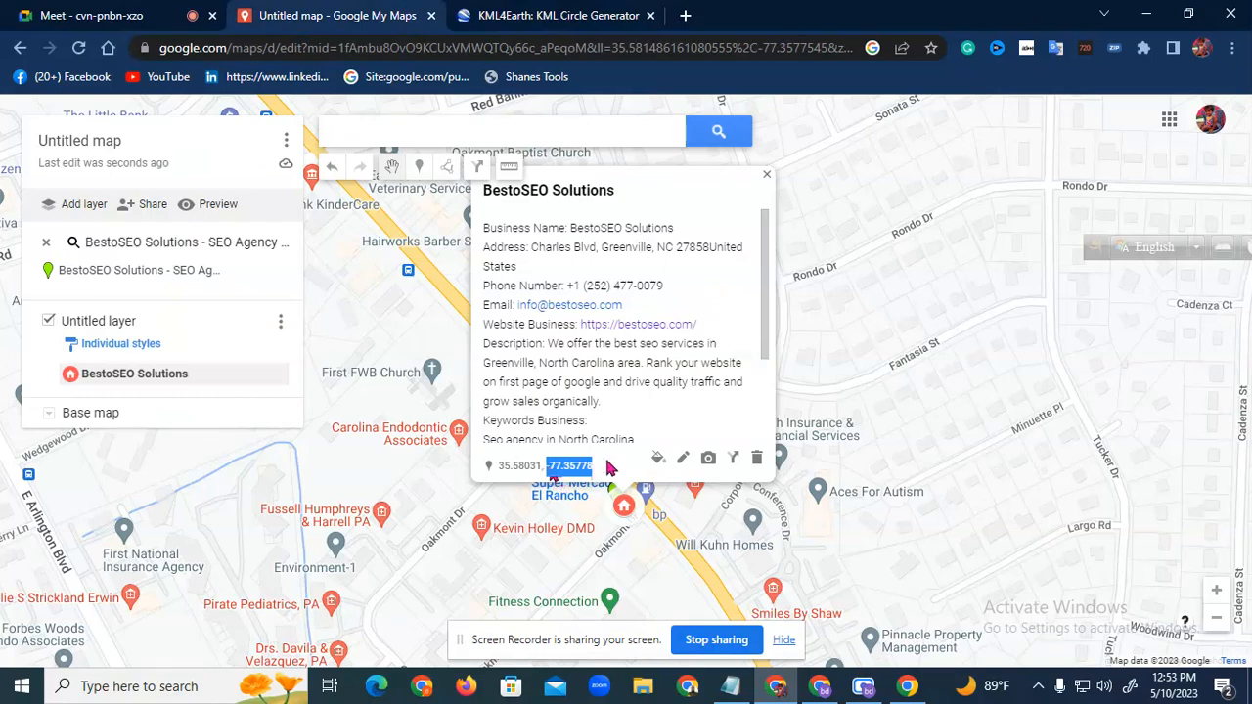
{"action": "left_click", "coordinate": [529, 14]}
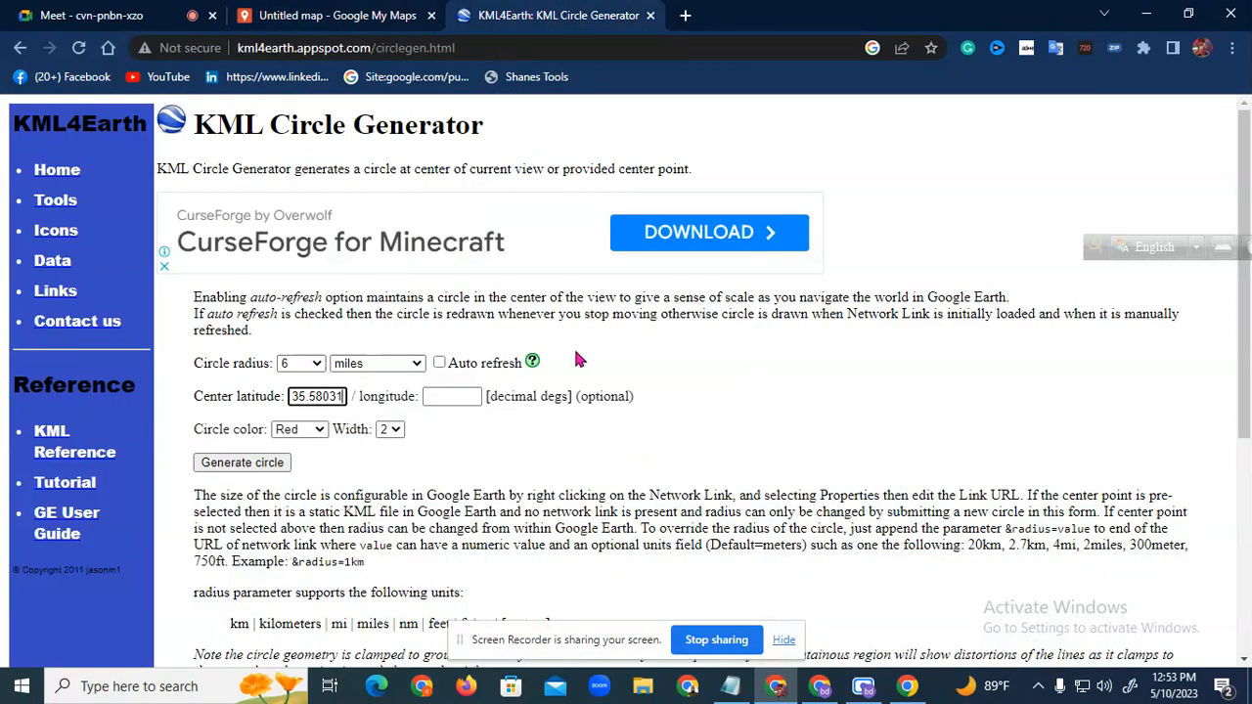
{"action": "left_click", "coordinate": [456, 394]}
{"action": "key", "text": "ctrl+v"}
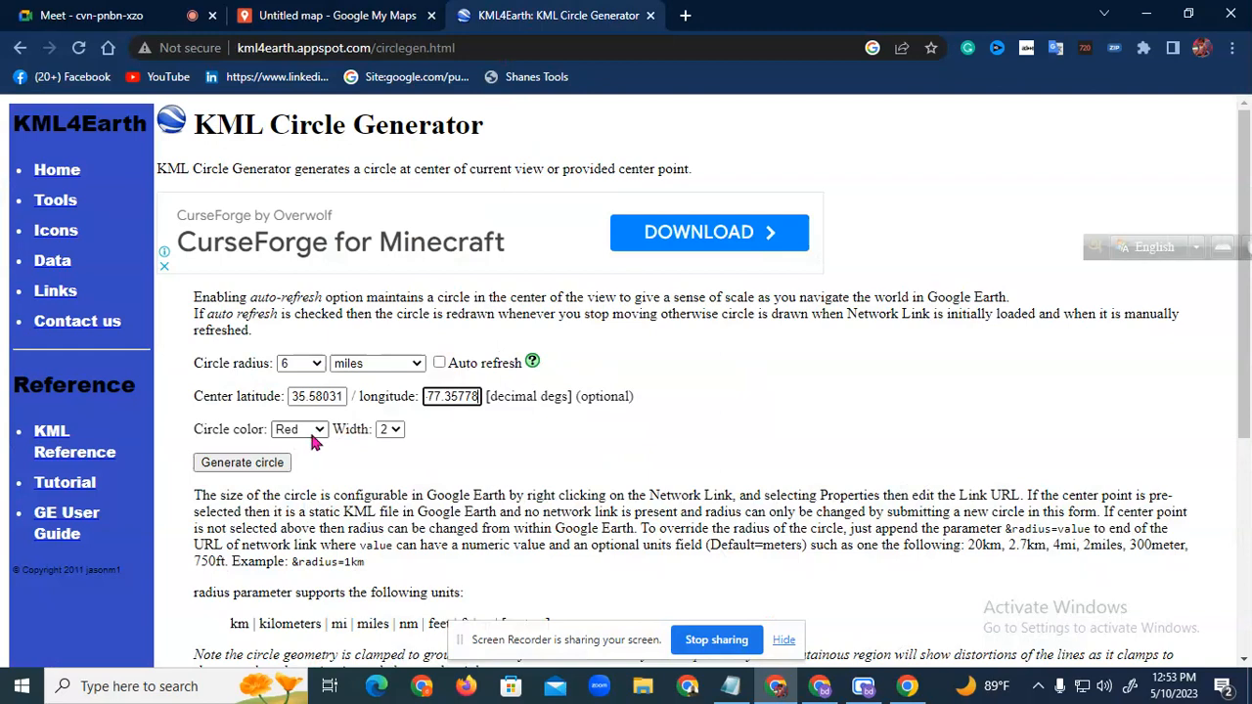
Set the circle line width to 4 and generate the circle as a KML file
{"action": "left_click", "coordinate": [388, 429]}
{"action": "left_click", "coordinate": [390, 494]}
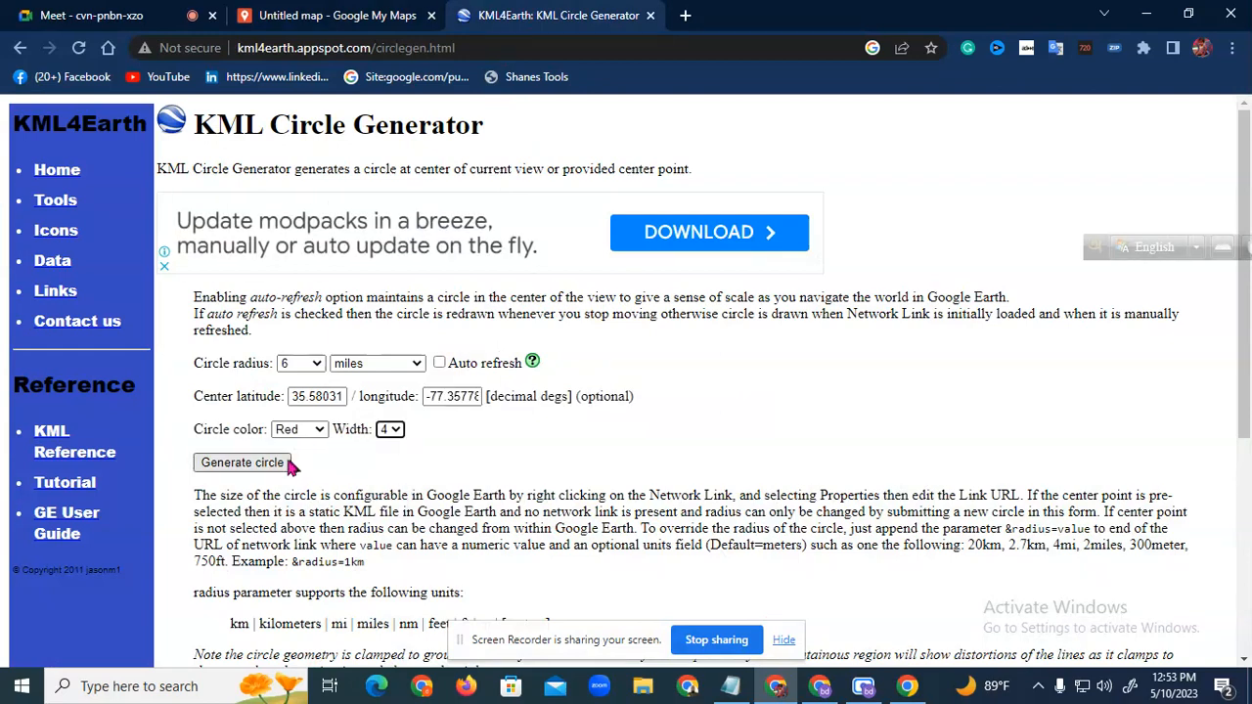
{"action": "left_click", "coordinate": [235, 463]}
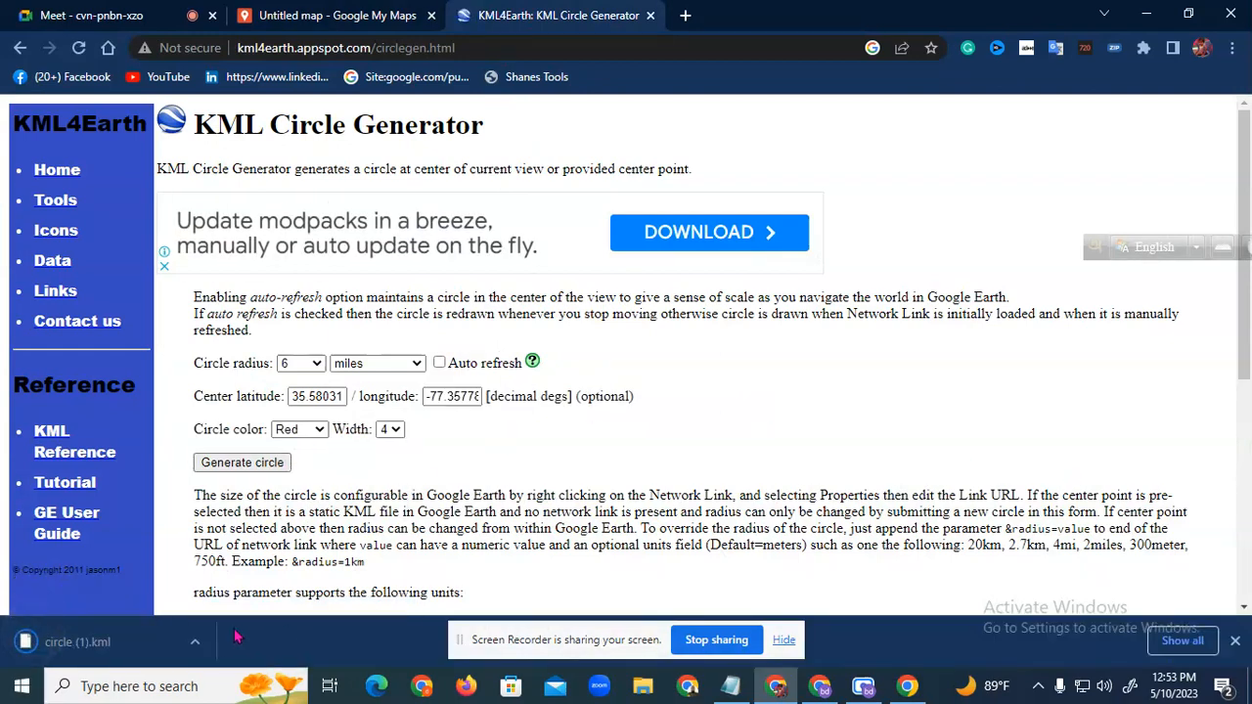
Show the downloaded circle (1).kml in its folder, and close the folder window
{"action": "left_click", "coordinate": [185, 642]}
{"action": "left_click", "coordinate": [221, 585]}
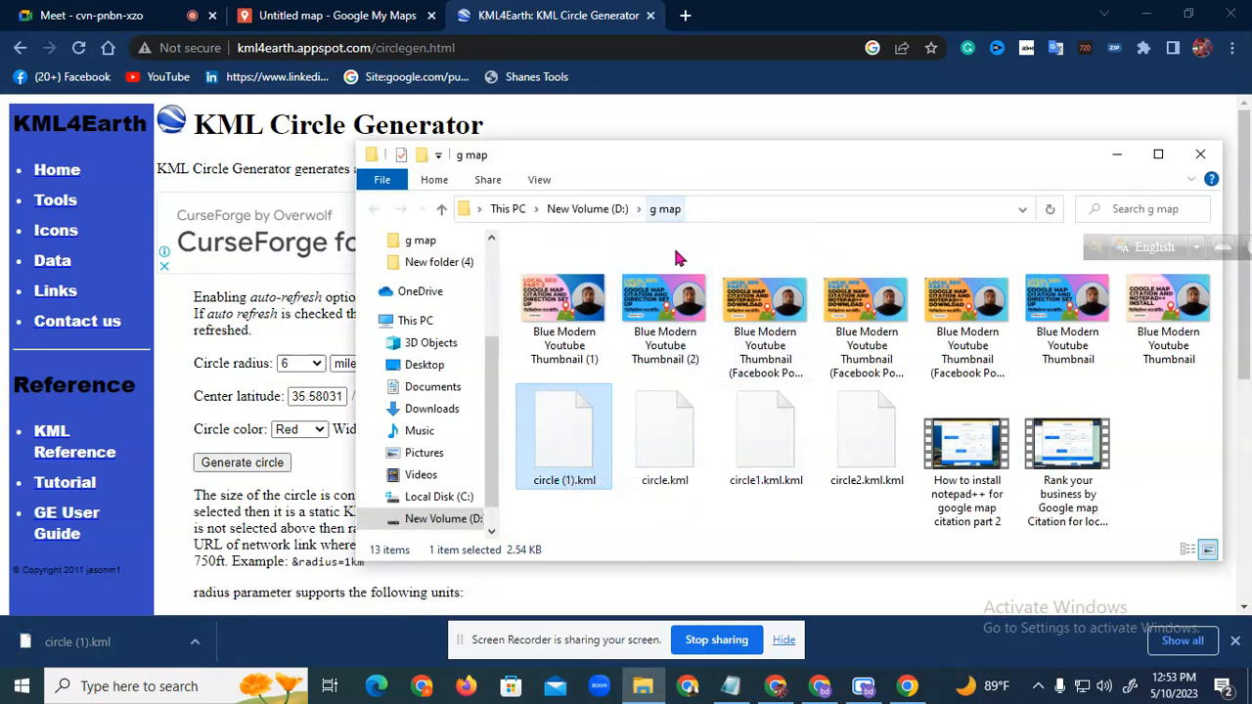
{"action": "left_click", "coordinate": [1201, 154]}
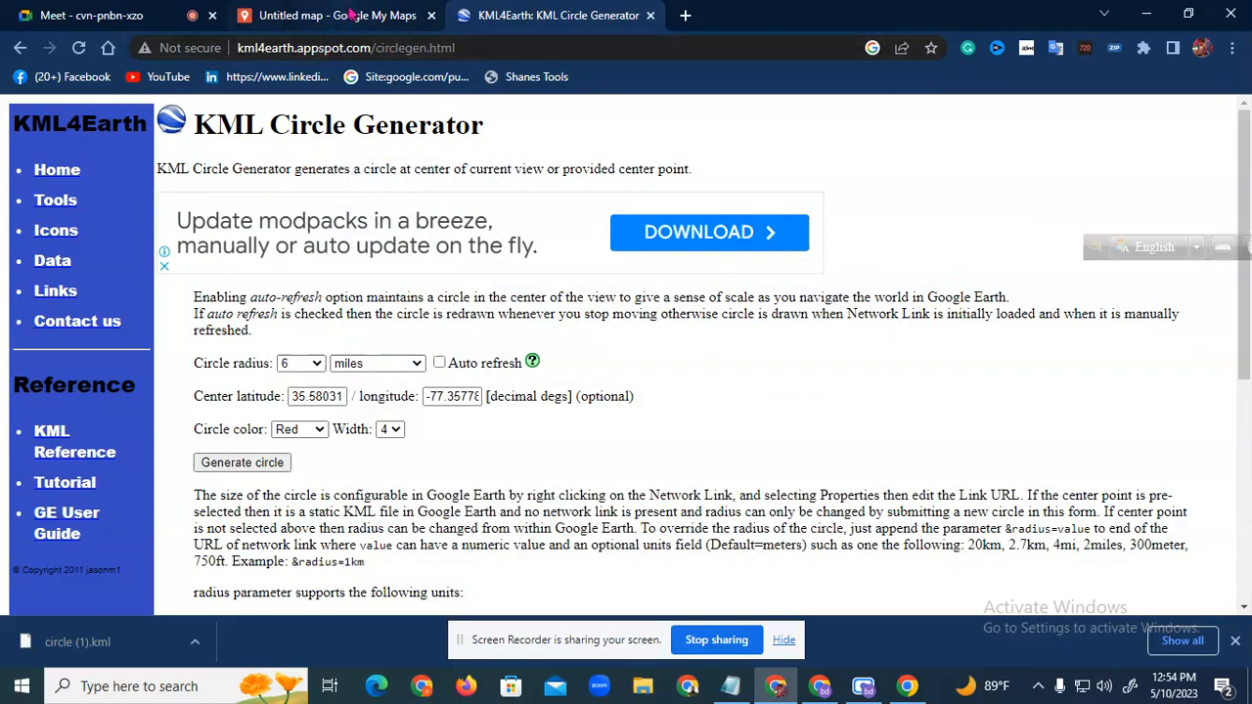
Return to the untitled map, close the marker details, add a second layer and open its file import
{"action": "left_click", "coordinate": [350, 14]}
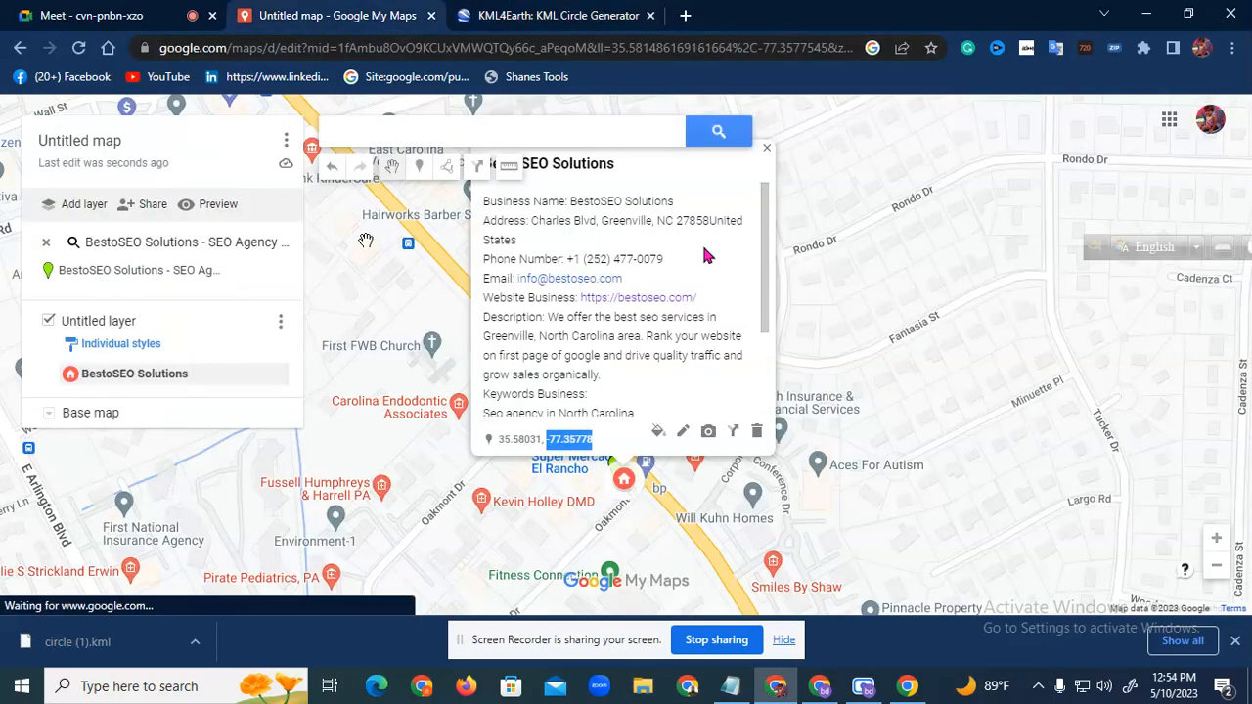
{"action": "left_click", "coordinate": [767, 153]}
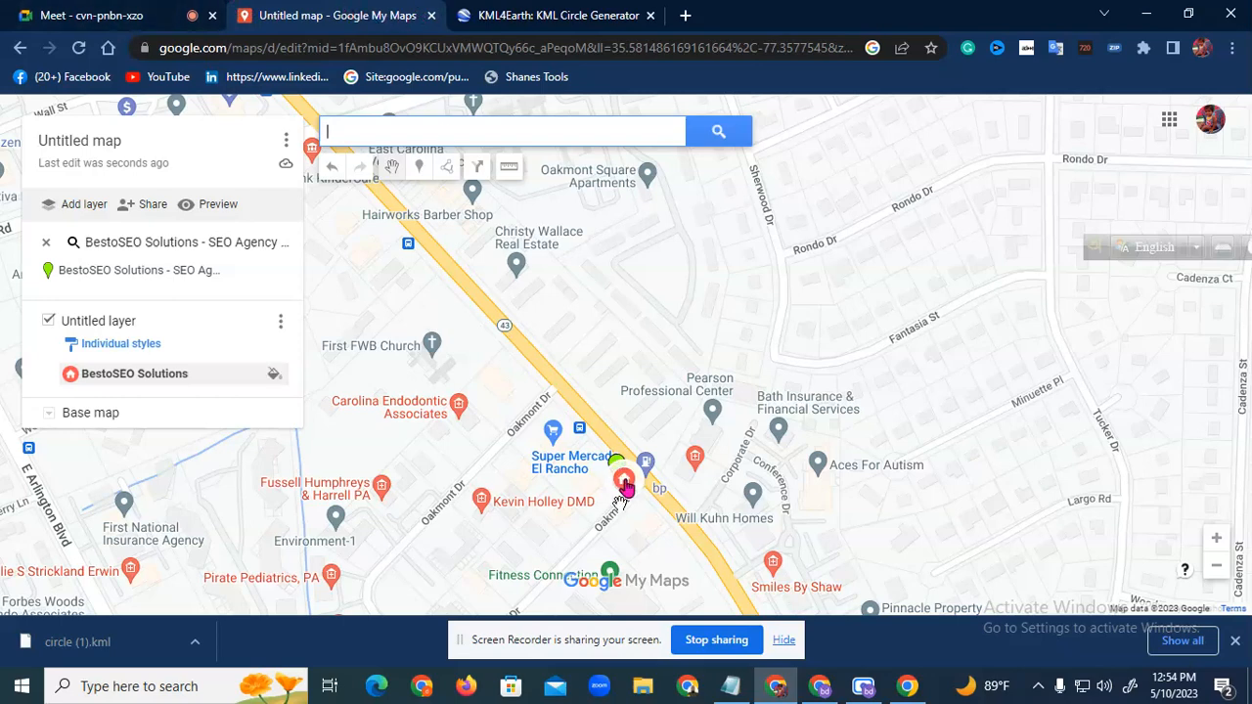
{"action": "left_click", "coordinate": [76, 208]}
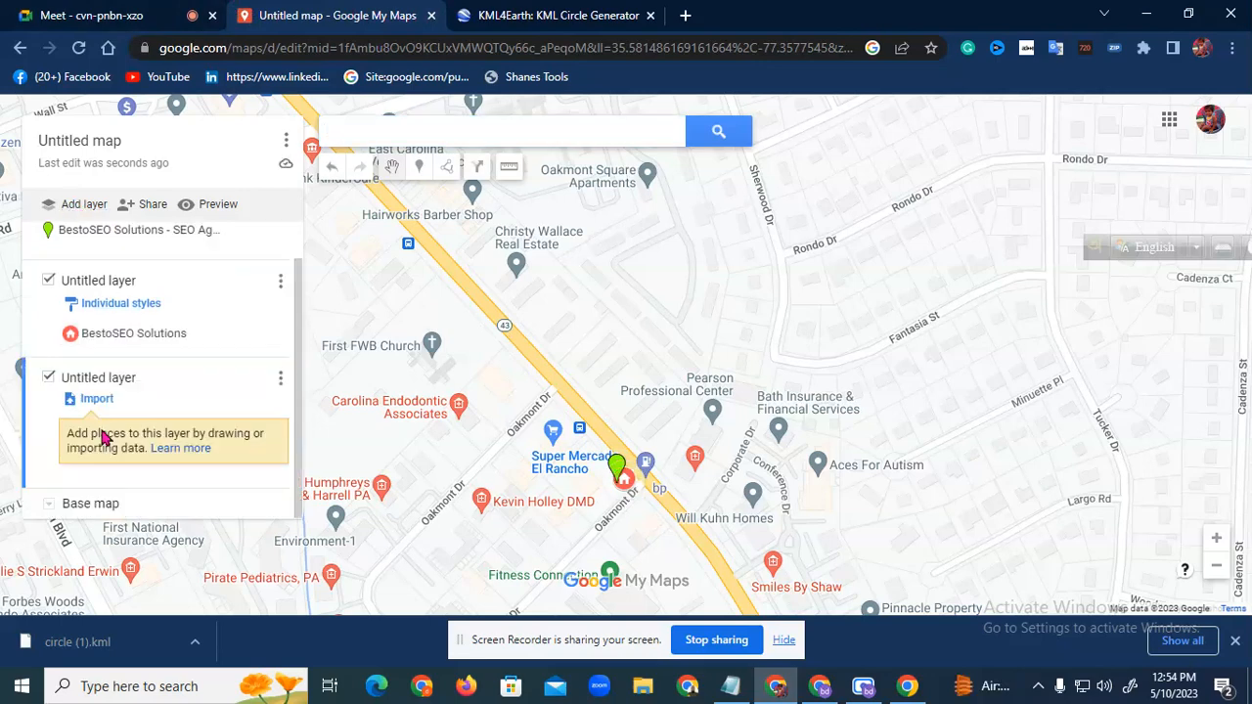
{"action": "left_click", "coordinate": [98, 401]}
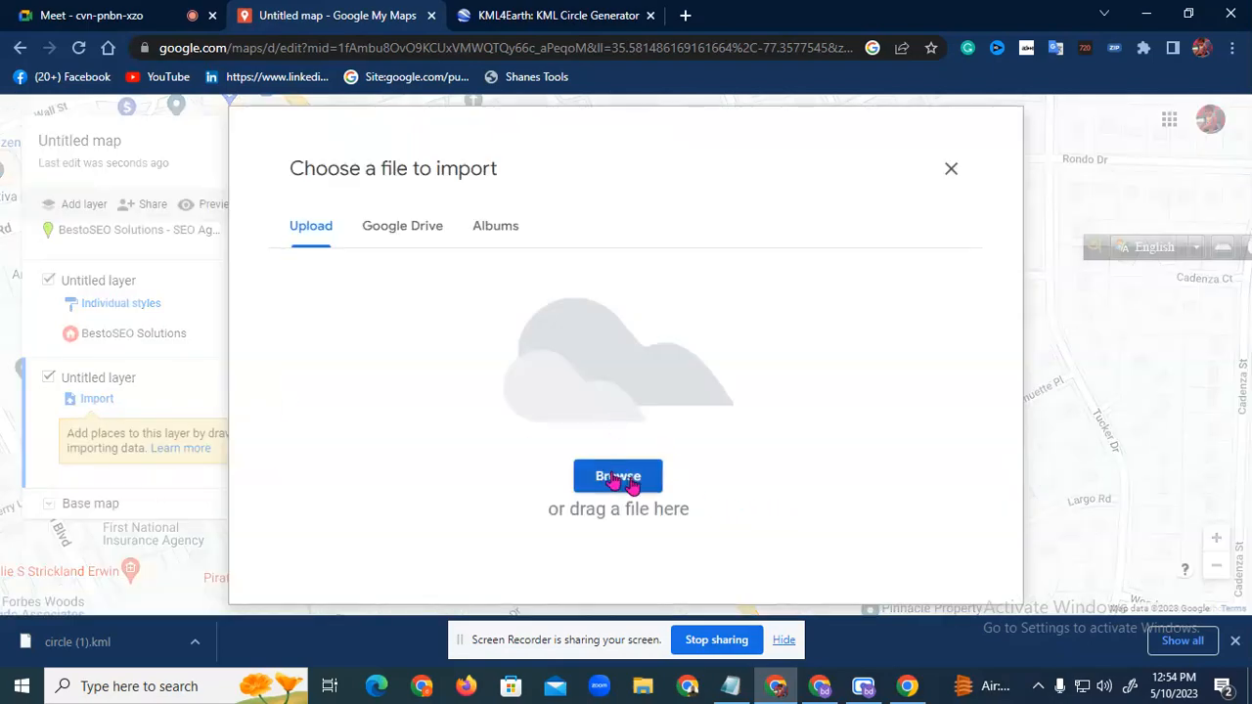
{"action": "left_click", "coordinate": [619, 477]}
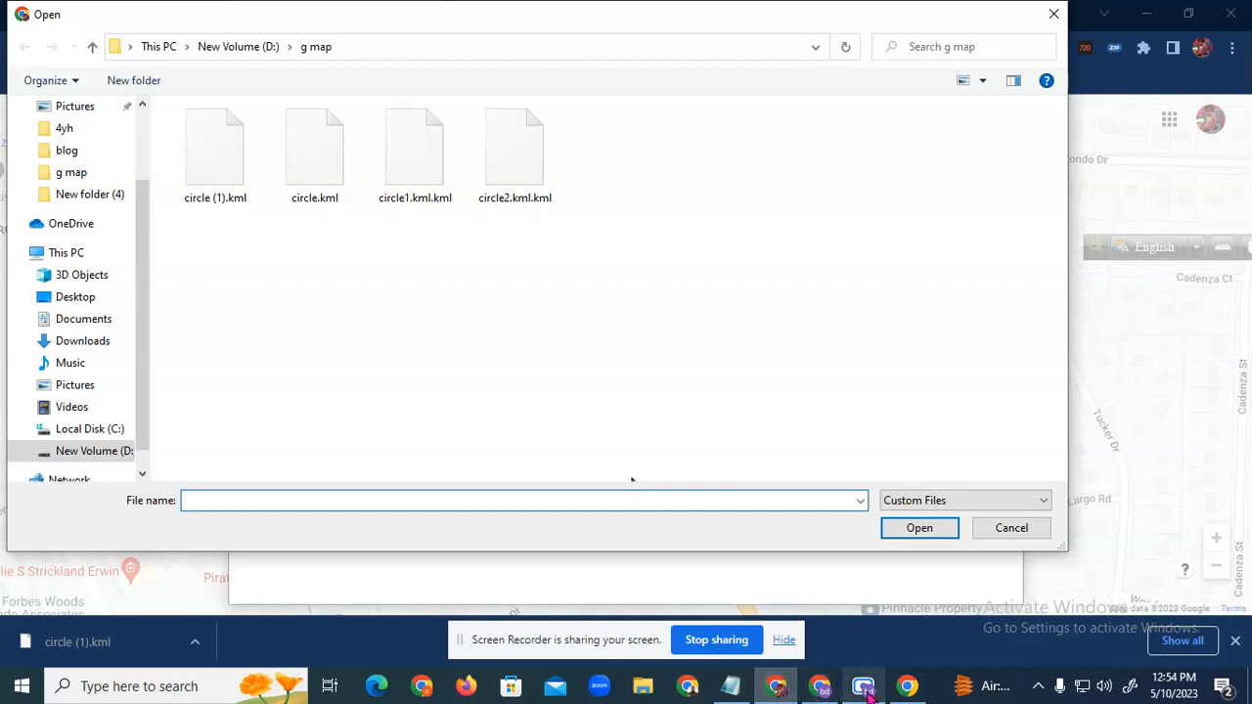
{"action": "mouse_move", "coordinate": [824, 692]}
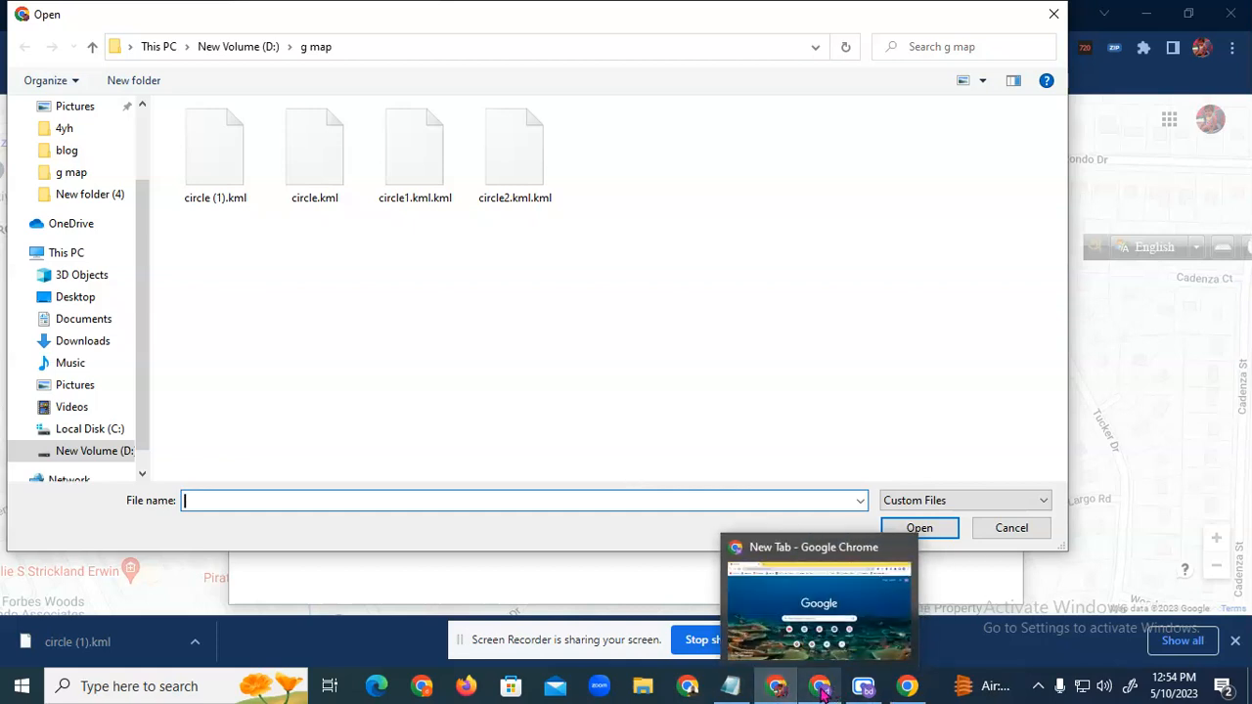
{"action": "mouse_move", "coordinate": [780, 691]}
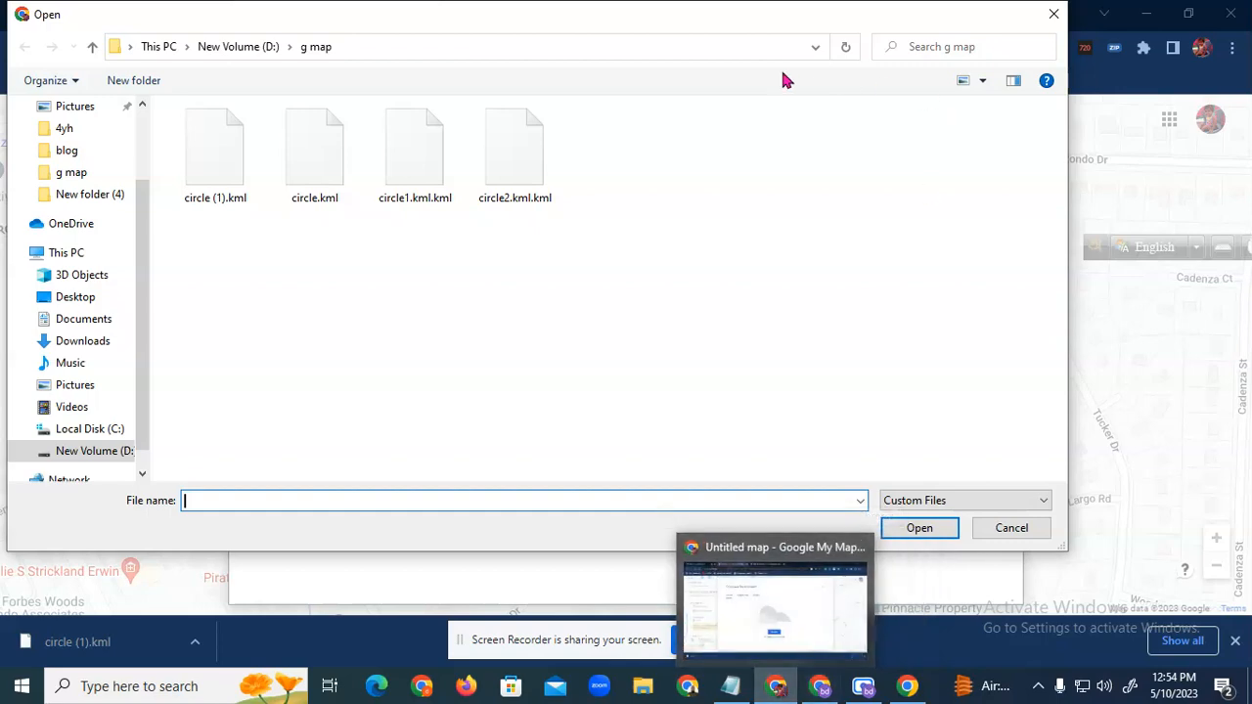
{"action": "left_click", "coordinate": [1053, 13]}
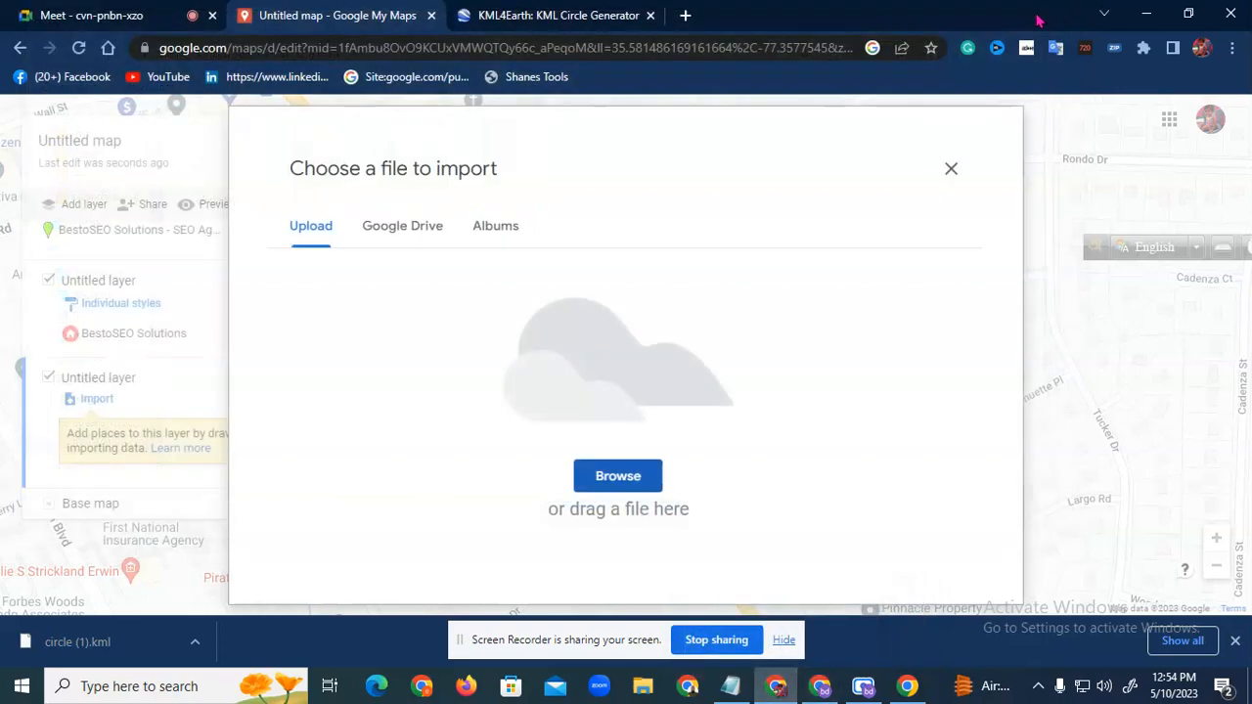
Switch to the Google Meet call and present the entire screen
{"action": "left_click", "coordinate": [115, 14]}
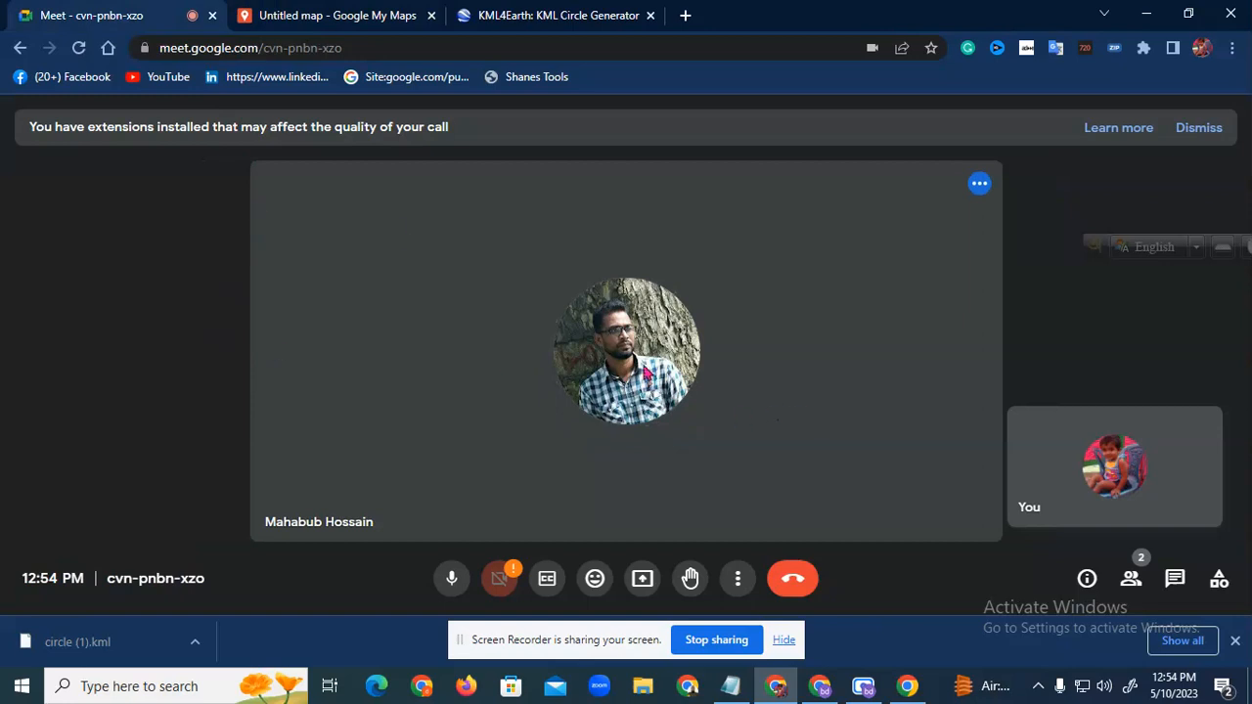
{"action": "left_click", "coordinate": [641, 579]}
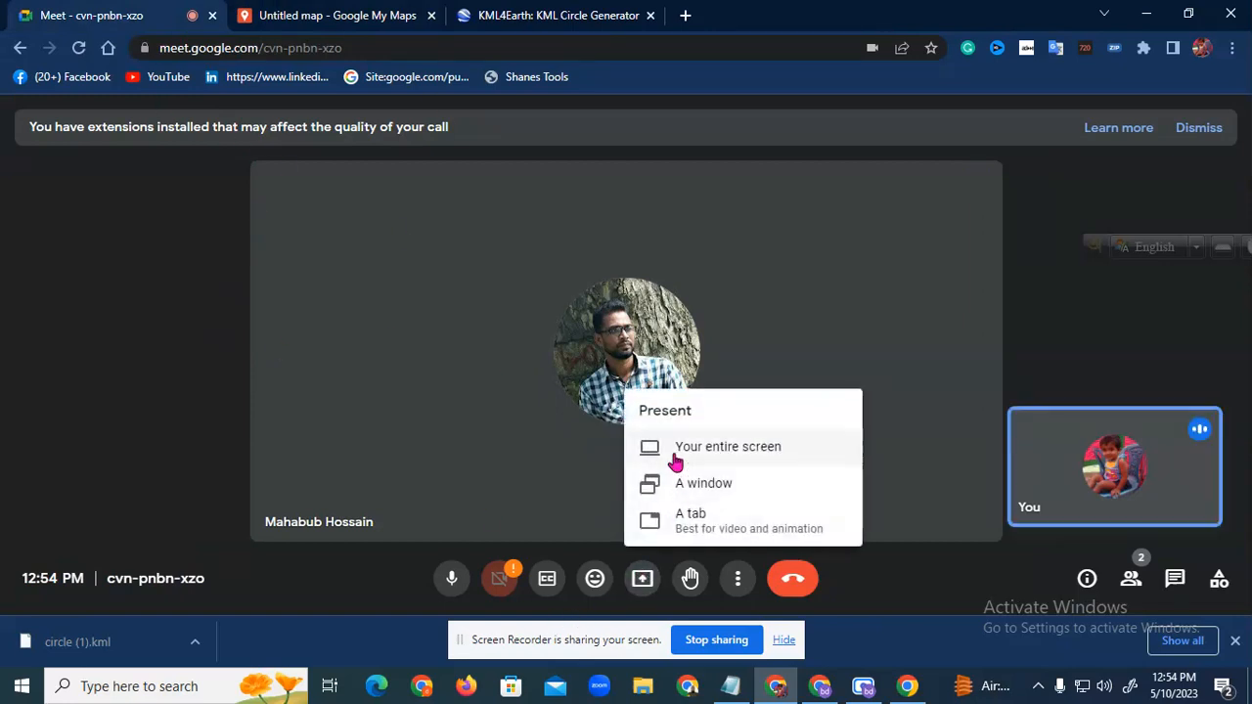
{"action": "left_click", "coordinate": [722, 373]}
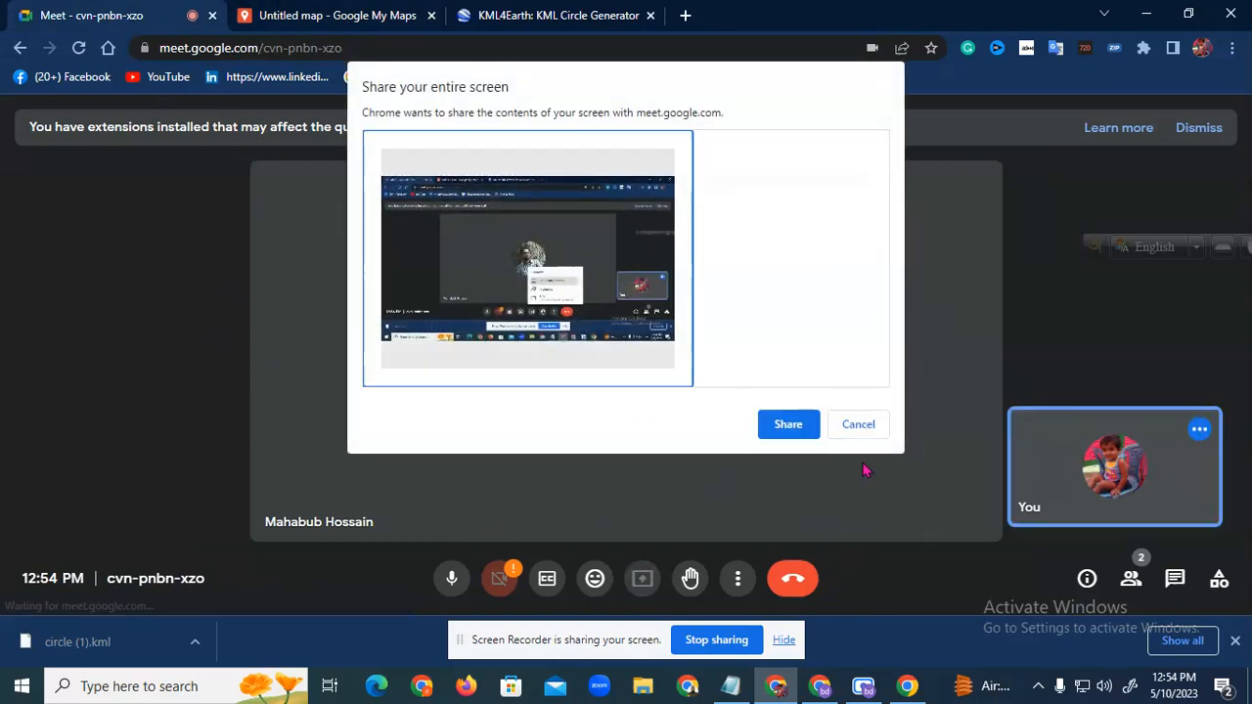
{"action": "left_click", "coordinate": [789, 424]}
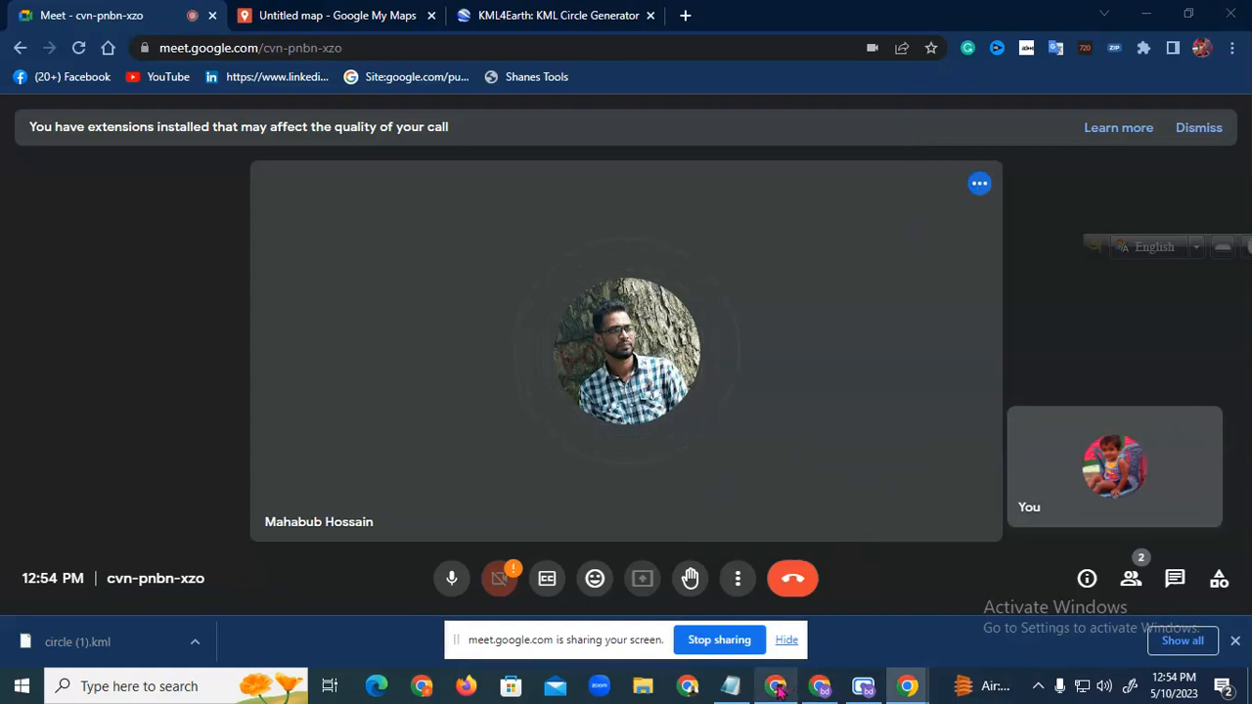
Return to the untitled map, and browse for the layer's import file with the g map folder shown in Details view
{"action": "left_click", "coordinate": [284, 15]}
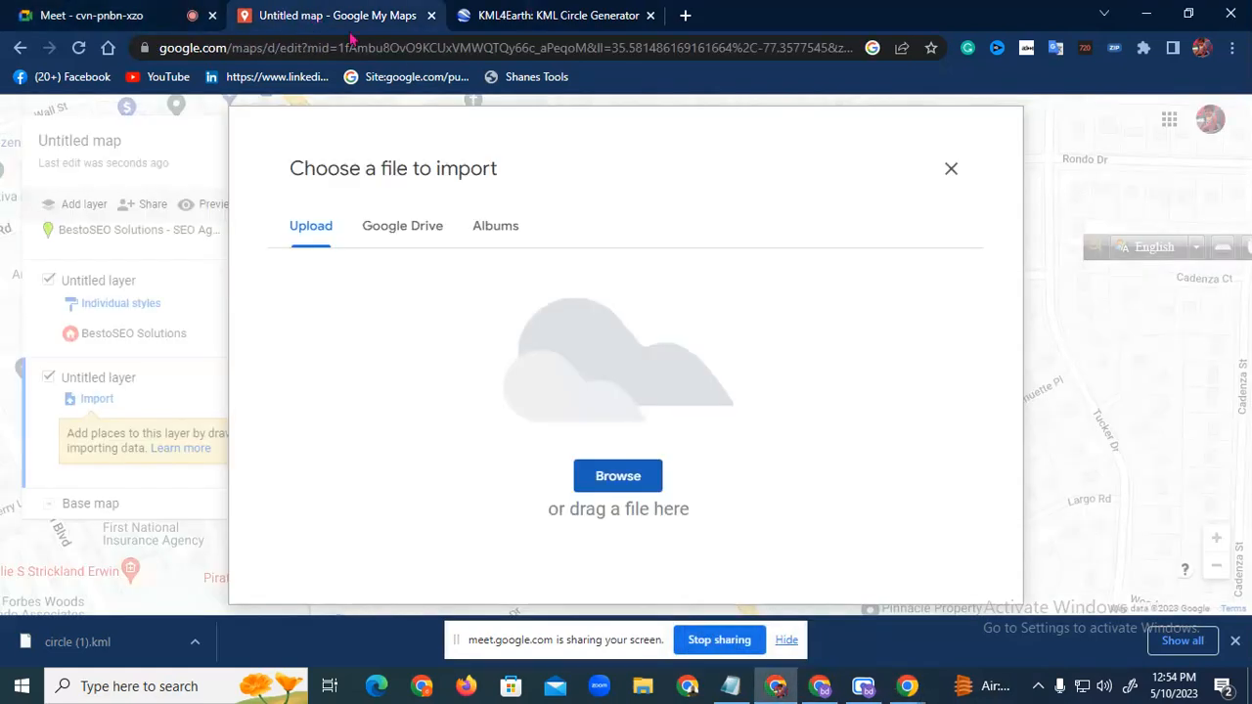
{"action": "left_click", "coordinate": [618, 486]}
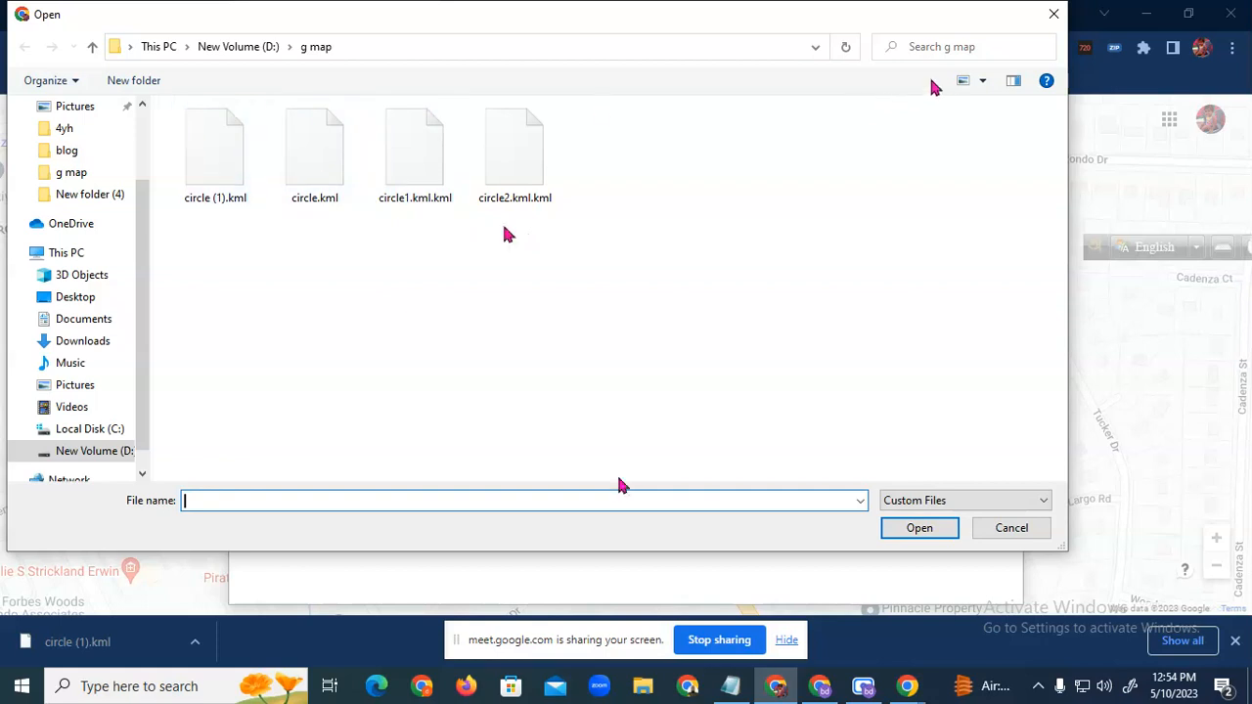
{"action": "left_click", "coordinate": [985, 83]}
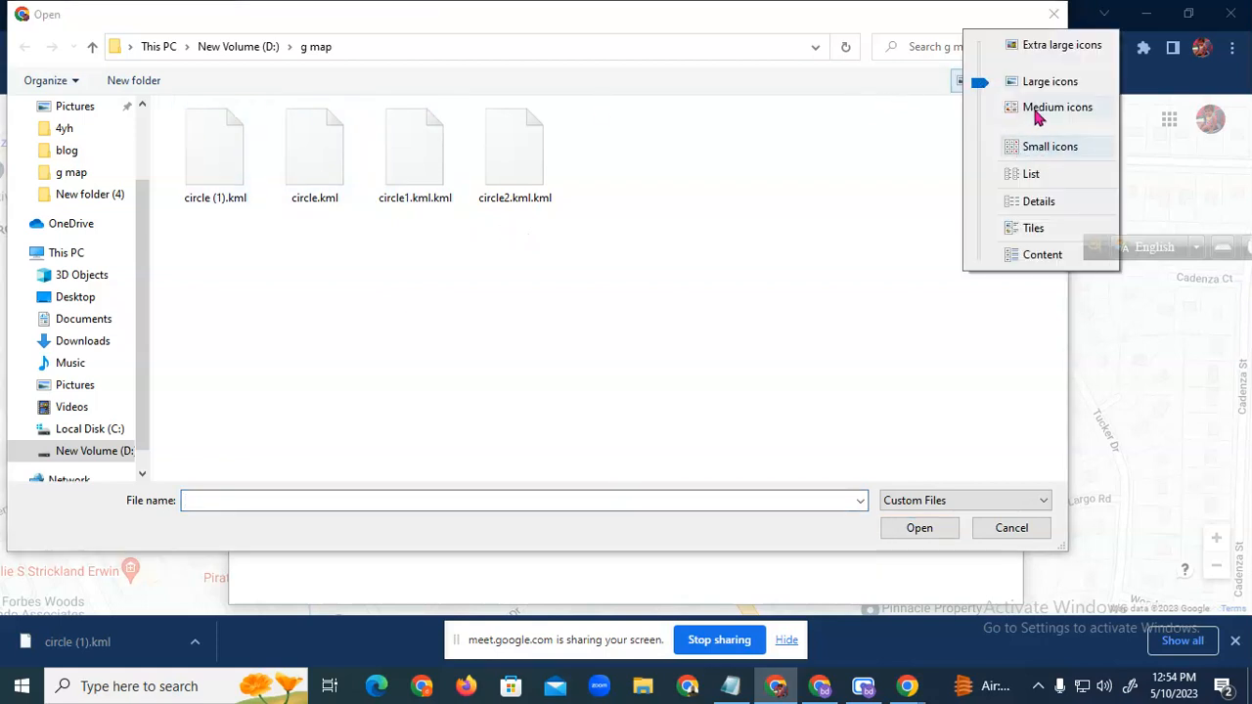
{"action": "left_click", "coordinate": [1037, 201]}
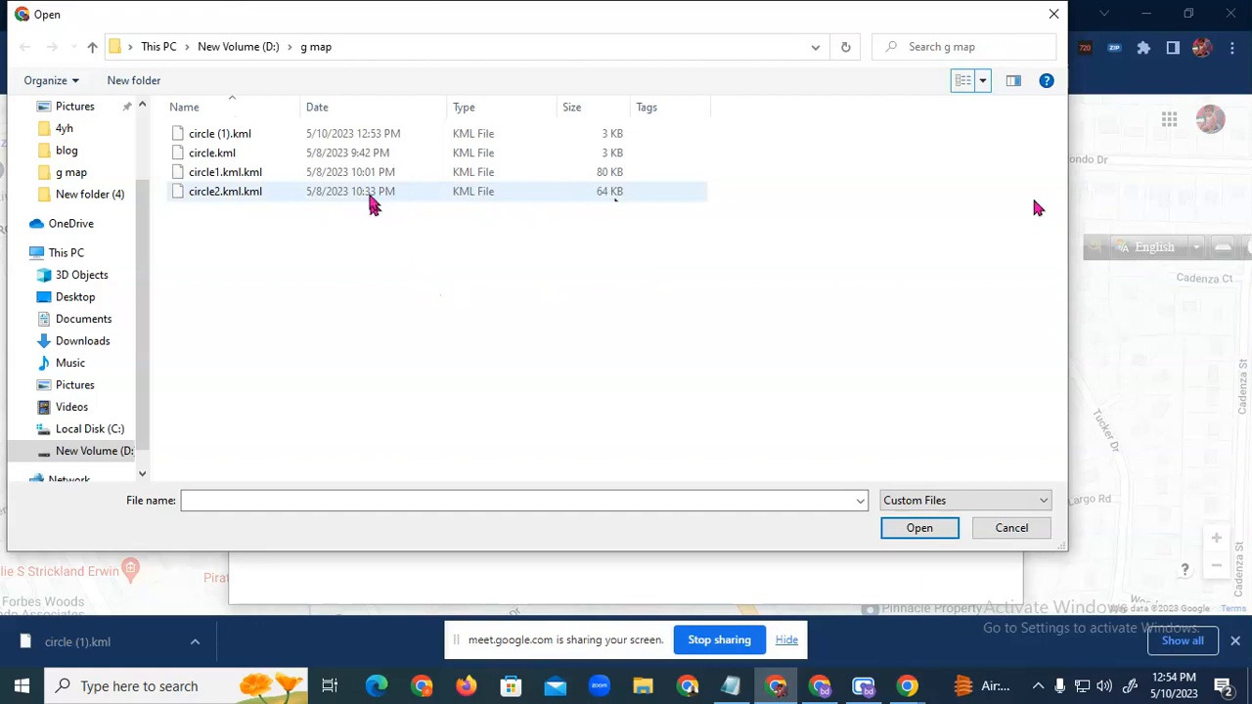
Examine the names and dates of the KML files in the g map folder to identify the newest circle file
{"action": "left_click", "coordinate": [389, 138]}
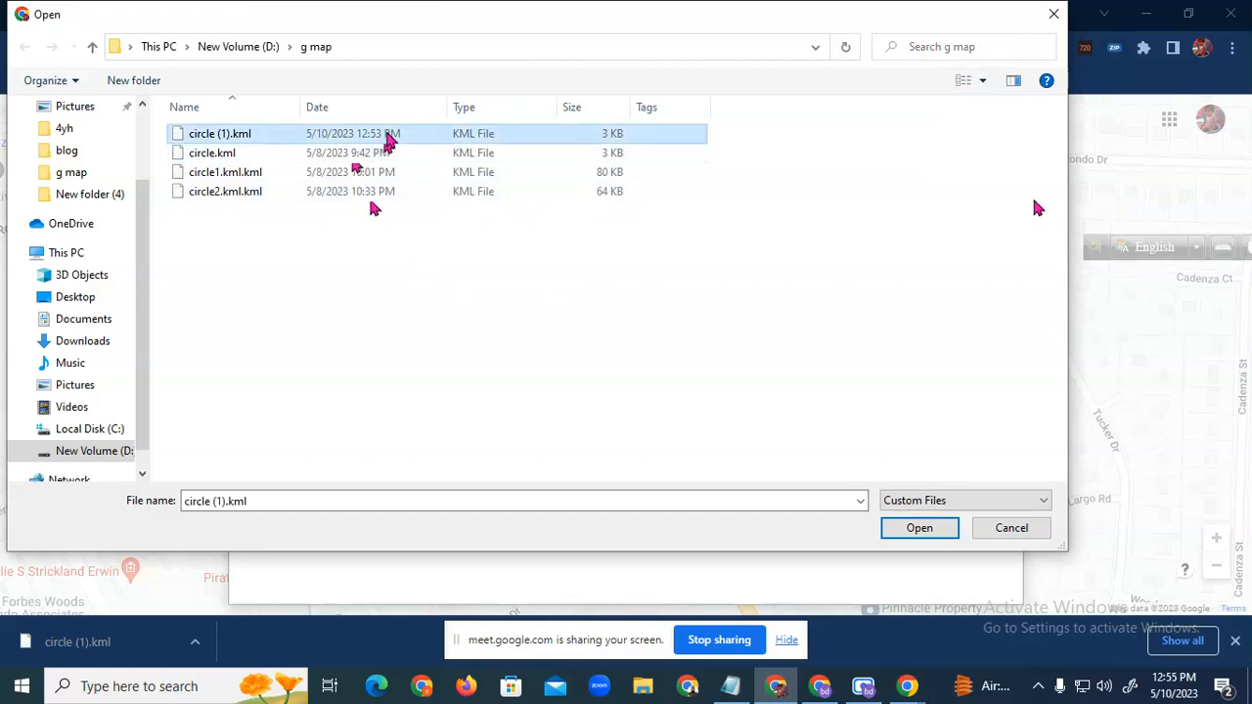
{"action": "left_click", "coordinate": [227, 194]}
{"action": "left_click", "coordinate": [237, 171]}
{"action": "left_click", "coordinate": [236, 152]}
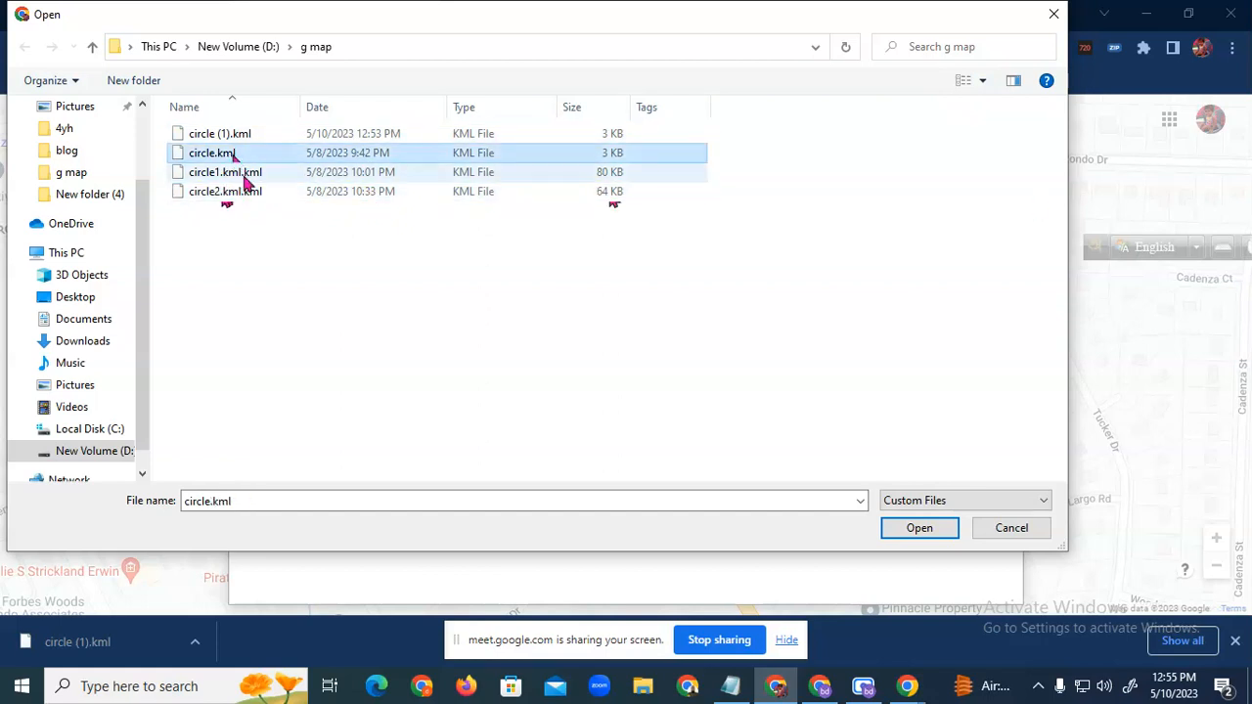
{"action": "left_click", "coordinate": [240, 192]}
{"action": "left_click", "coordinate": [243, 172]}
{"action": "left_click", "coordinate": [245, 156]}
{"action": "left_click", "coordinate": [260, 209]}
Delete circle.kml, circle2.kml.kml and circle1.kml.kml from the g map folder, and import circle (1).kml into the new layer
{"action": "left_click", "coordinate": [222, 156]}
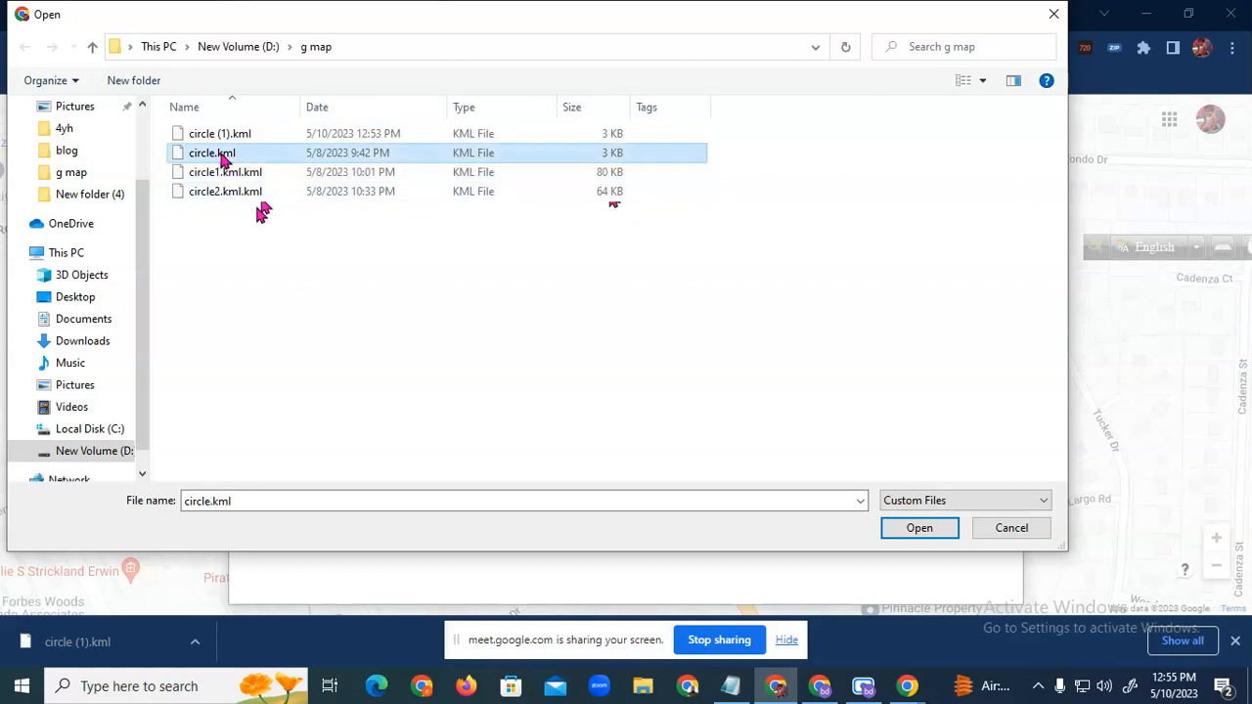
{"action": "right_click", "coordinate": [223, 155]}
{"action": "left_click", "coordinate": [267, 454]}
{"action": "left_click", "coordinate": [252, 174]}
{"action": "right_click", "coordinate": [252, 174]}
{"action": "left_click", "coordinate": [300, 472]}
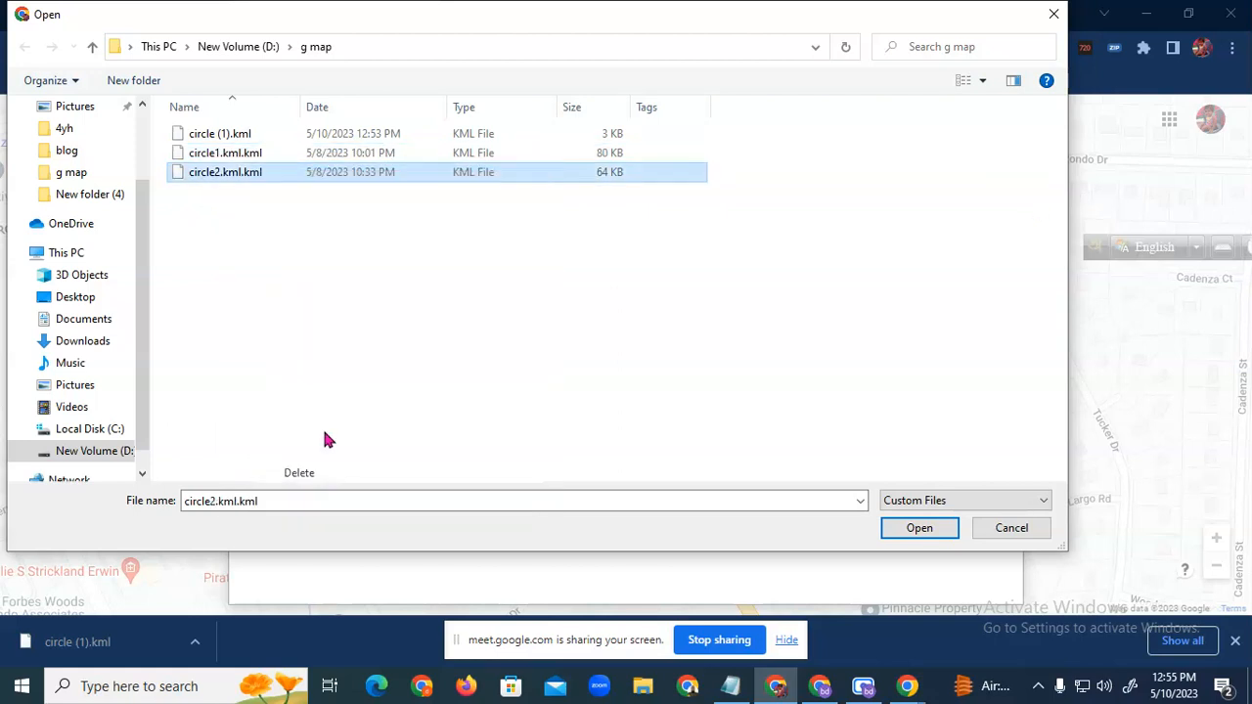
{"action": "left_click", "coordinate": [252, 157]}
{"action": "right_click", "coordinate": [252, 156]}
{"action": "left_click", "coordinate": [317, 456]}
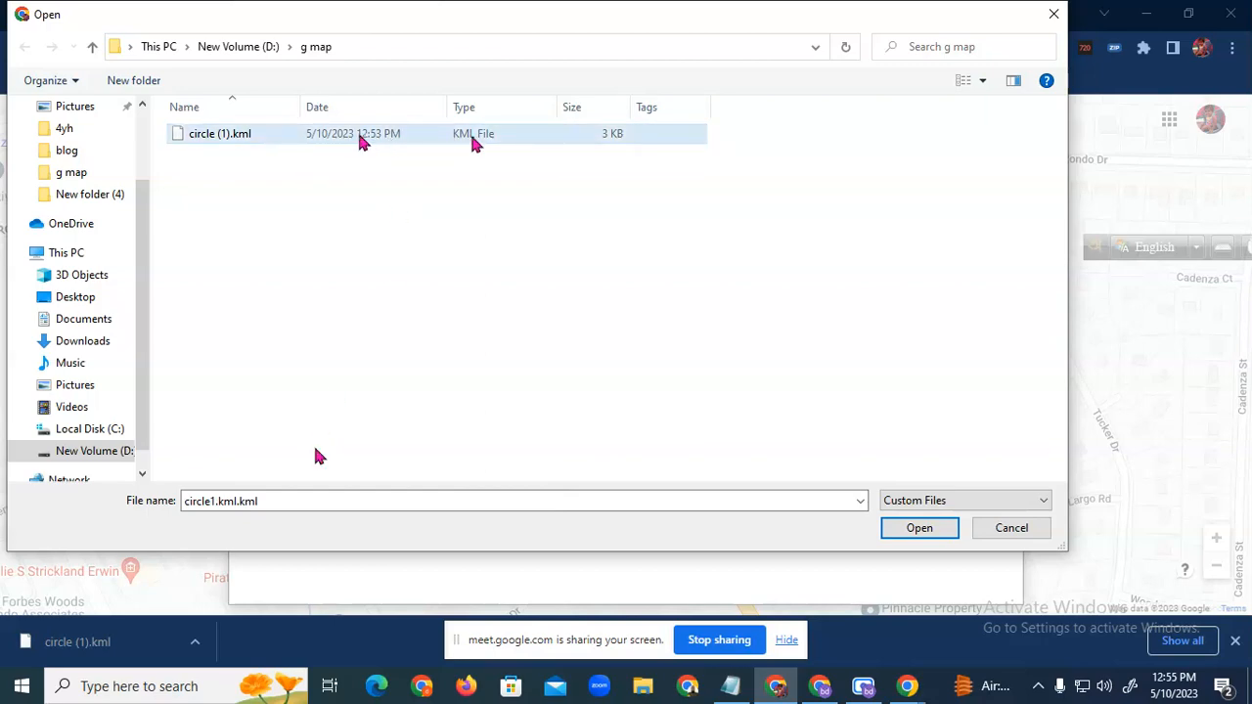
{"action": "double_click", "coordinate": [331, 137]}
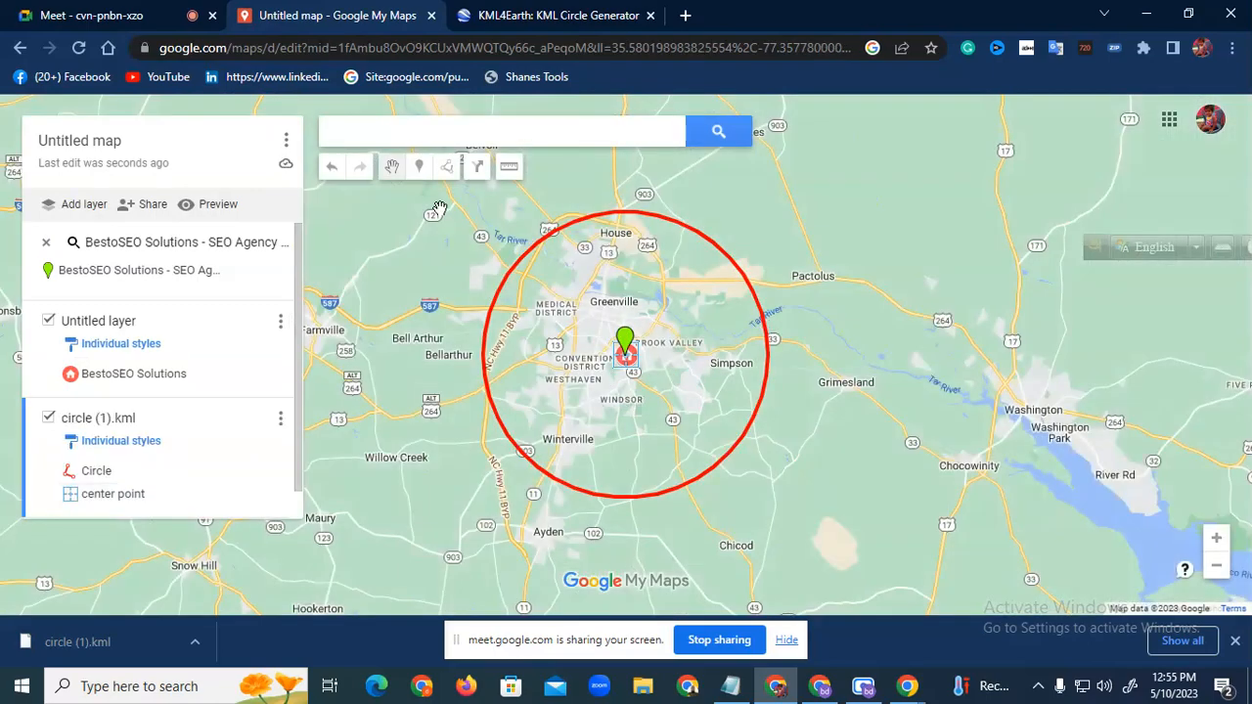
Try to enter -77.35778 as the imported center point's description, and delete the center point from the map
{"action": "left_click", "coordinate": [629, 364]}
{"action": "left_click", "coordinate": [686, 300]}
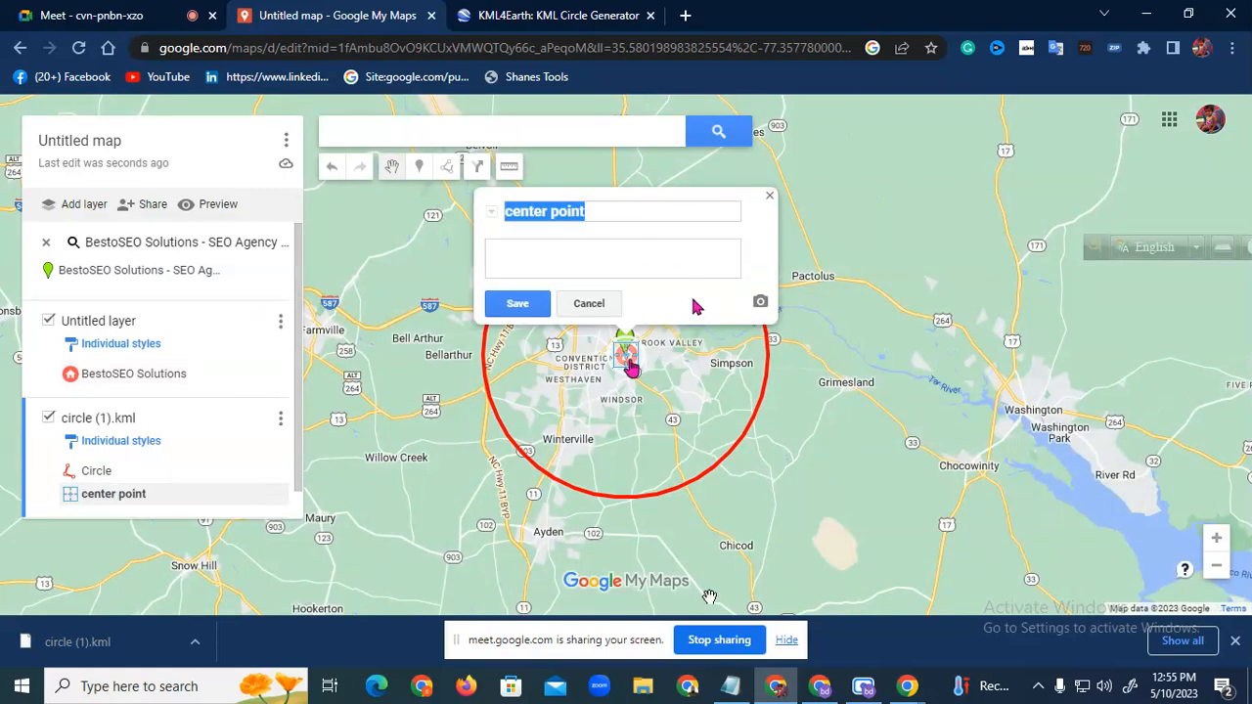
{"action": "left_click", "coordinate": [570, 262]}
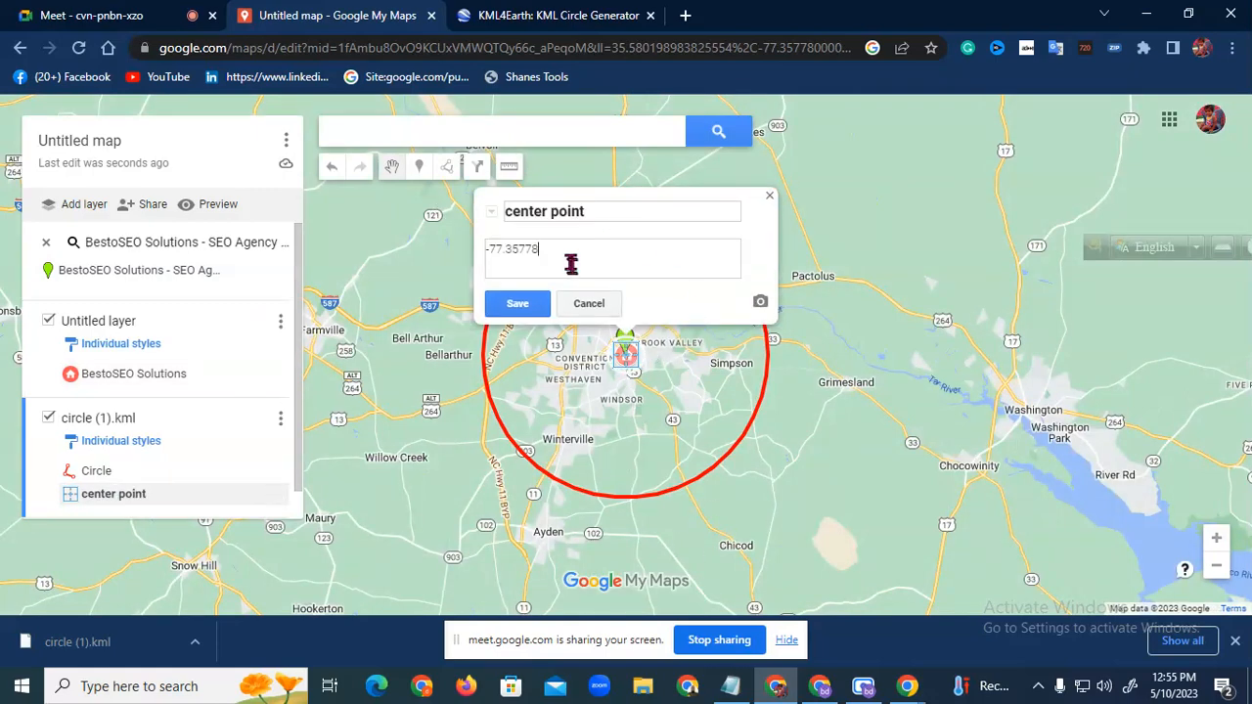
{"action": "type", "text": "-77.35778"}
{"action": "key", "text": "ctrl+a"}
{"action": "left_click", "coordinate": [517, 303]}
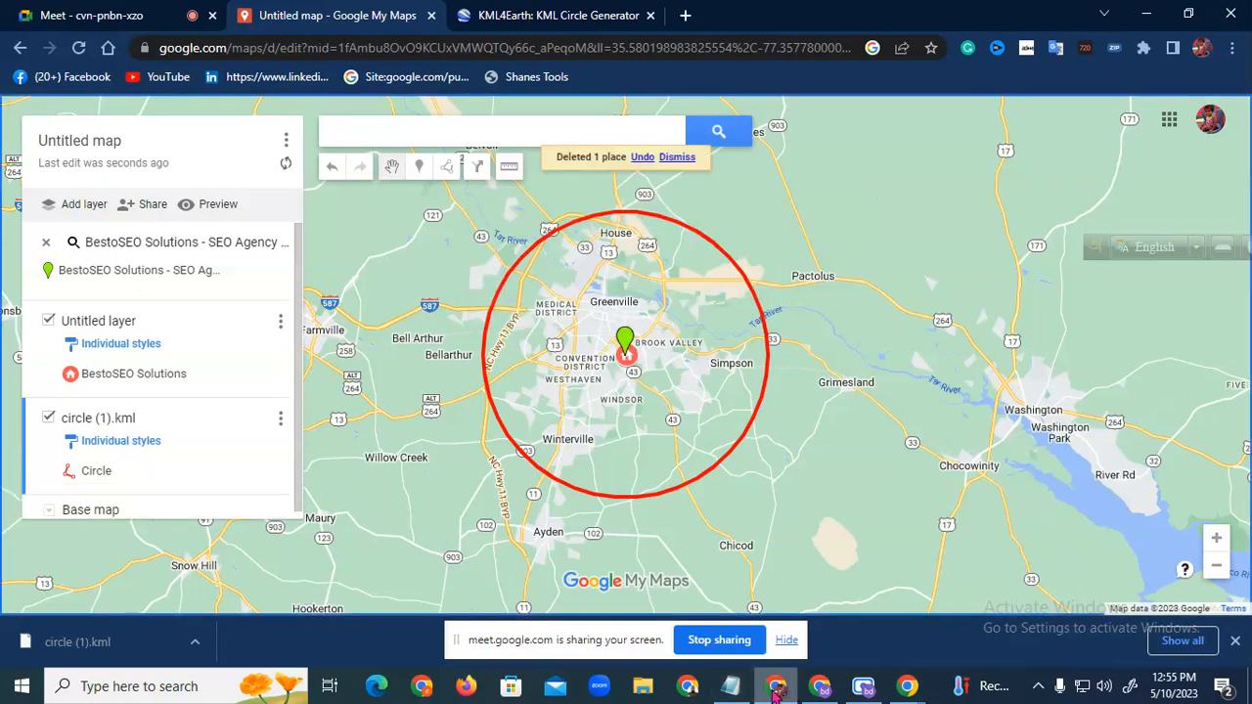
Copy the business details from the Business Name line through the Category line in the Notepad note, and return to the map
{"action": "left_click", "coordinate": [730, 685]}
{"action": "left_click_drag", "start_coordinate": [690, 436], "coordinate": [480, 206]}
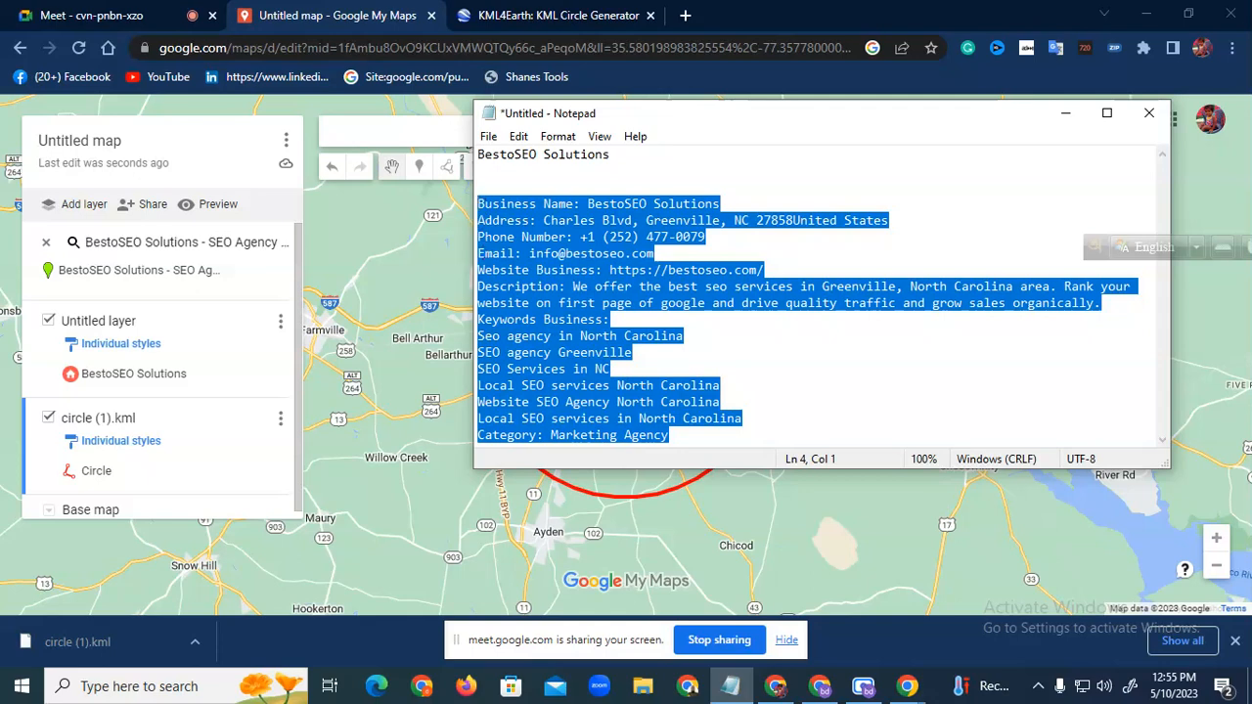
{"action": "left_click", "coordinate": [556, 501]}
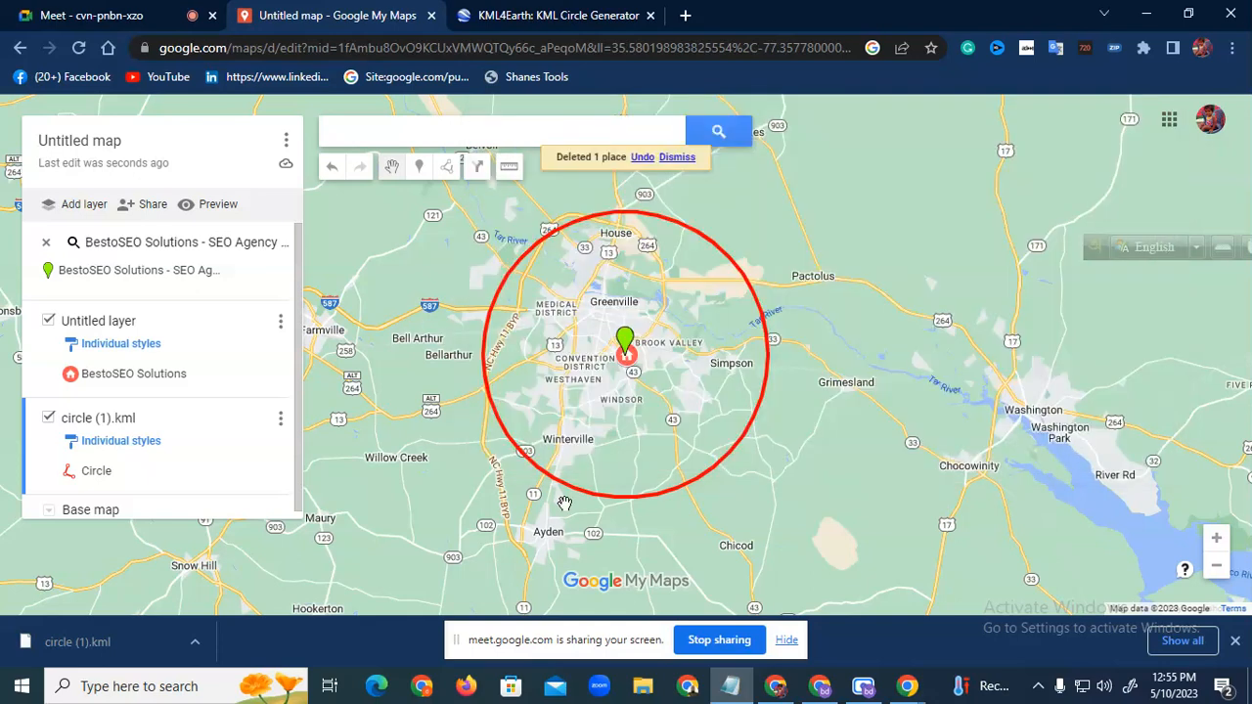
{"action": "left_click", "coordinate": [593, 369]}
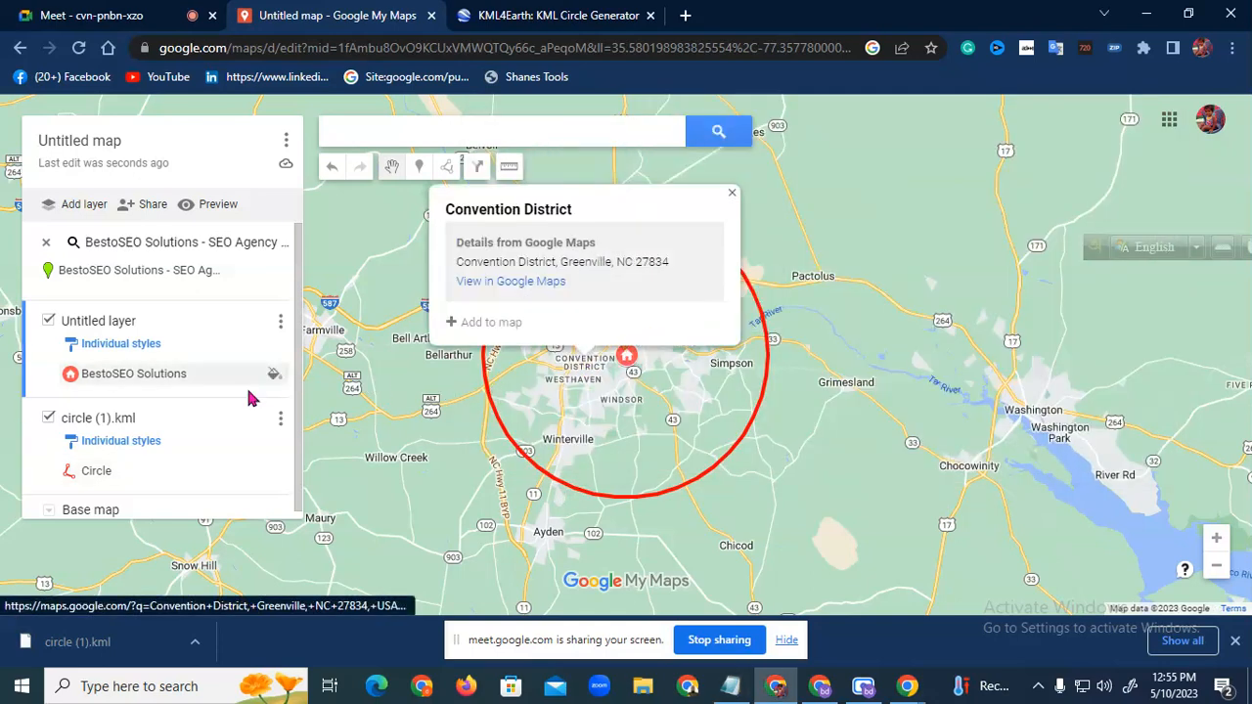
{"action": "scroll", "coordinate": [161, 462], "scroll_direction": "down", "scroll_amount": 1}
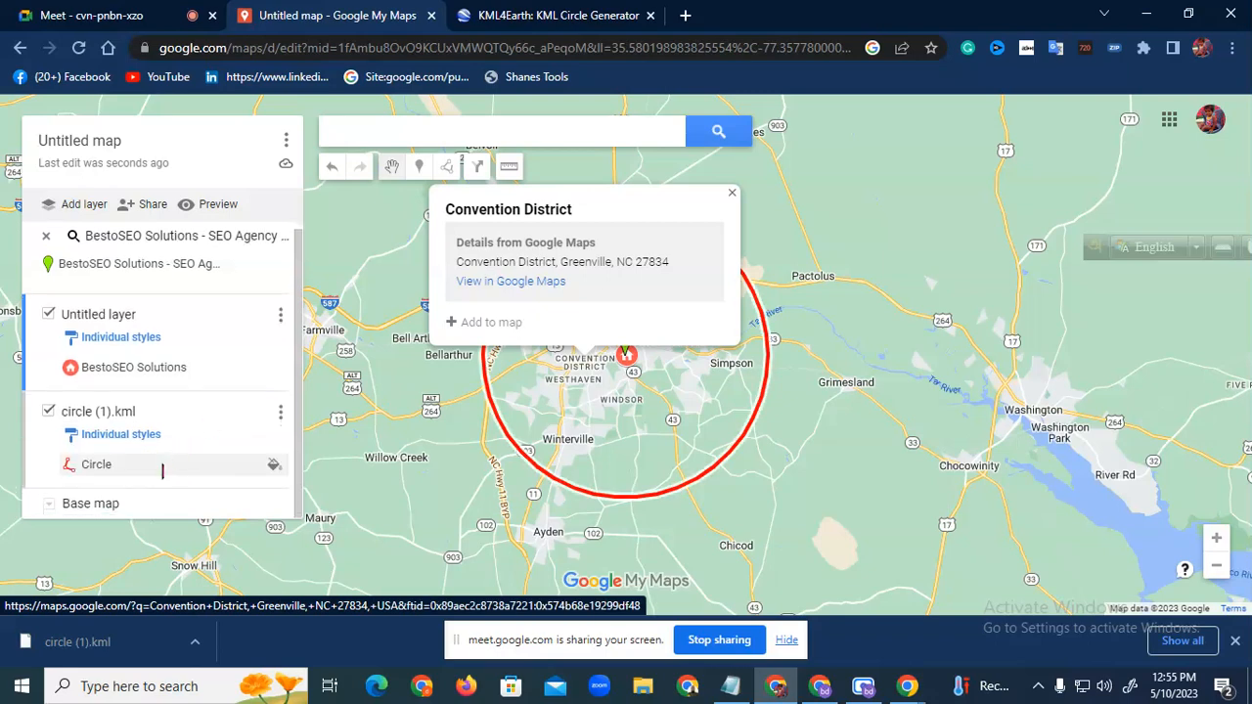
{"action": "left_click", "coordinate": [733, 194]}
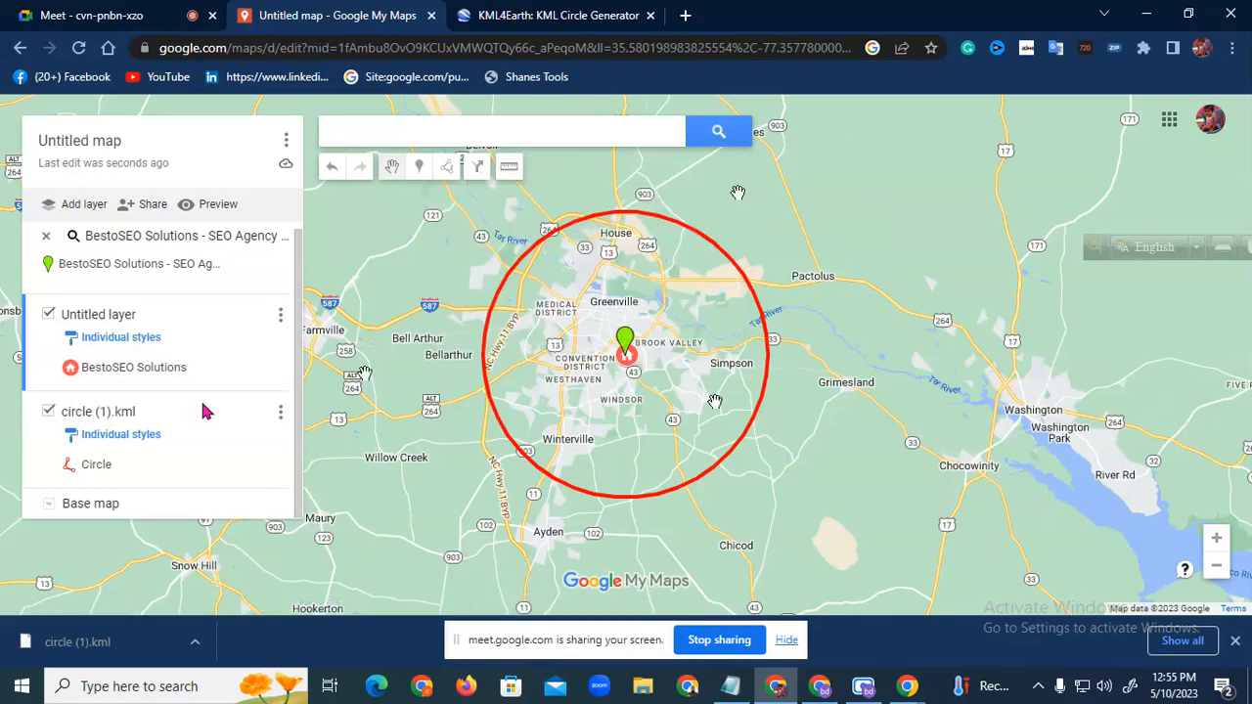
Open the Circle line's details, and delete the circle (1).kml layer from the map
{"action": "left_click", "coordinate": [124, 471]}
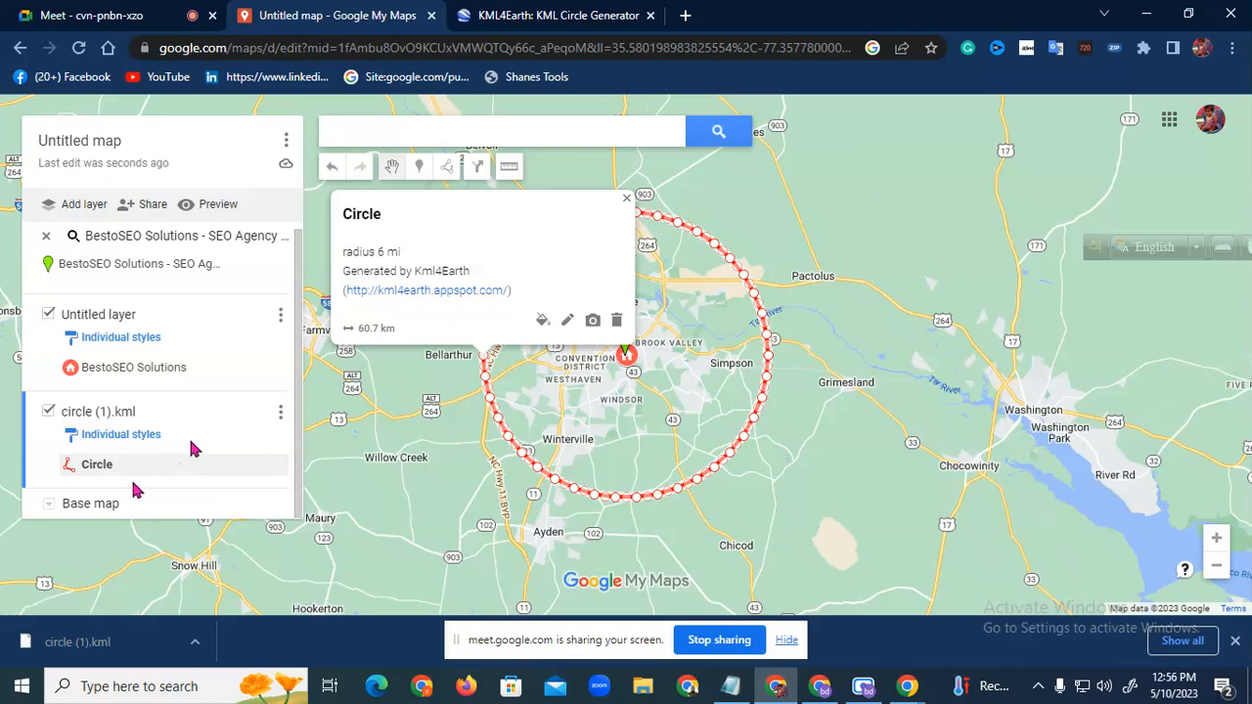
{"action": "left_click", "coordinate": [280, 415]}
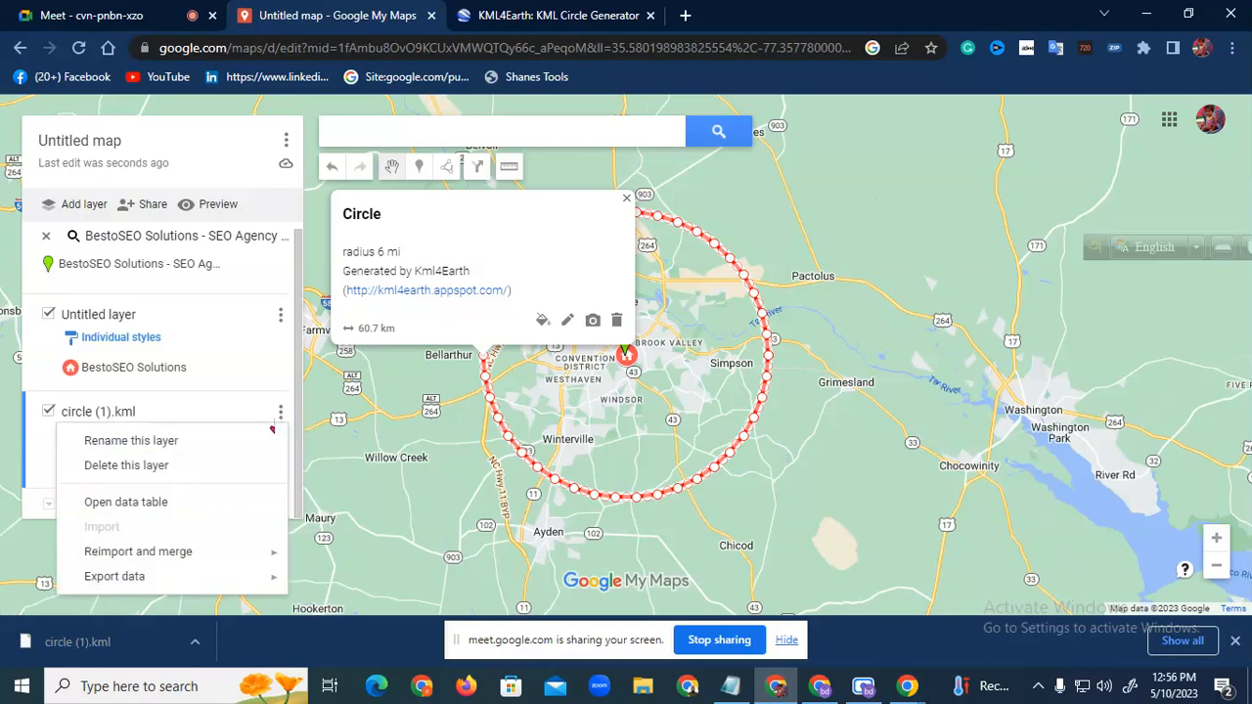
{"action": "left_click", "coordinate": [125, 465]}
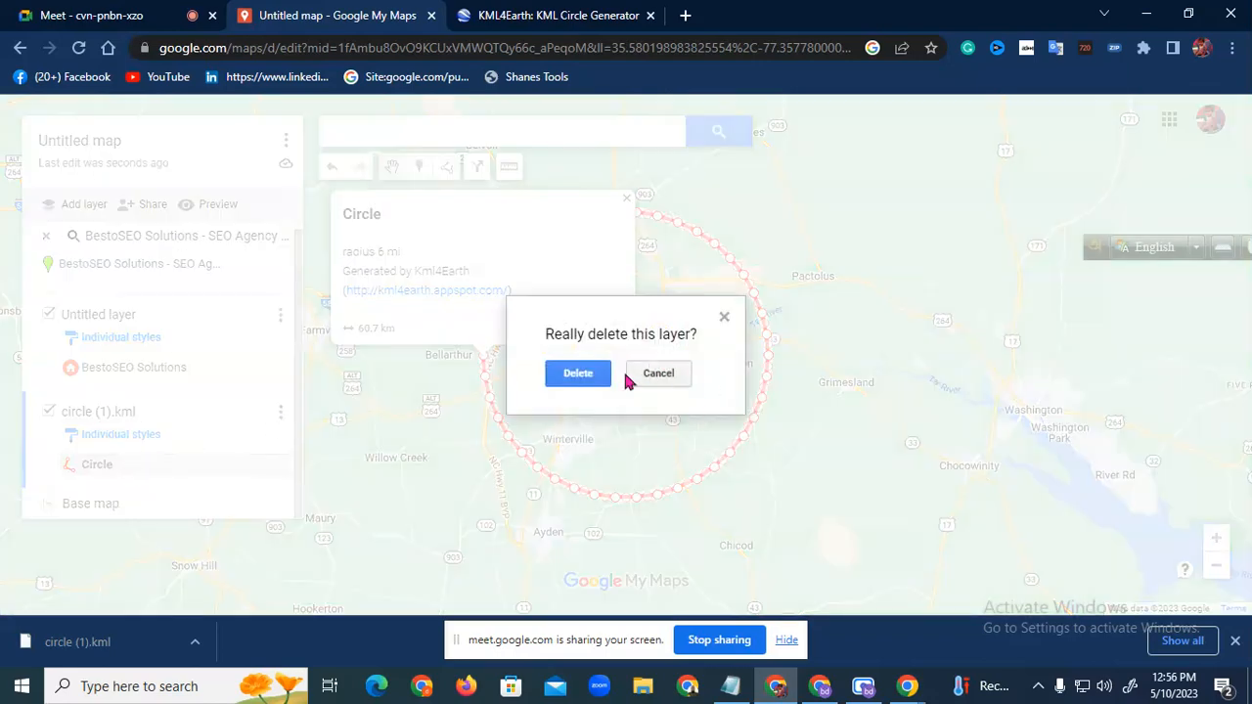
{"action": "left_click", "coordinate": [585, 378]}
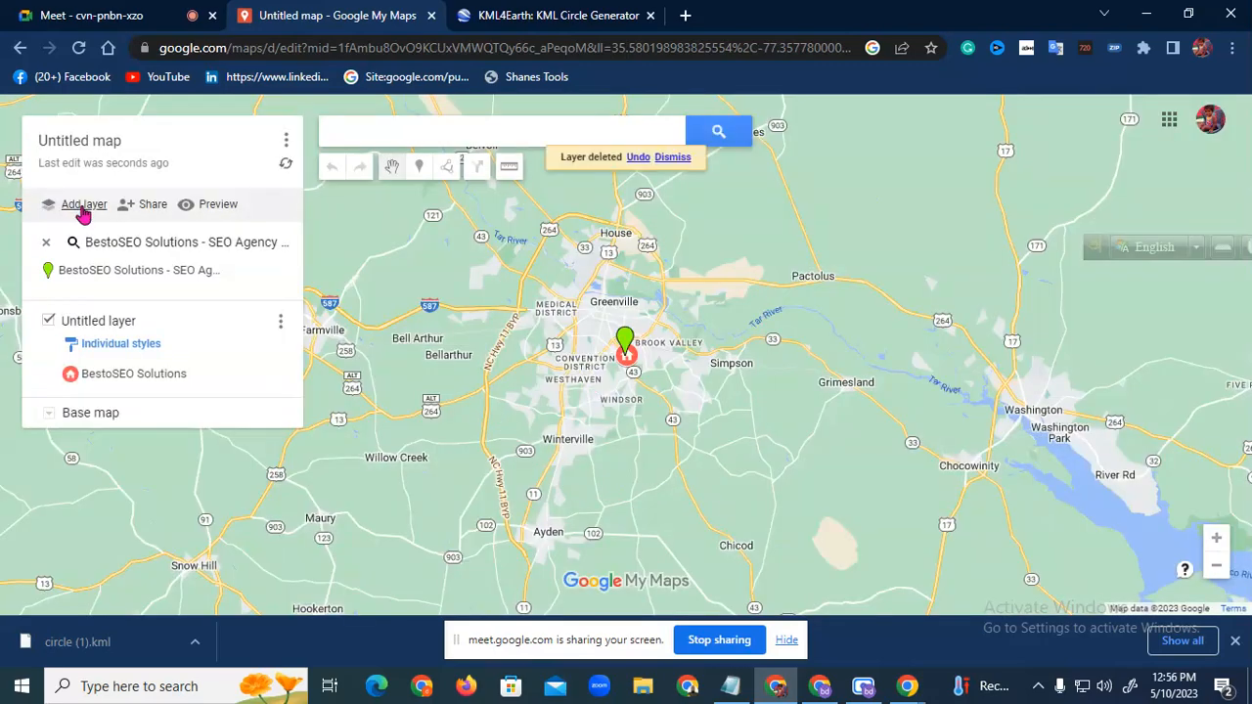
Add another layer to the map and import circle (1).kml into it from the g map folder
{"action": "left_click", "coordinate": [83, 207]}
{"action": "left_click", "coordinate": [93, 403]}
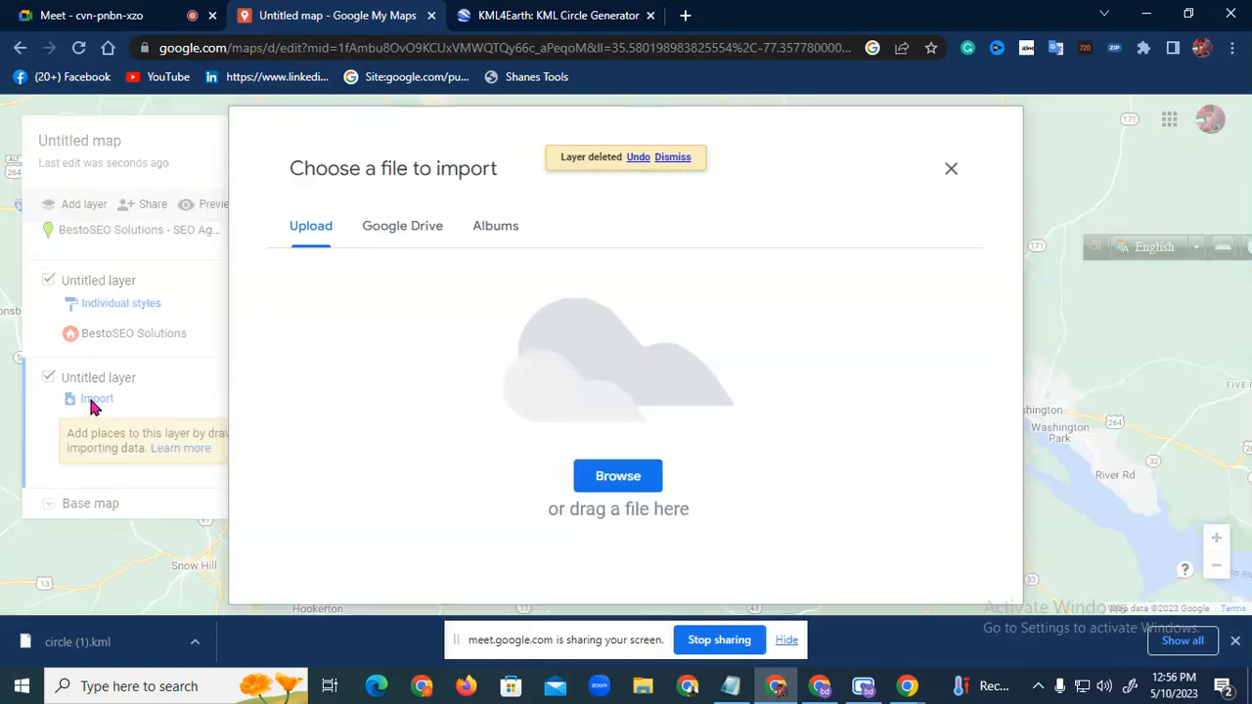
{"action": "left_click", "coordinate": [630, 471]}
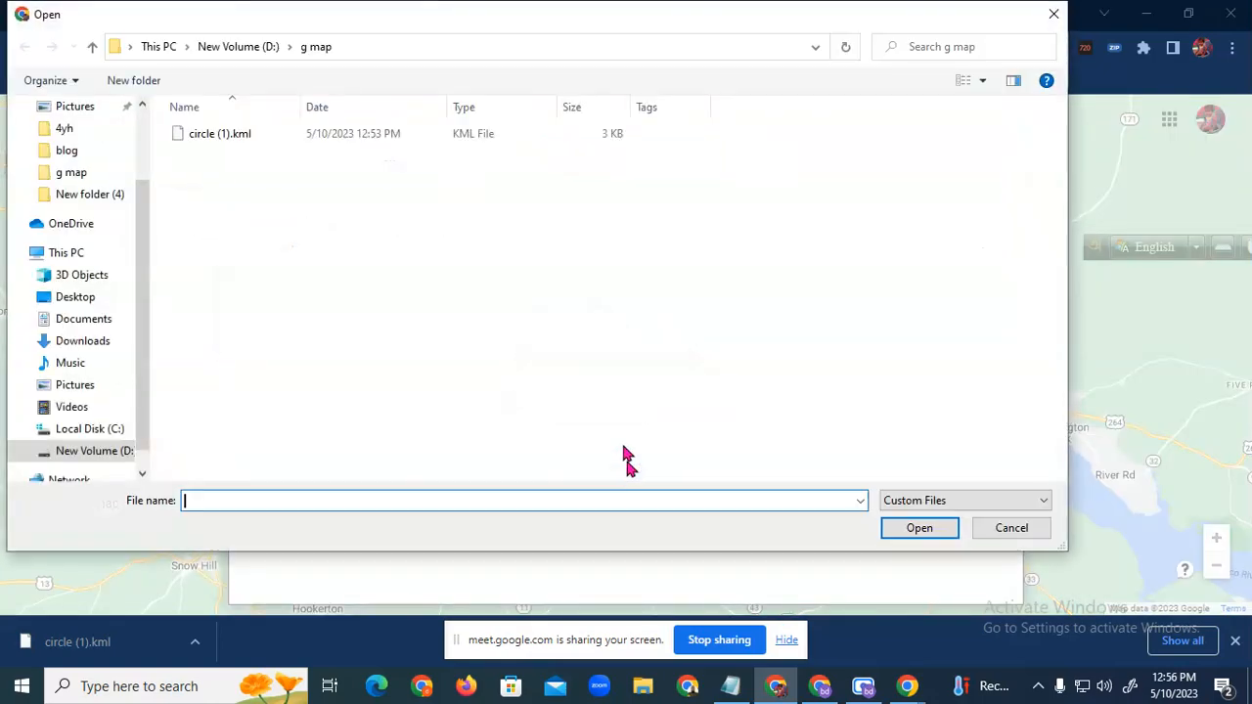
{"action": "double_click", "coordinate": [419, 137]}
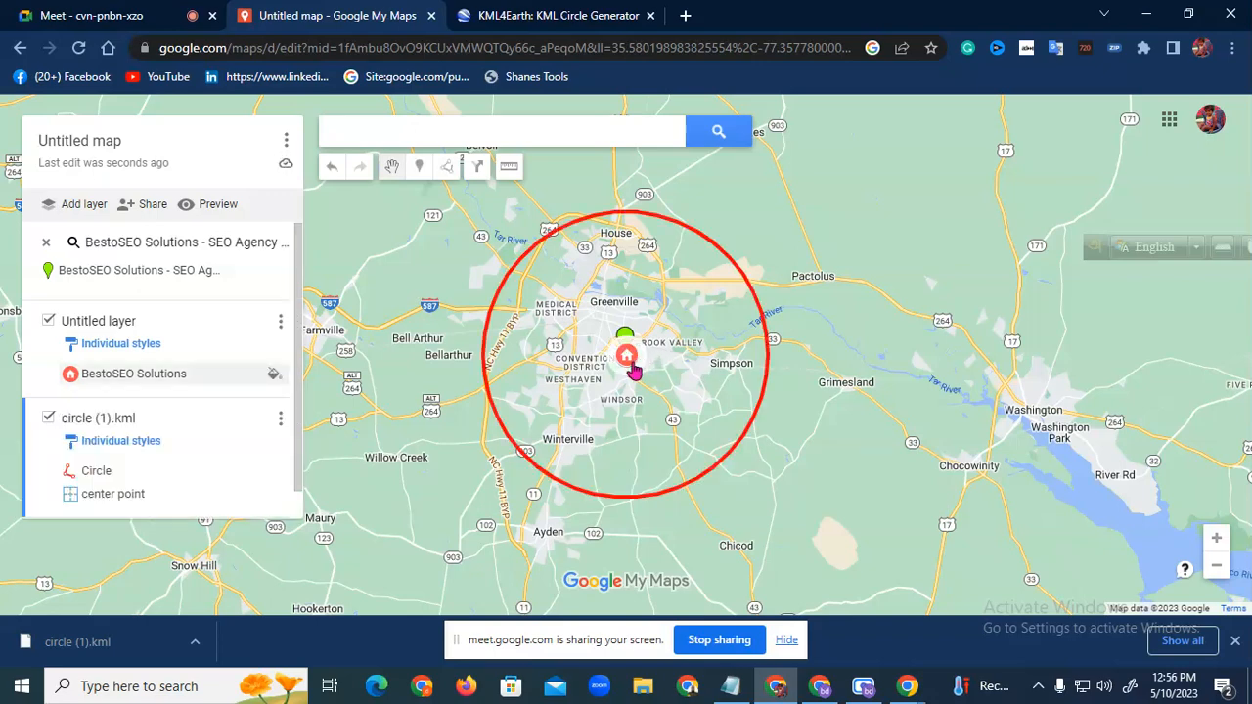
Edit the center point marker and paste the copied BestoSEO Solutions business details into its description
{"action": "left_click", "coordinate": [626, 358]}
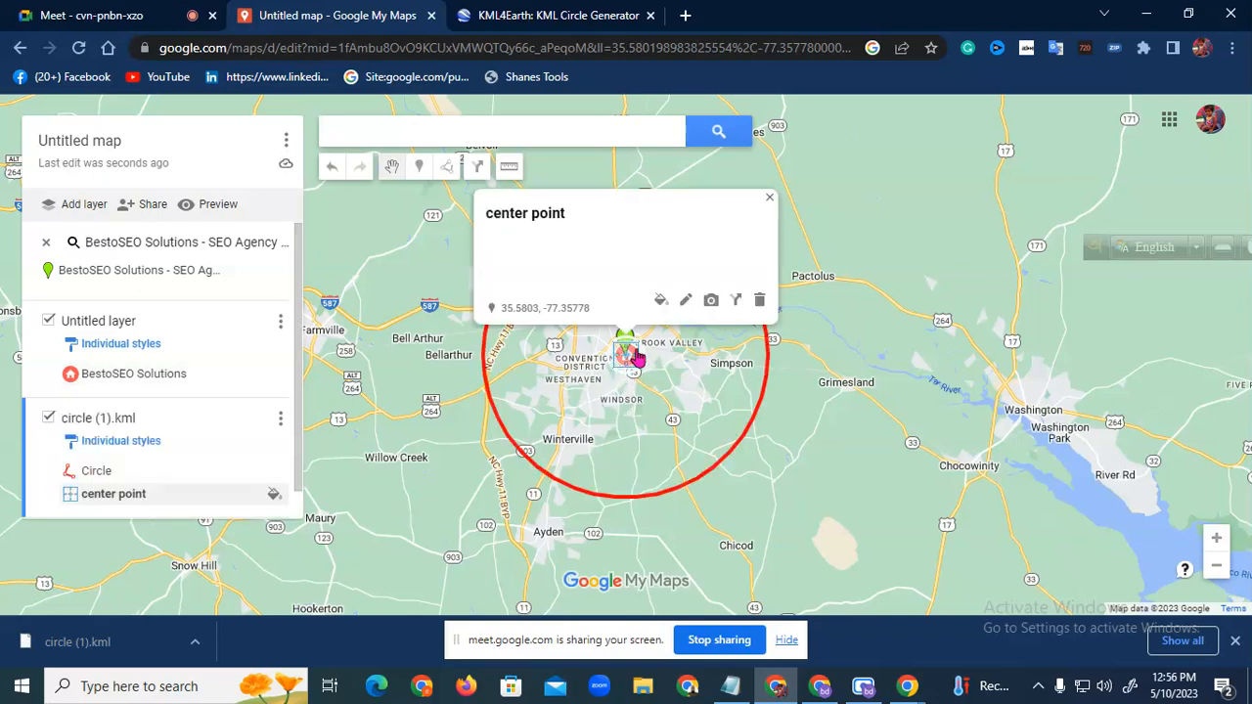
{"action": "left_click", "coordinate": [688, 302]}
{"action": "left_click", "coordinate": [545, 248]}
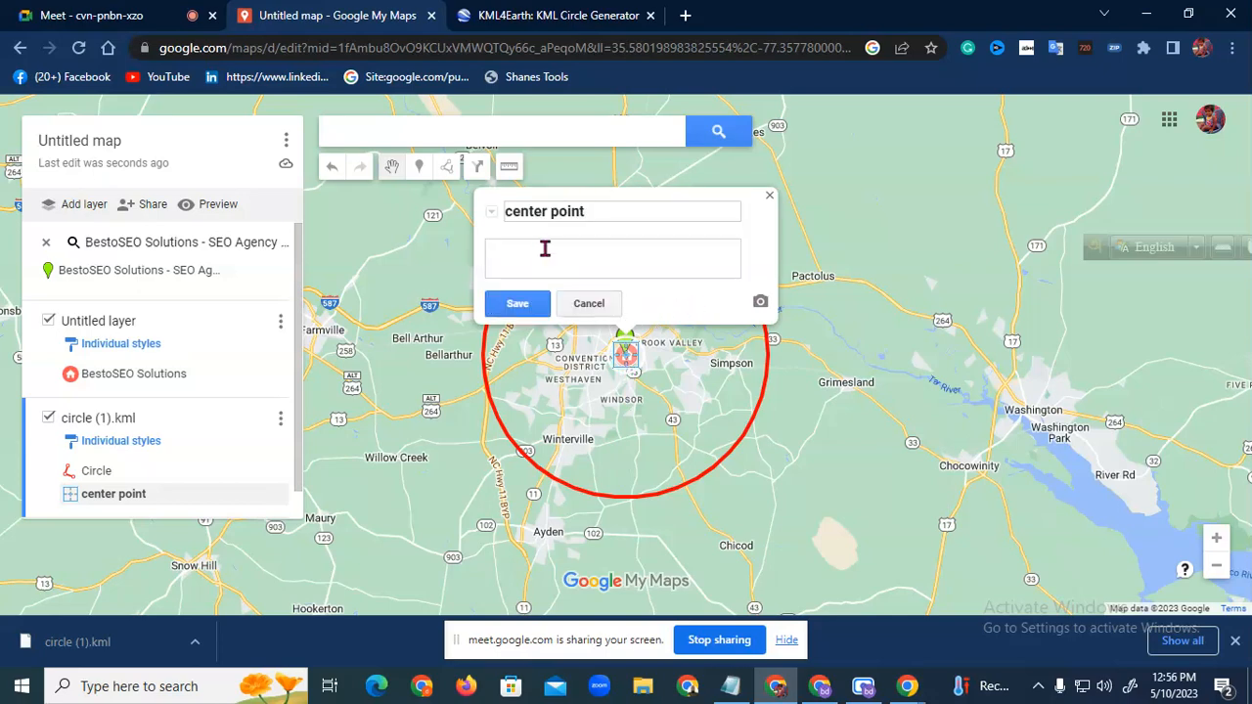
{"action": "key", "text": "ctrl+v"}
{"action": "scroll", "coordinate": [645, 276], "scroll_direction": "down", "scroll_amount": 3}
{"action": "scroll", "coordinate": [641, 262], "scroll_direction": "up", "scroll_amount": 3}
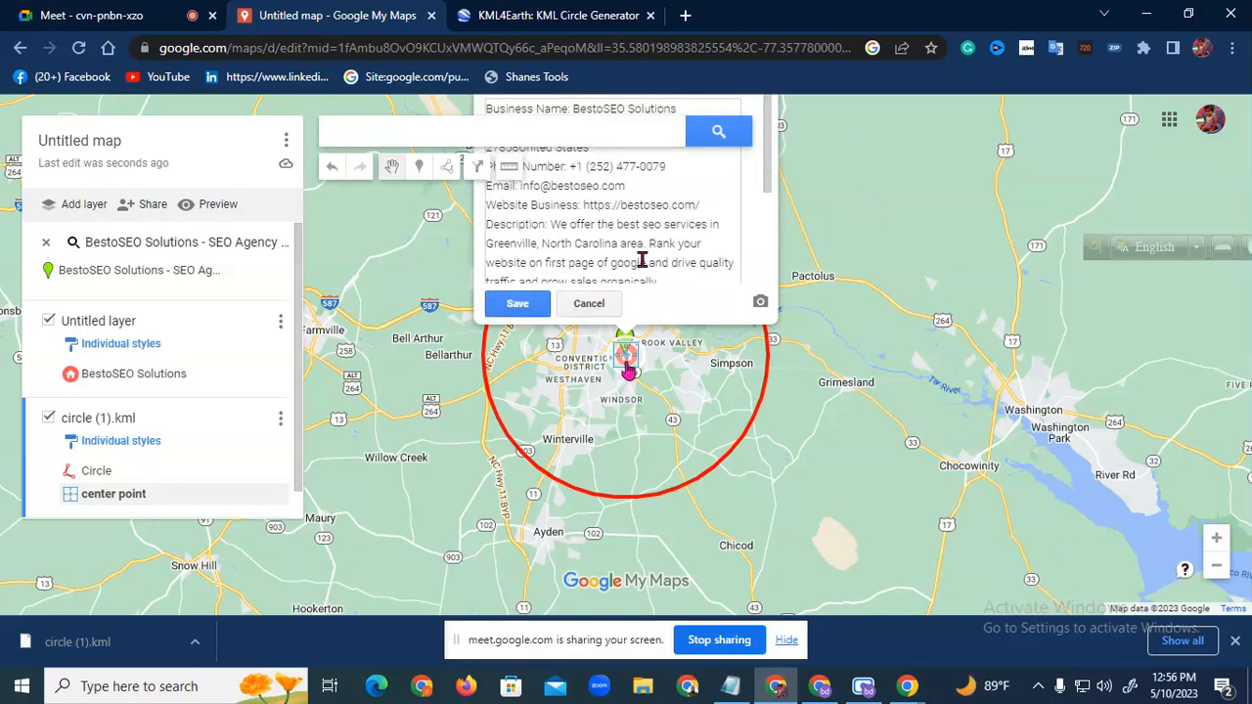
{"action": "left_click", "coordinate": [731, 686]}
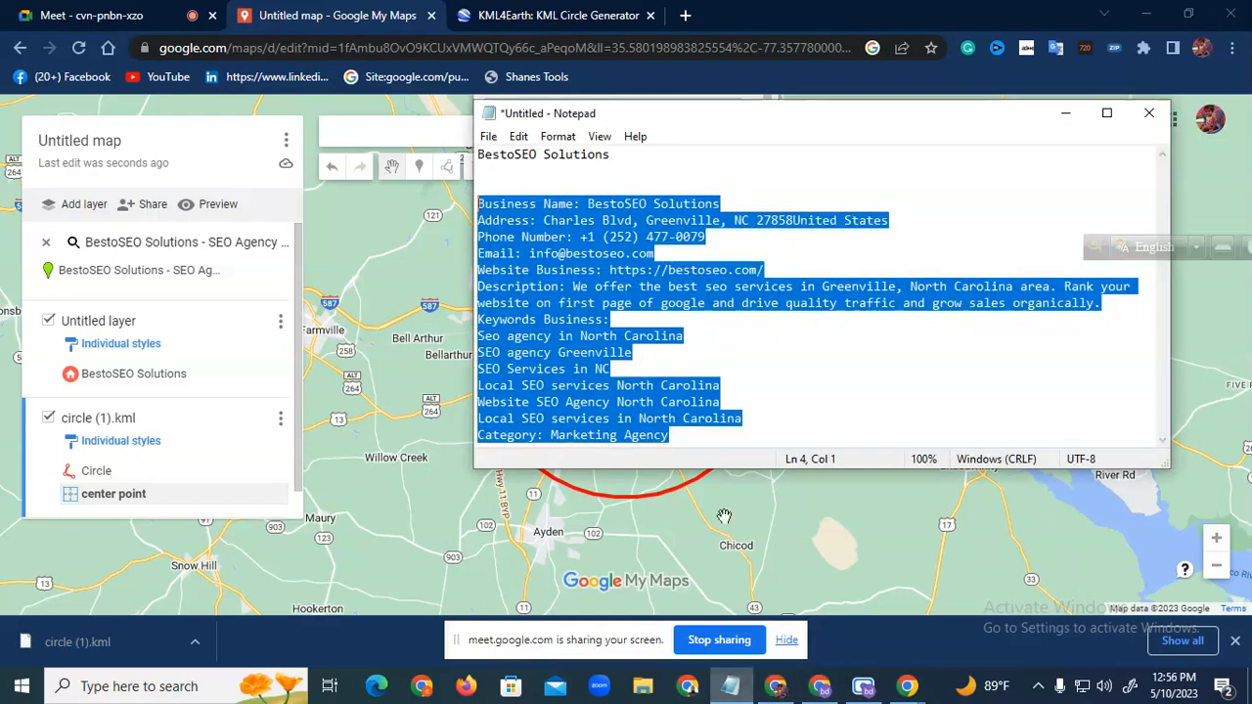
{"action": "left_click_drag", "start_coordinate": [621, 155], "coordinate": [438, 173]}
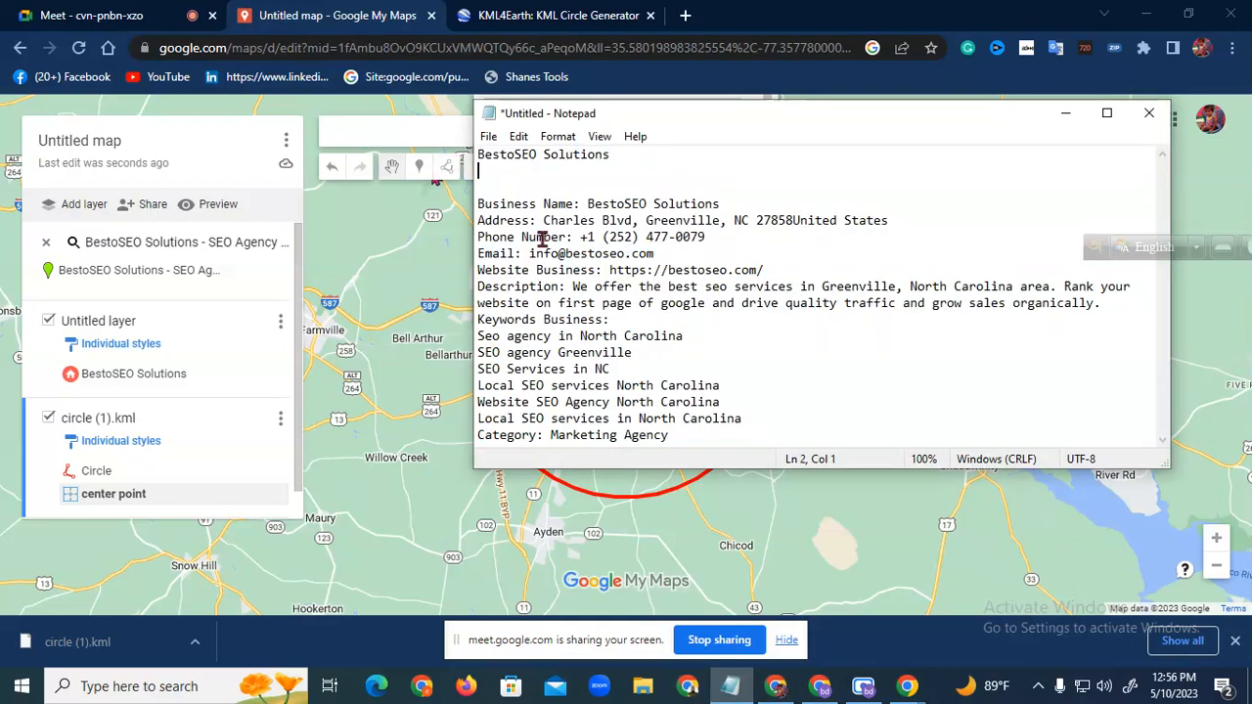
{"action": "left_click", "coordinate": [1074, 117]}
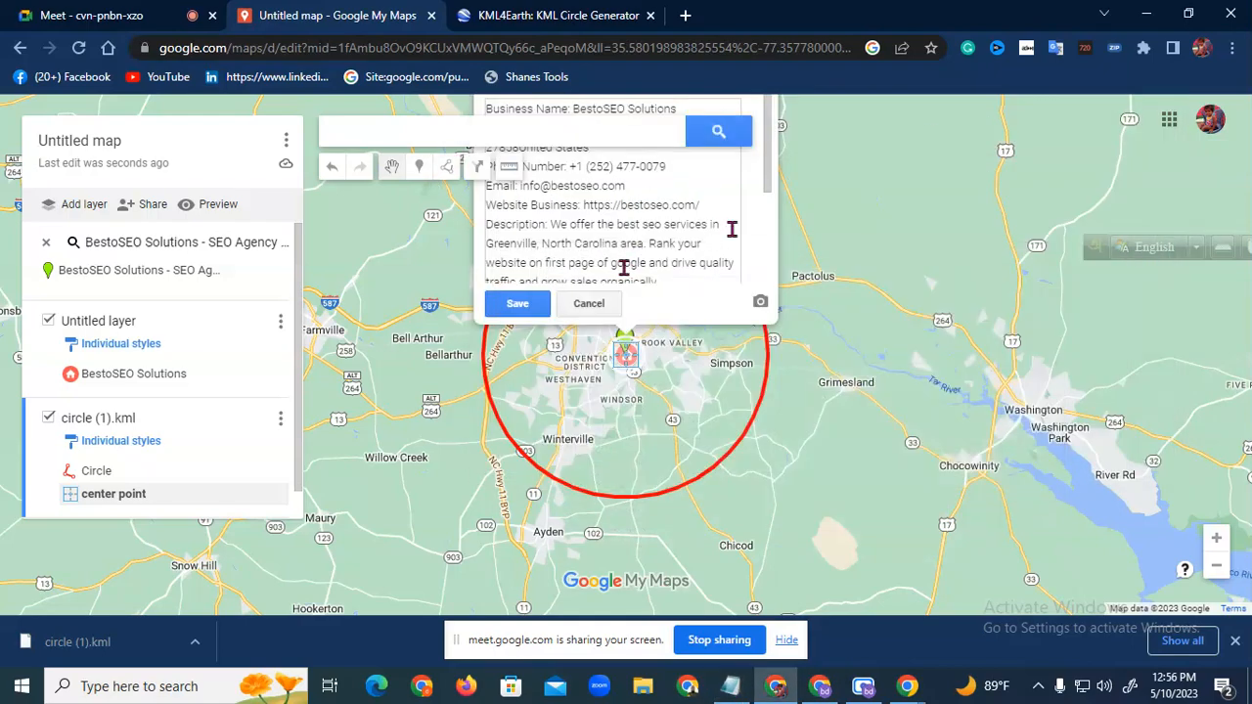
Replace the center point marker's title with BestoSEO Solutions copied from the Notepad note, and save the marker
{"action": "left_click_drag", "start_coordinate": [814, 364], "coordinate": [808, 550]}
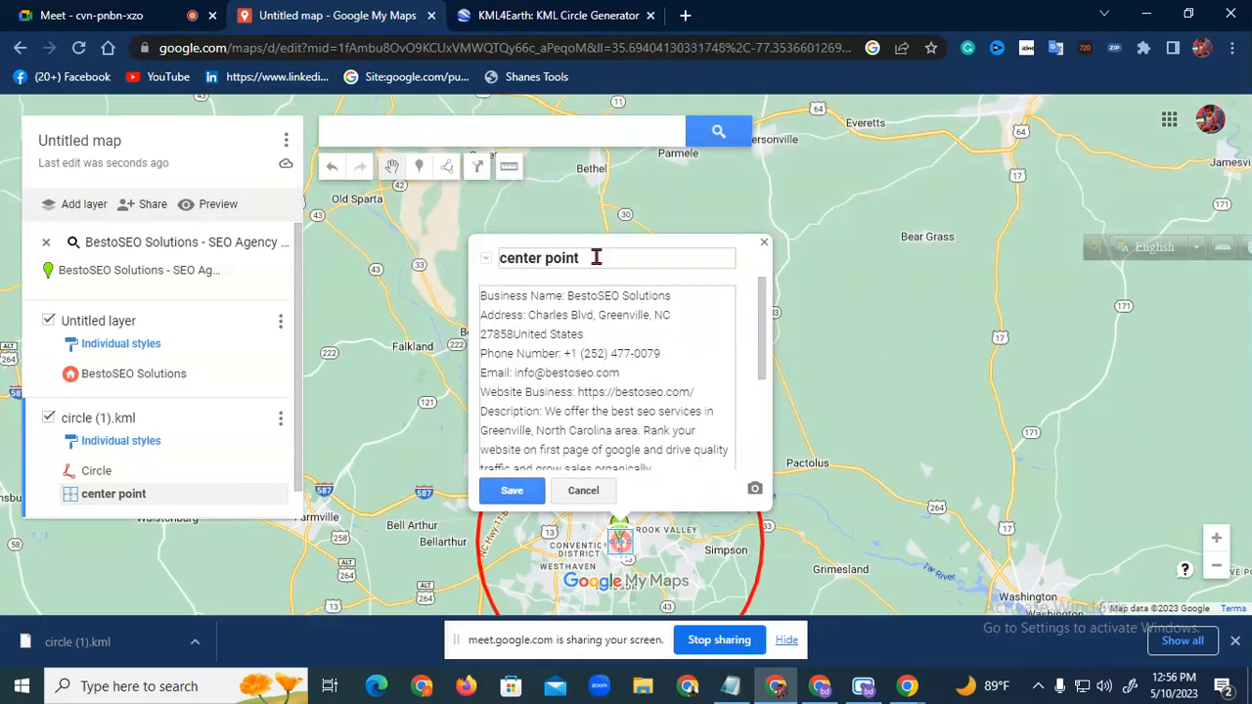
{"action": "left_click_drag", "start_coordinate": [596, 257], "coordinate": [465, 260]}
{"action": "key", "text": "BackSpace"}
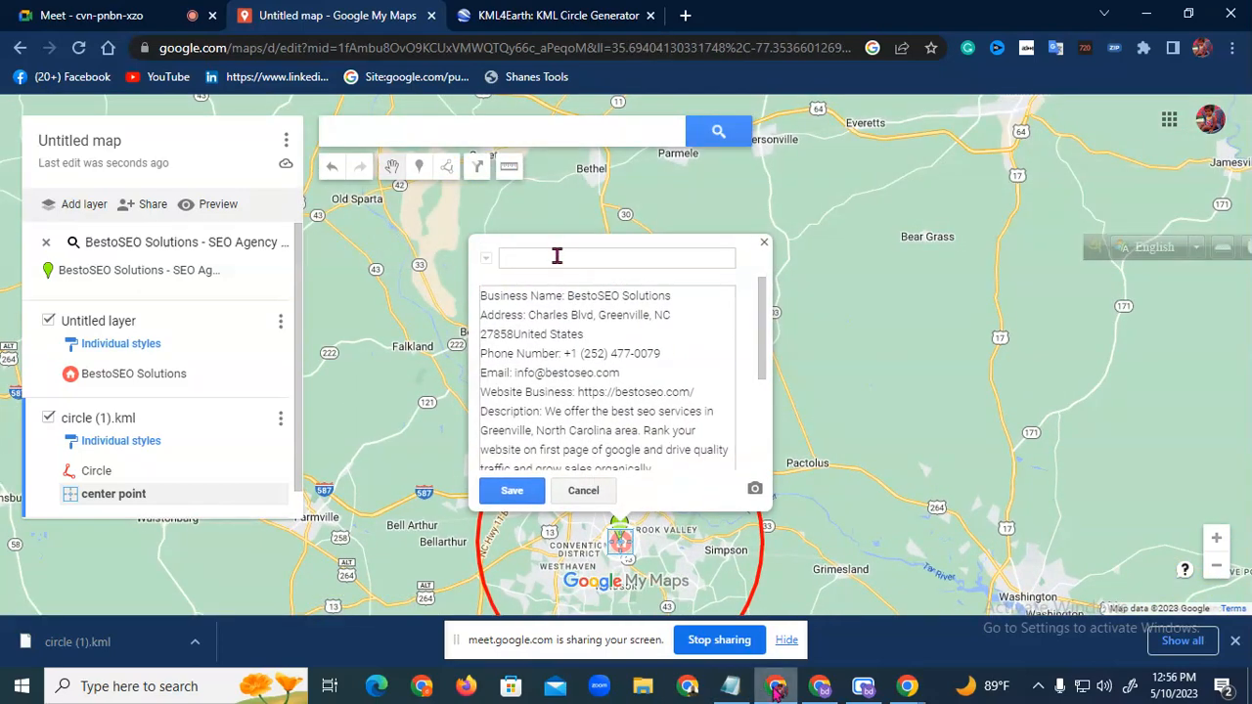
{"action": "key", "text": "alt+Tab"}
{"action": "left_click_drag", "start_coordinate": [610, 156], "coordinate": [466, 139]}
{"action": "key", "text": "ctrl+c"}
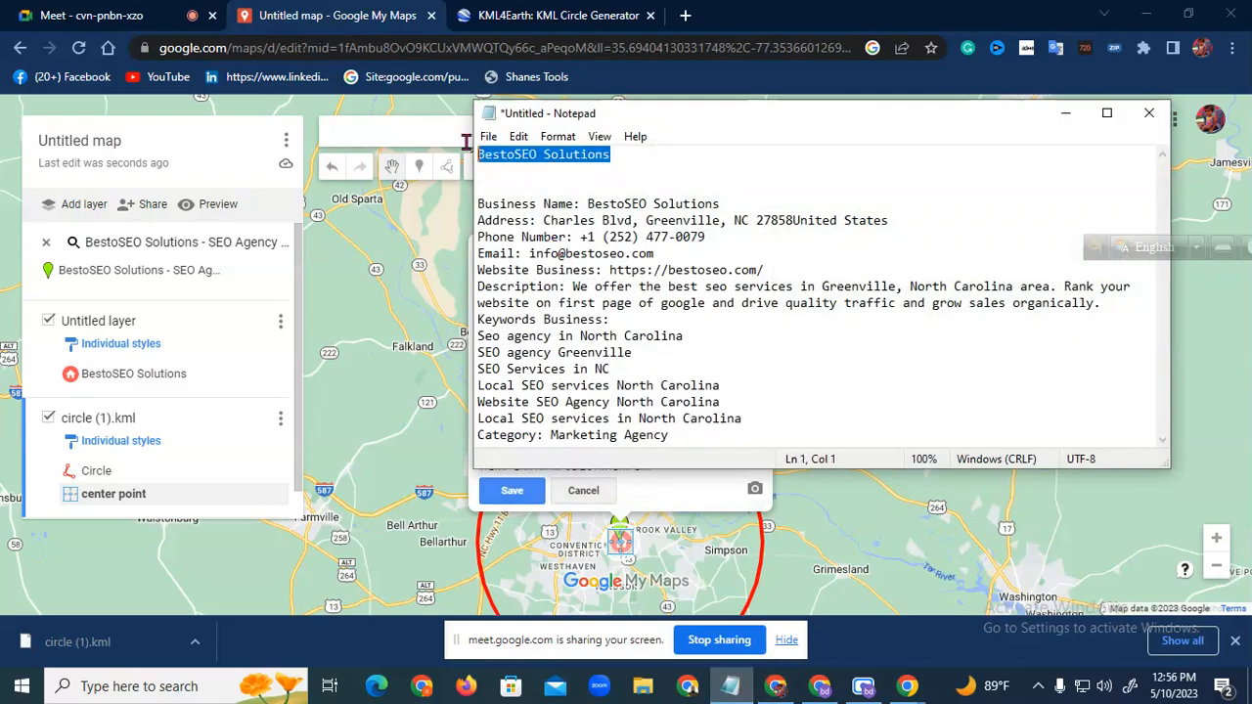
{"action": "left_click", "coordinate": [1065, 112]}
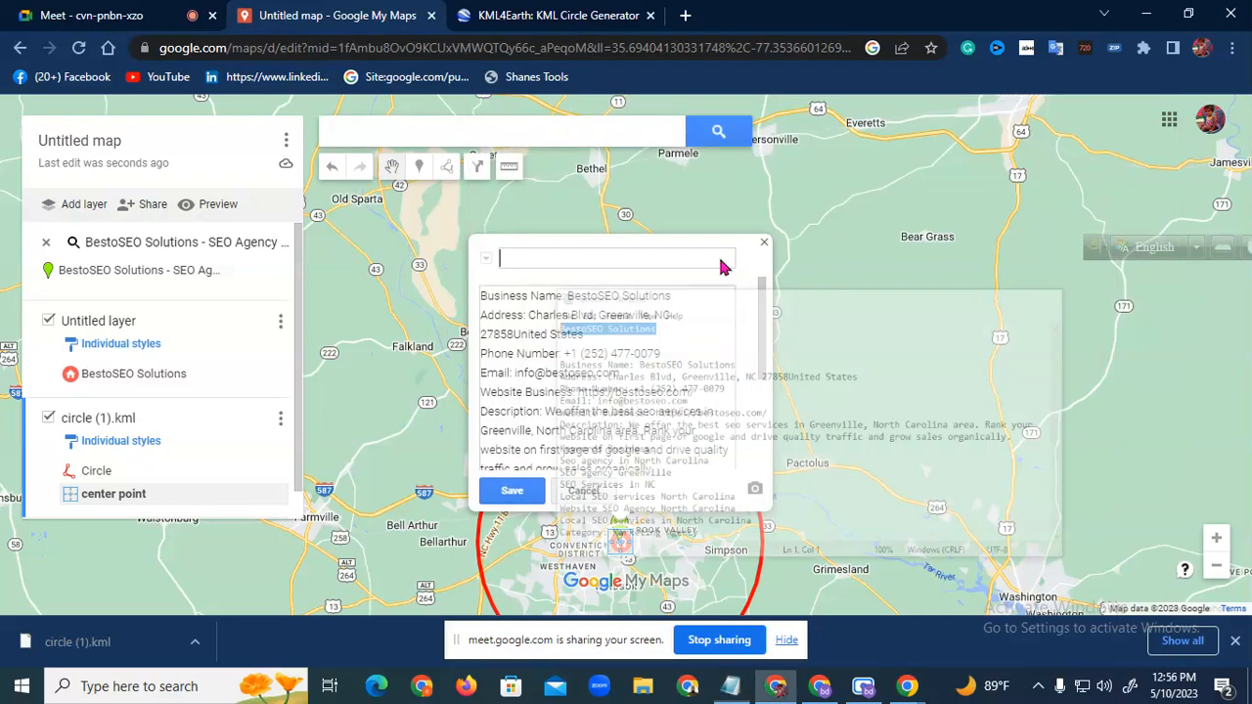
{"action": "key", "text": "ctrl+v"}
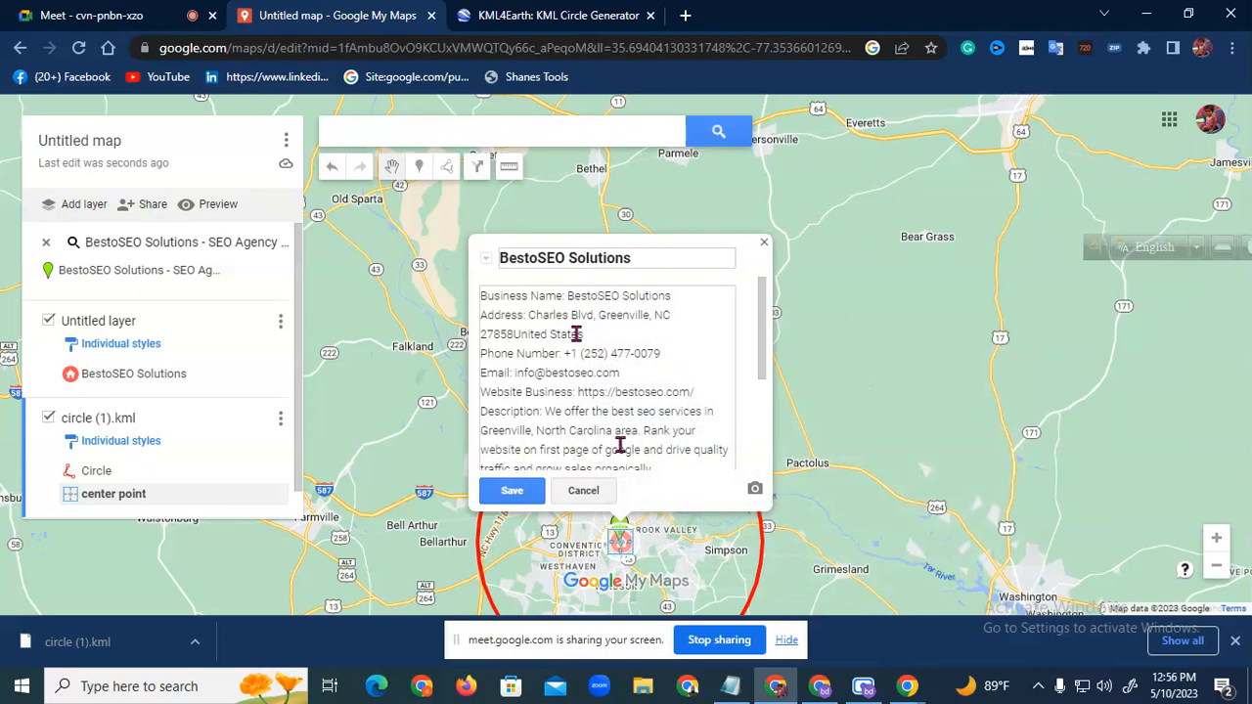
{"action": "left_click", "coordinate": [511, 490]}
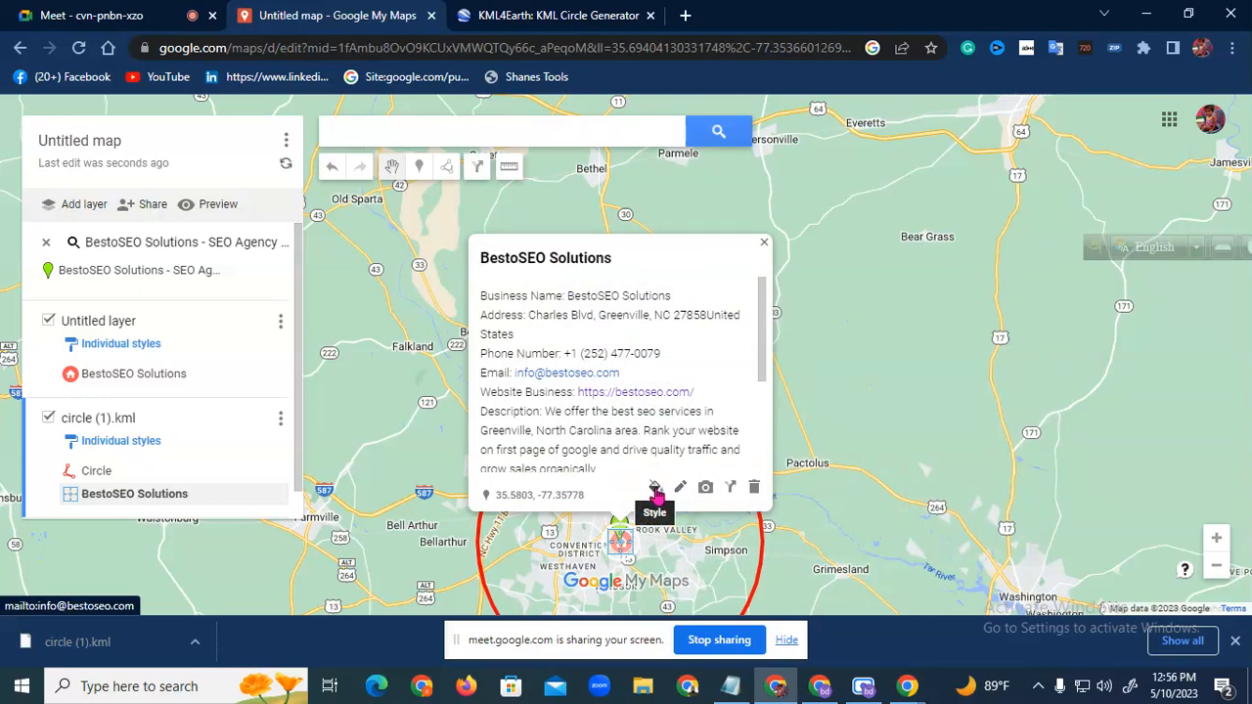
Style the BestoSEO Solutions center marker of the circle (1).kml layer with the house icon in green
{"action": "left_click", "coordinate": [656, 486]}
{"action": "left_click", "coordinate": [697, 358]}
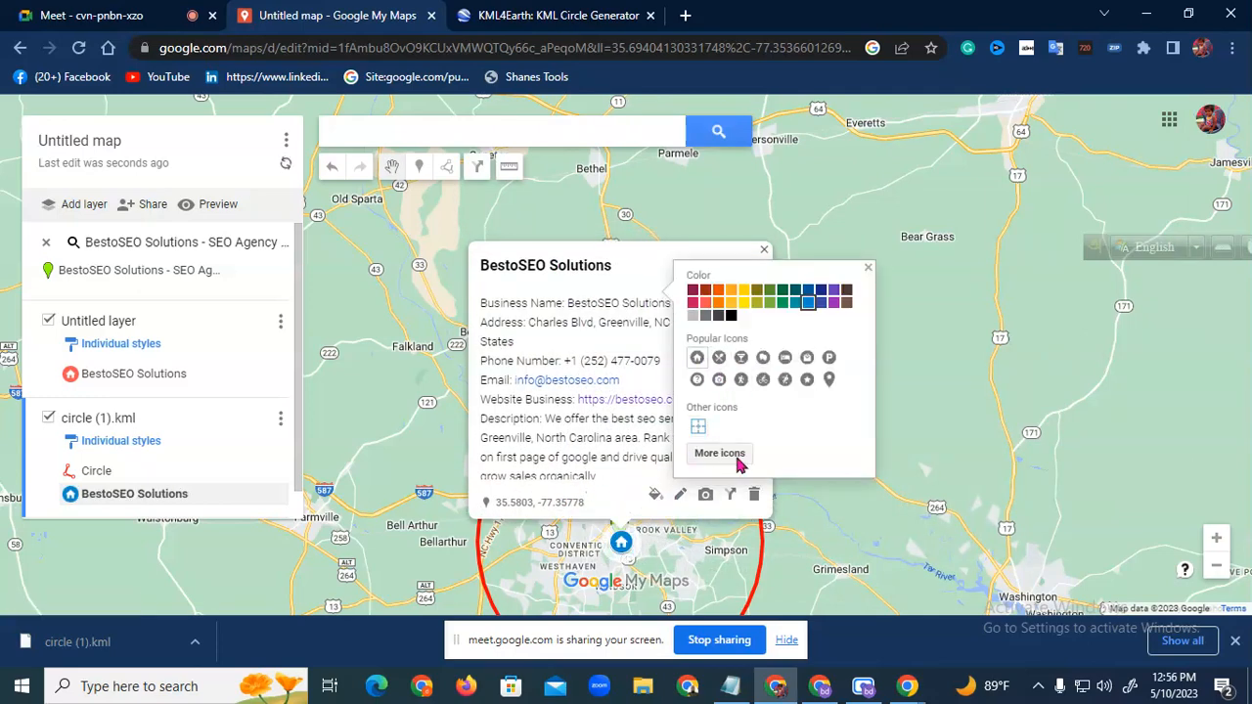
{"action": "left_click", "coordinate": [783, 303]}
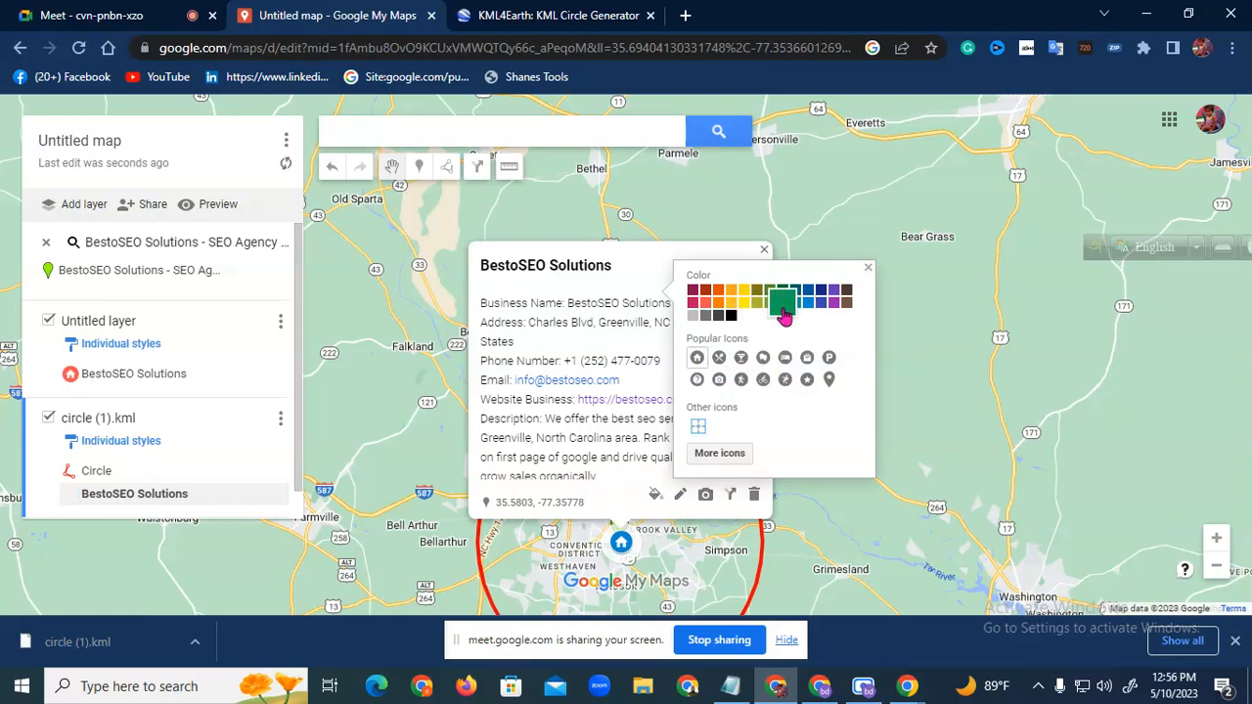
Add the image 960x0 from the Downloads folder to the BestoSEO Solutions marker, save it and close its details
{"action": "left_click", "coordinate": [706, 494]}
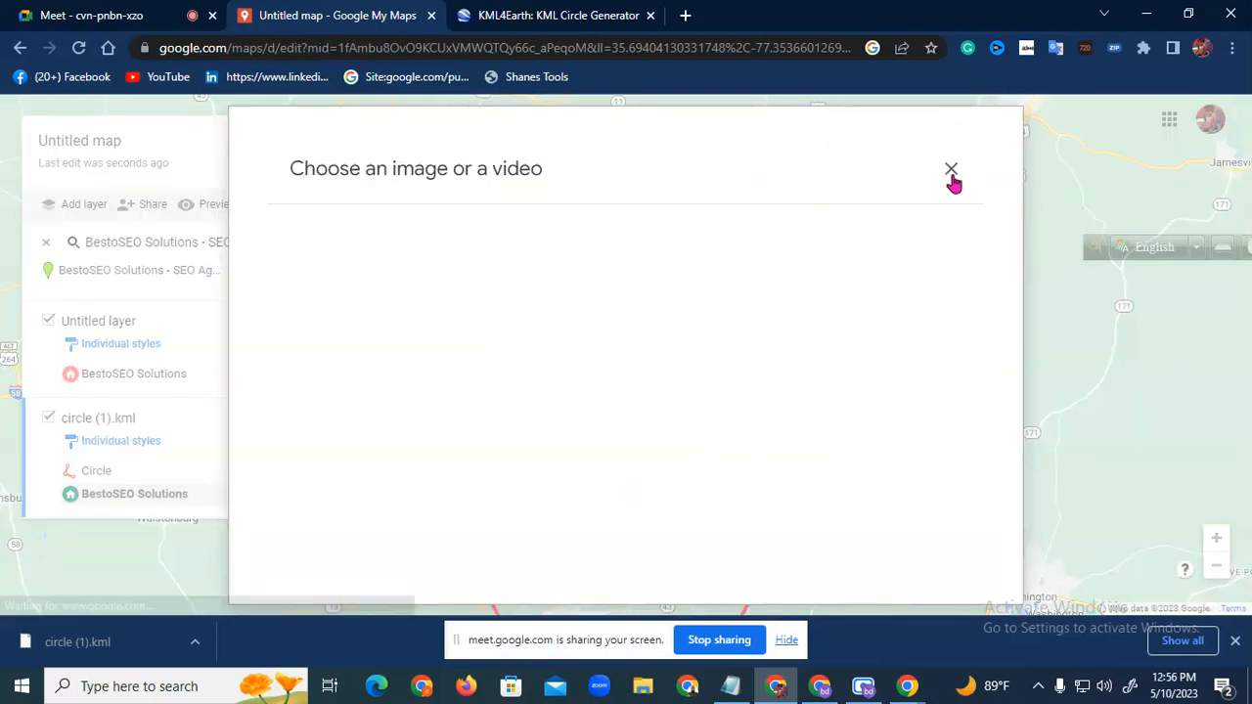
{"action": "left_click", "coordinate": [637, 480]}
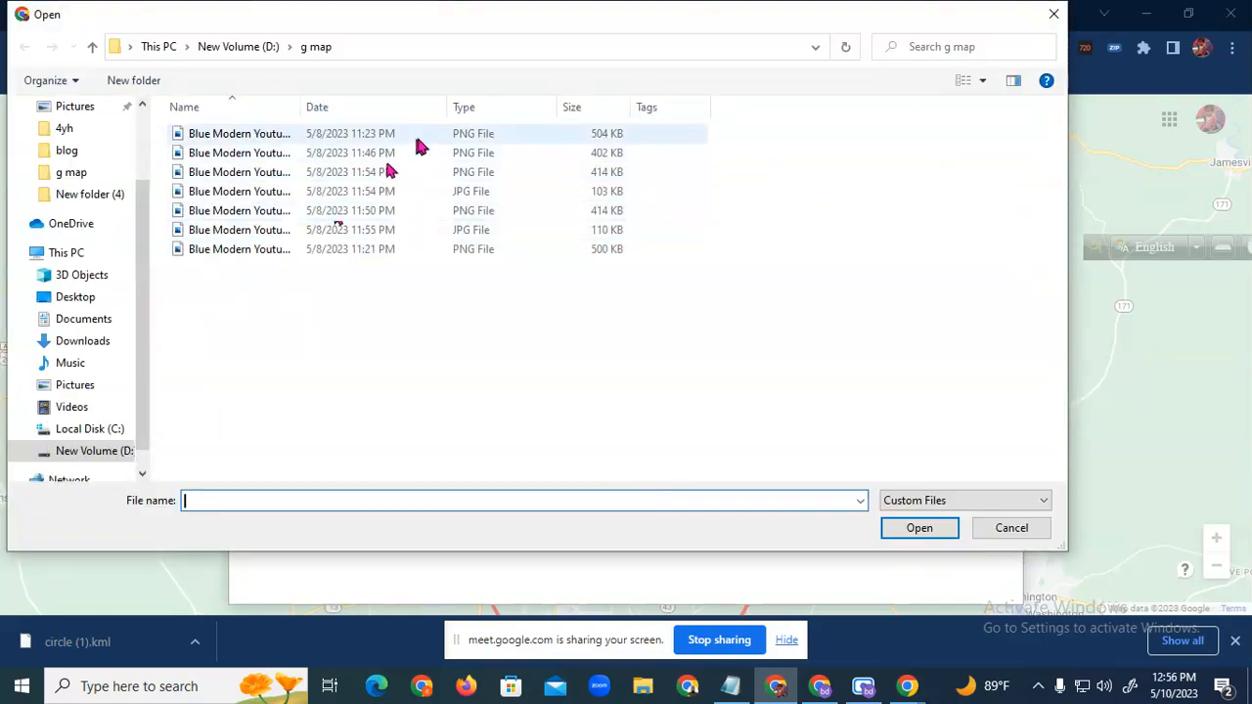
{"action": "left_click", "coordinate": [103, 341]}
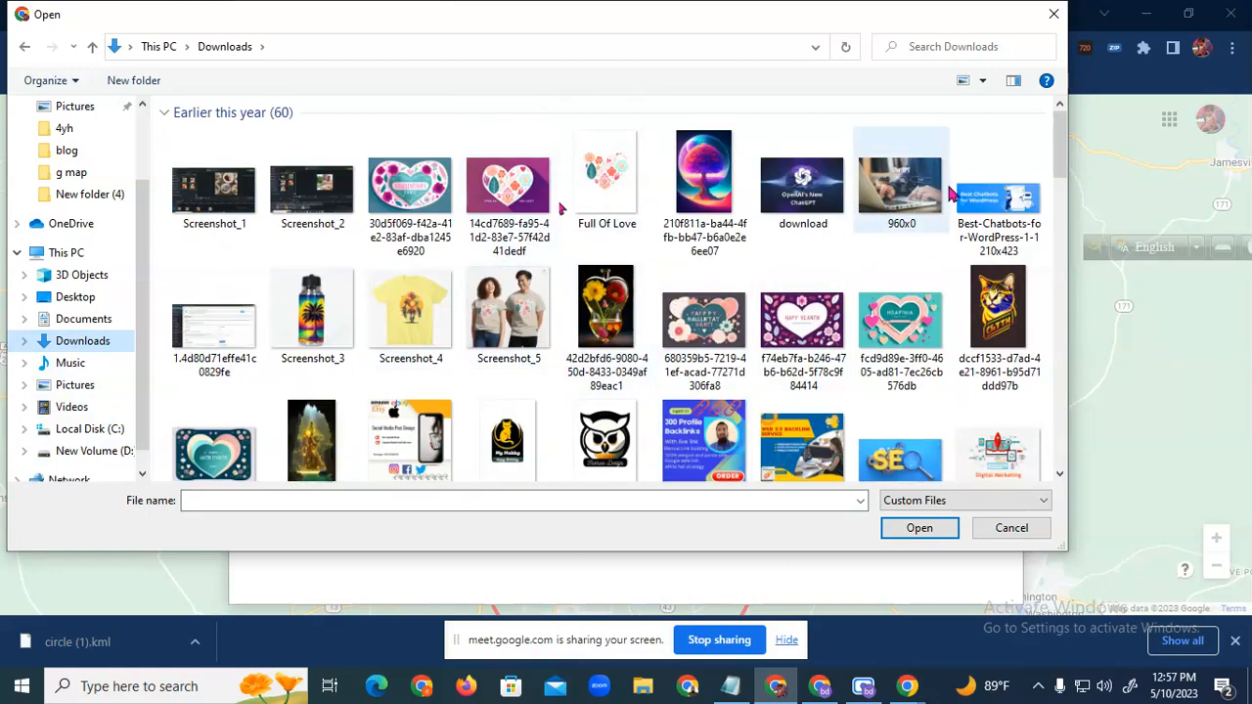
{"action": "double_click", "coordinate": [882, 218]}
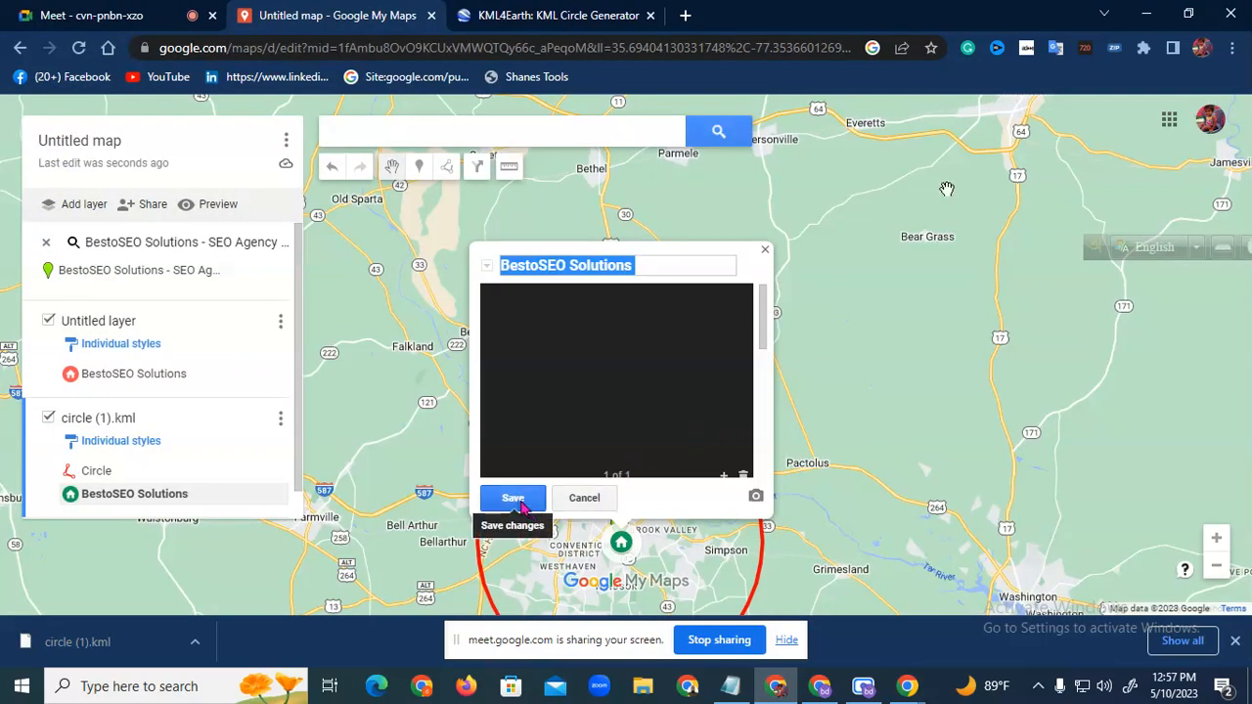
{"action": "left_click", "coordinate": [528, 505]}
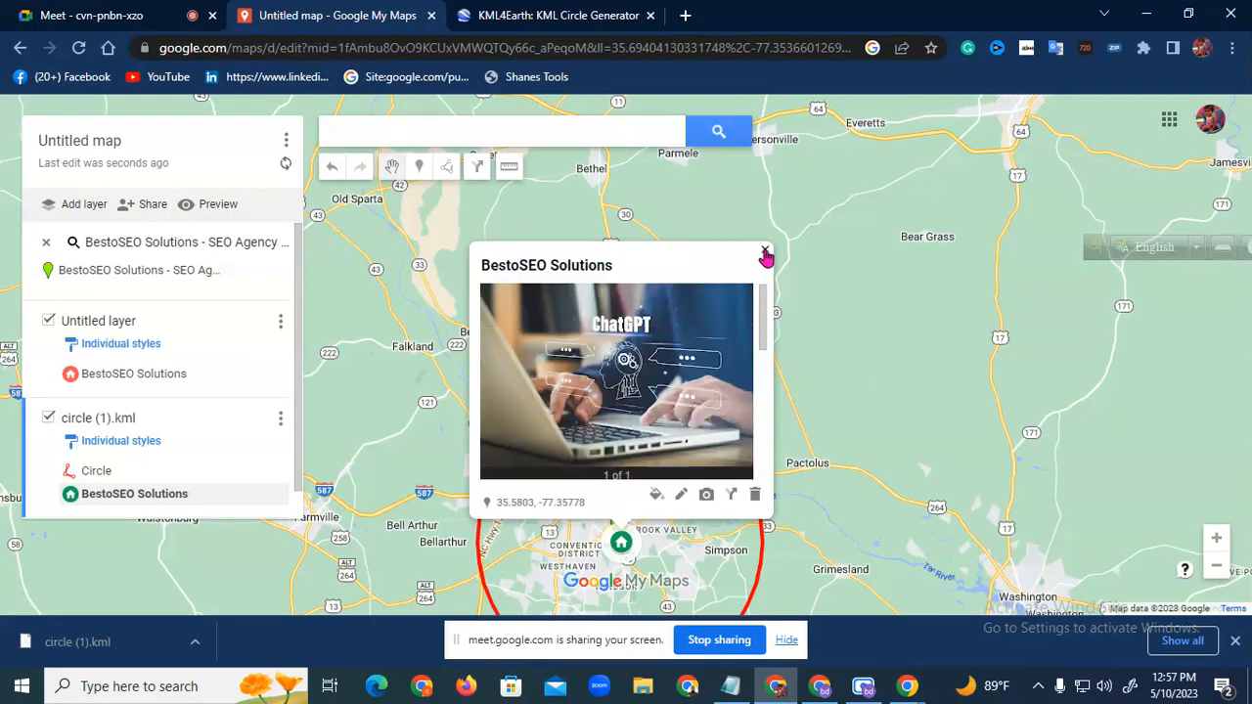
{"action": "left_click", "coordinate": [766, 256]}
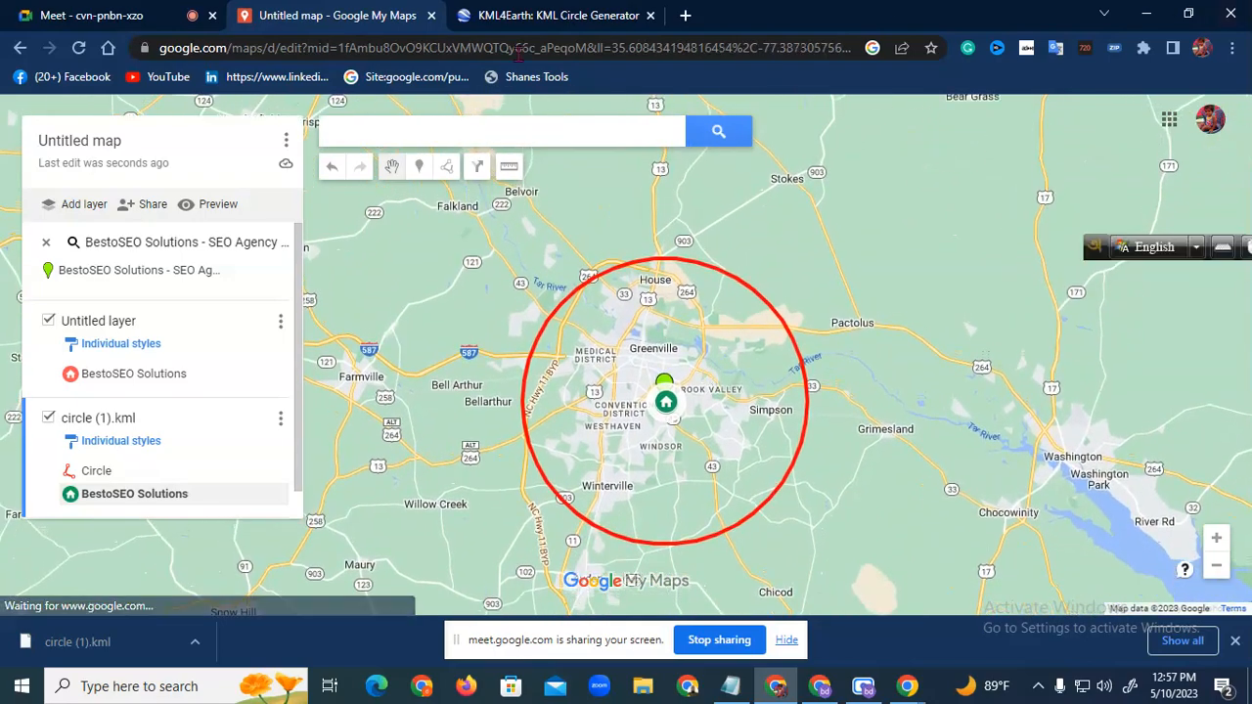
Switch to the KML Circle Generator and generate a blue circle with a 10-mile radius around the same center coordinates
{"action": "left_click", "coordinate": [554, 16]}
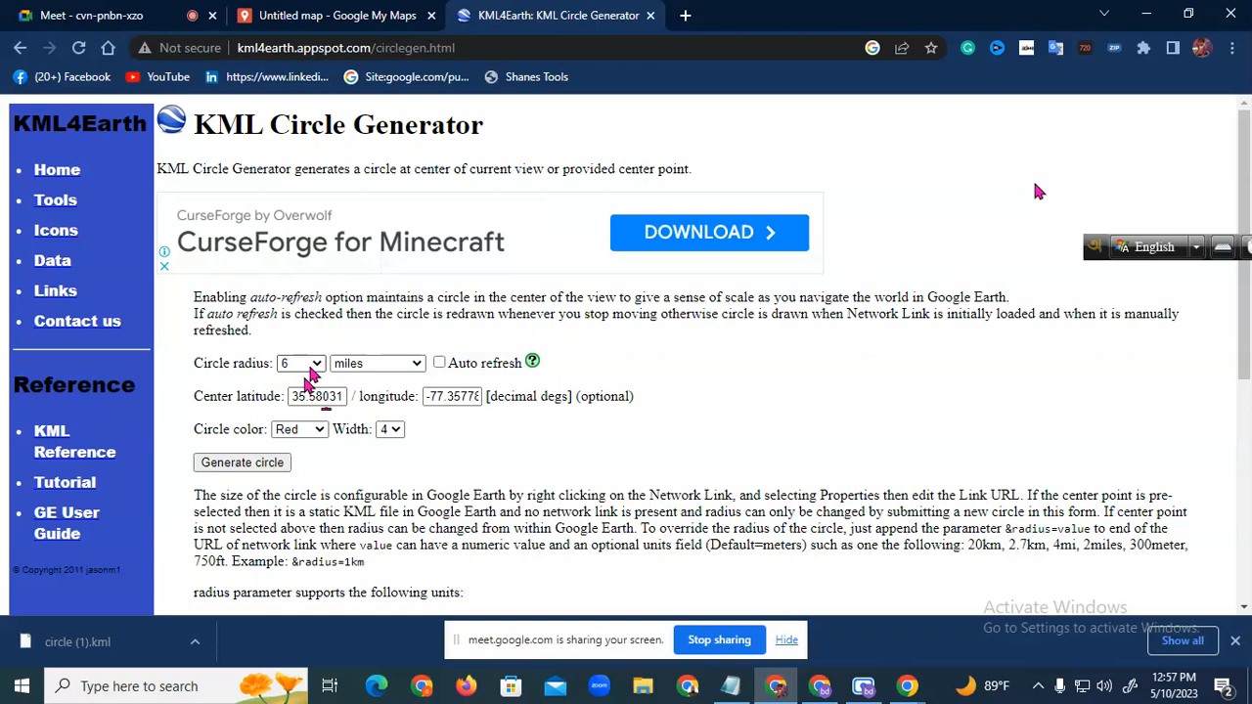
{"action": "left_click", "coordinate": [305, 368]}
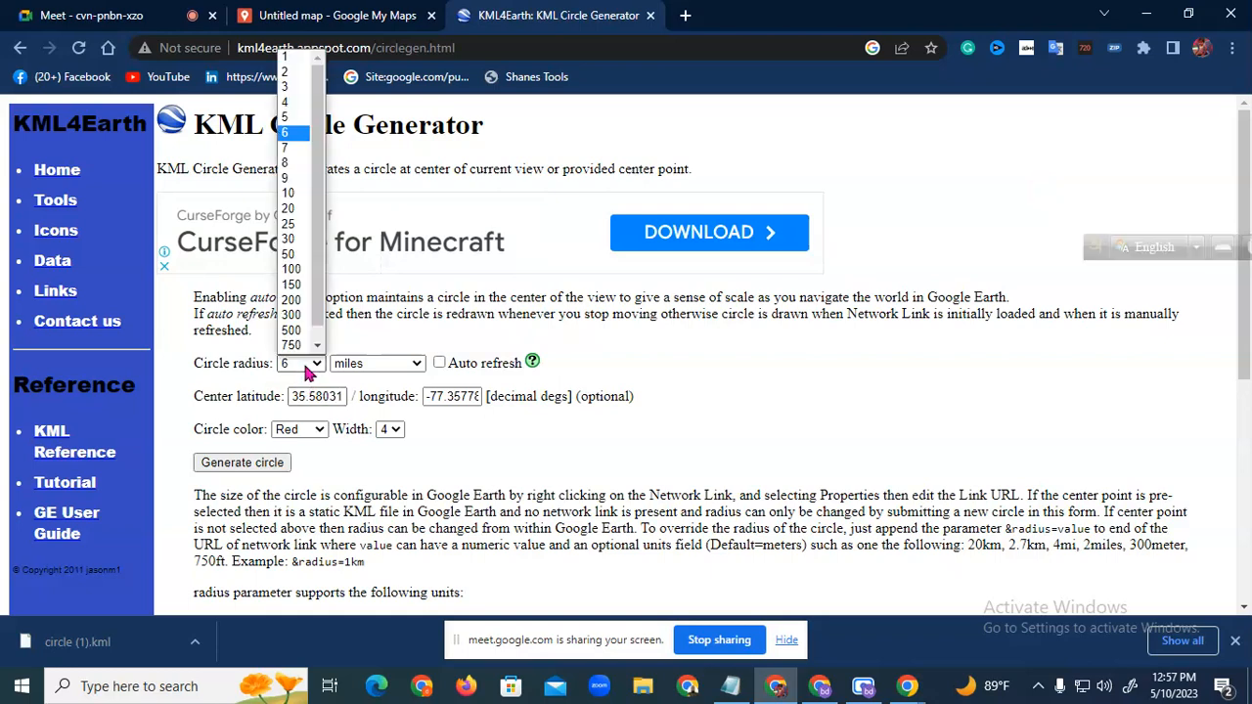
{"action": "left_click", "coordinate": [288, 192]}
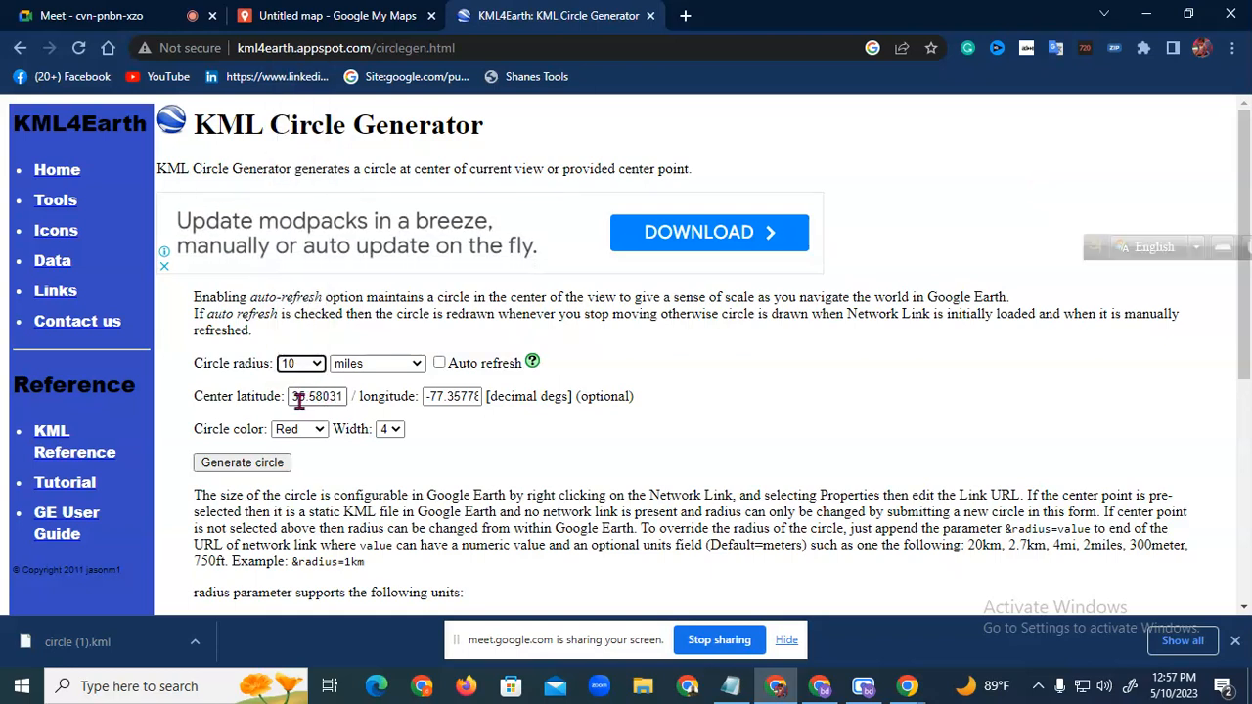
{"action": "left_click", "coordinate": [327, 15]}
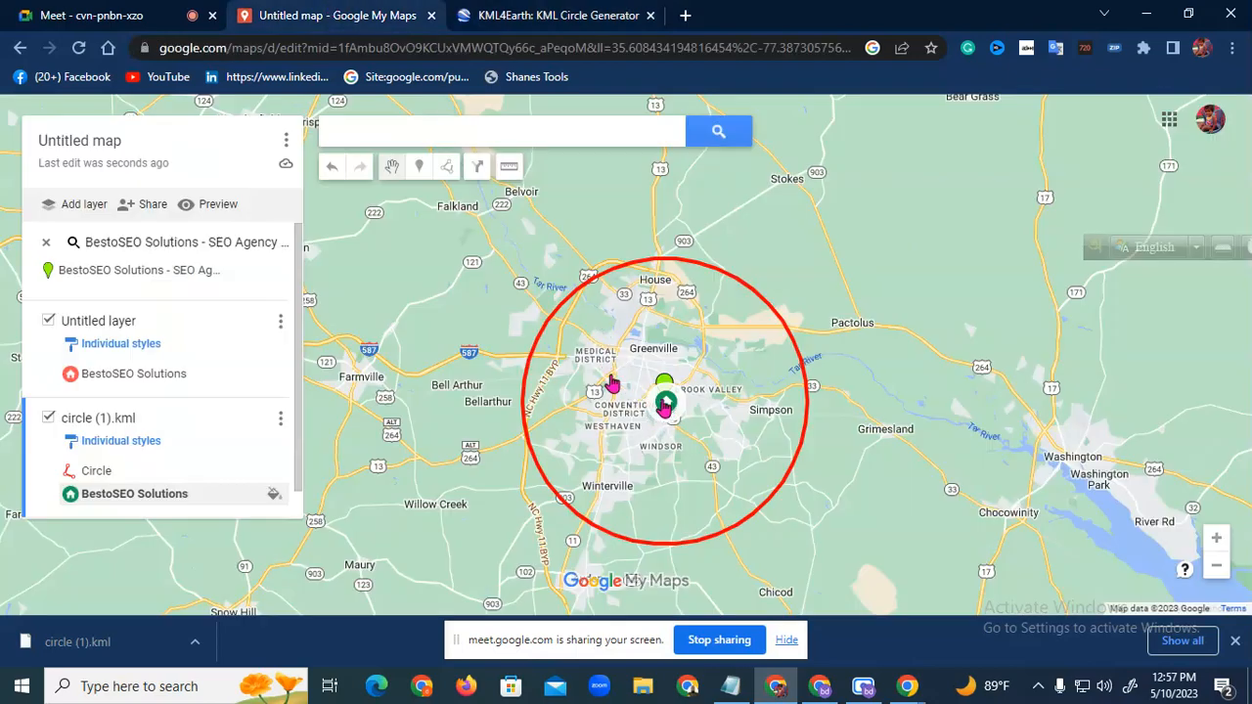
{"action": "left_click", "coordinate": [665, 406]}
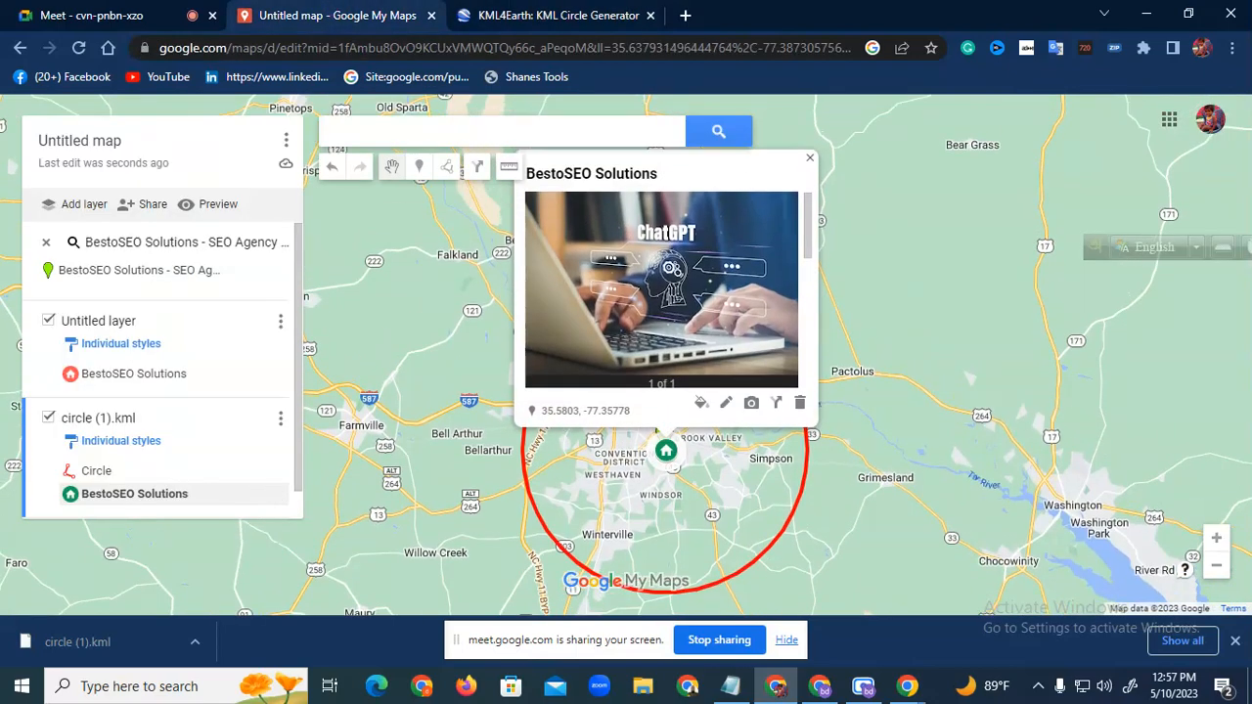
{"action": "left_click", "coordinate": [509, 12]}
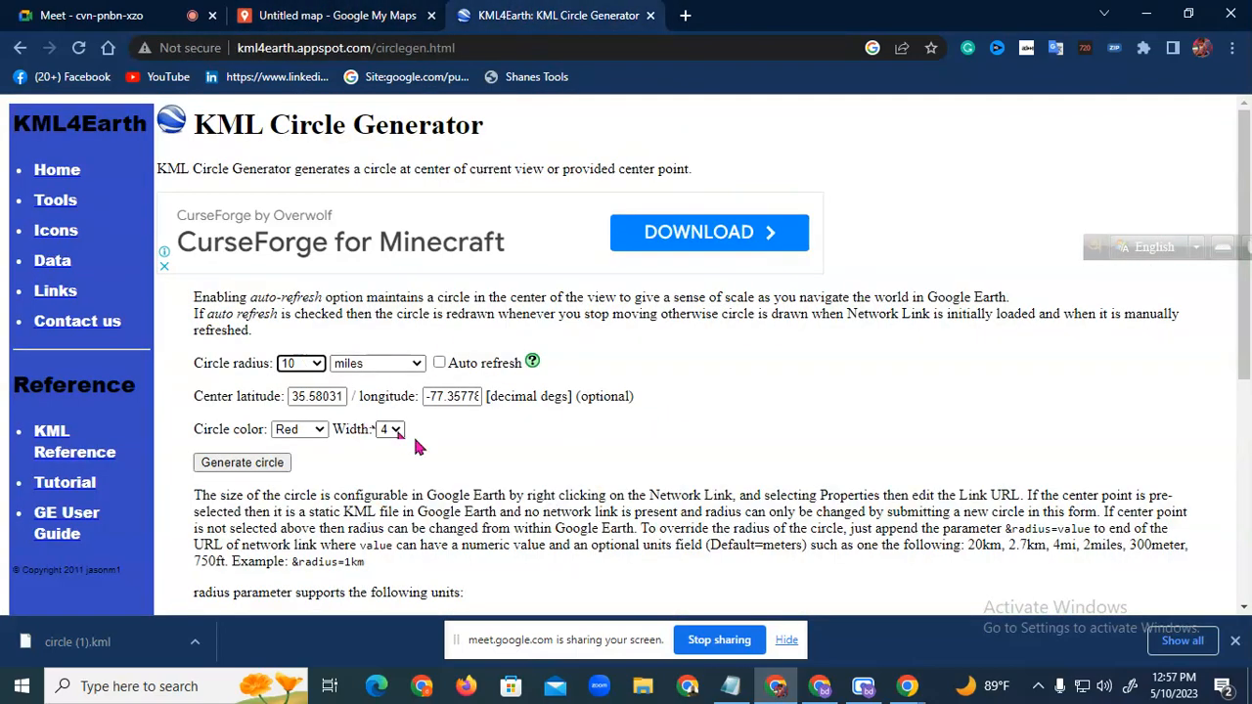
{"action": "left_click", "coordinate": [283, 429]}
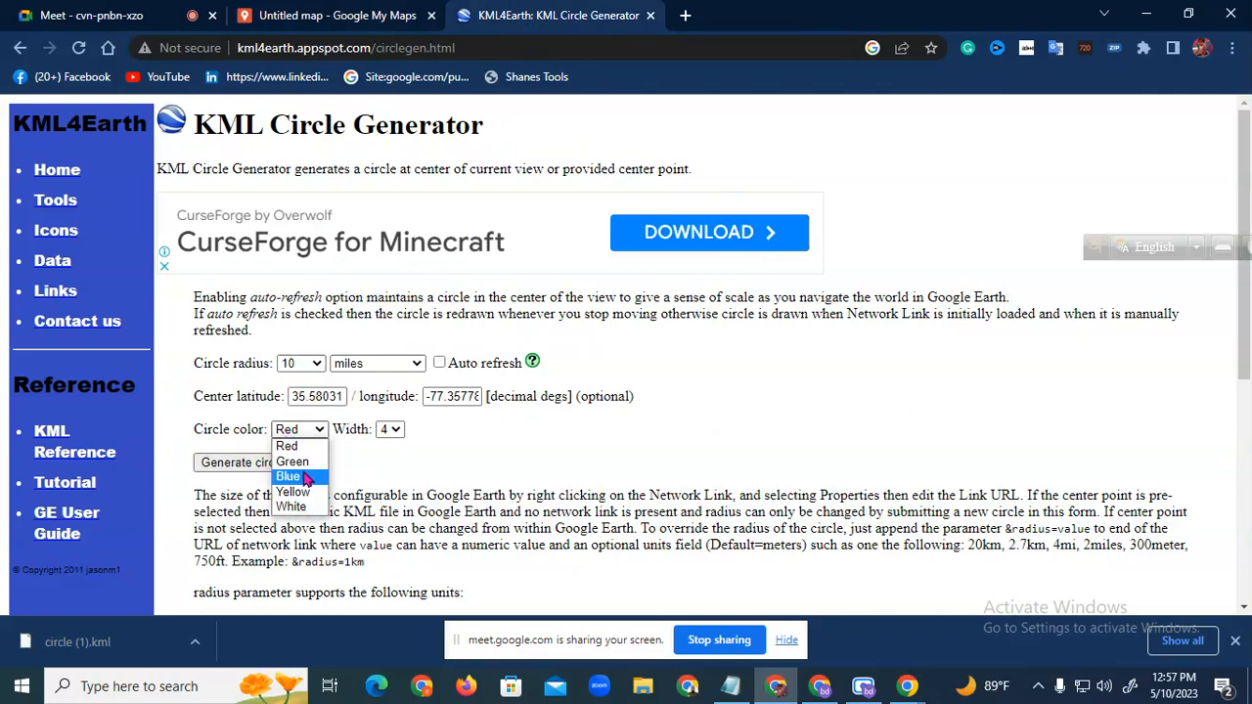
{"action": "left_click", "coordinate": [289, 476]}
{"action": "left_click", "coordinate": [260, 463]}
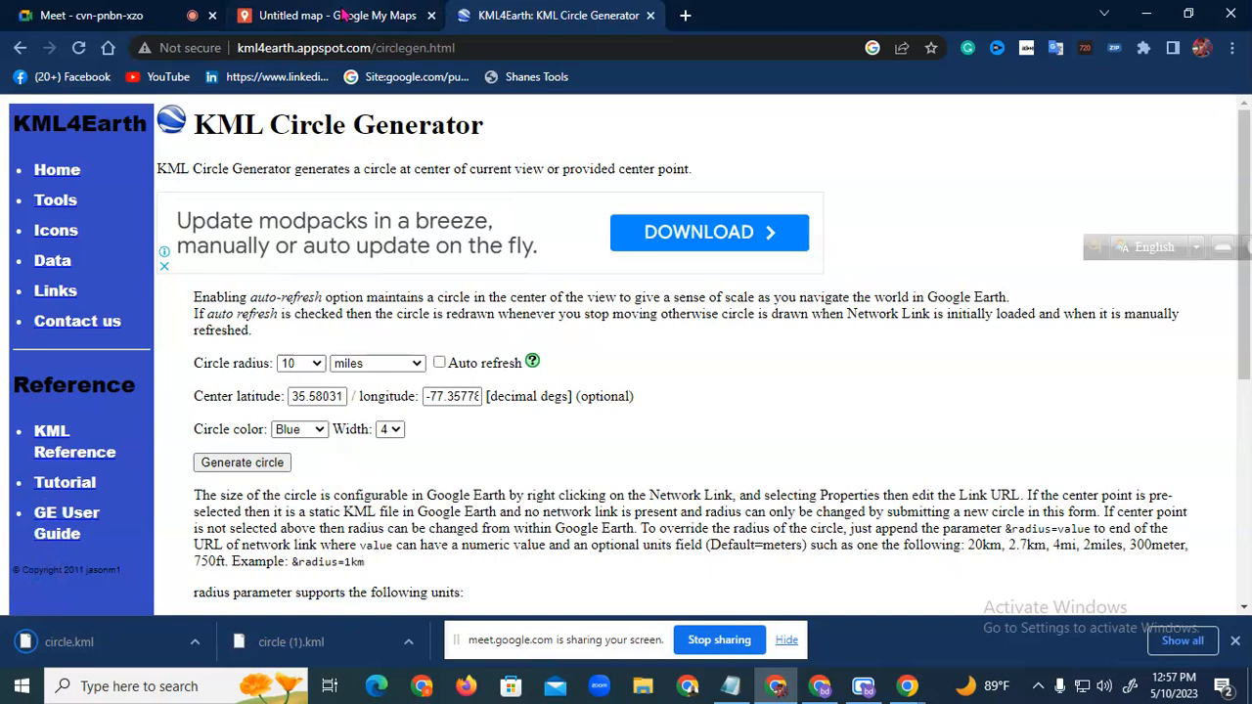
Return to the map and import circle (1).kml from the g map folder on drive D into a new layer
{"action": "left_click", "coordinate": [343, 16]}
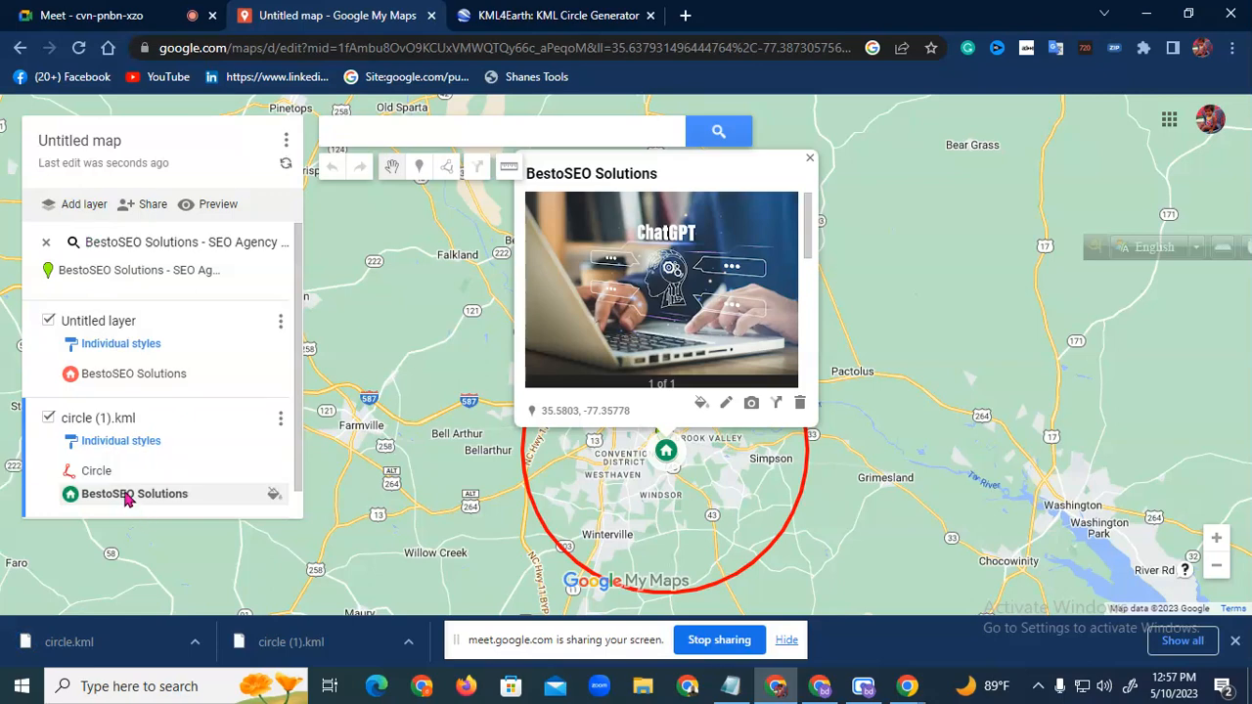
{"action": "left_click", "coordinate": [97, 400]}
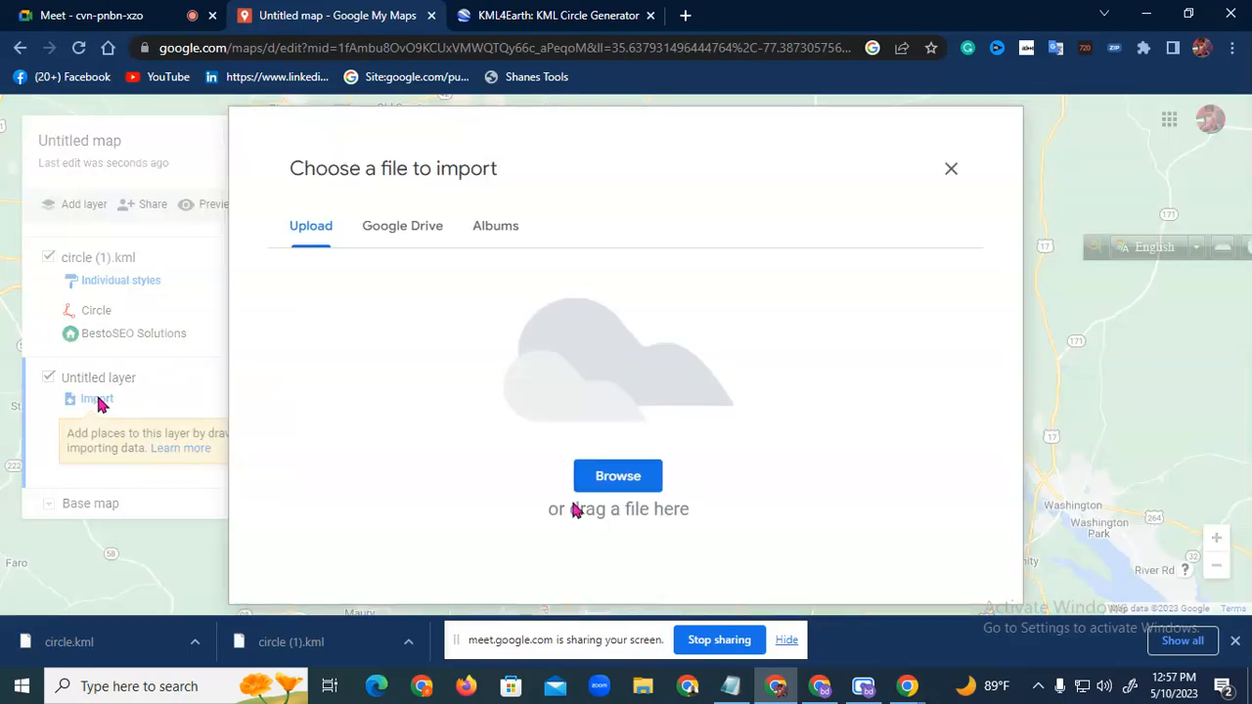
{"action": "left_click", "coordinate": [592, 477]}
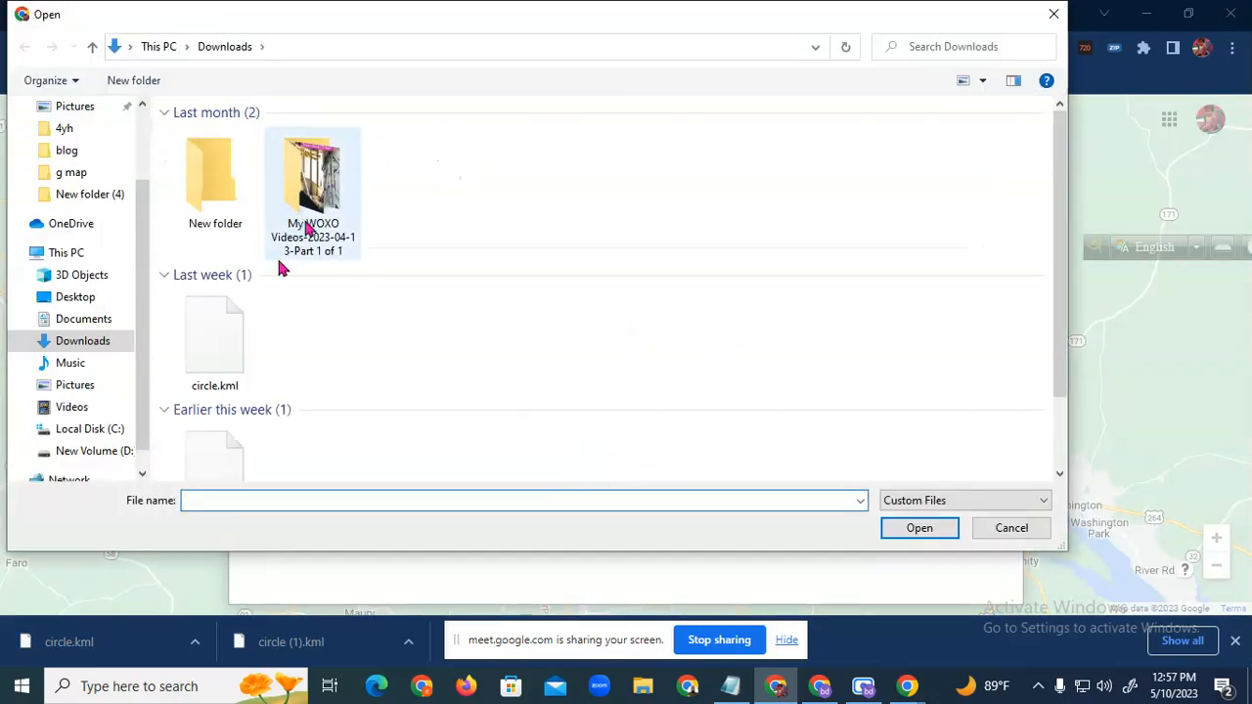
{"action": "left_click", "coordinate": [102, 452]}
{"action": "double_click", "coordinate": [243, 208]}
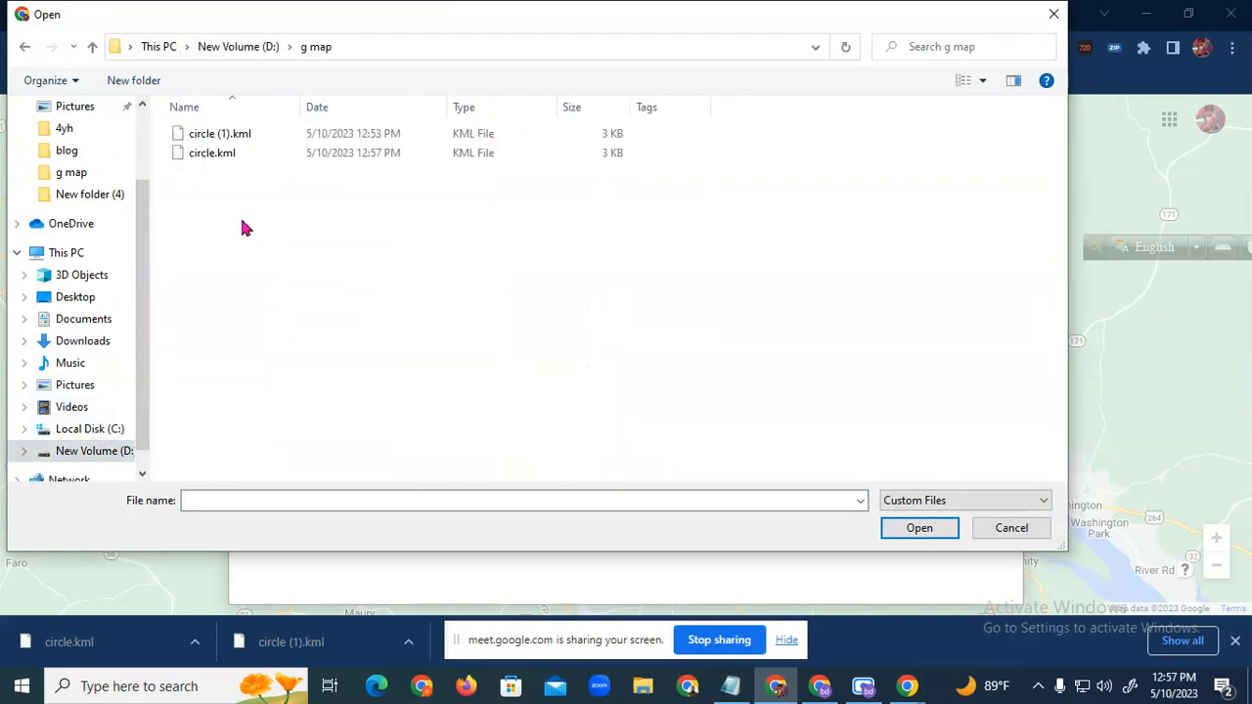
{"action": "double_click", "coordinate": [271, 134]}
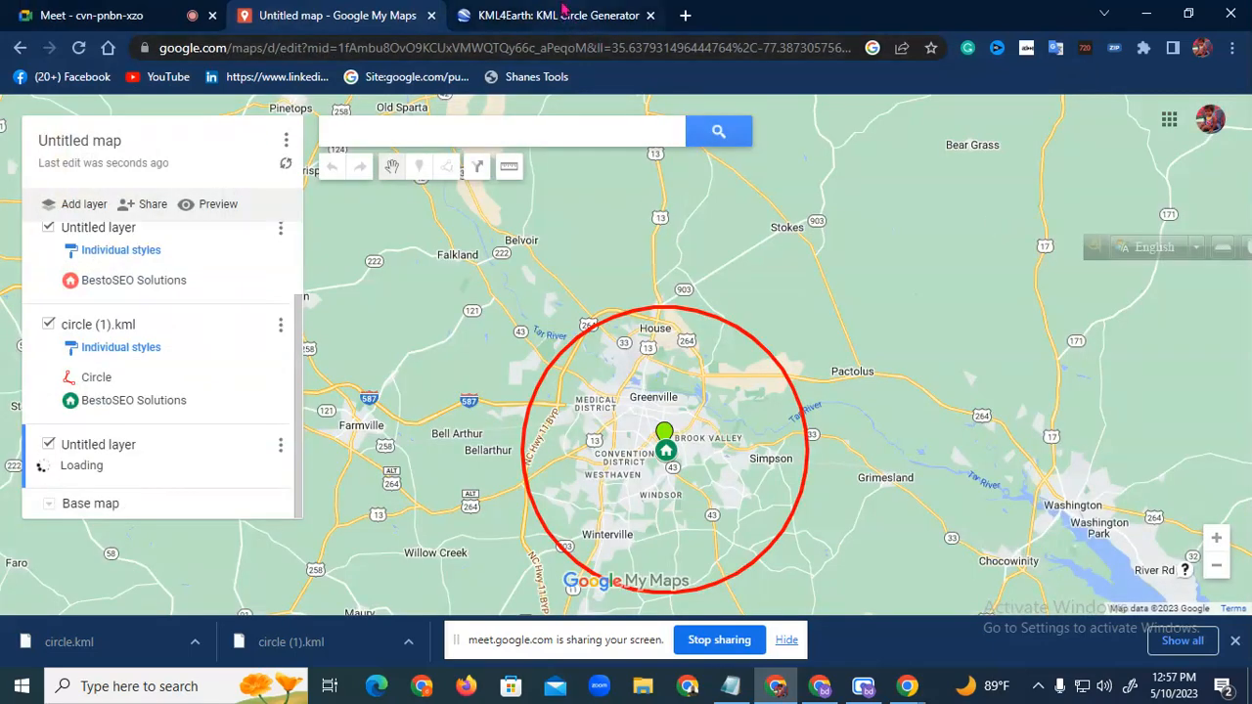
Set the circle radius to 20 miles in the KML Circle Generator
{"action": "left_click", "coordinate": [557, 14]}
{"action": "left_click", "coordinate": [309, 366]}
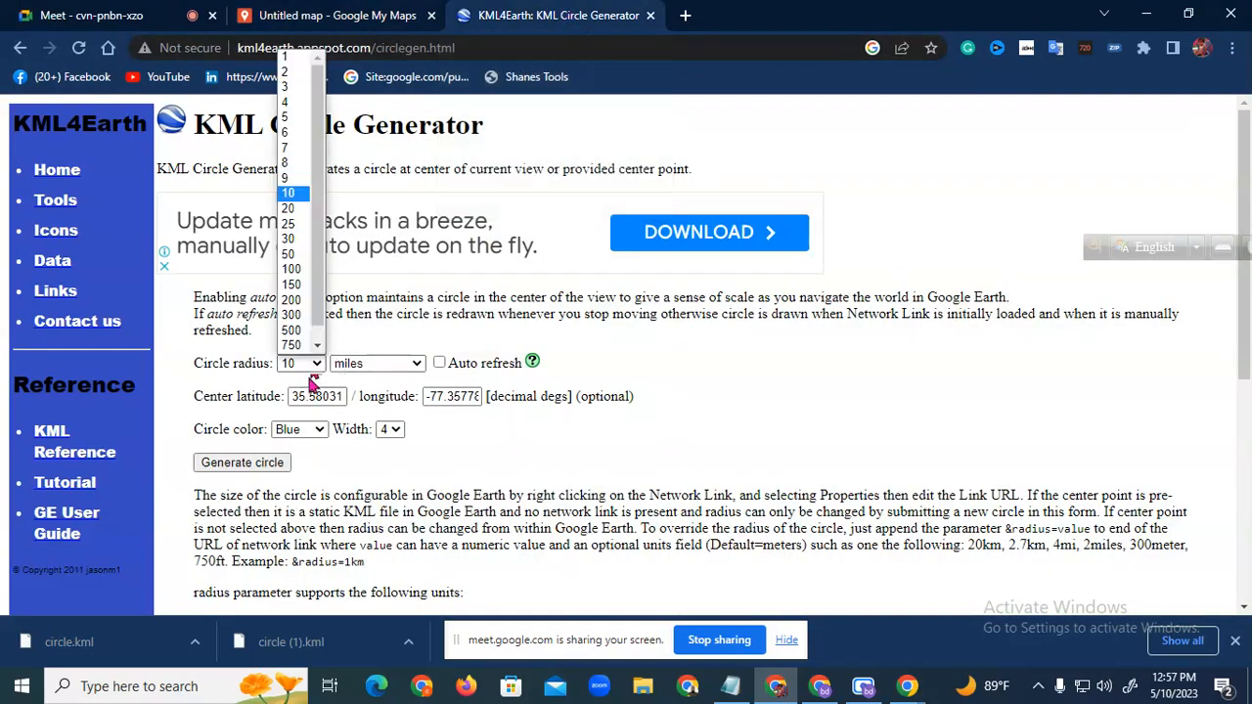
{"action": "left_click", "coordinate": [290, 209]}
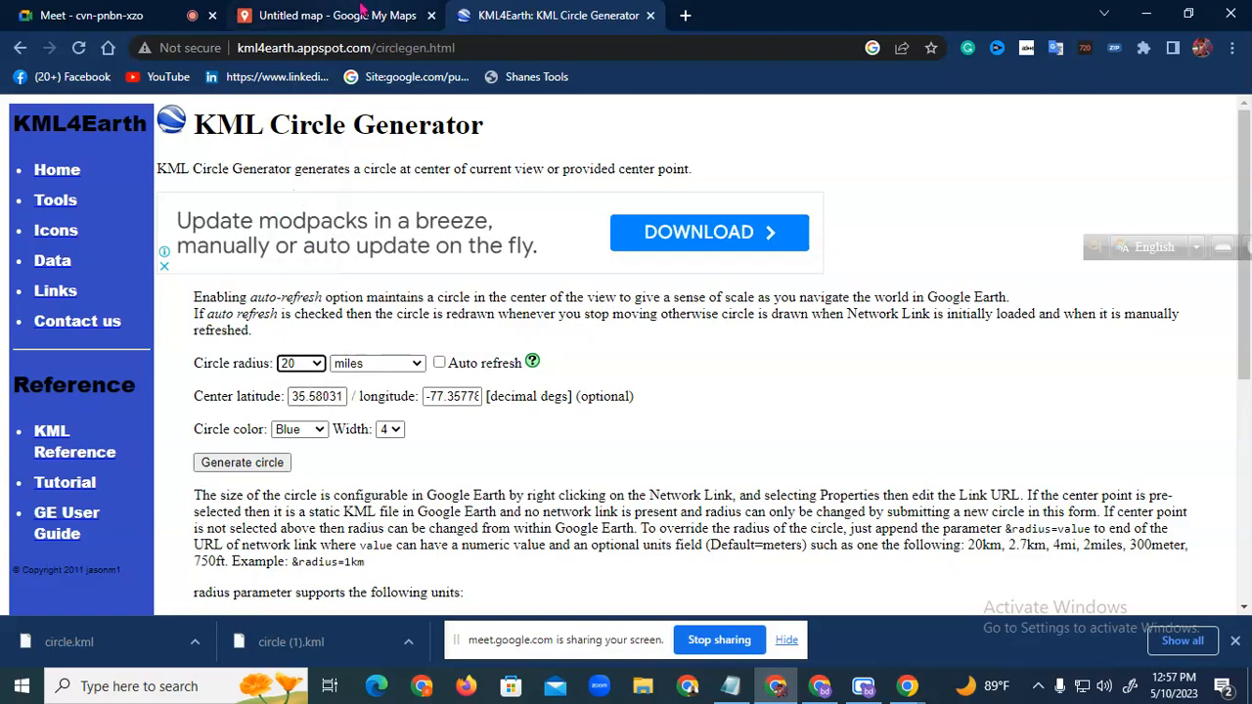
Back on the map, edit the newly imported center point marker and title it BestoSEO Solutions
{"action": "left_click", "coordinate": [360, 12]}
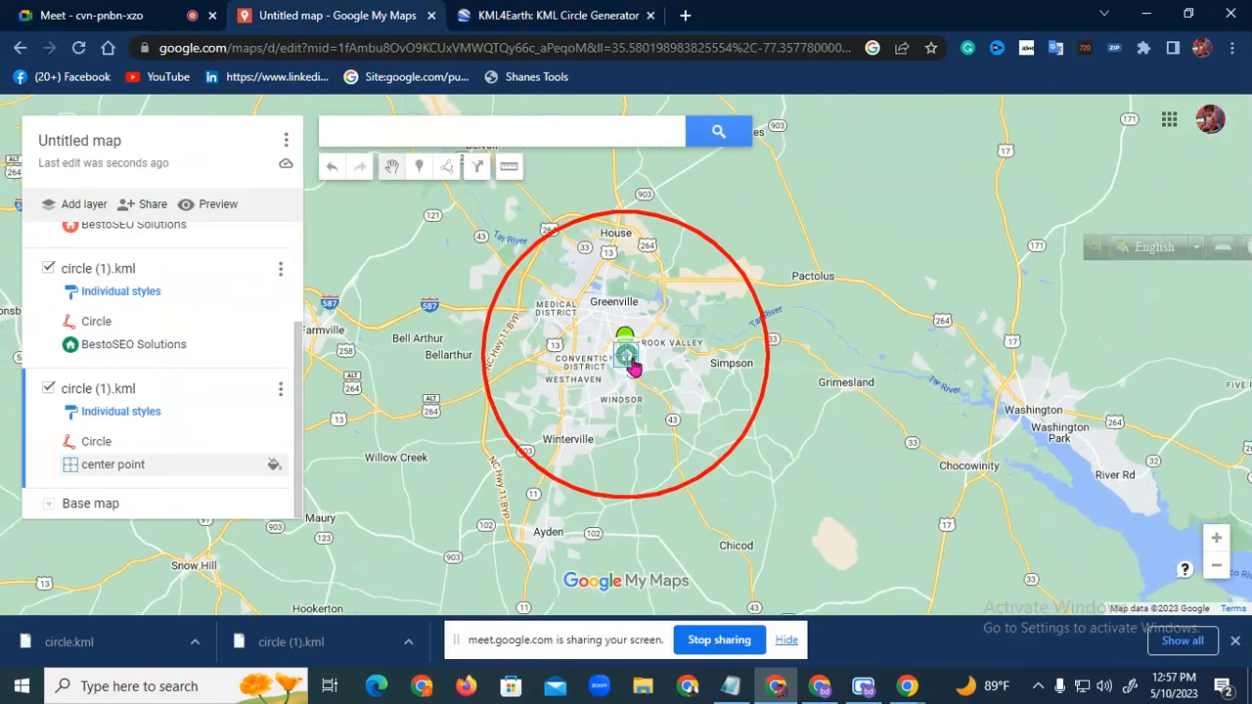
{"action": "left_click", "coordinate": [631, 364]}
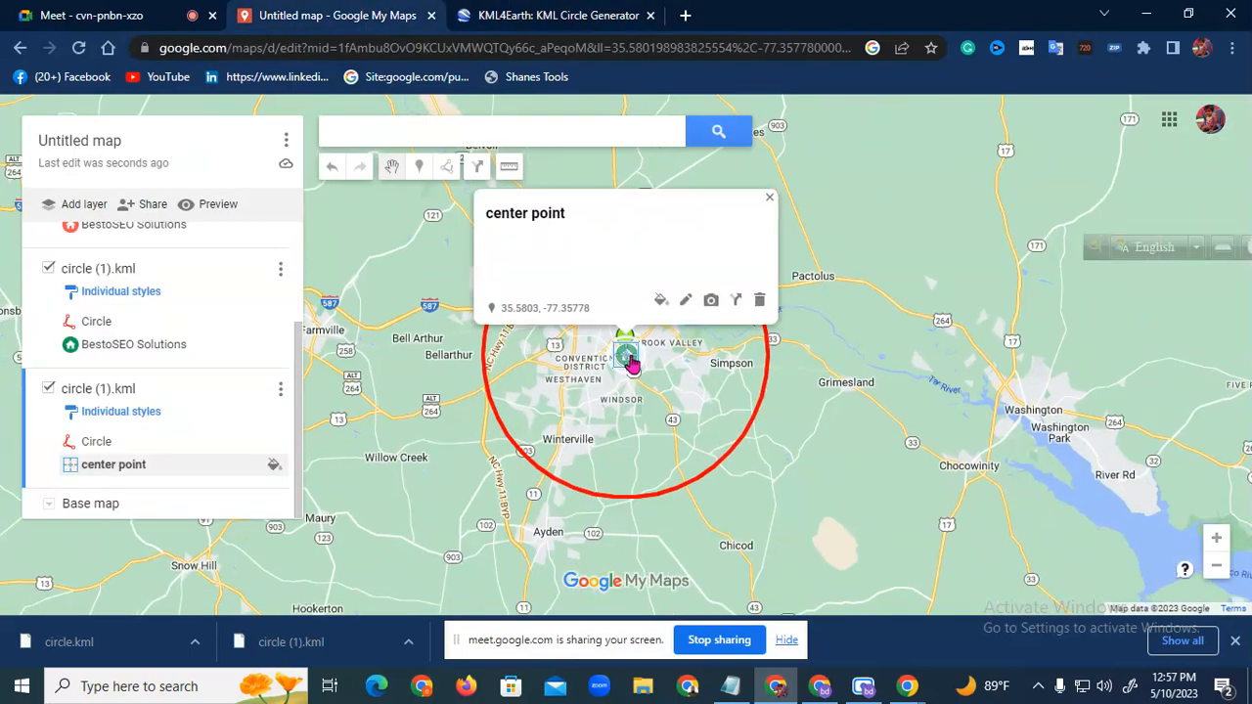
{"action": "left_click", "coordinate": [685, 301]}
{"action": "key", "text": "alt+Tab"}
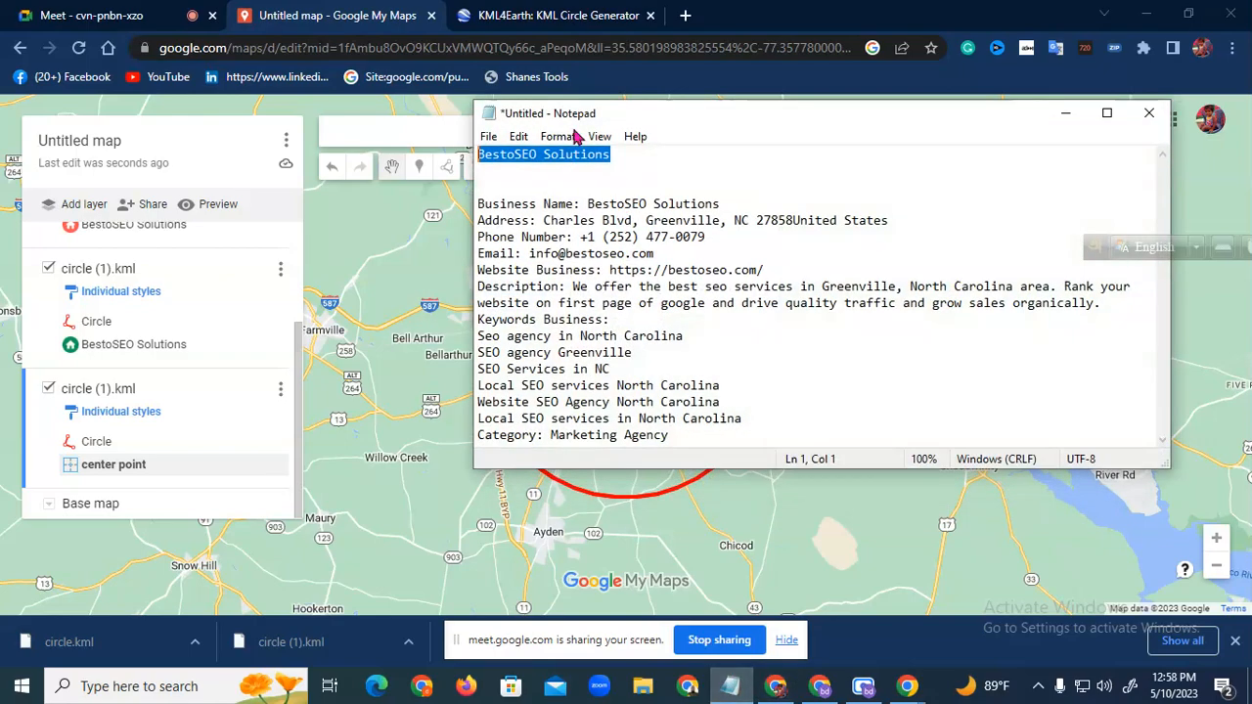
{"action": "left_click", "coordinate": [1065, 112]}
{"action": "type", "text": "BestoSEO Solutions"}
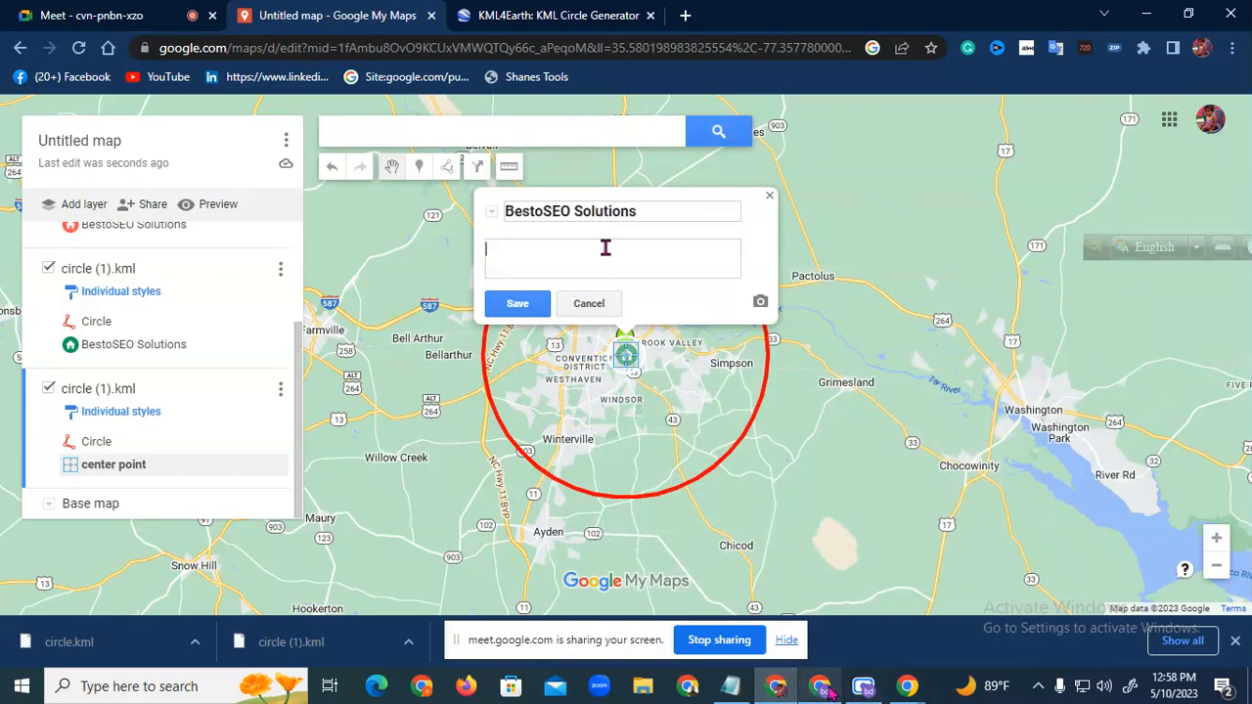
Copy the Business Name through Category lines from the Notepad note into the new center point's description
{"action": "left_click", "coordinate": [740, 688]}
{"action": "left_click_drag", "start_coordinate": [690, 445], "coordinate": [470, 204]}
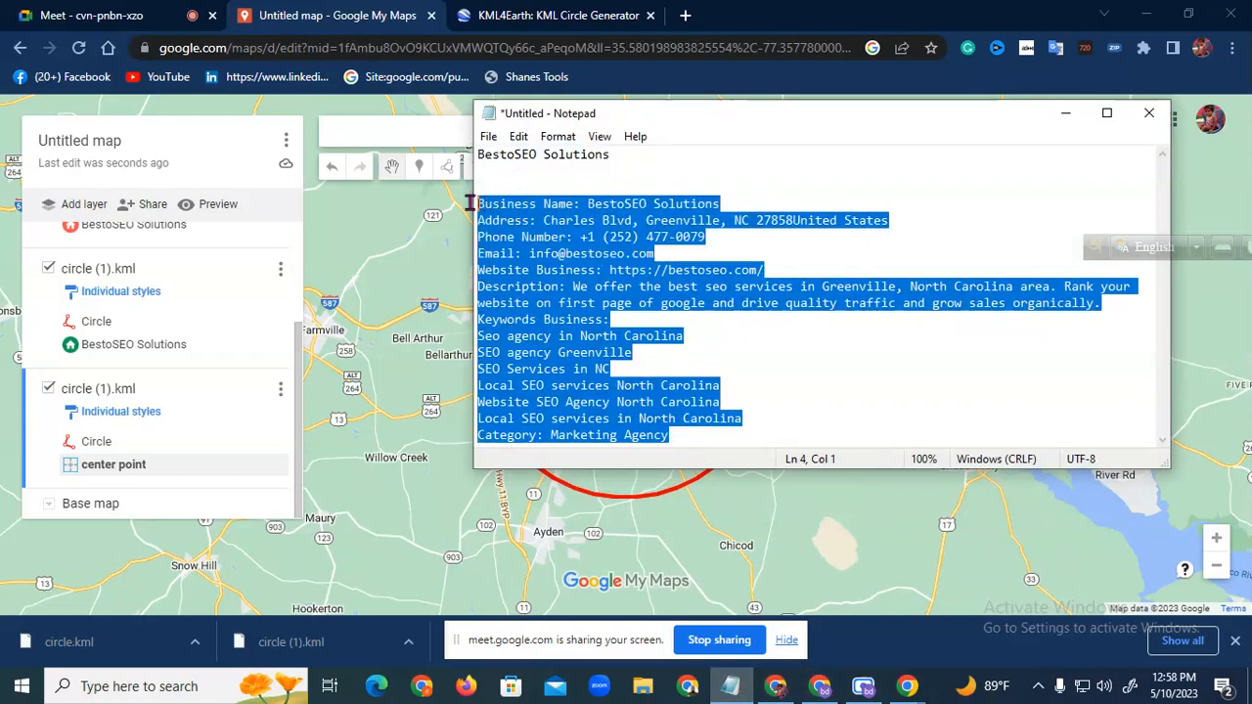
{"action": "left_click", "coordinate": [1066, 113]}
{"action": "key", "text": "ctrl+v"}
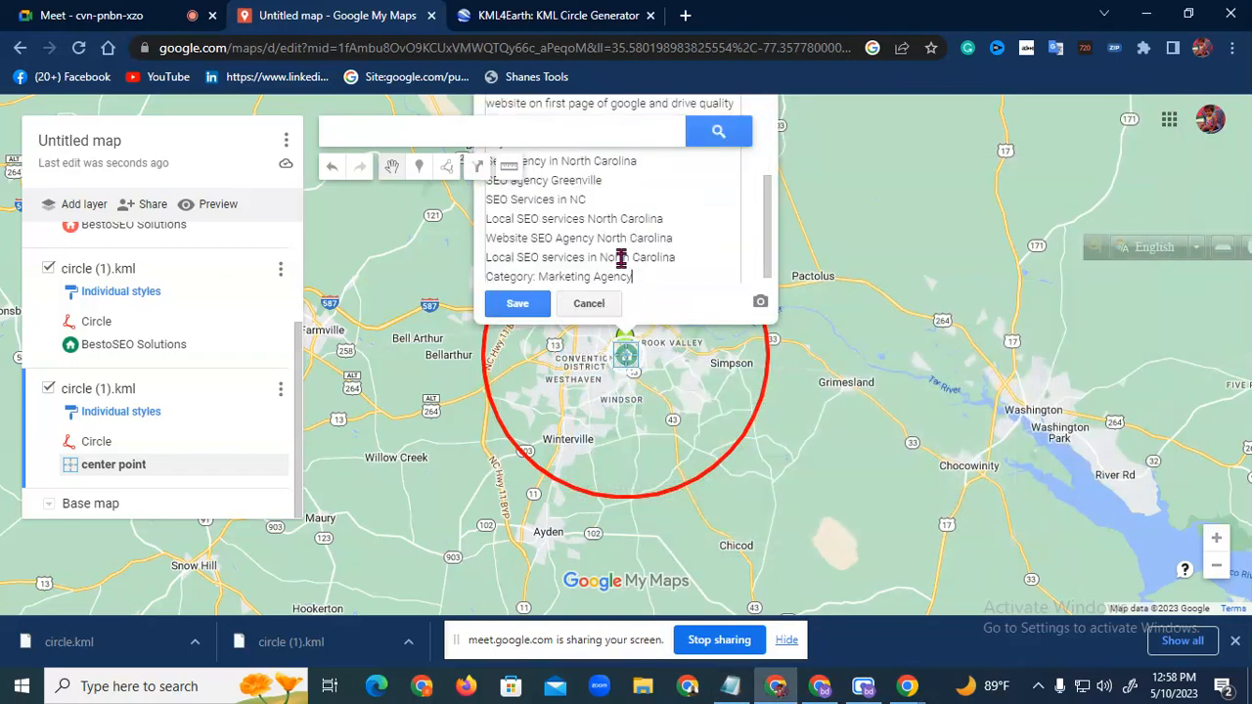
Save the center point's details and change its marker to a yellow house icon
{"action": "left_click", "coordinate": [518, 303]}
{"action": "left_click", "coordinate": [660, 402]}
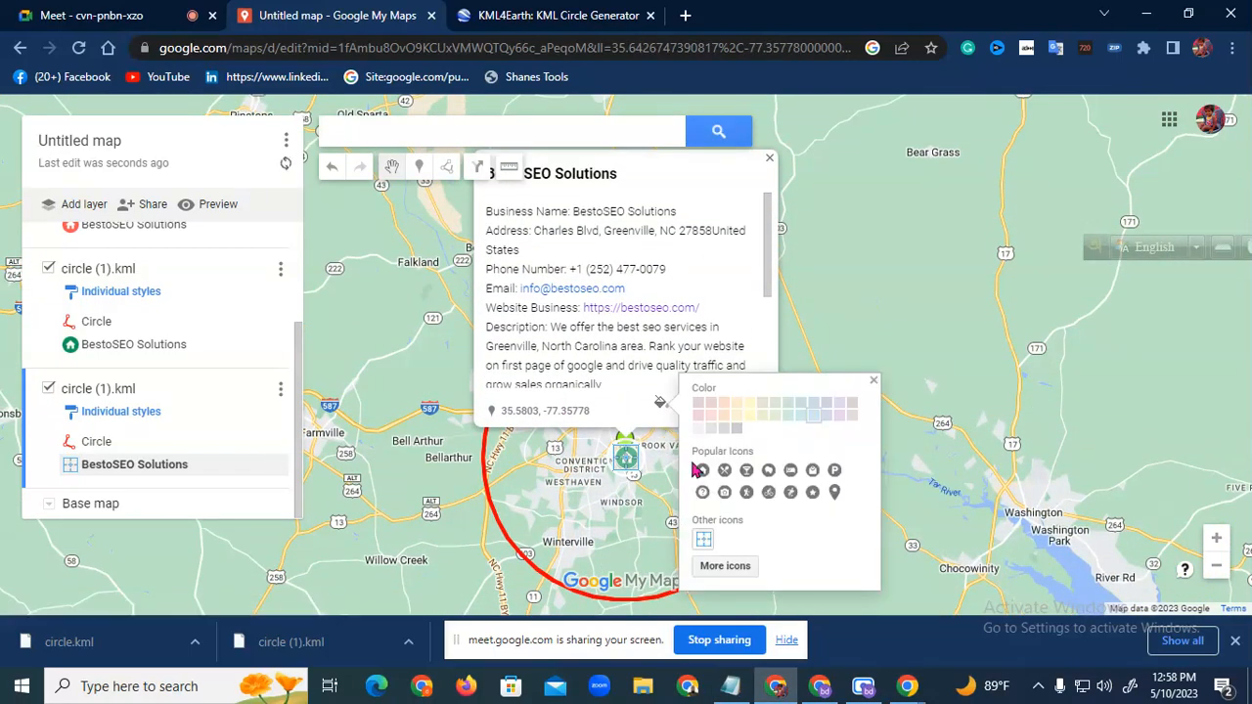
{"action": "left_click", "coordinate": [703, 472]}
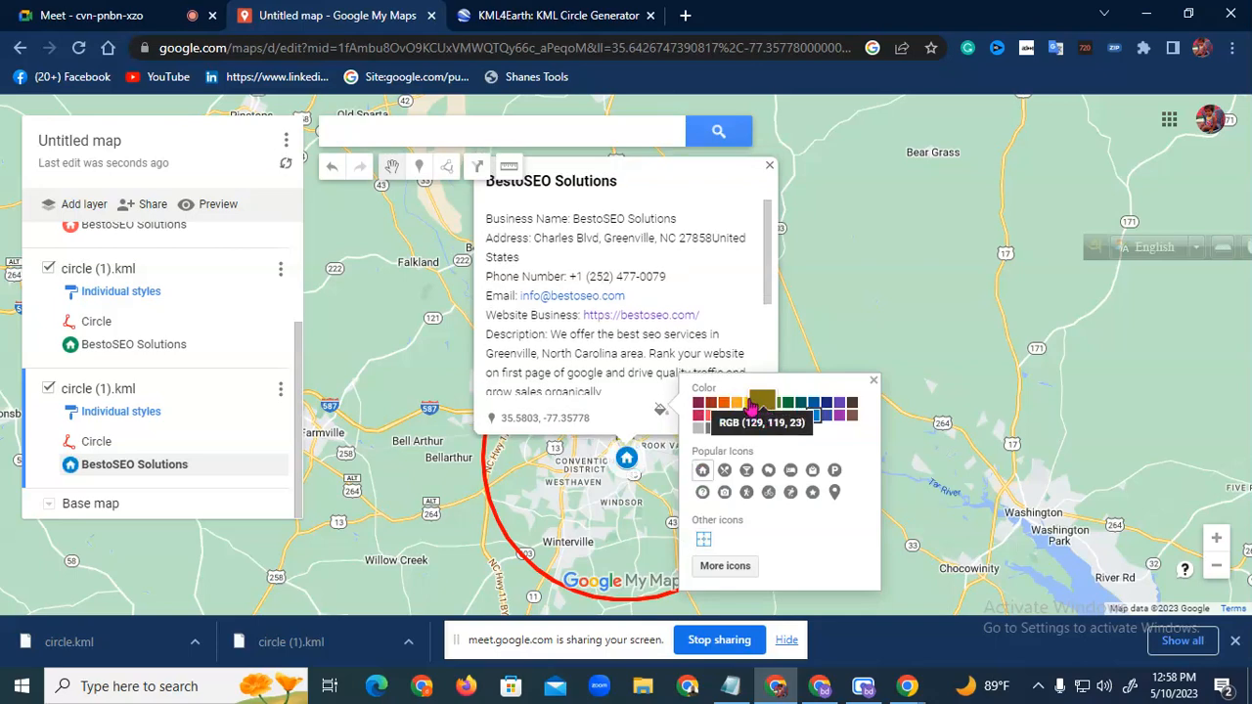
{"action": "left_click", "coordinate": [750, 403]}
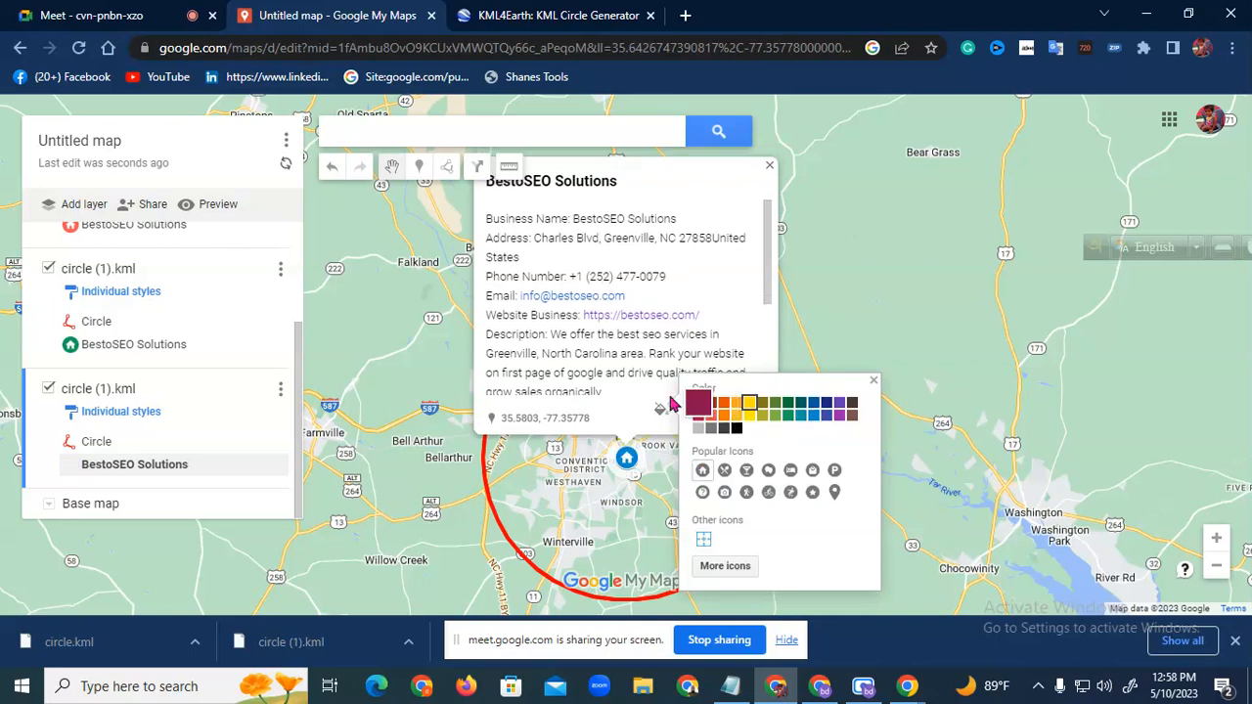
{"action": "left_click", "coordinate": [771, 170]}
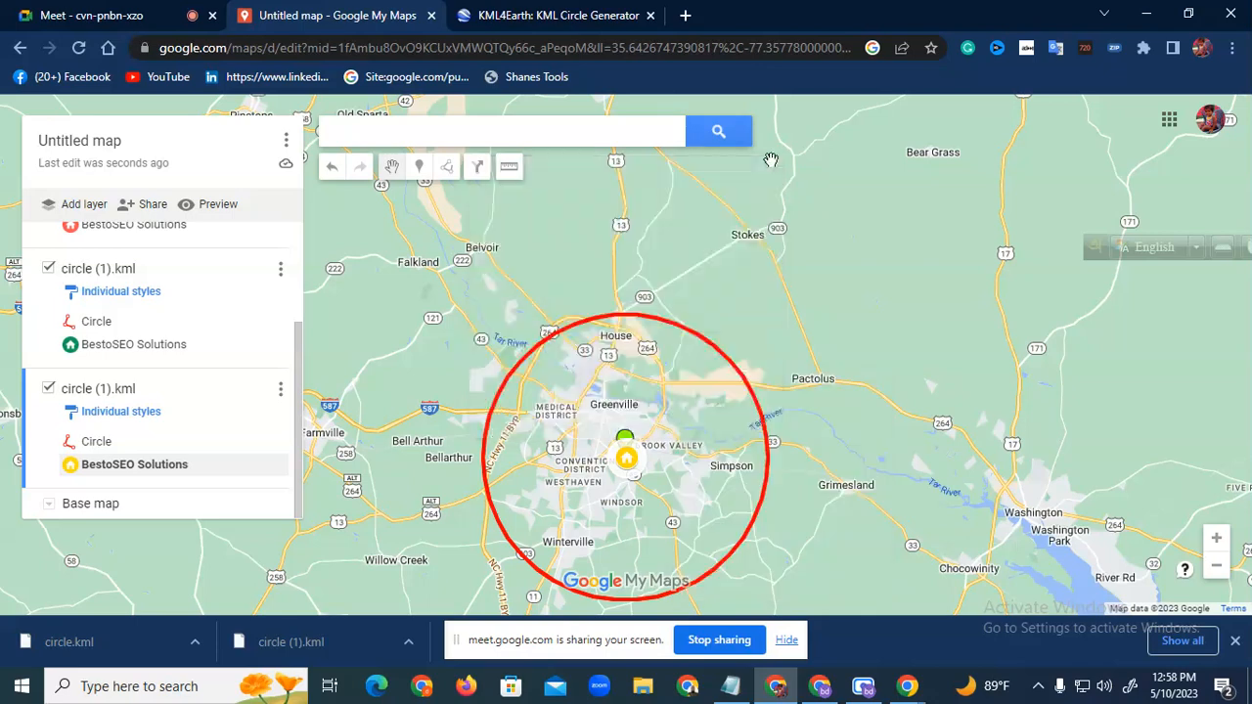
Delete the most recently imported circle (1).kml layer, the one with the yellow house marker
{"action": "mouse_move", "coordinate": [655, 397]}
{"action": "left_mouse_down"}
{"action": "mouse_move", "coordinate": [636, 363]}
{"action": "mouse_move", "coordinate": [649, 312]}
{"action": "left_mouse_up"}
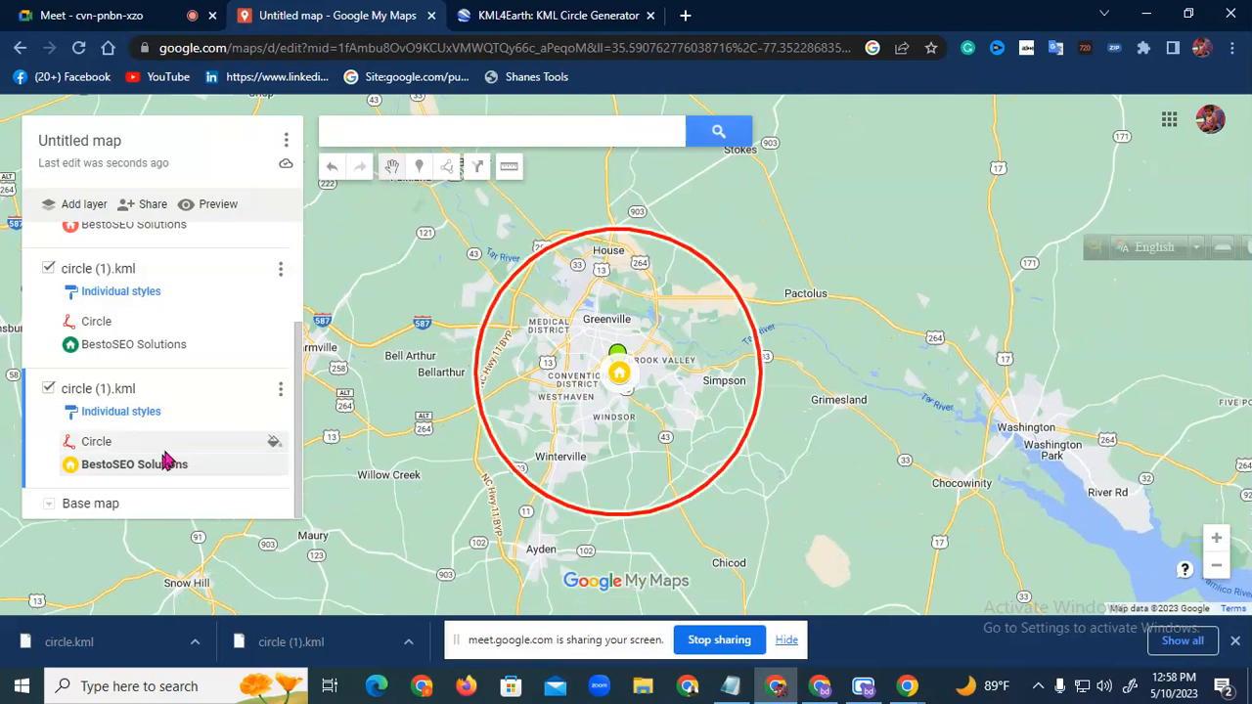
{"action": "scroll", "coordinate": [572, 434], "scroll_direction": "up", "scroll_amount": 2}
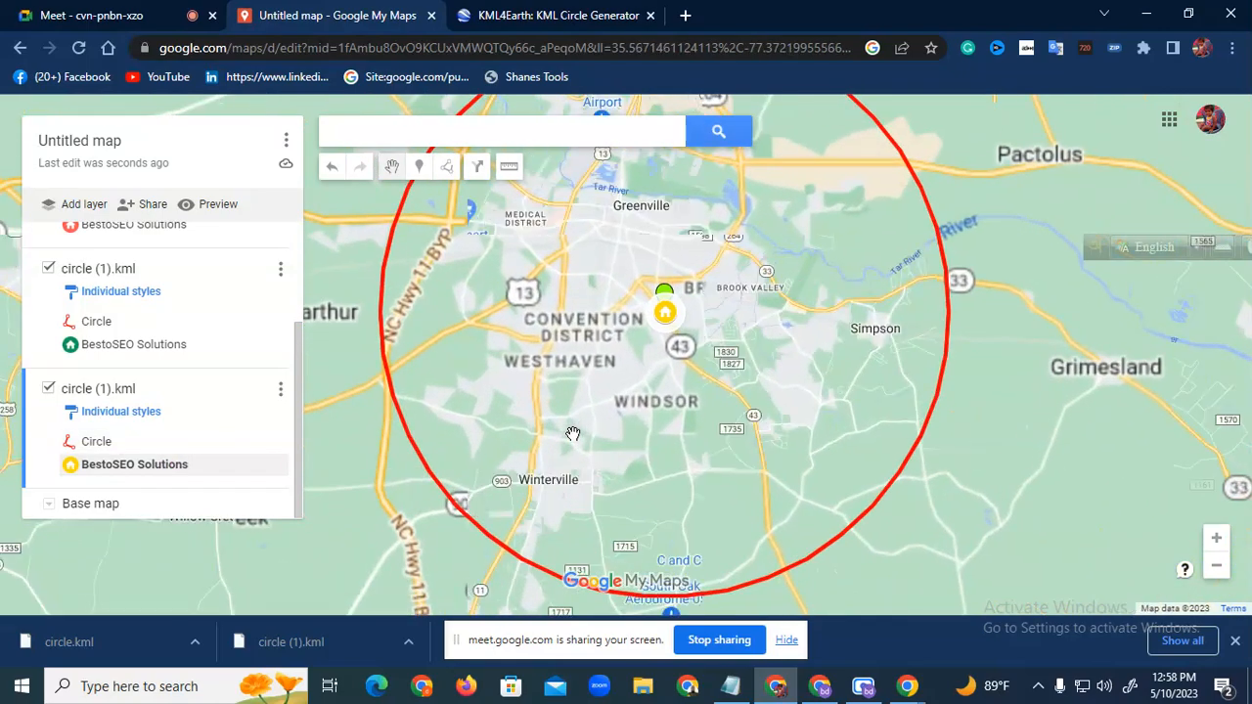
{"action": "scroll", "coordinate": [572, 433], "scroll_direction": "down", "scroll_amount": 2}
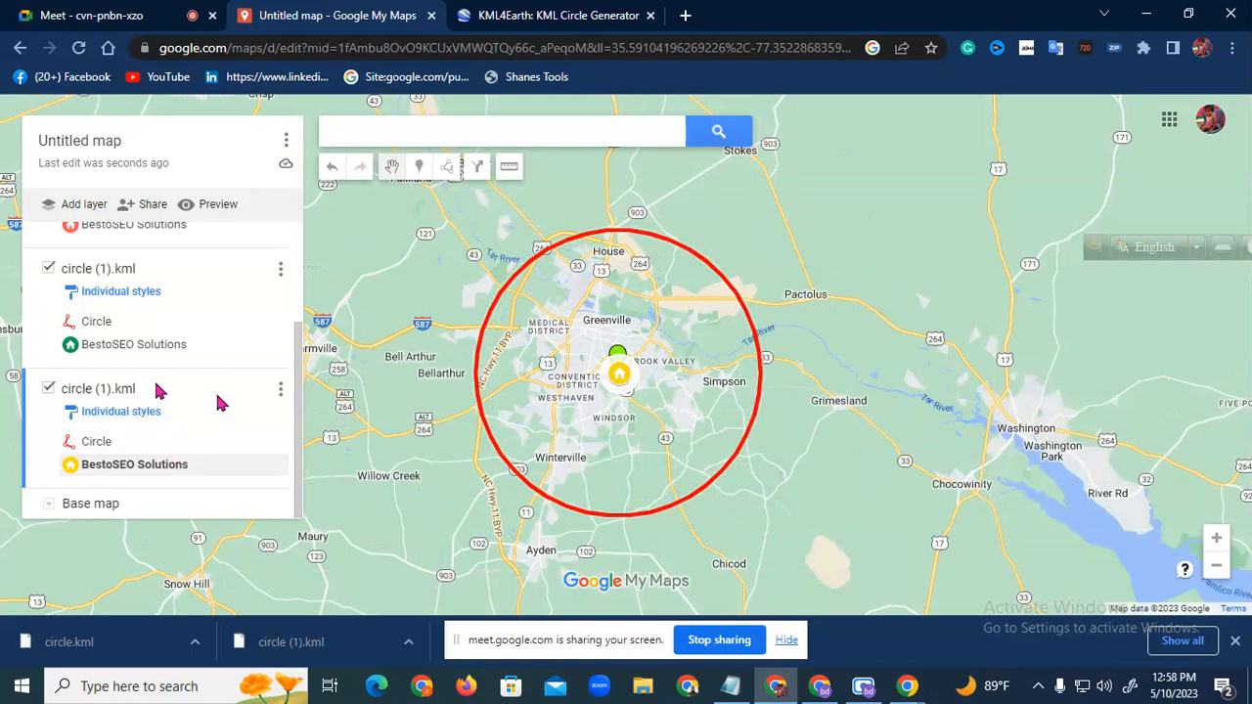
{"action": "scroll", "coordinate": [156, 392], "scroll_direction": "up", "scroll_amount": 3}
{"action": "scroll", "coordinate": [191, 433], "scroll_direction": "up", "scroll_amount": 2}
{"action": "scroll", "coordinate": [191, 434], "scroll_direction": "down", "scroll_amount": 1}
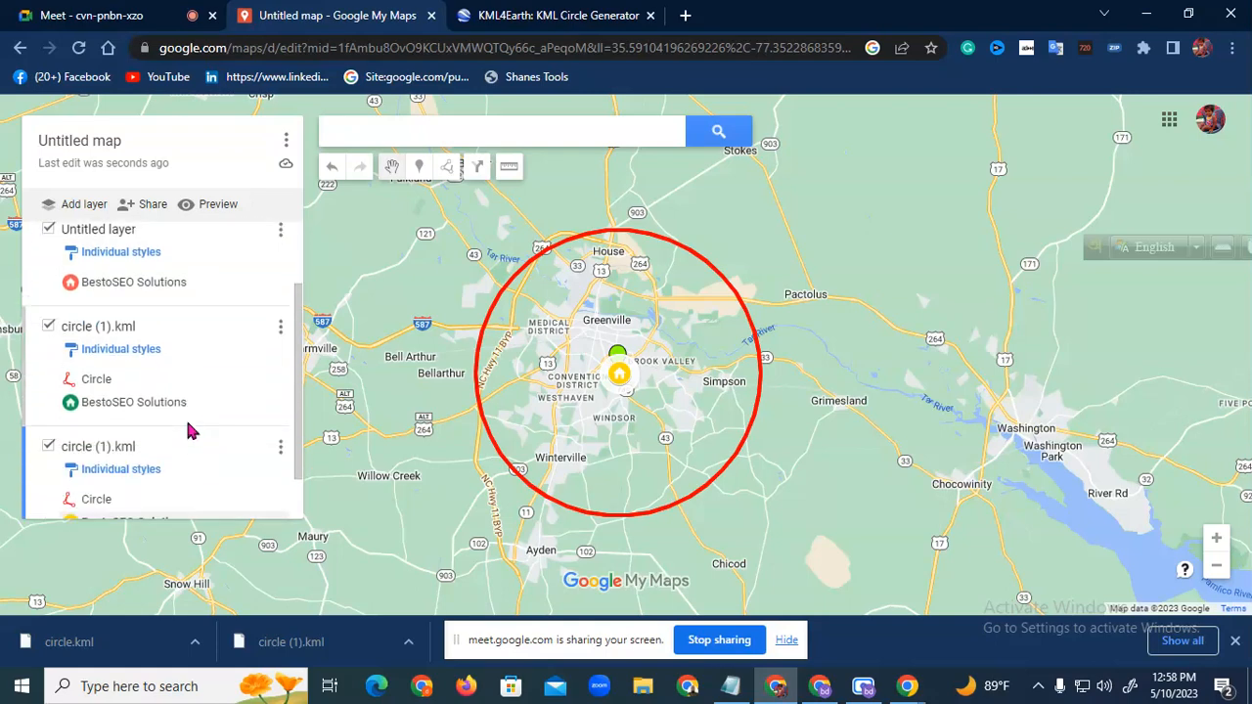
{"action": "scroll", "coordinate": [189, 426], "scroll_direction": "down", "scroll_amount": 1}
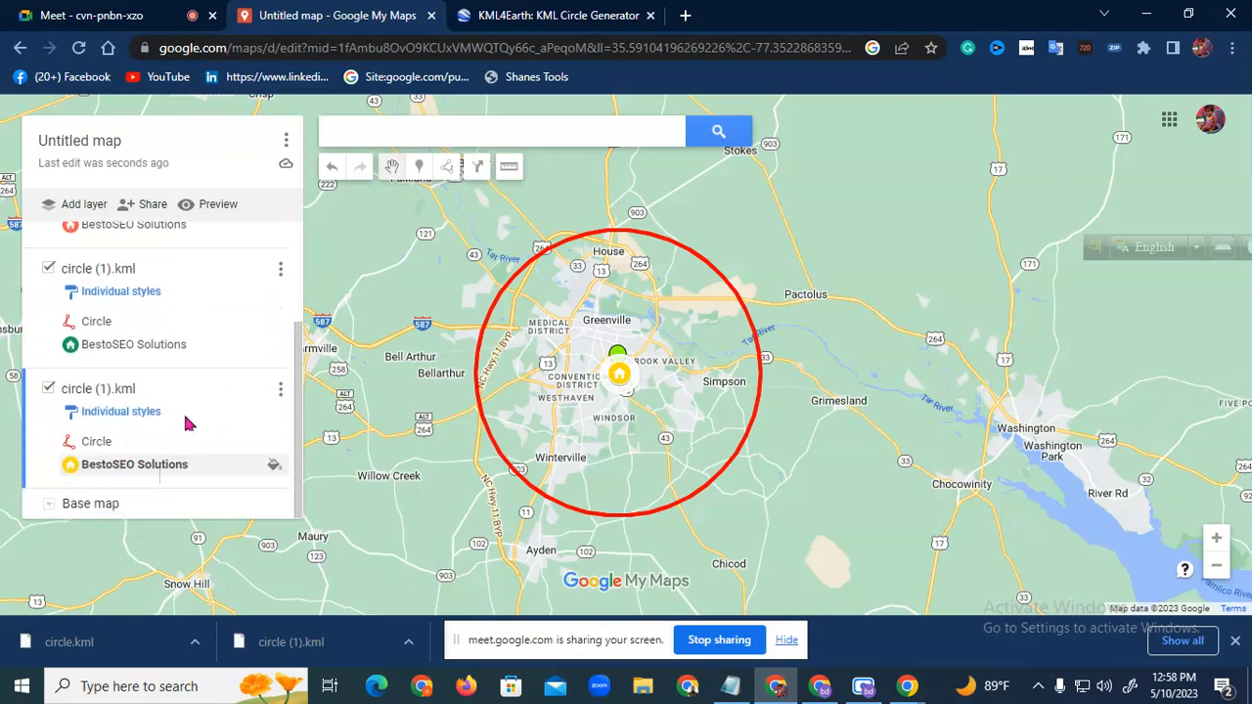
{"action": "left_click", "coordinate": [281, 391]}
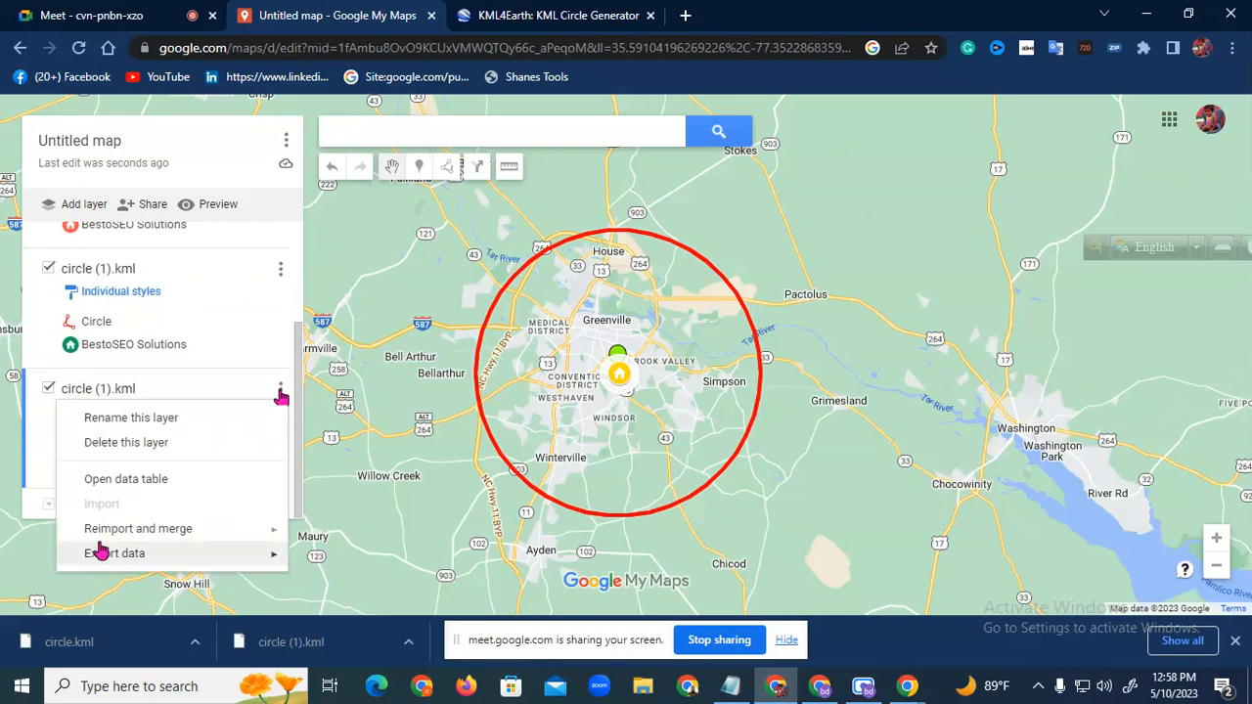
{"action": "left_click", "coordinate": [147, 442]}
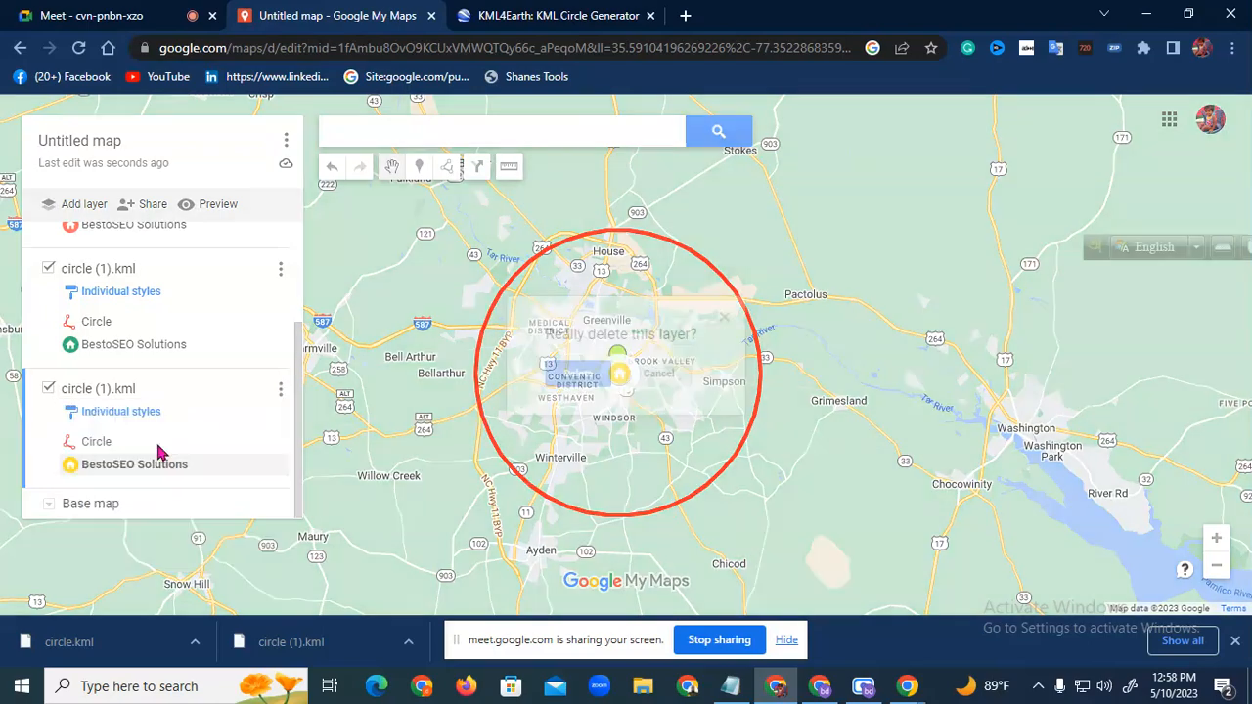
{"action": "left_click", "coordinate": [606, 384]}
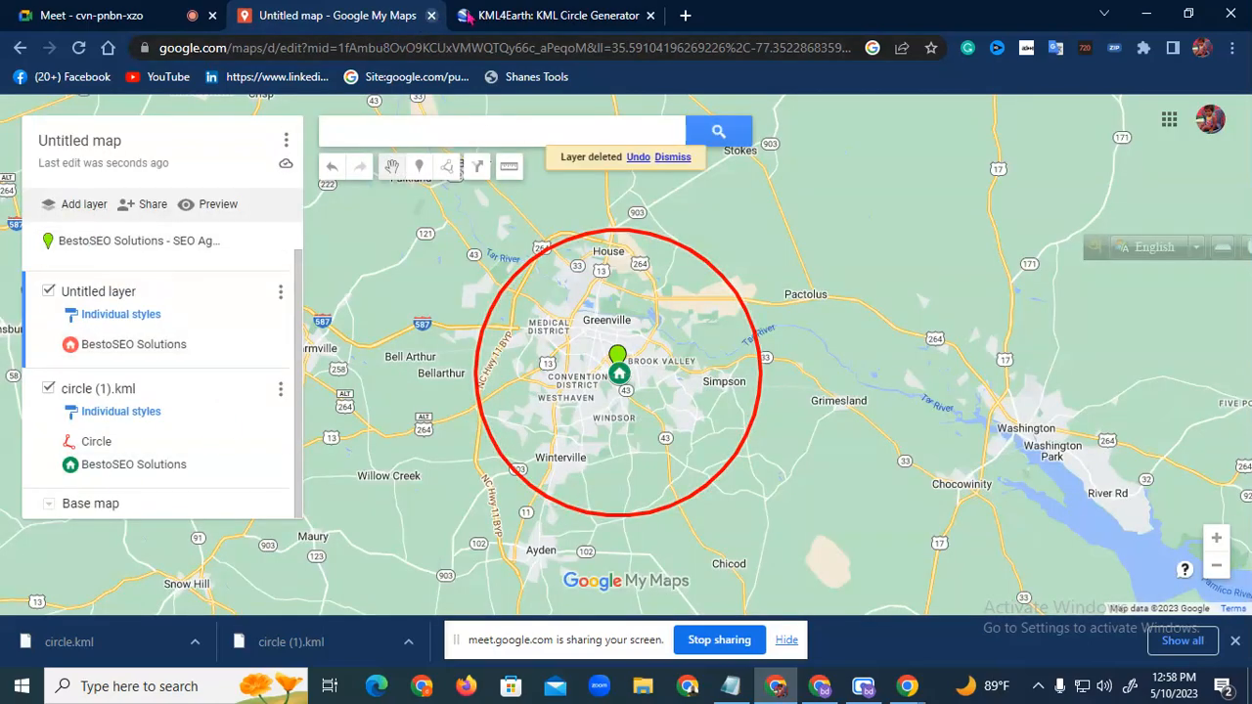
Try importing circle (1).kml from the g map folder on drive D into a new layer again
{"action": "left_click", "coordinate": [524, 11]}
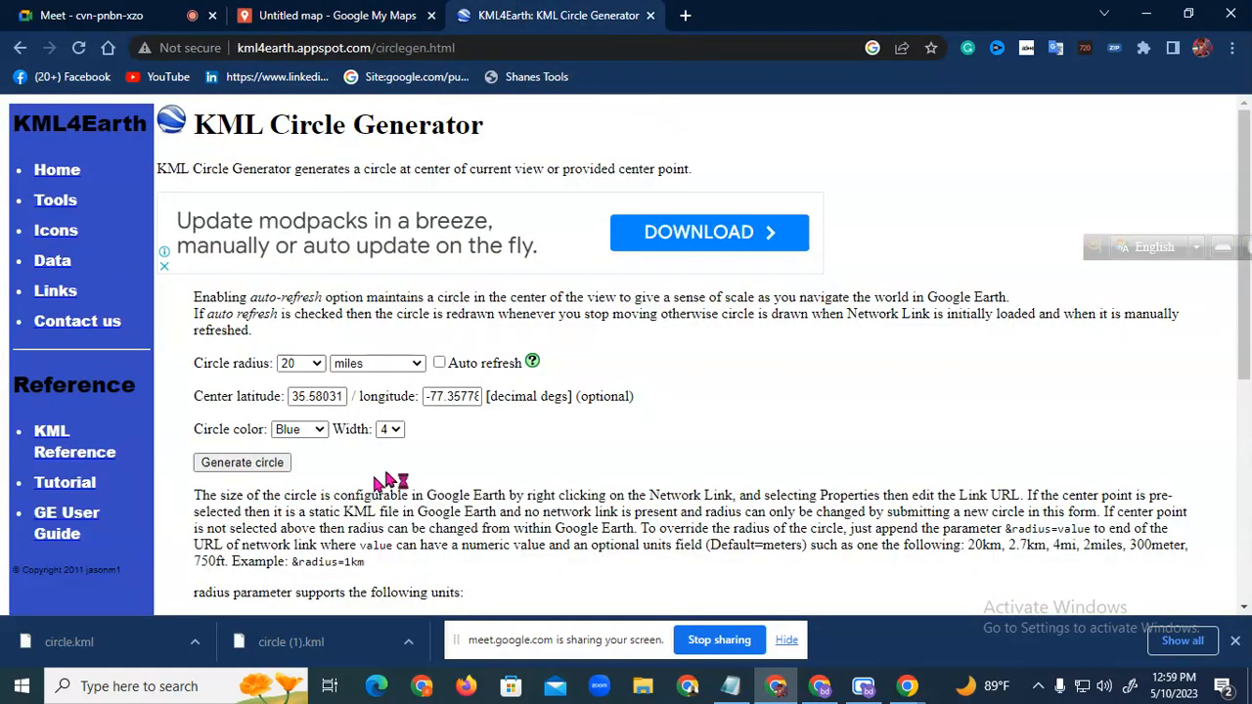
{"action": "left_click", "coordinate": [359, 12]}
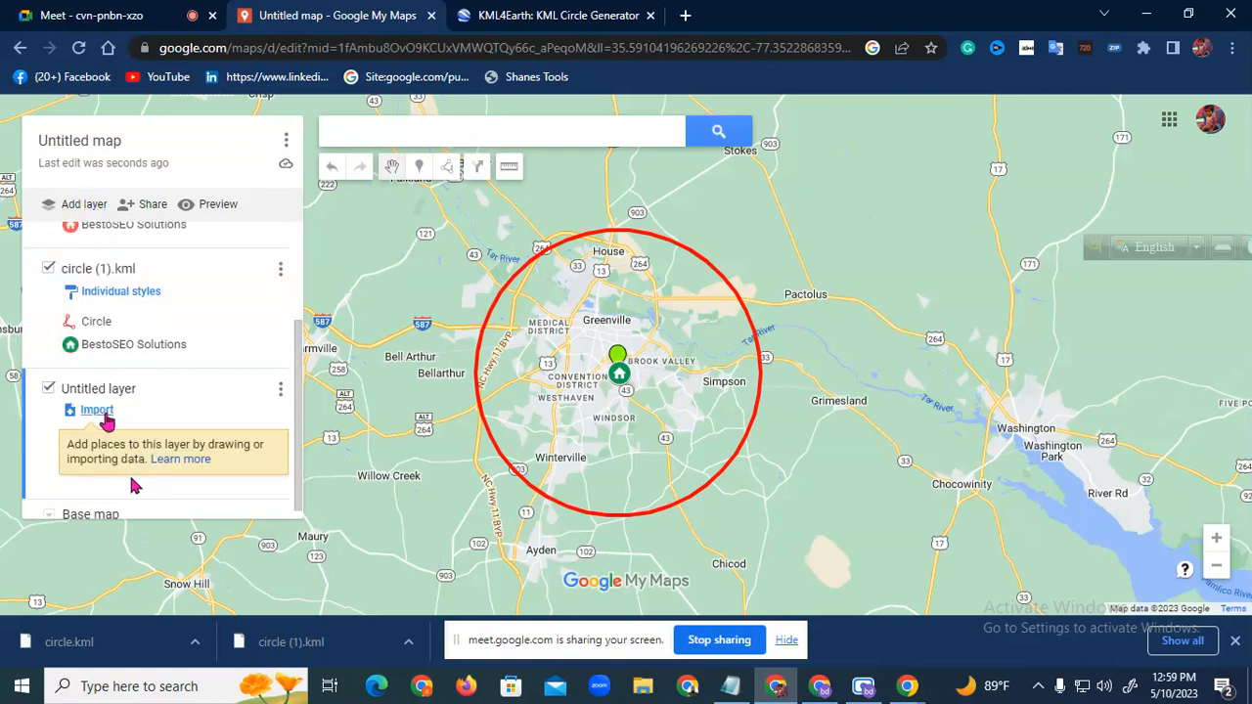
{"action": "left_click", "coordinate": [97, 410]}
{"action": "left_click", "coordinate": [631, 479]}
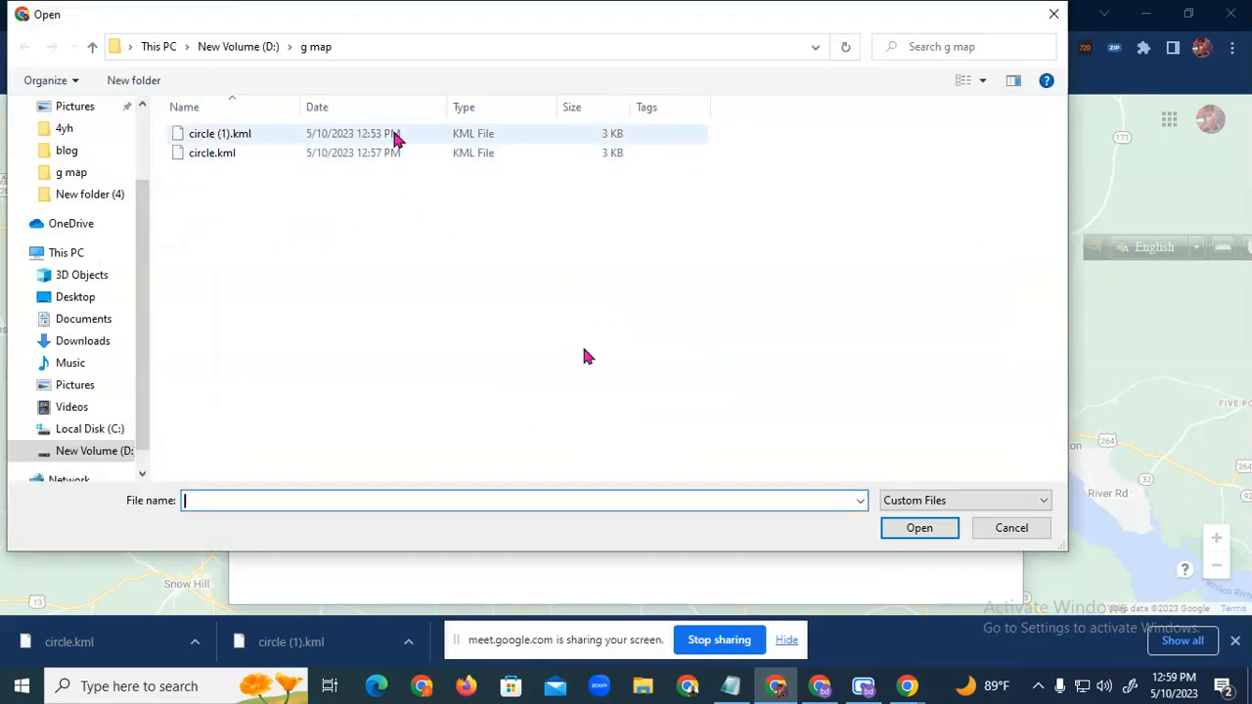
{"action": "double_click", "coordinate": [396, 140]}
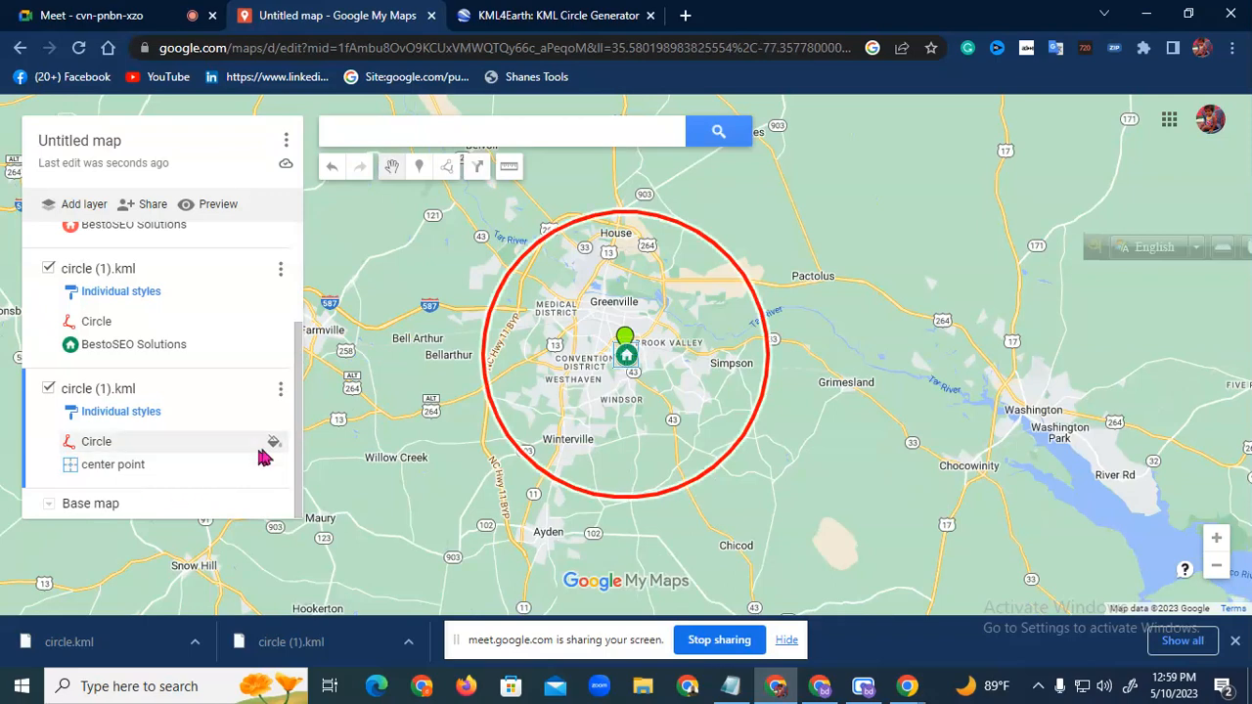
Delete the newly imported circle (1).kml layer whose point is still titled center point
{"action": "left_click", "coordinate": [280, 390]}
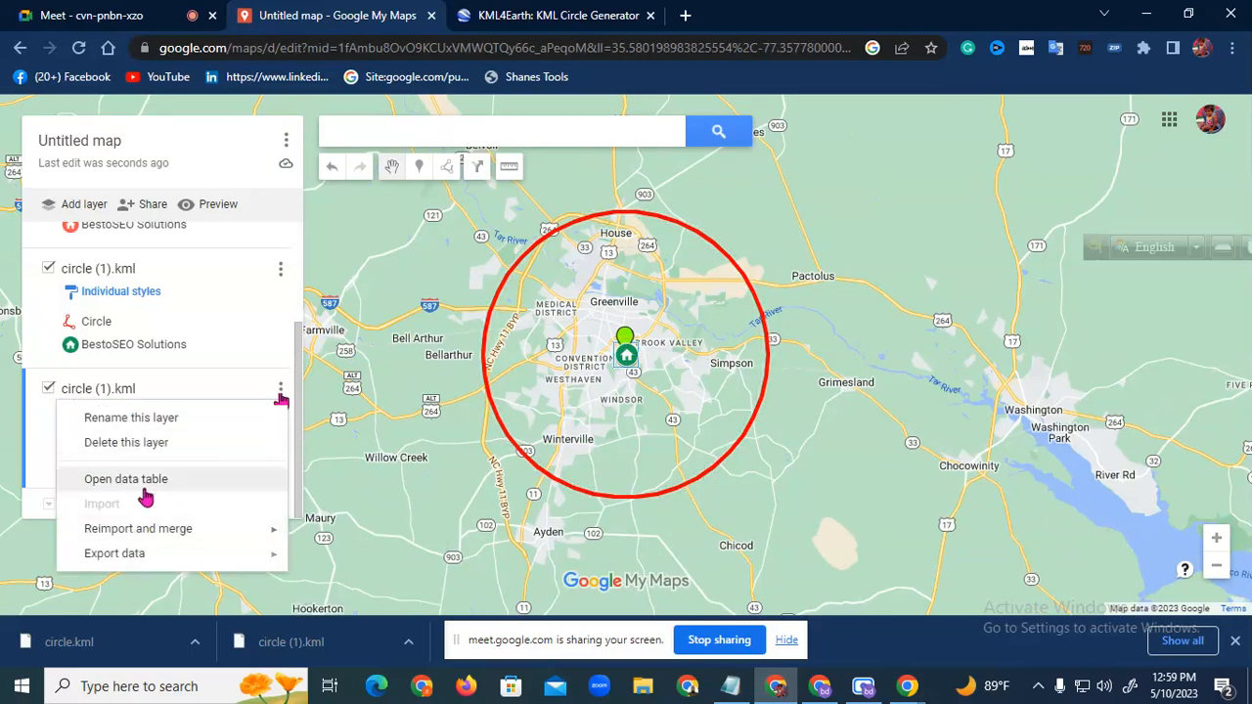
{"action": "left_click", "coordinate": [179, 442]}
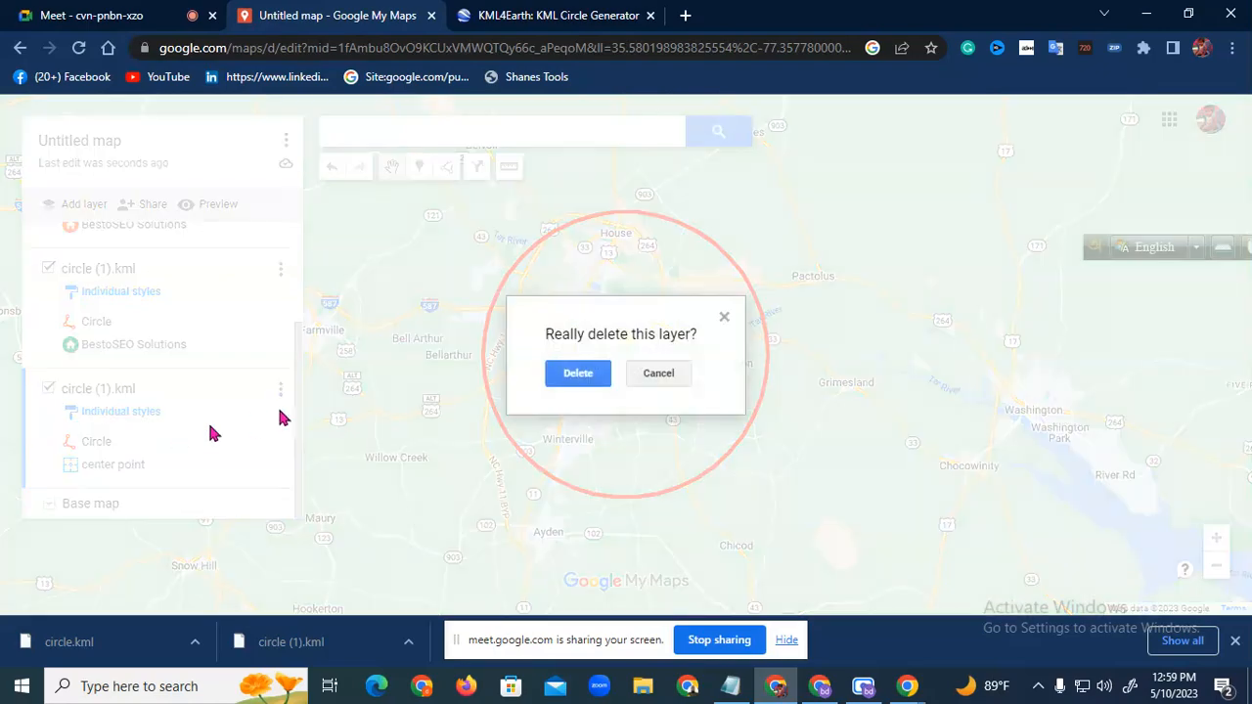
{"action": "left_click", "coordinate": [568, 377]}
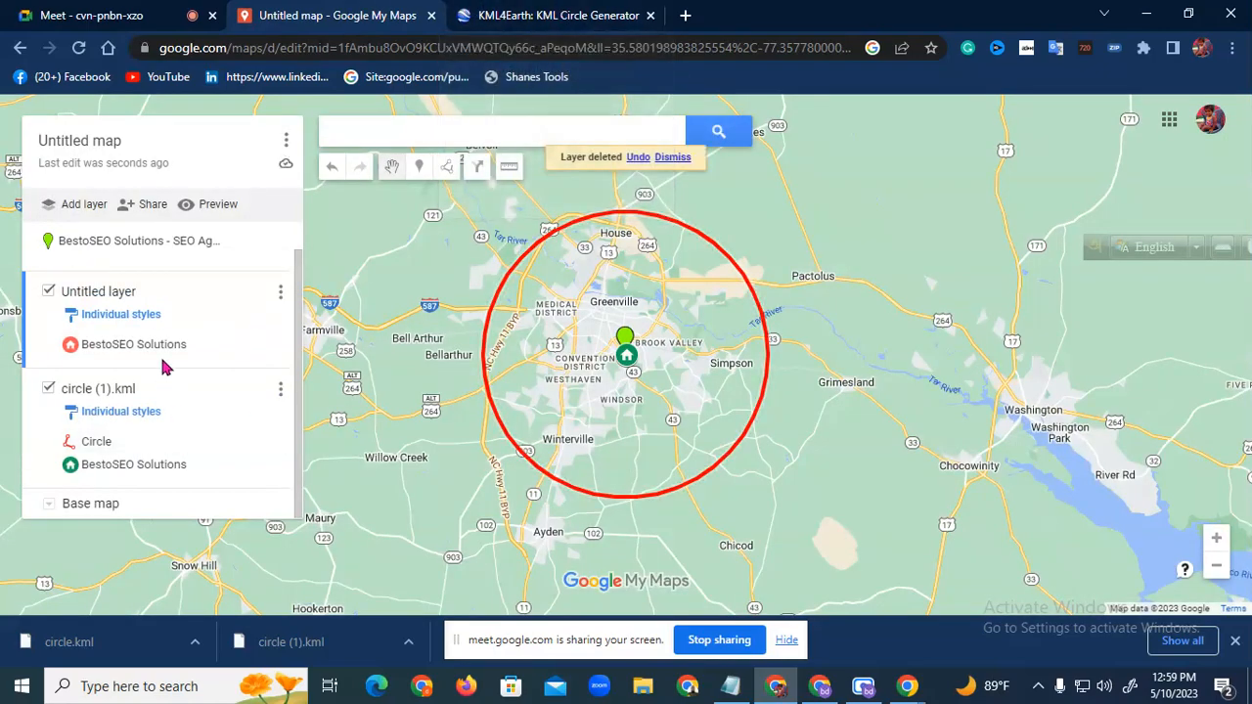
In the KML Circle Generator, set the circle radius to 10 miles and generate the circle file
{"action": "left_click", "coordinate": [548, 15]}
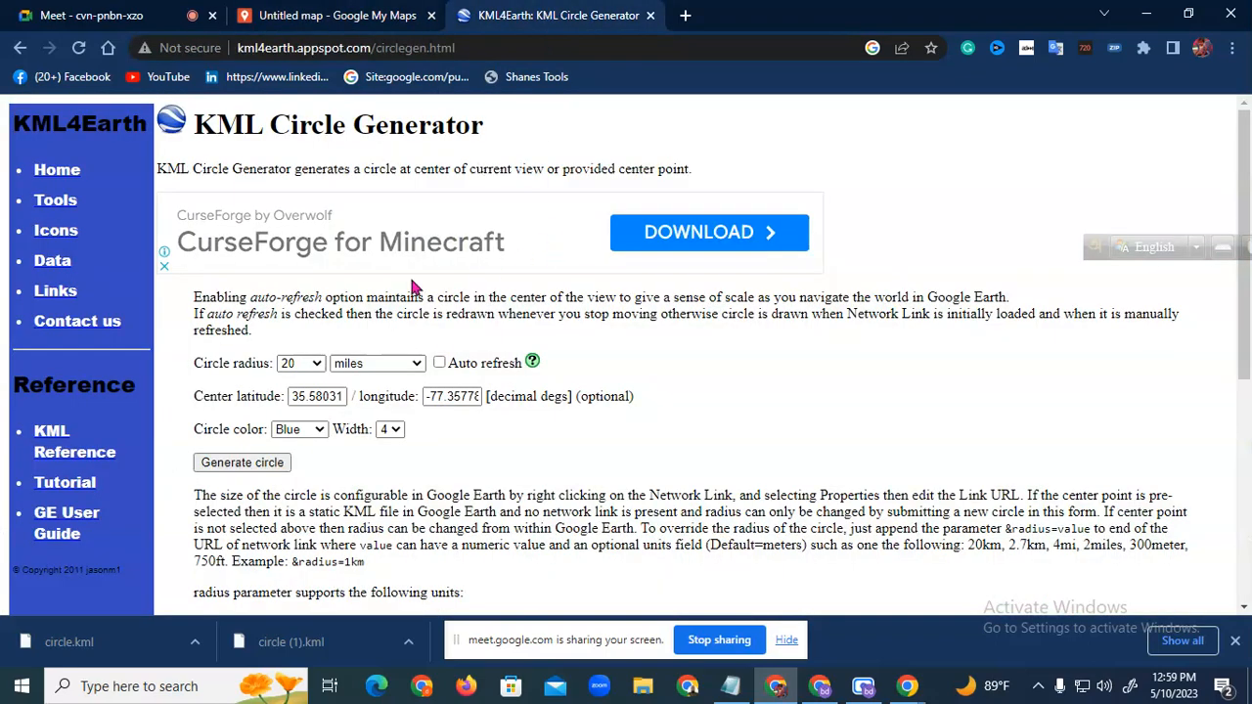
{"action": "left_click", "coordinate": [316, 366]}
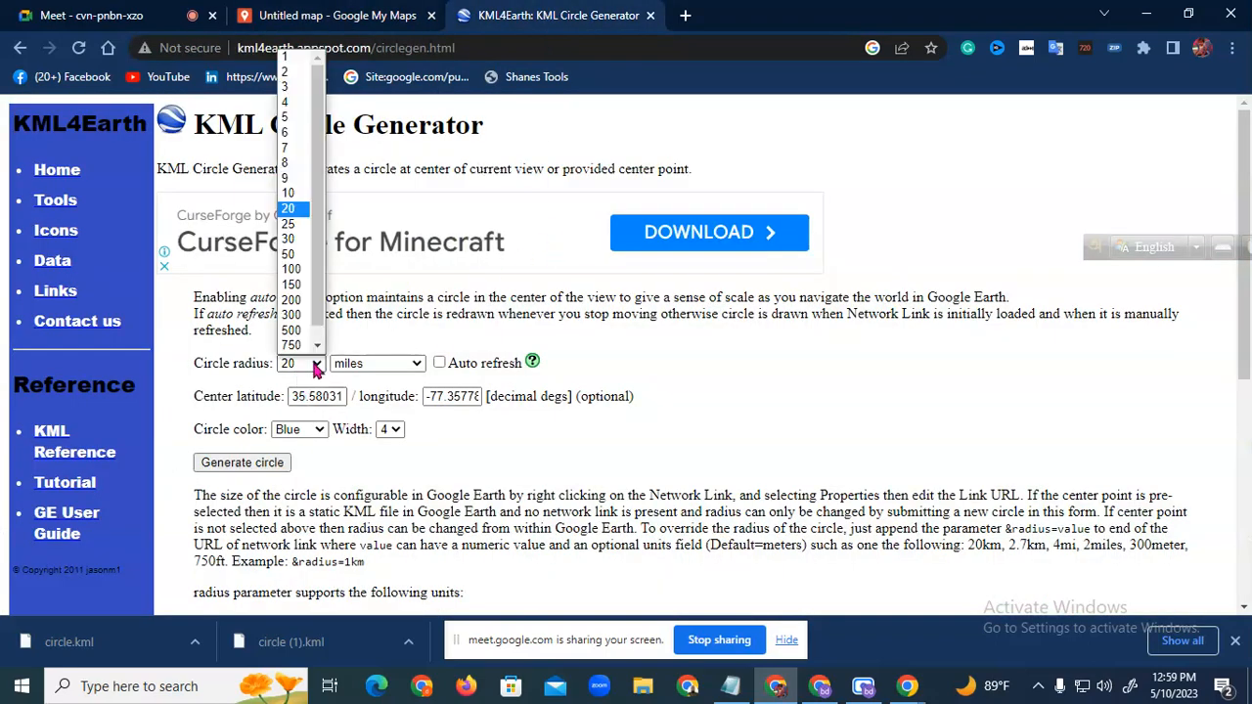
{"action": "left_click", "coordinate": [291, 193]}
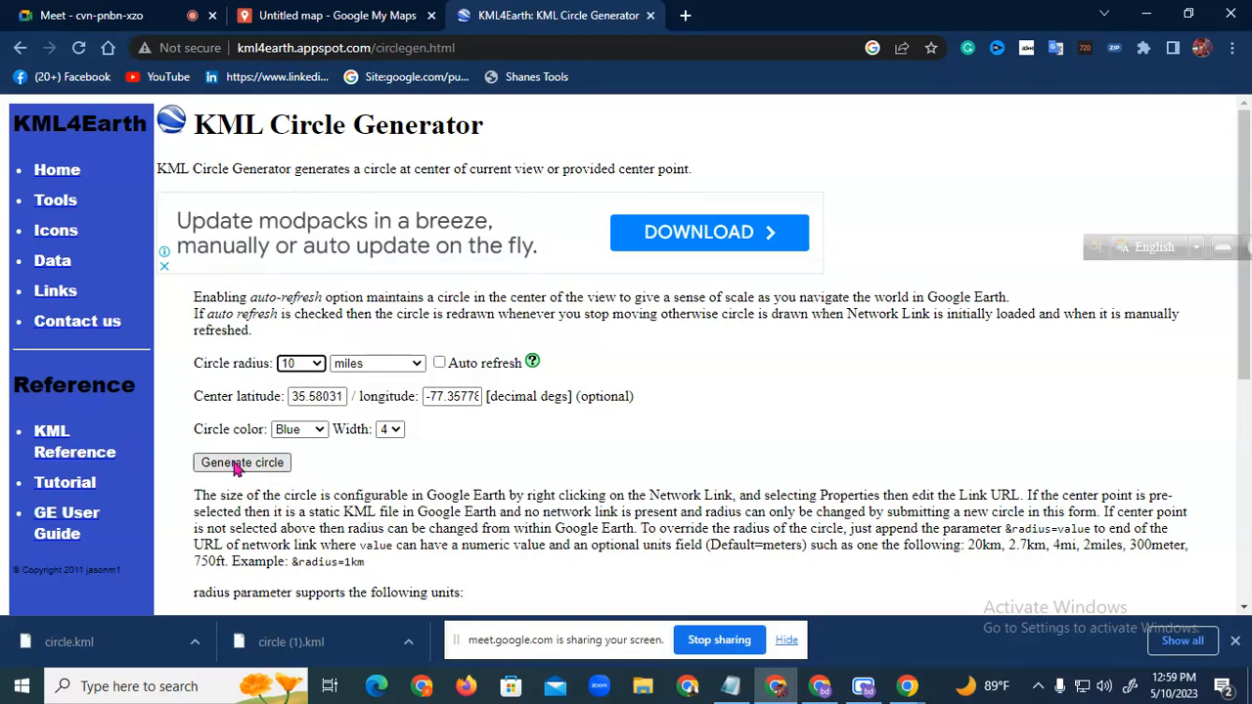
{"action": "left_click", "coordinate": [238, 465]}
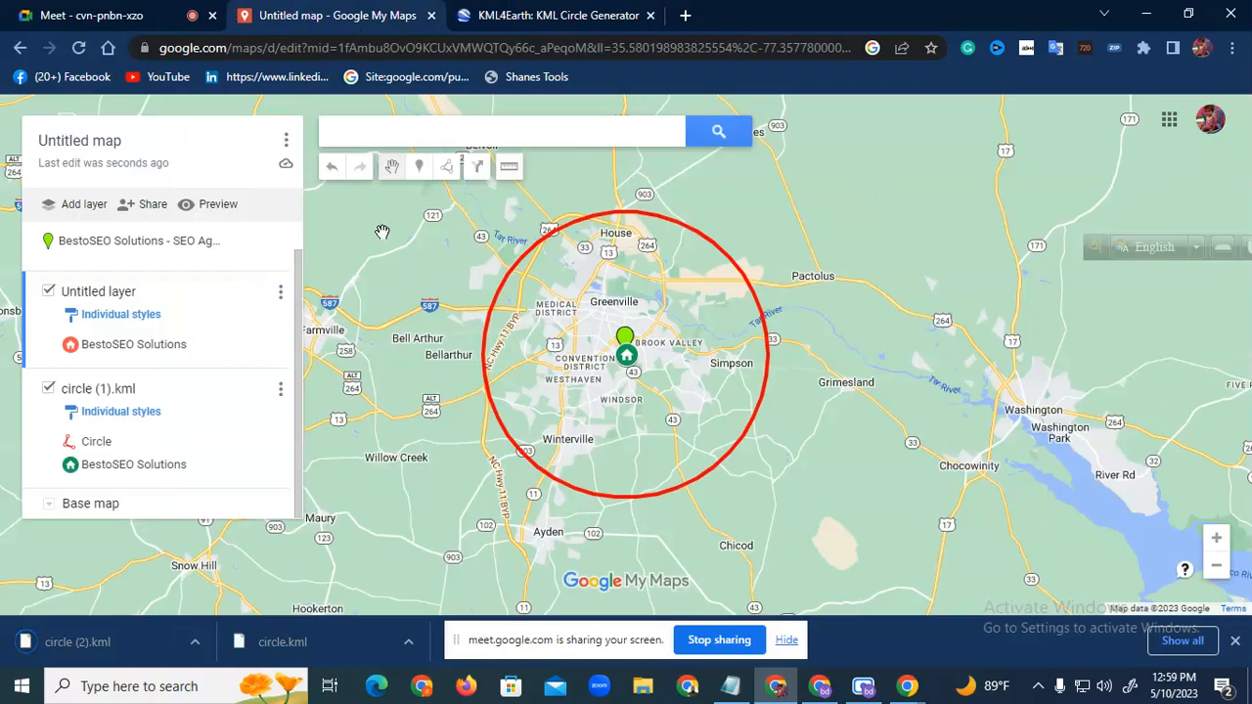
Return to the map and import circle (2).kml from the g map folder into a new layer
{"action": "left_click", "coordinate": [333, 14]}
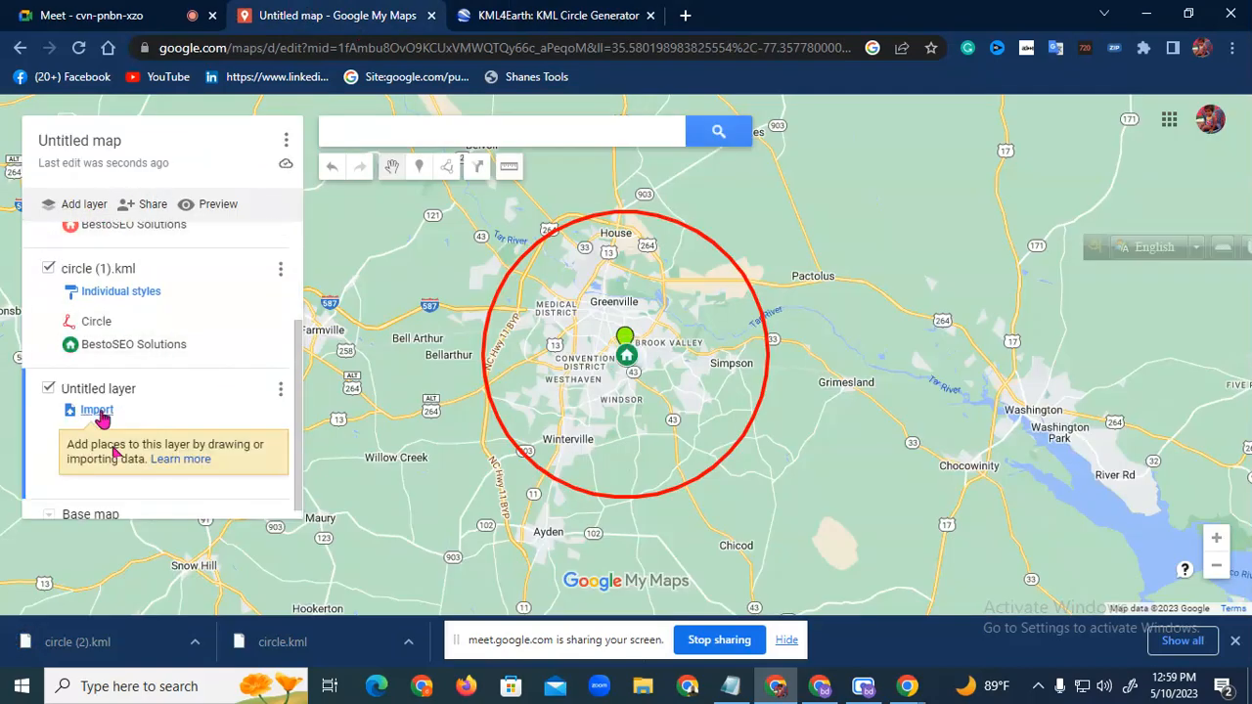
{"action": "left_click", "coordinate": [98, 410]}
{"action": "left_click", "coordinate": [604, 472]}
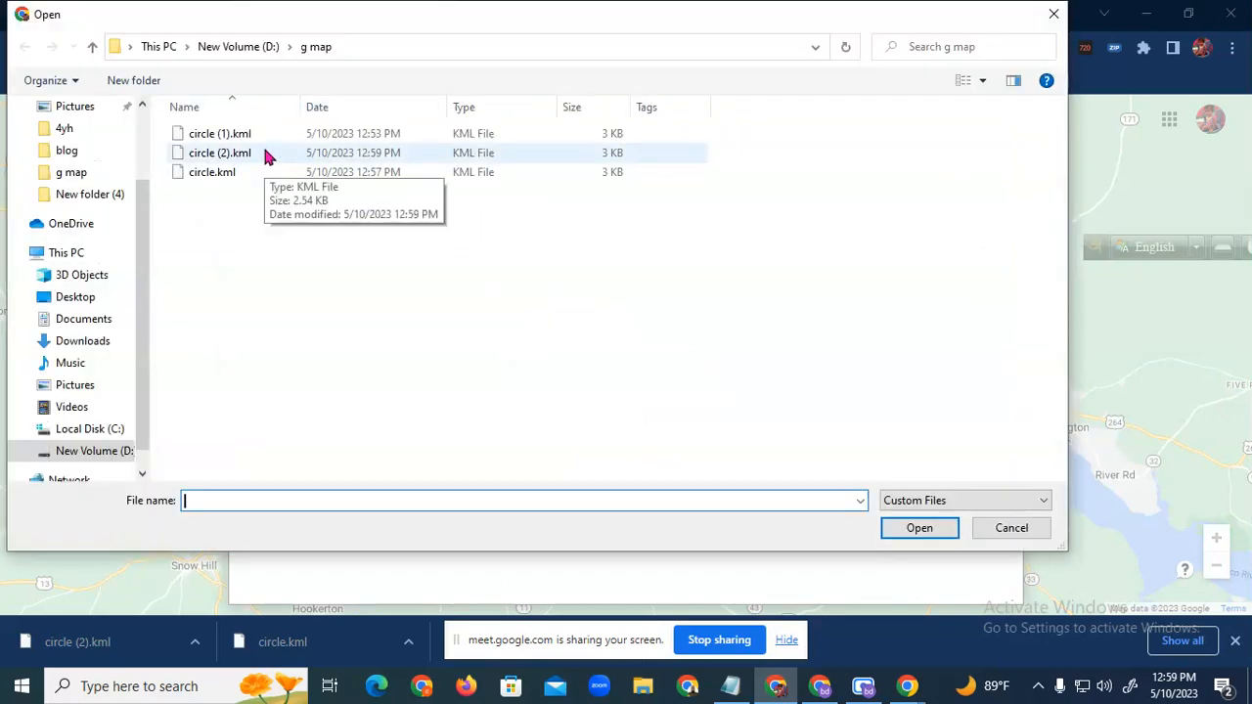
{"action": "double_click", "coordinate": [269, 157]}
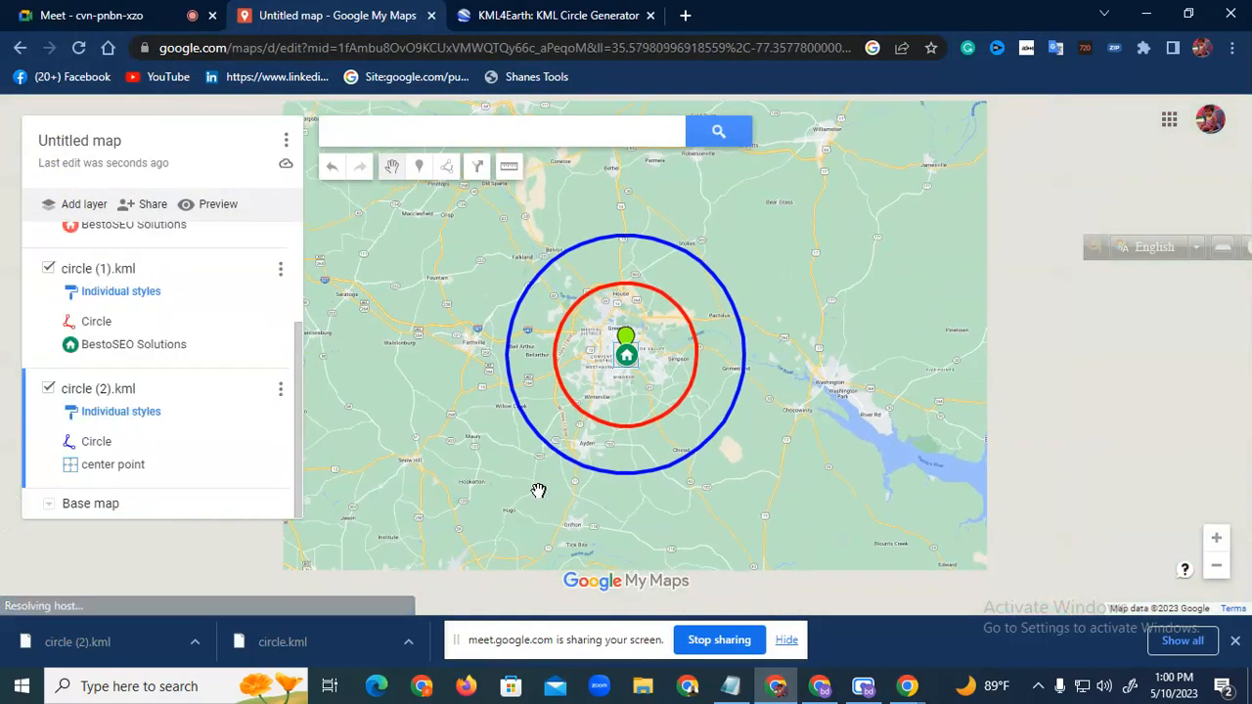
Edit the center point of the circle (2).kml layer and paste the copied business details into its description
{"action": "left_click", "coordinate": [149, 469]}
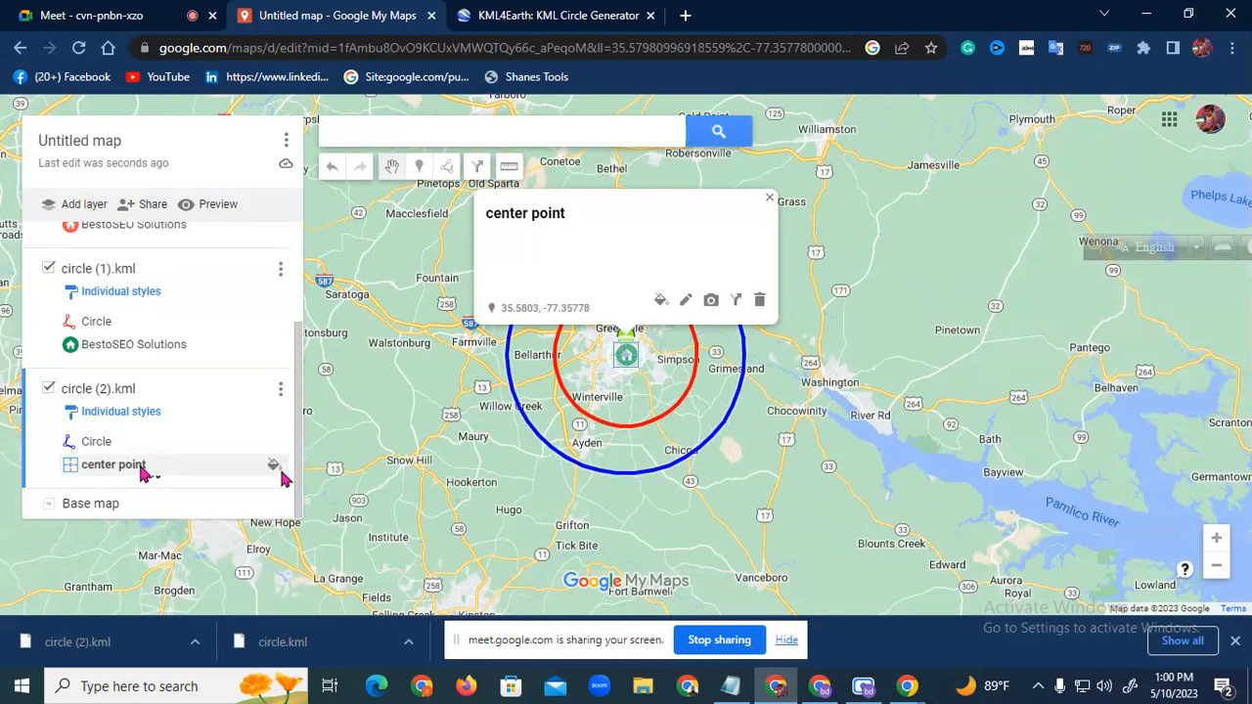
{"action": "left_click", "coordinate": [685, 302]}
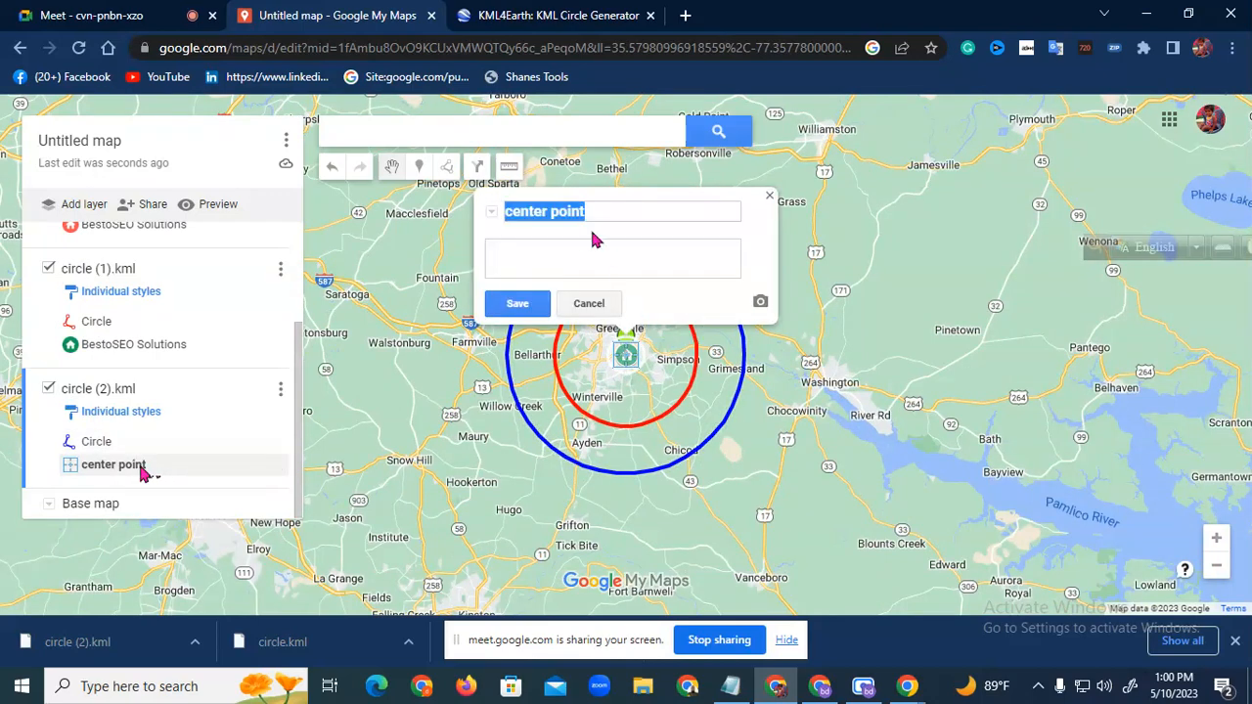
{"action": "left_click", "coordinate": [568, 266]}
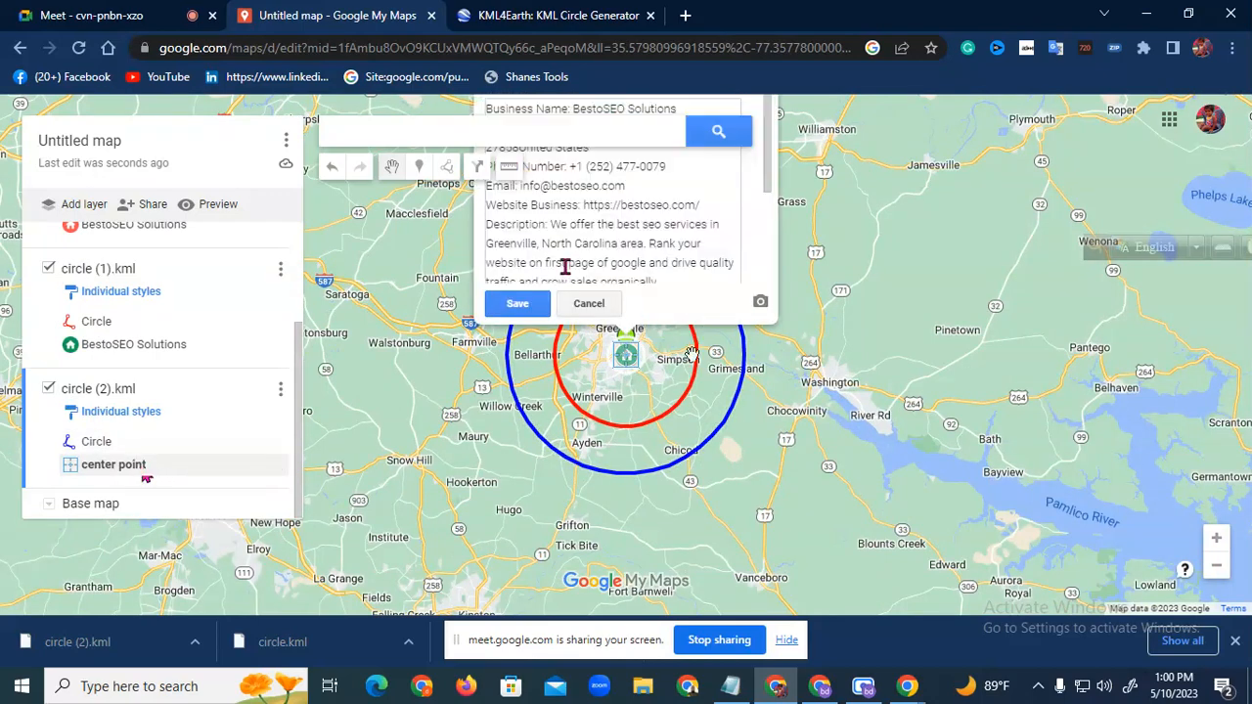
{"action": "key", "text": "ctrl+v"}
Copy BestoSEO Solutions from the description, use it as the center point's title, and save the marker
{"action": "scroll", "coordinate": [640, 253], "scroll_direction": "up", "scroll_amount": 3}
{"action": "left_click_drag", "start_coordinate": [812, 245], "coordinate": [804, 463]}
{"action": "left_click_drag", "start_coordinate": [564, 329], "coordinate": [664, 328]}
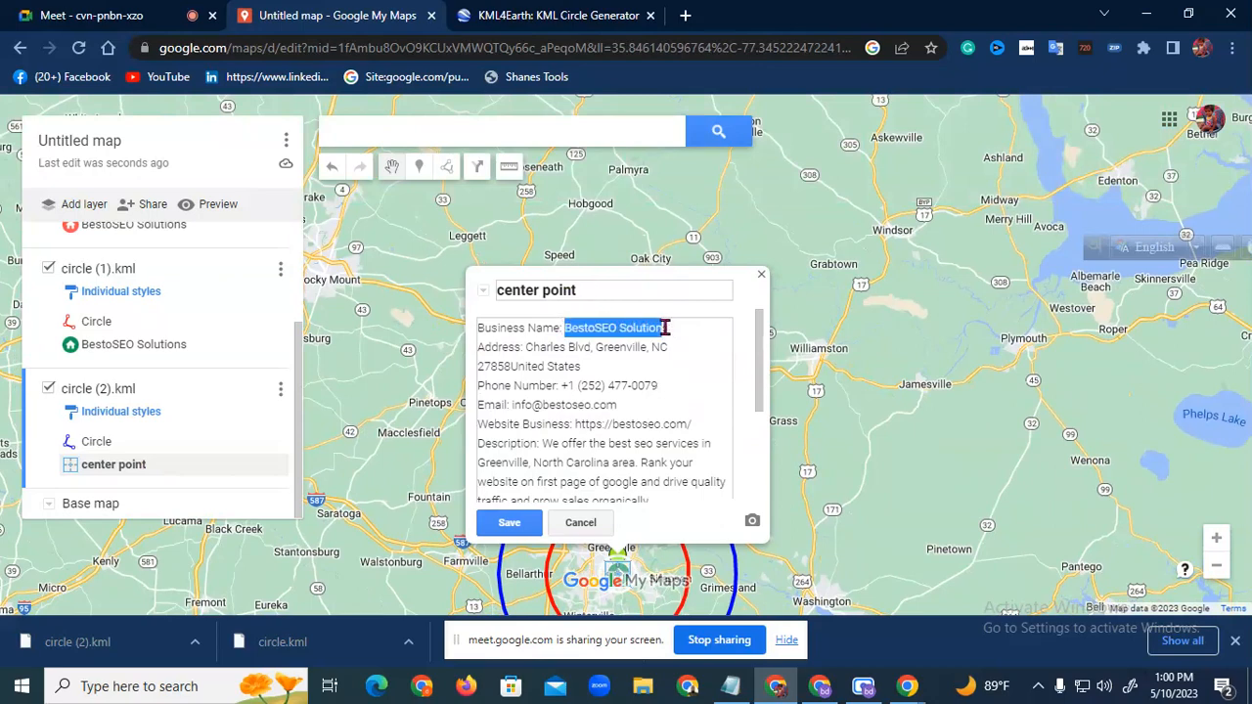
{"action": "key", "text": "BackSpace"}
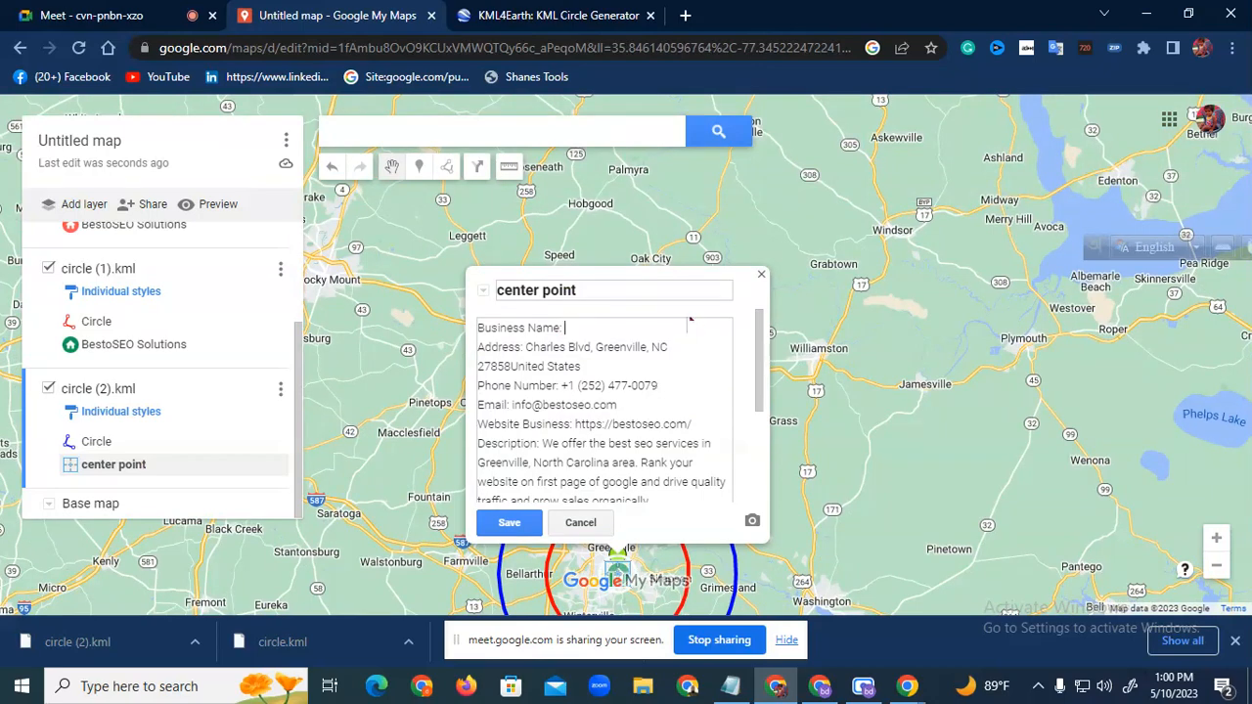
{"action": "key", "text": "ctrl+z"}
{"action": "key", "text": "ctrl+c"}
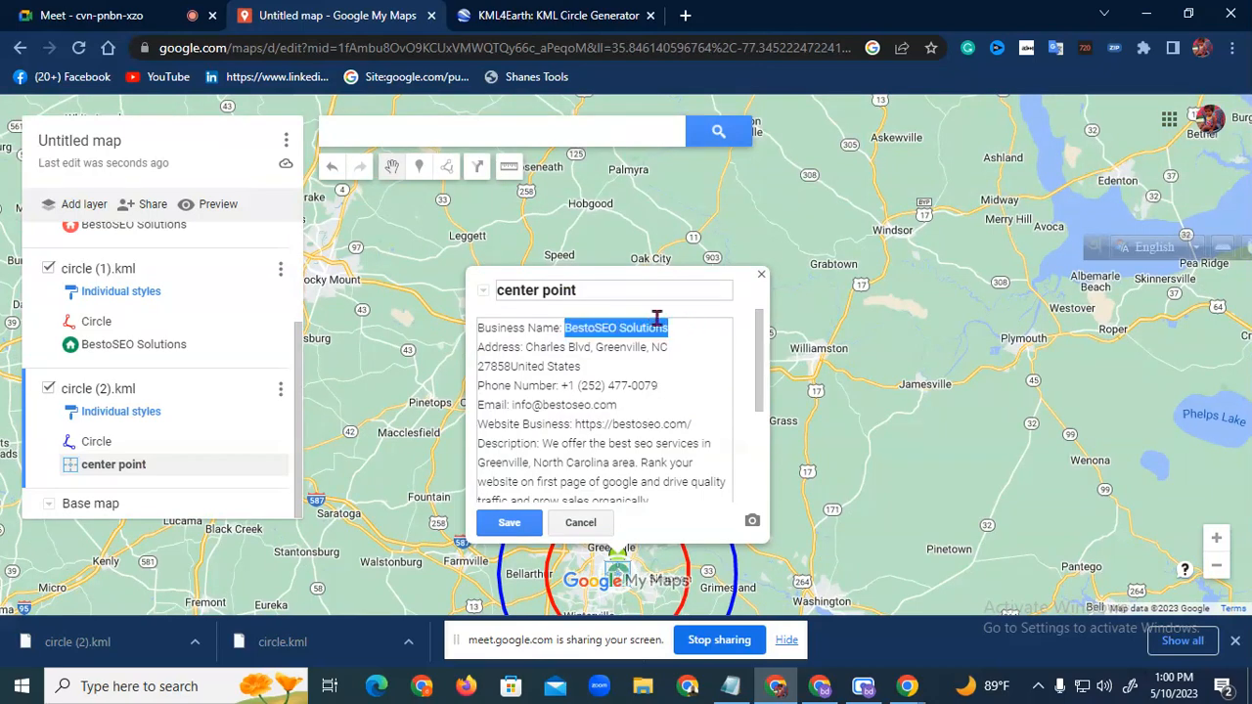
{"action": "triple_click", "coordinate": [599, 293]}
{"action": "scroll", "coordinate": [408, 284], "scroll_direction": "up", "scroll_amount": 1}
{"action": "key", "text": "ctrl+v"}
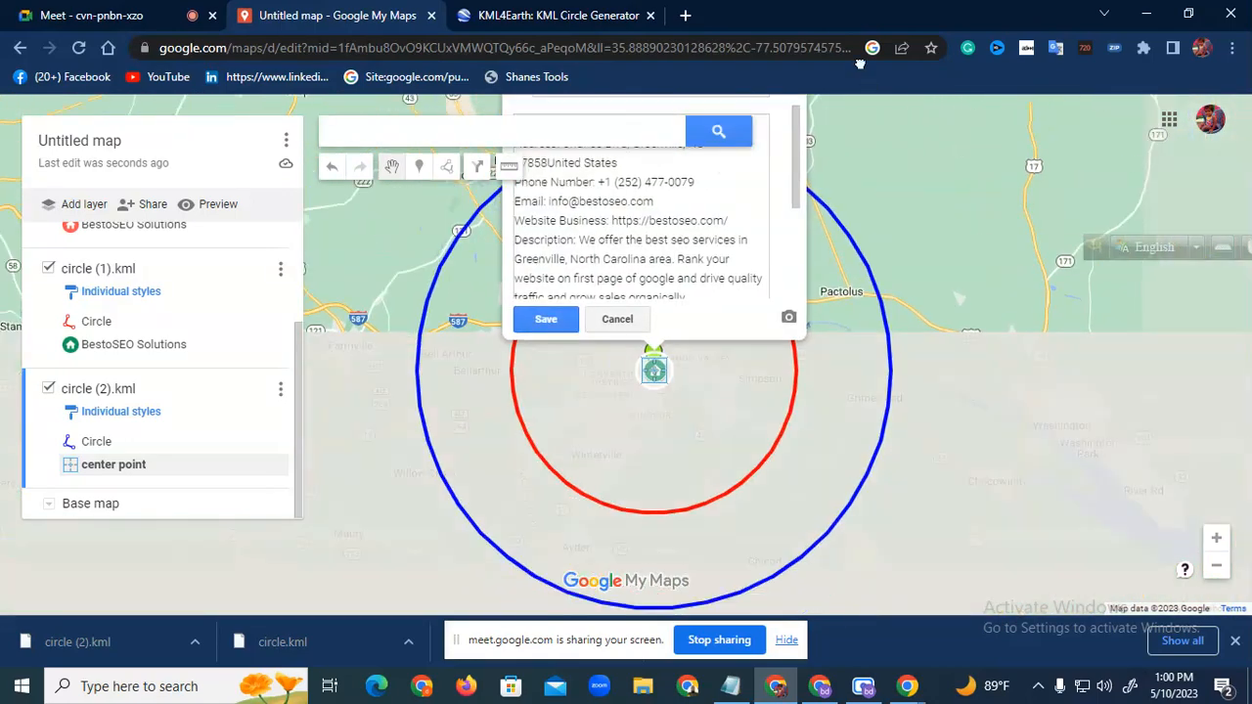
{"action": "left_click", "coordinate": [539, 379]}
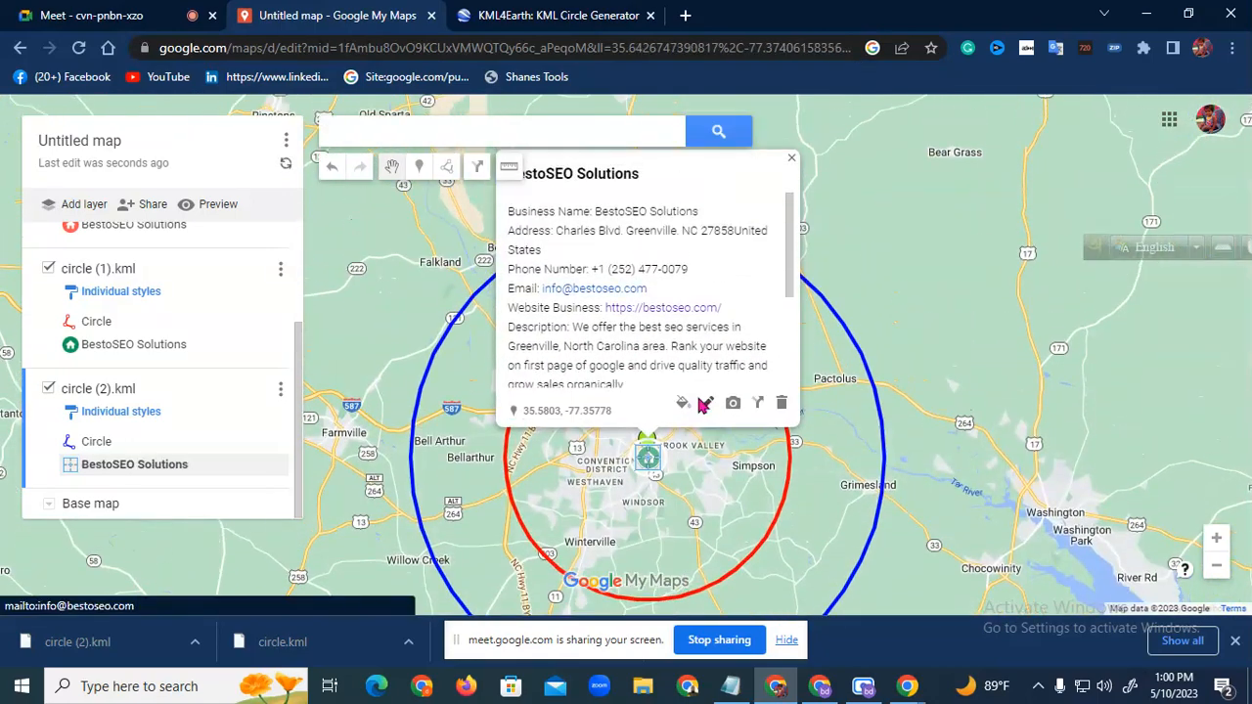
Give the center point of the circle (2).kml layer a purple house icon and close its info window
{"action": "left_click", "coordinate": [684, 402]}
{"action": "left_click", "coordinate": [725, 471]}
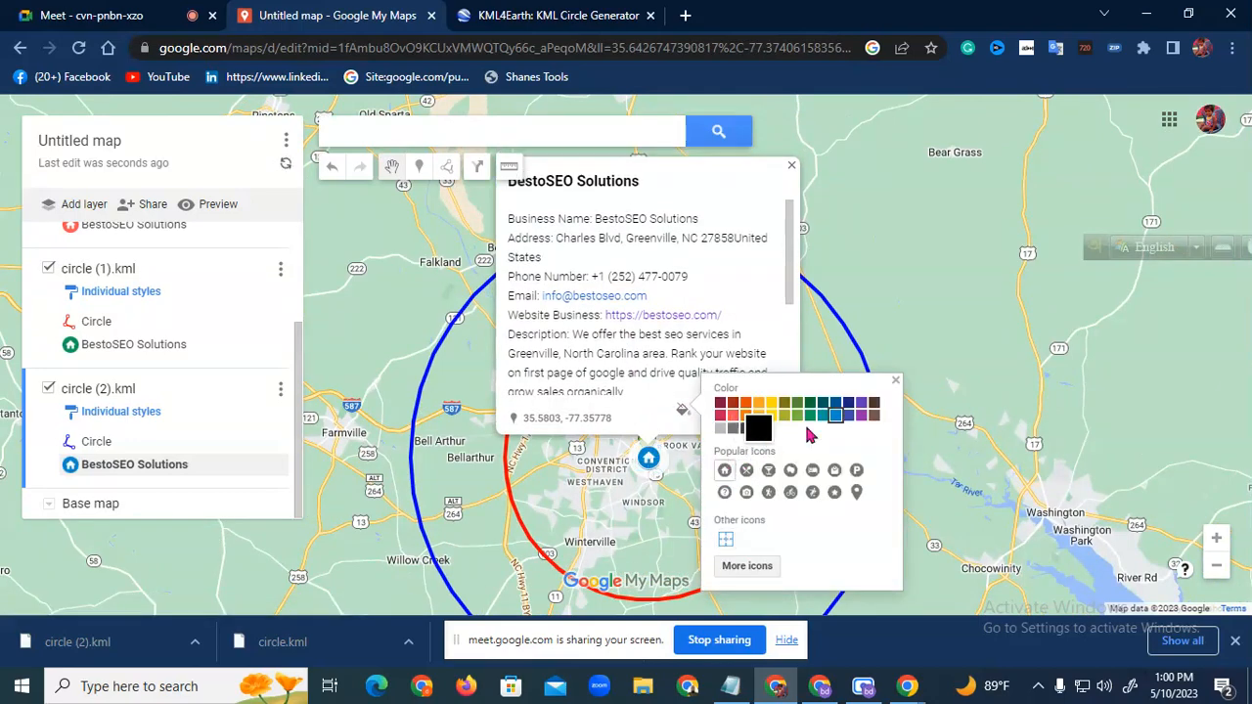
{"action": "left_click", "coordinate": [851, 421]}
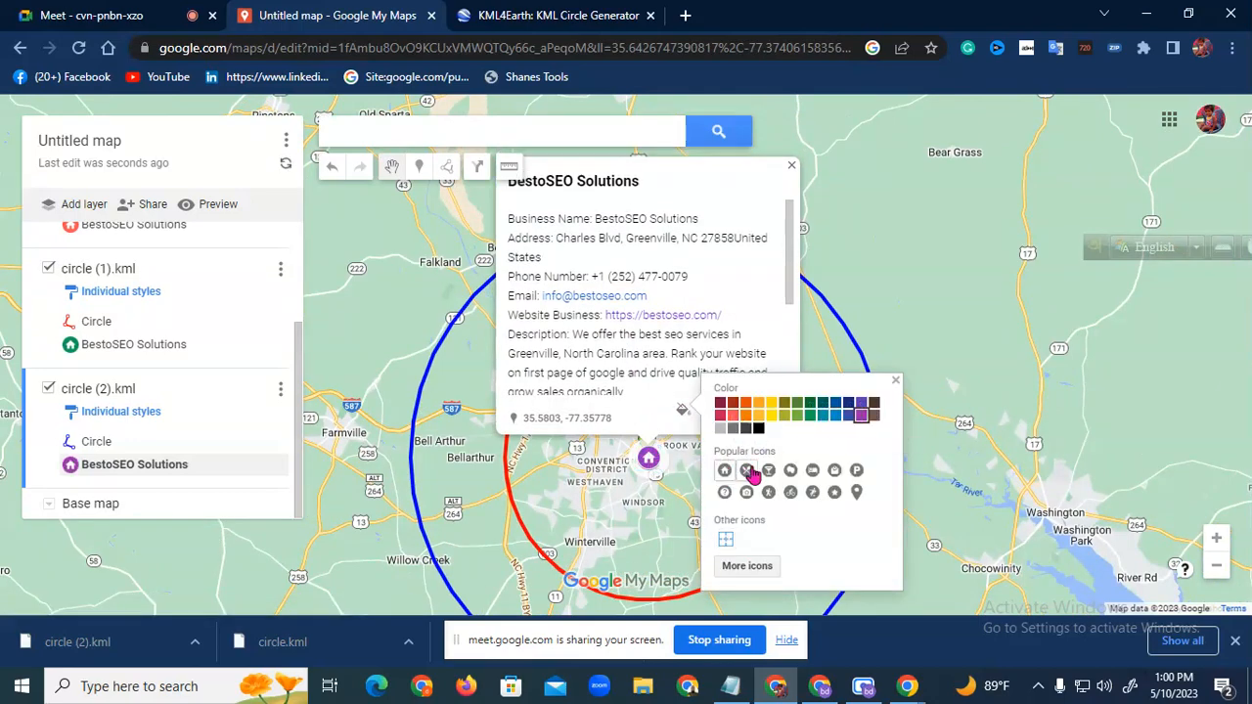
{"action": "left_click", "coordinate": [793, 168]}
{"action": "left_click_drag", "start_coordinate": [599, 499], "coordinate": [603, 399]}
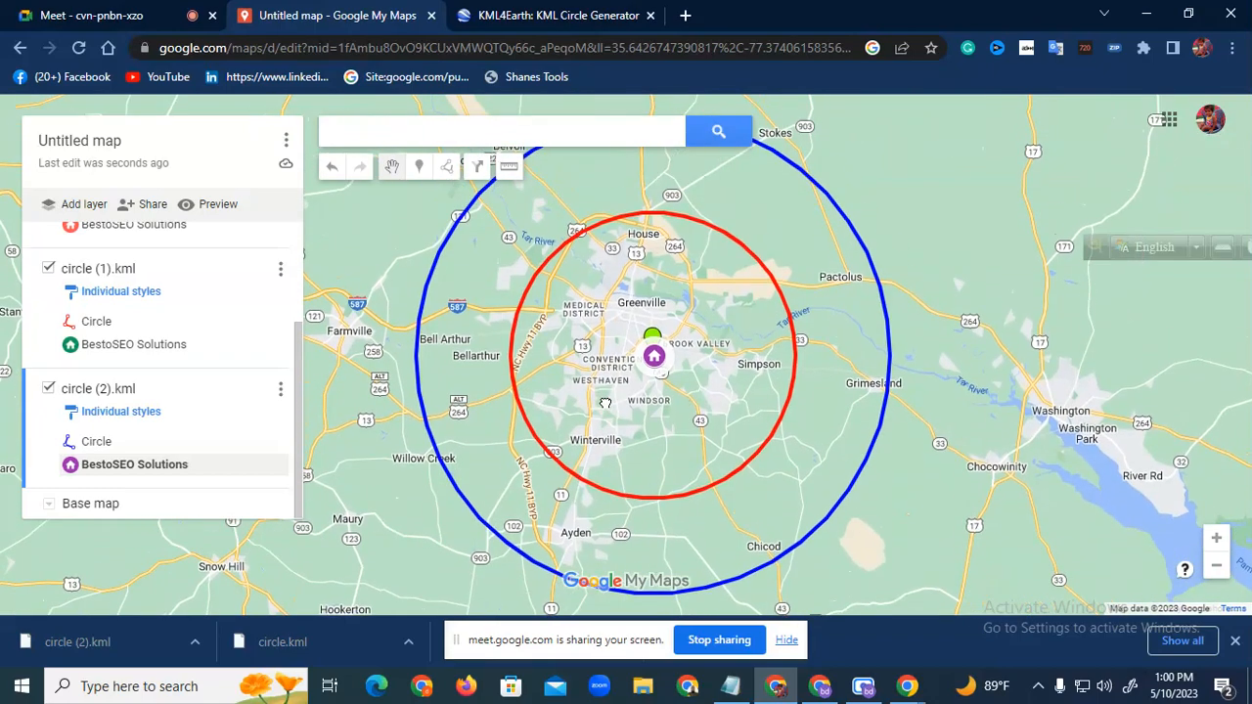
In the KML Circle Generator, set the radius to 20 miles and the color to White, and generate the circle file
{"action": "left_click", "coordinate": [558, 15]}
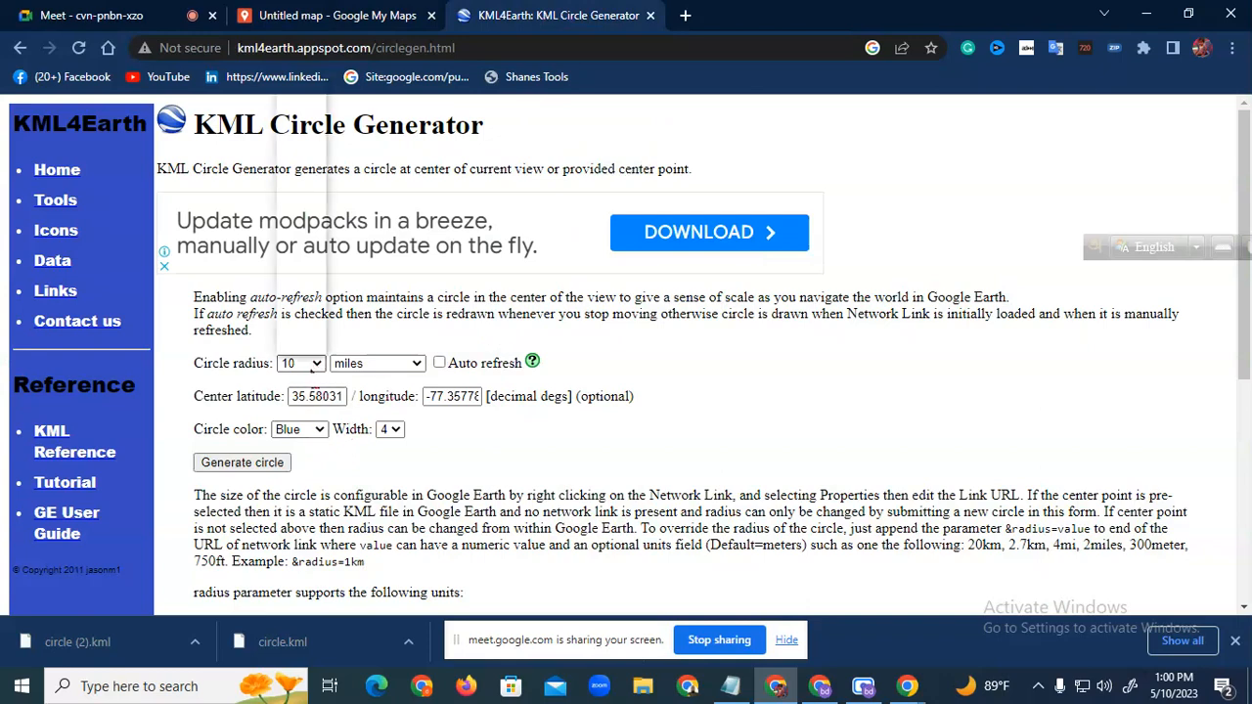
{"action": "left_click", "coordinate": [312, 363]}
{"action": "left_click", "coordinate": [294, 208]}
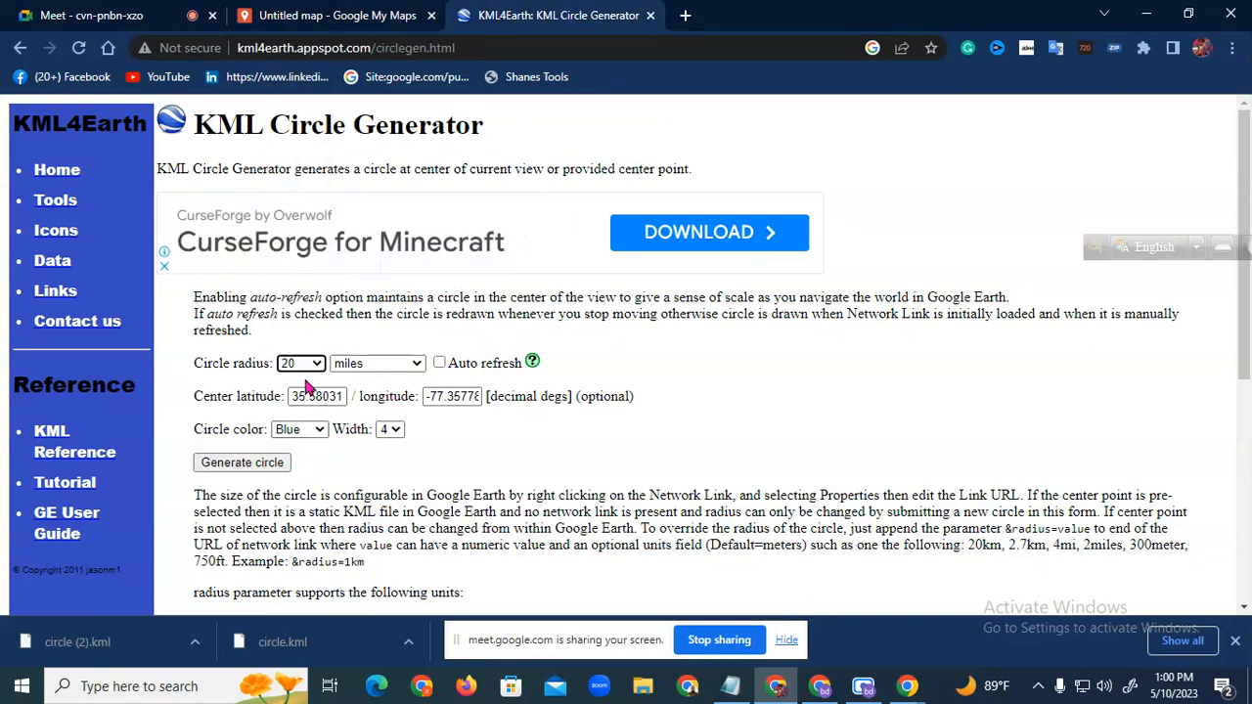
{"action": "left_click", "coordinate": [432, 430]}
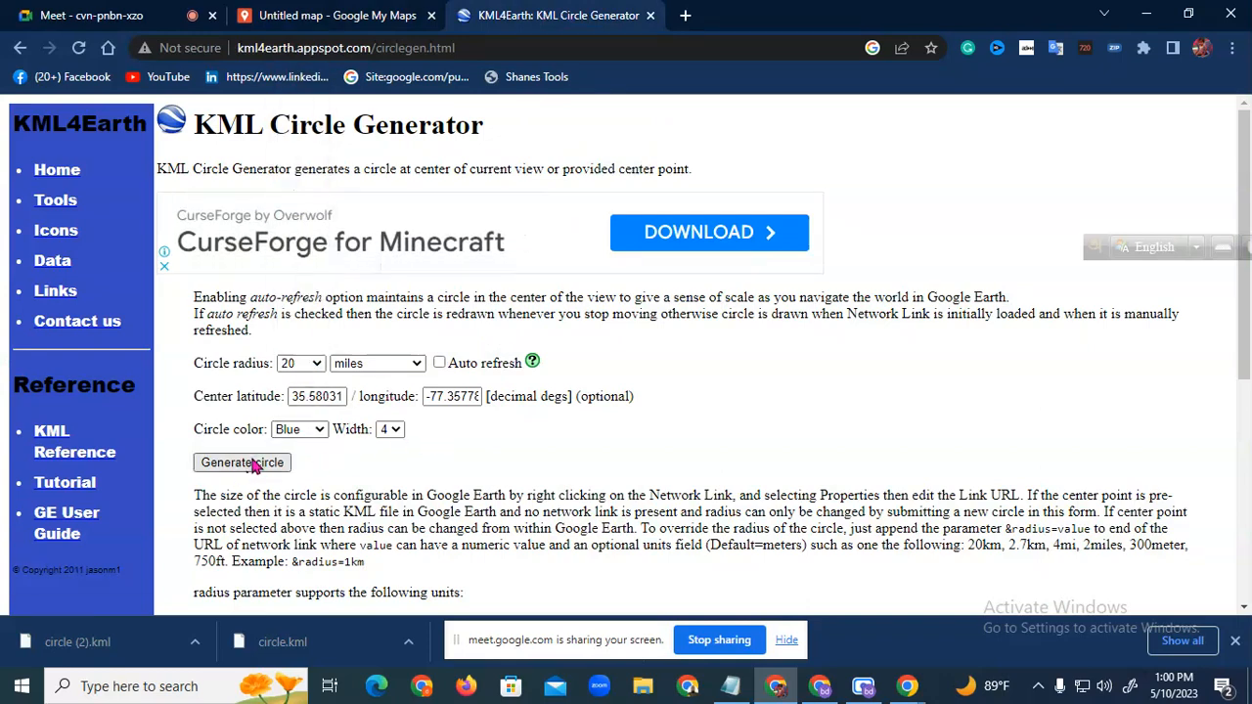
{"action": "left_click", "coordinate": [298, 429]}
{"action": "left_click", "coordinate": [294, 506]}
{"action": "left_click", "coordinate": [242, 463]}
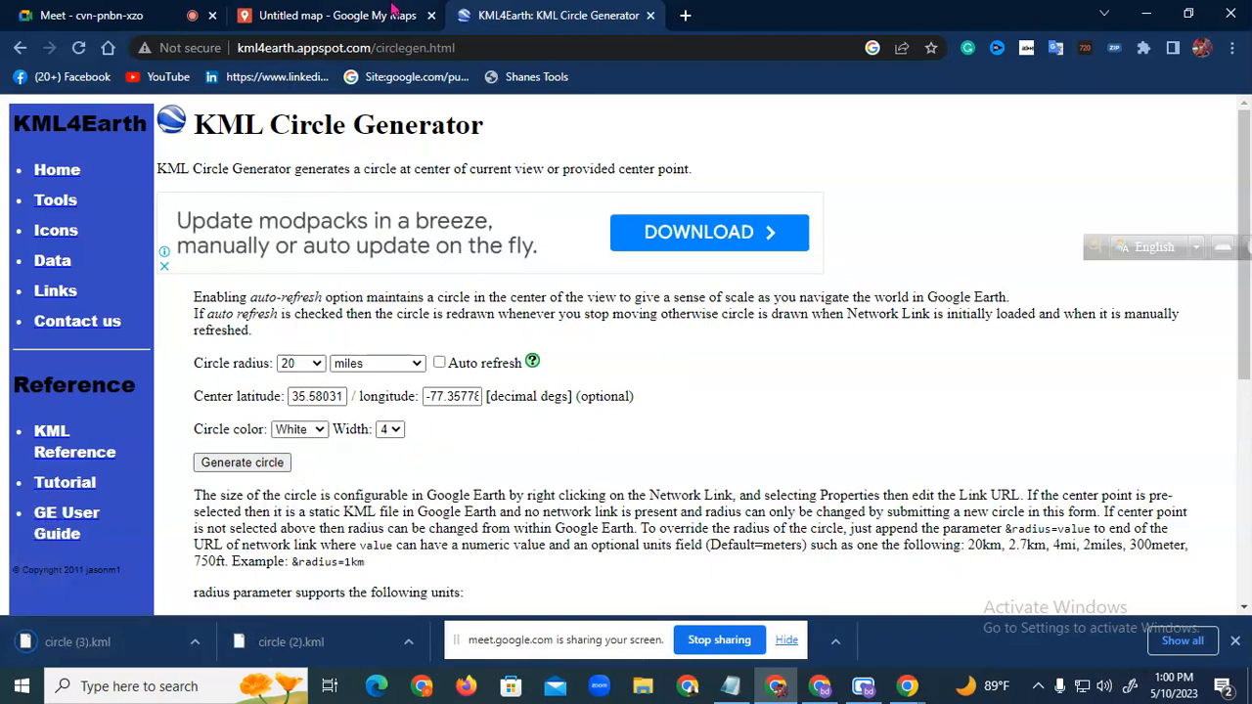
Return to the map and import circle (3).kml from the g map folder into a new layer
{"action": "mouse_move", "coordinate": [356, 9]}
{"action": "left_click", "coordinate": [354, 15]}
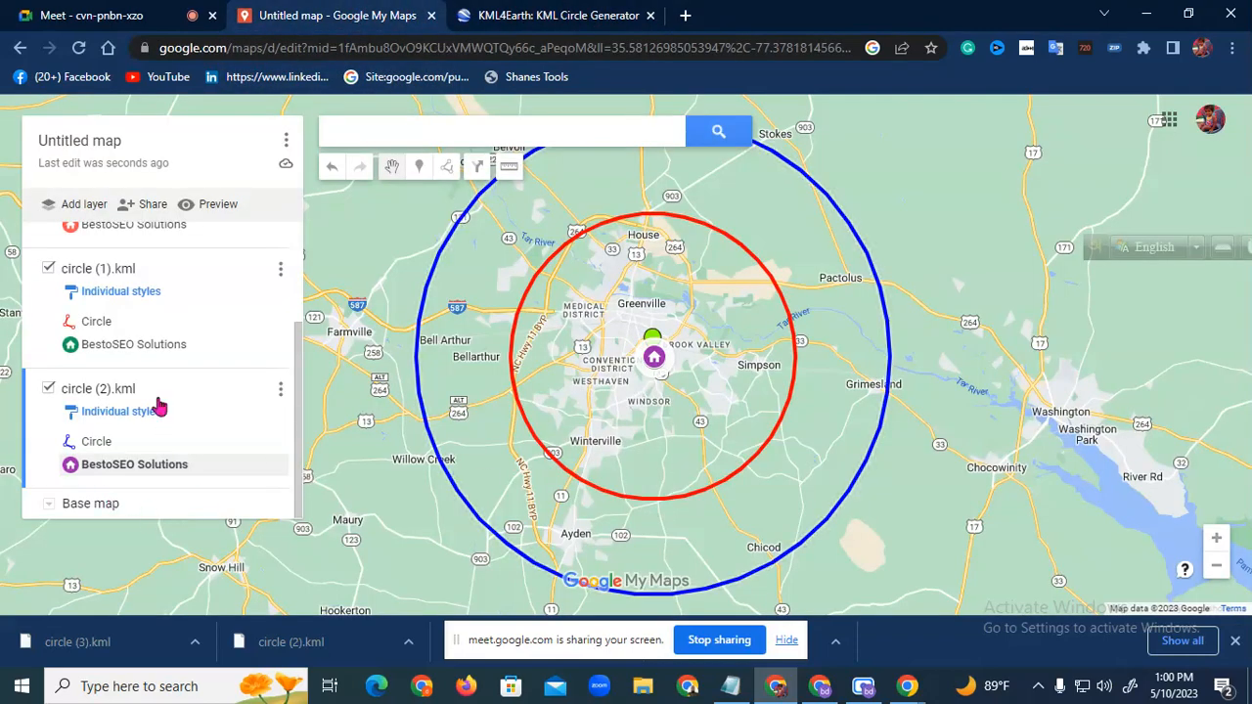
{"action": "left_click", "coordinate": [548, 16]}
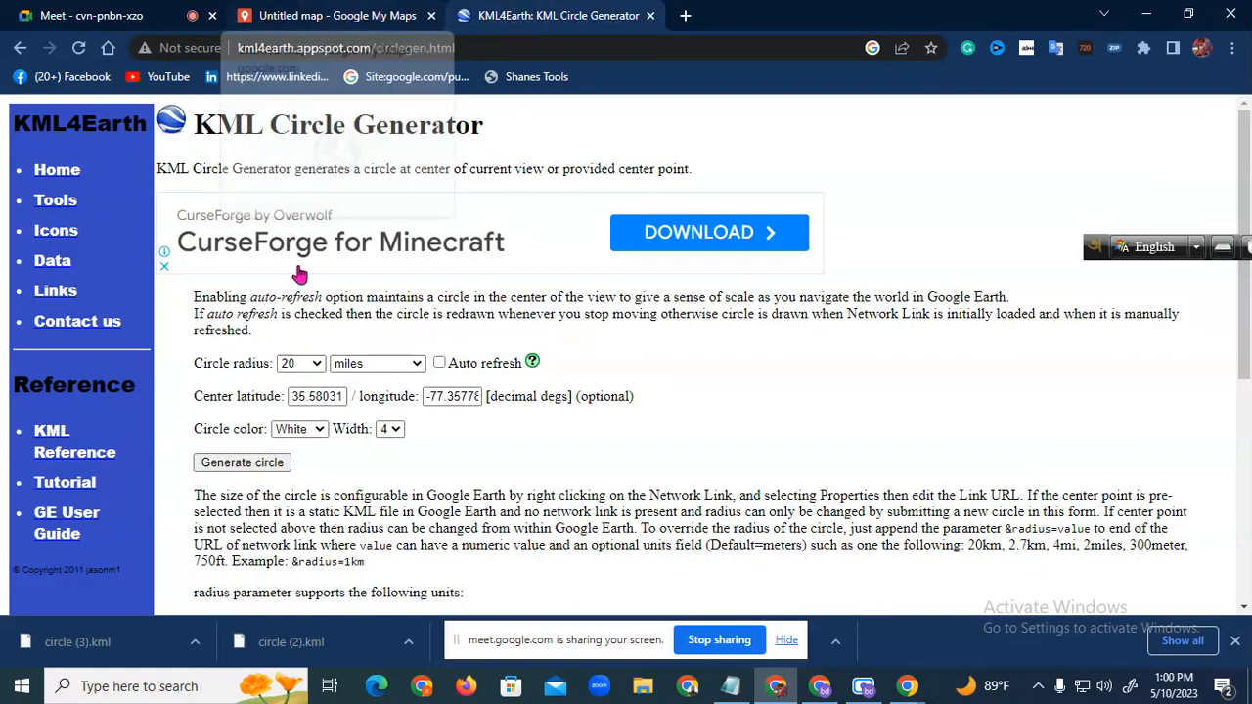
{"action": "left_click", "coordinate": [362, 14]}
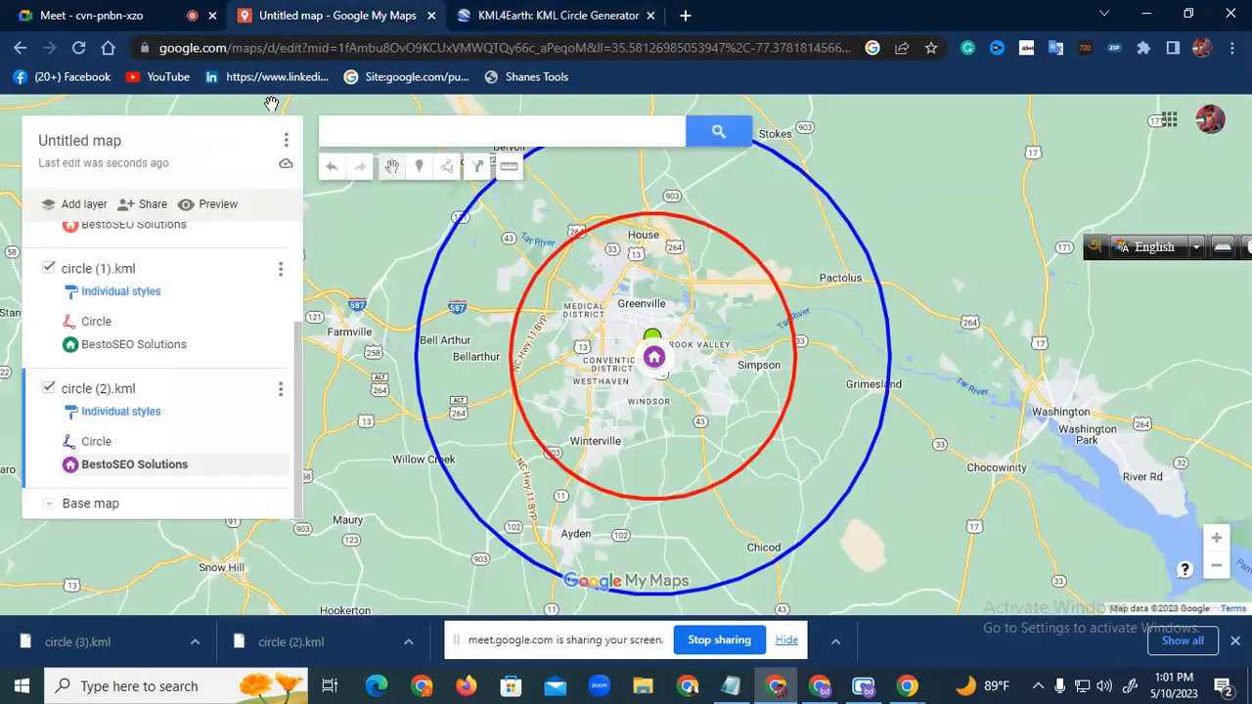
{"action": "scroll", "coordinate": [191, 424], "scroll_direction": "up", "scroll_amount": 2}
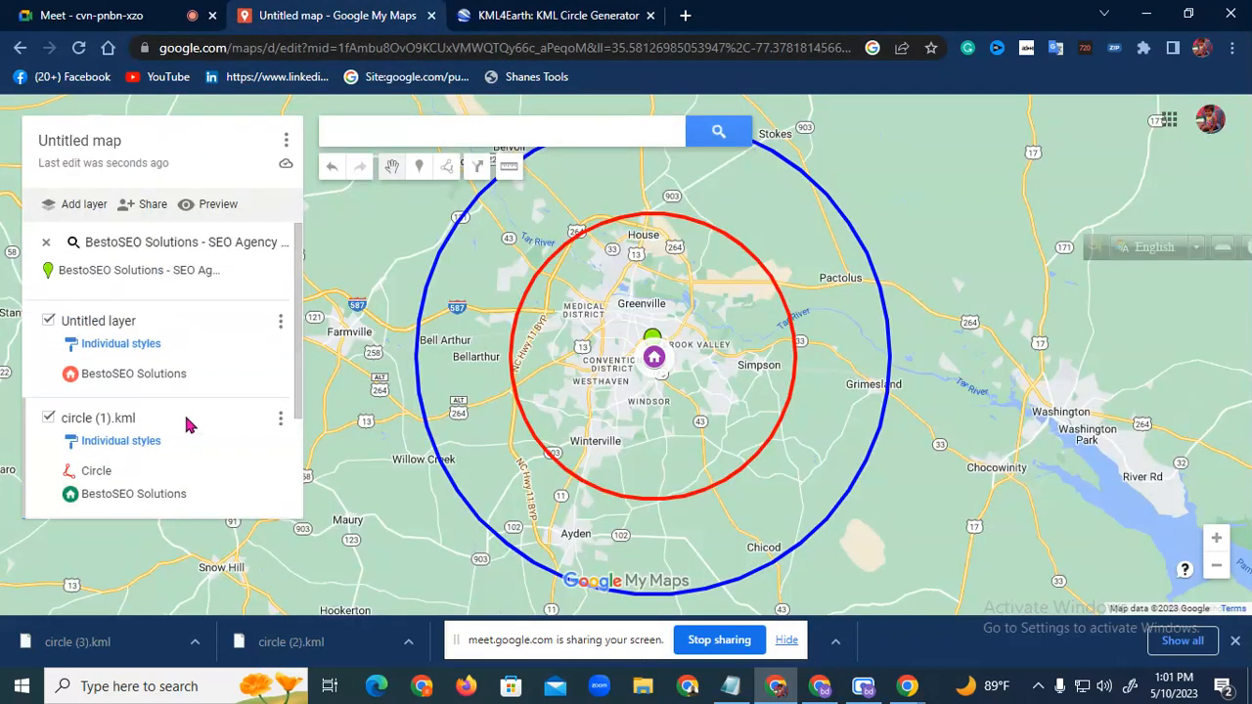
{"action": "scroll", "coordinate": [189, 425], "scroll_direction": "down", "scroll_amount": 2}
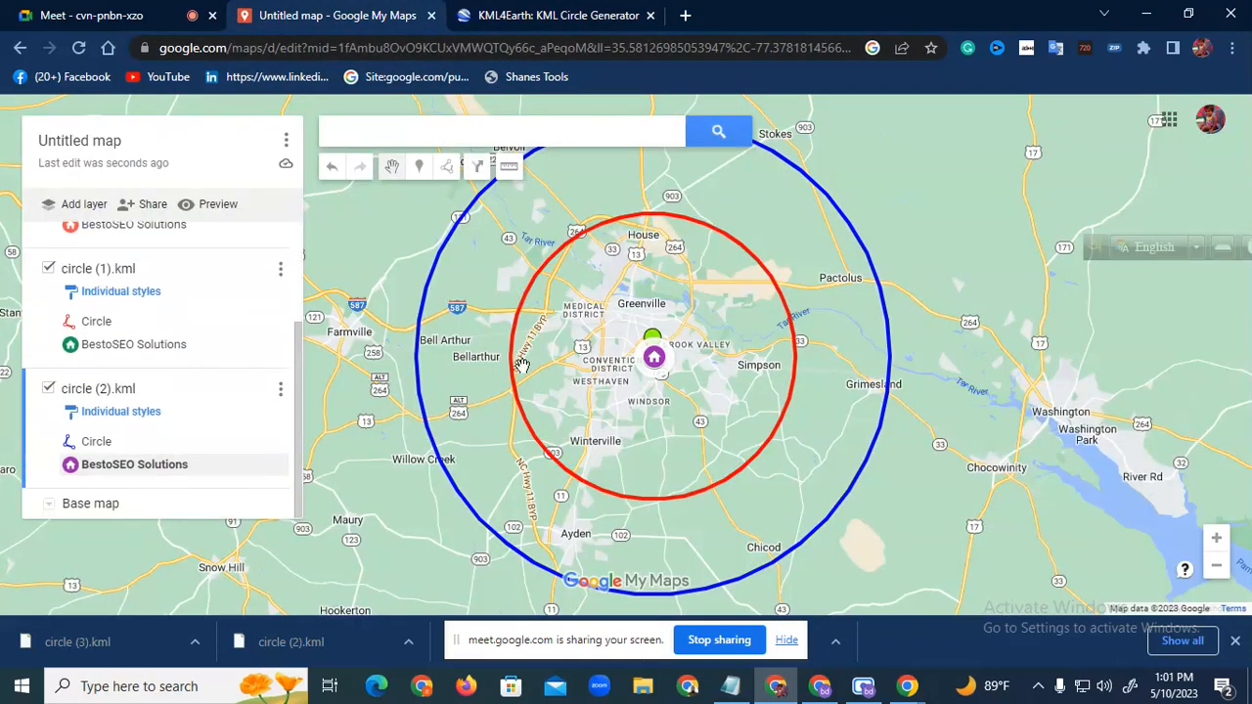
{"action": "scroll", "coordinate": [169, 307], "scroll_direction": "up", "scroll_amount": 1}
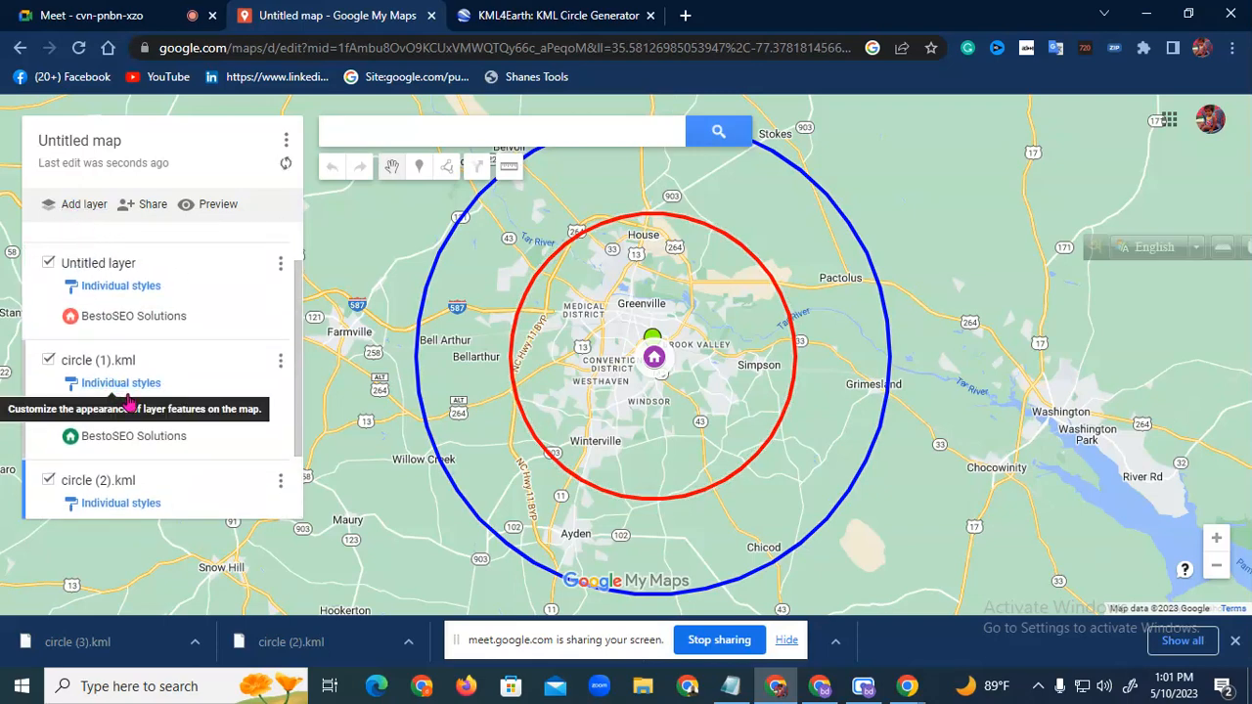
{"action": "left_click", "coordinate": [97, 400]}
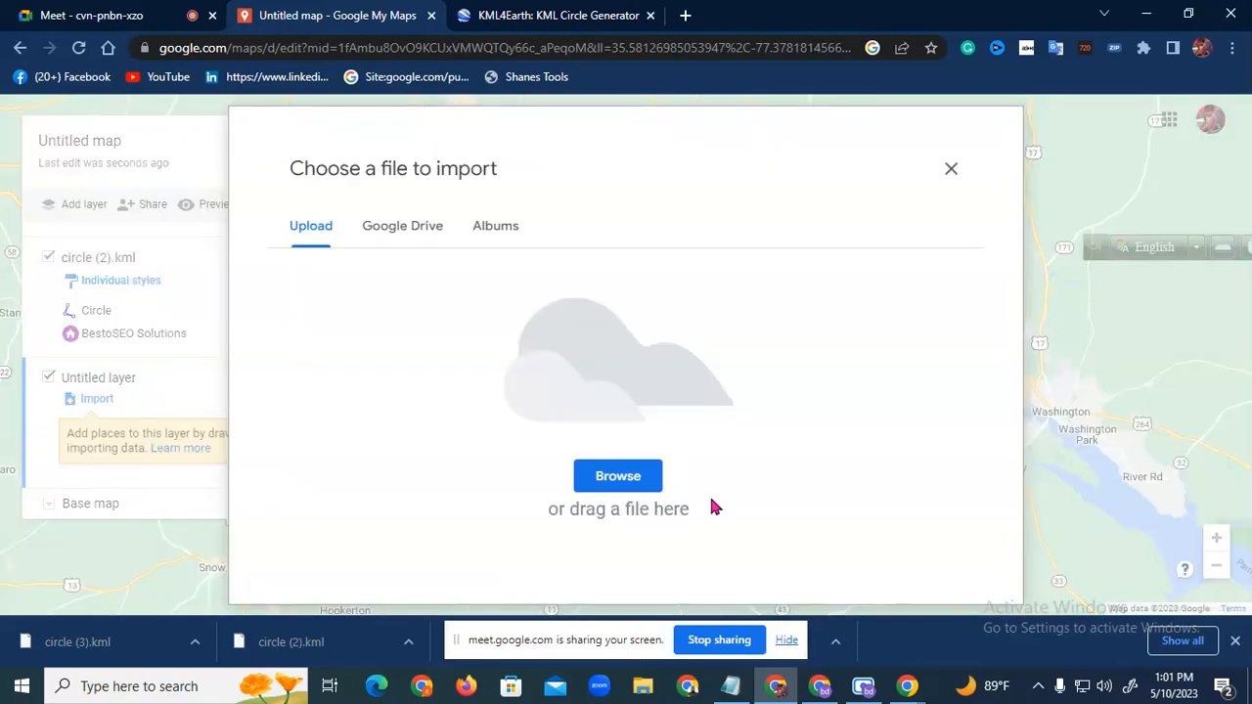
{"action": "left_click", "coordinate": [646, 474]}
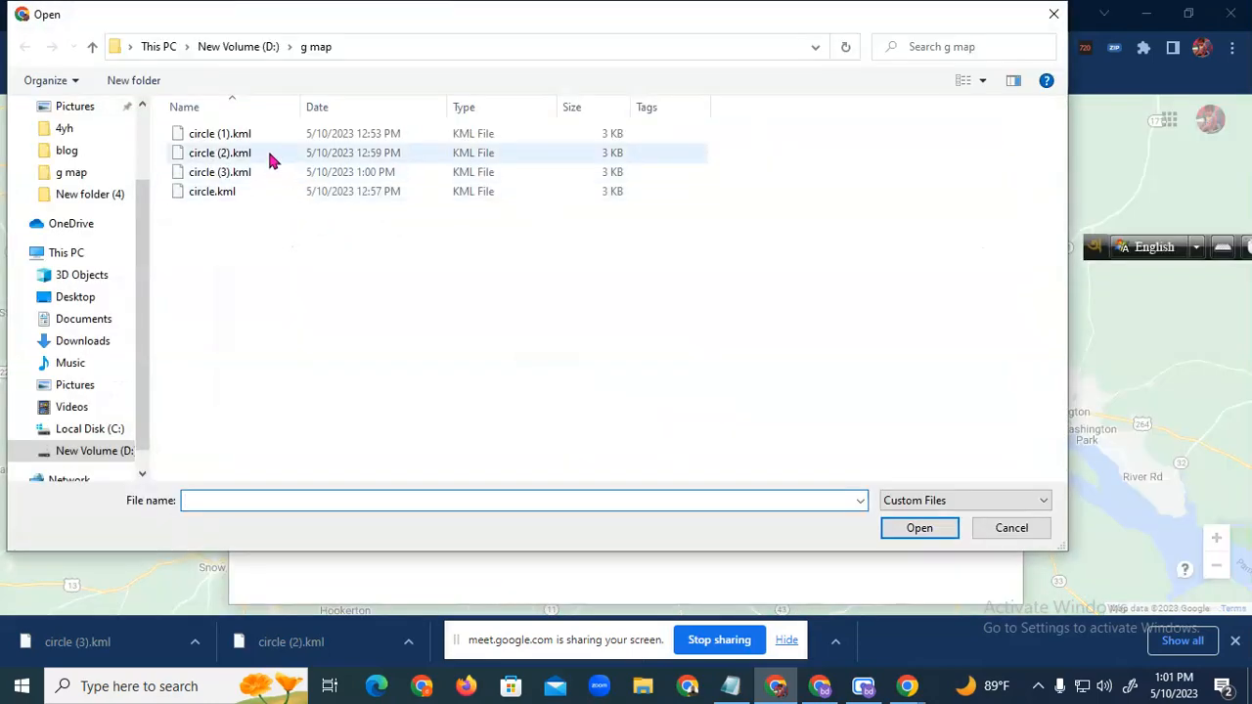
{"action": "double_click", "coordinate": [259, 172]}
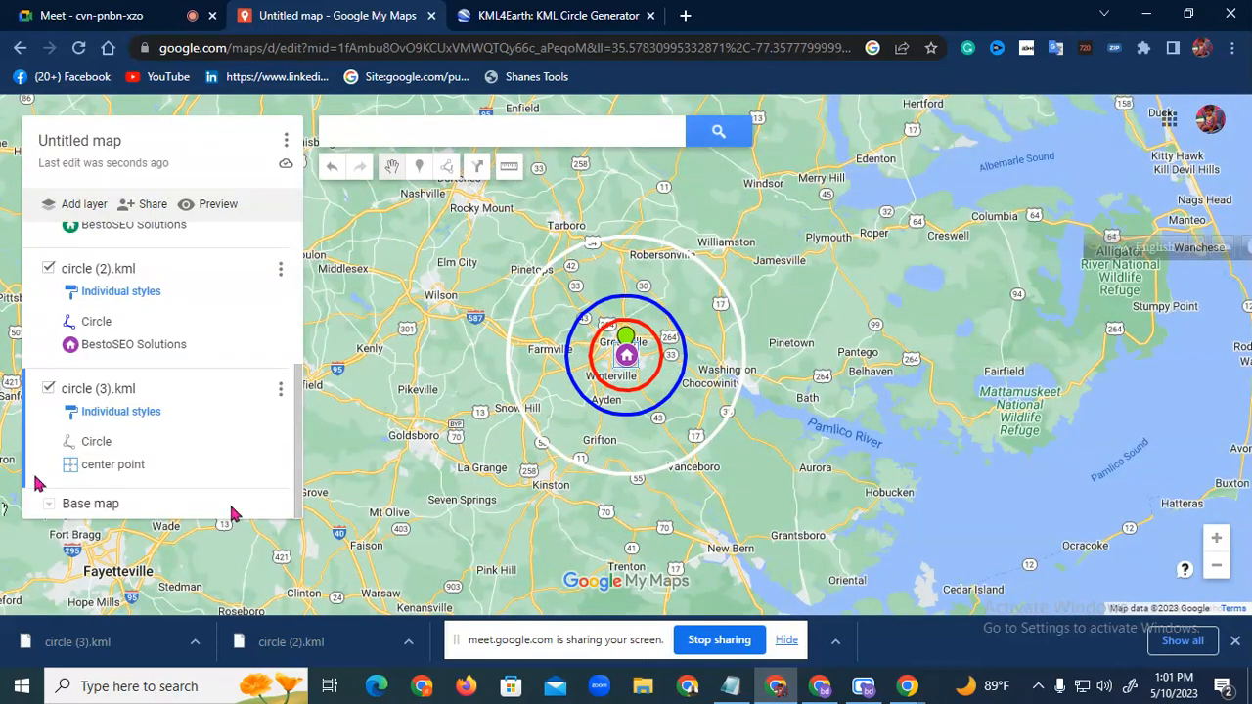
Edit the center point of the circle (3).kml layer and paste the business details copied from Notepad into its description
{"action": "left_click", "coordinate": [114, 465]}
{"action": "left_click", "coordinate": [687, 301]}
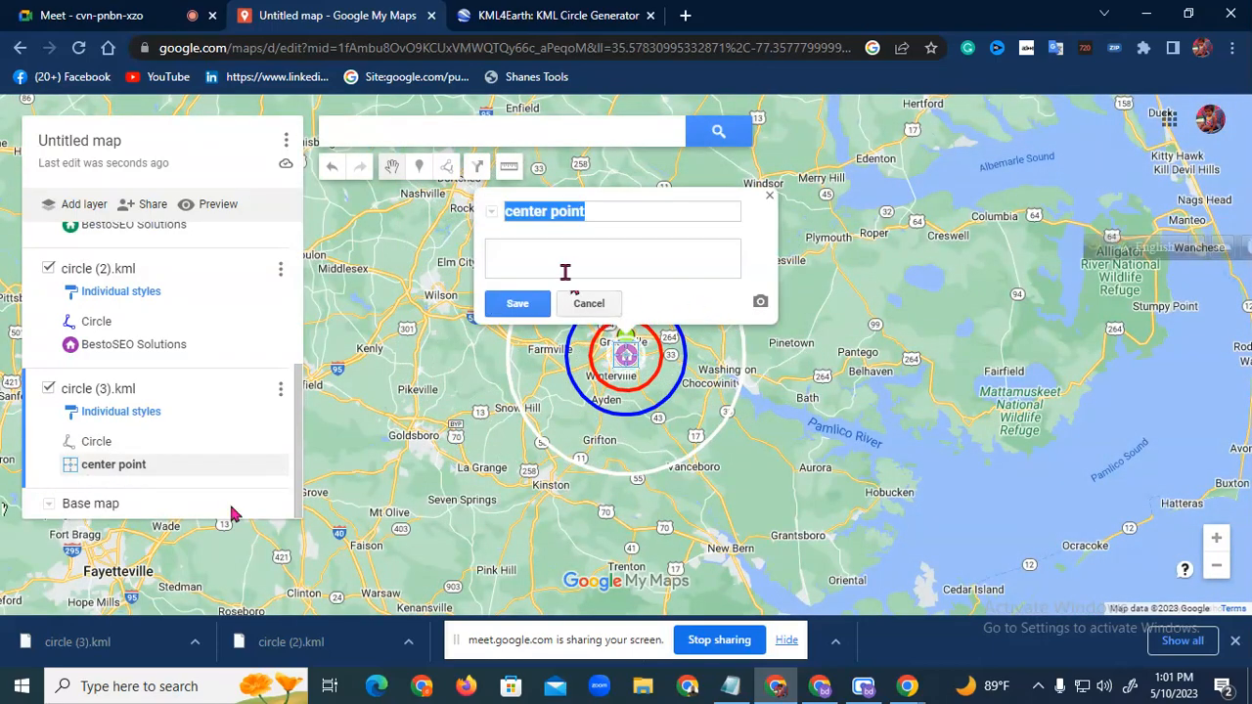
{"action": "left_click", "coordinate": [730, 685]}
{"action": "right_click", "coordinate": [531, 289]}
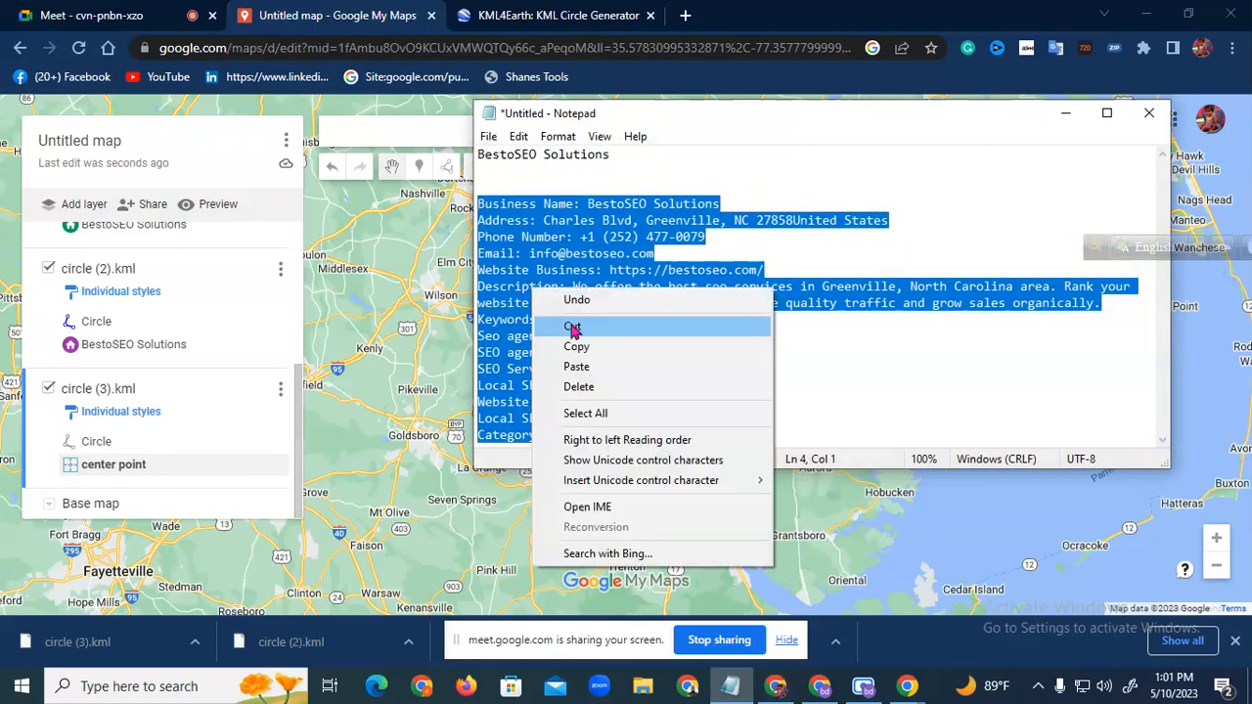
{"action": "left_click", "coordinate": [587, 350]}
{"action": "left_click", "coordinate": [1061, 113]}
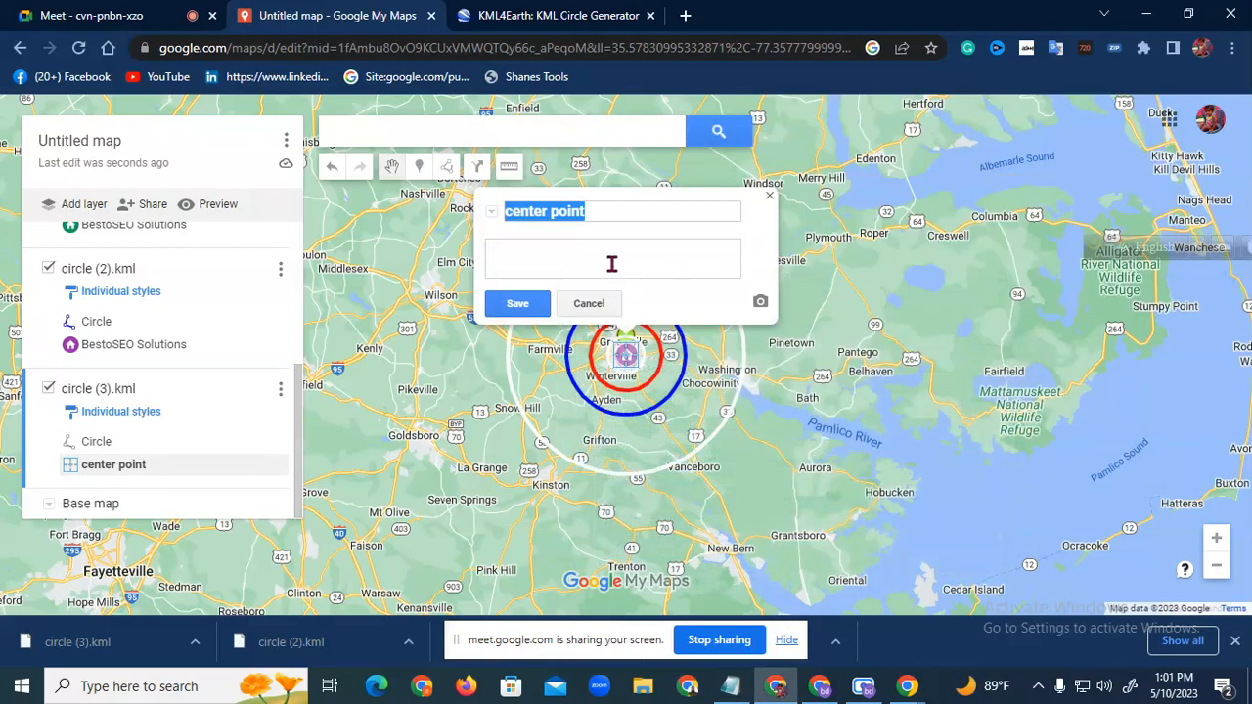
{"action": "left_click", "coordinate": [589, 248]}
{"action": "key", "text": "ctrl+v"}
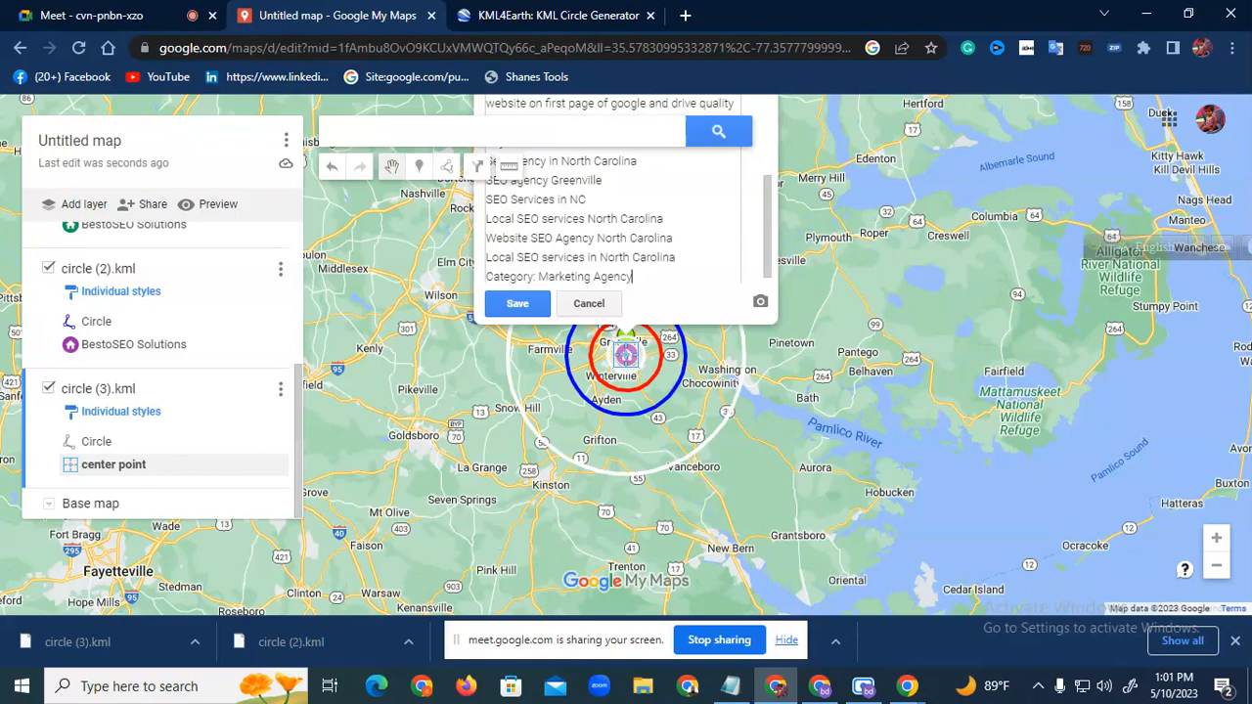
Copy BestoSEO Solutions from Notepad, use it as the title of the circle (3).kml center point, and save the marker
{"action": "left_click", "coordinate": [730, 686]}
{"action": "left_click", "coordinate": [626, 159]}
{"action": "left_click", "coordinate": [471, 171]}
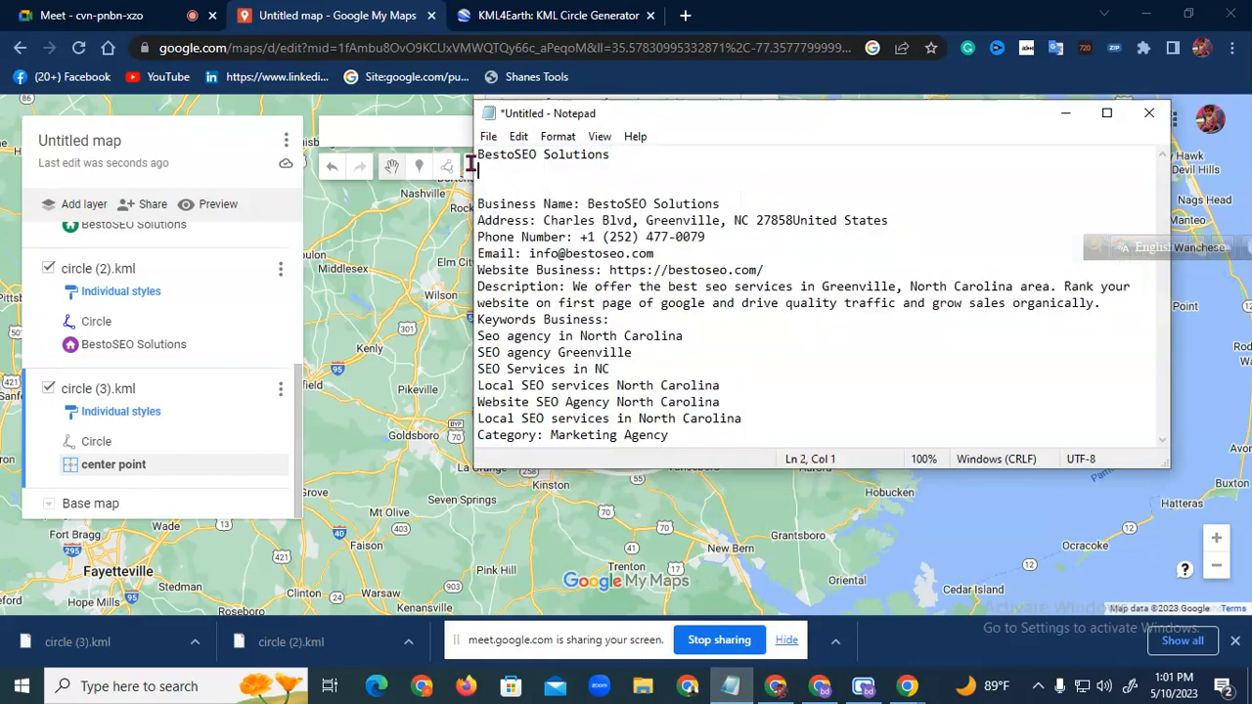
{"action": "left_click_drag", "start_coordinate": [619, 156], "coordinate": [471, 161]}
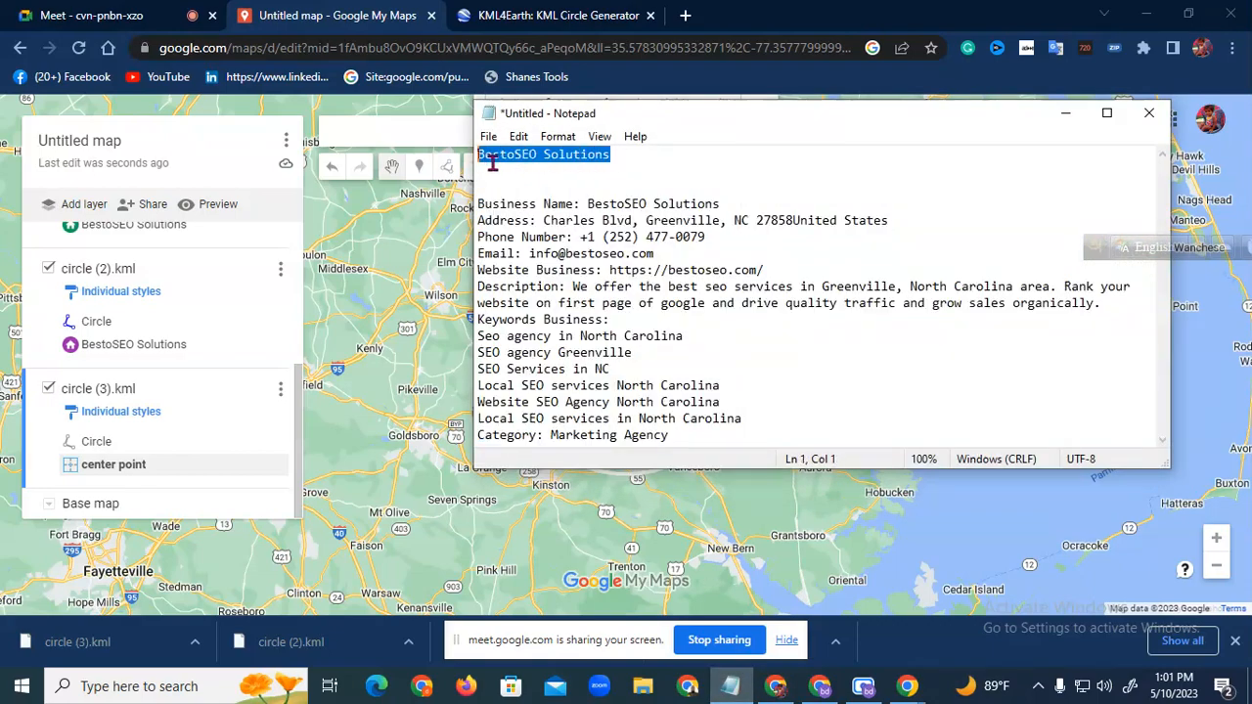
{"action": "left_click", "coordinate": [1067, 112]}
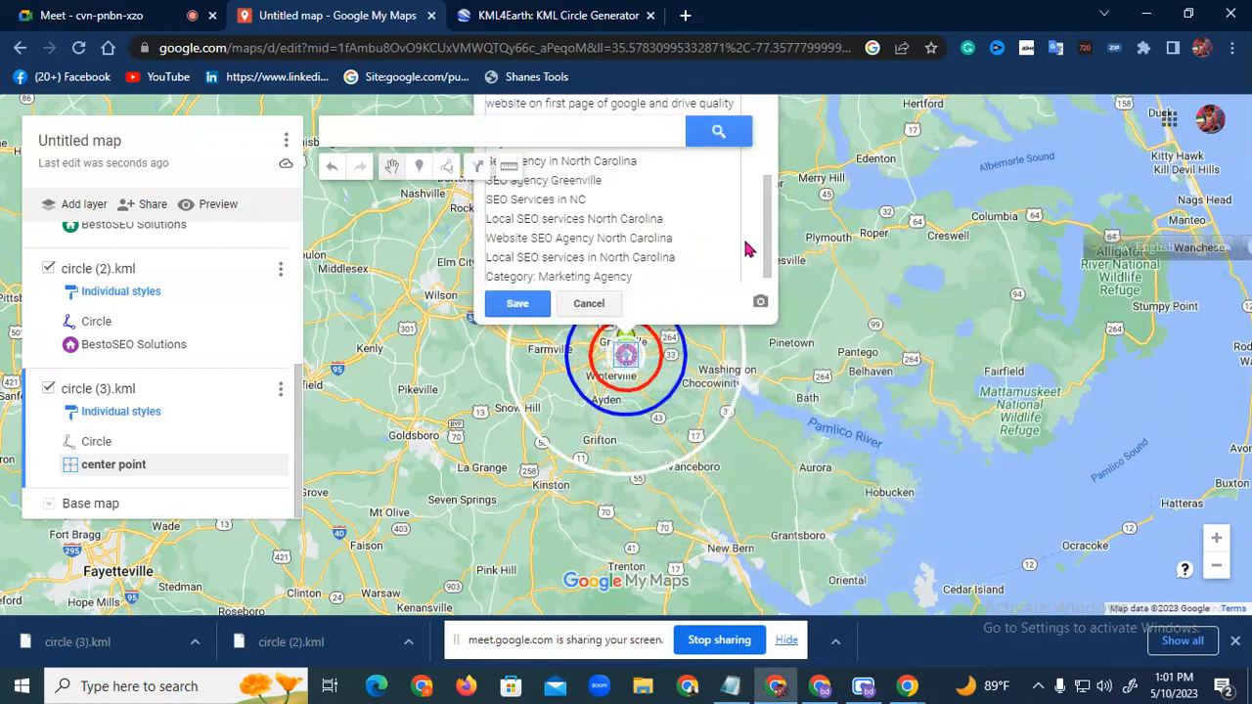
{"action": "left_click_drag", "start_coordinate": [827, 290], "coordinate": [825, 483]}
{"action": "left_click_drag", "start_coordinate": [593, 267], "coordinate": [454, 262]}
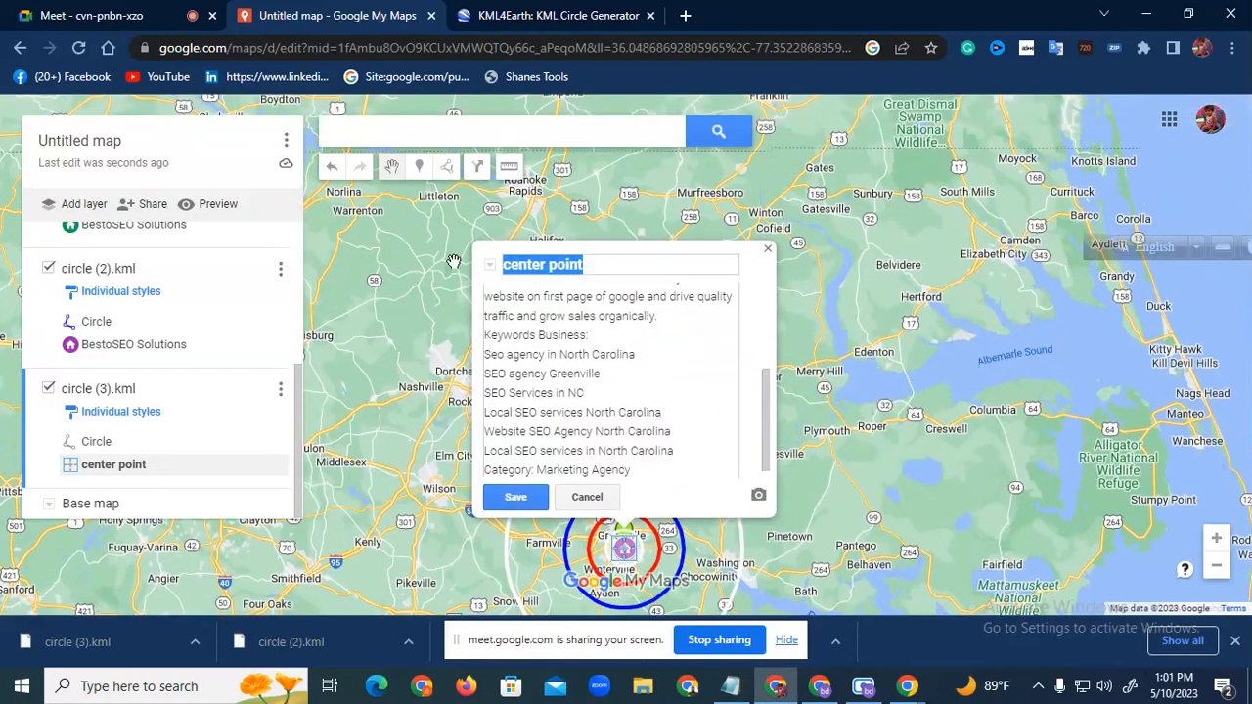
{"action": "key", "text": "ctrl+v"}
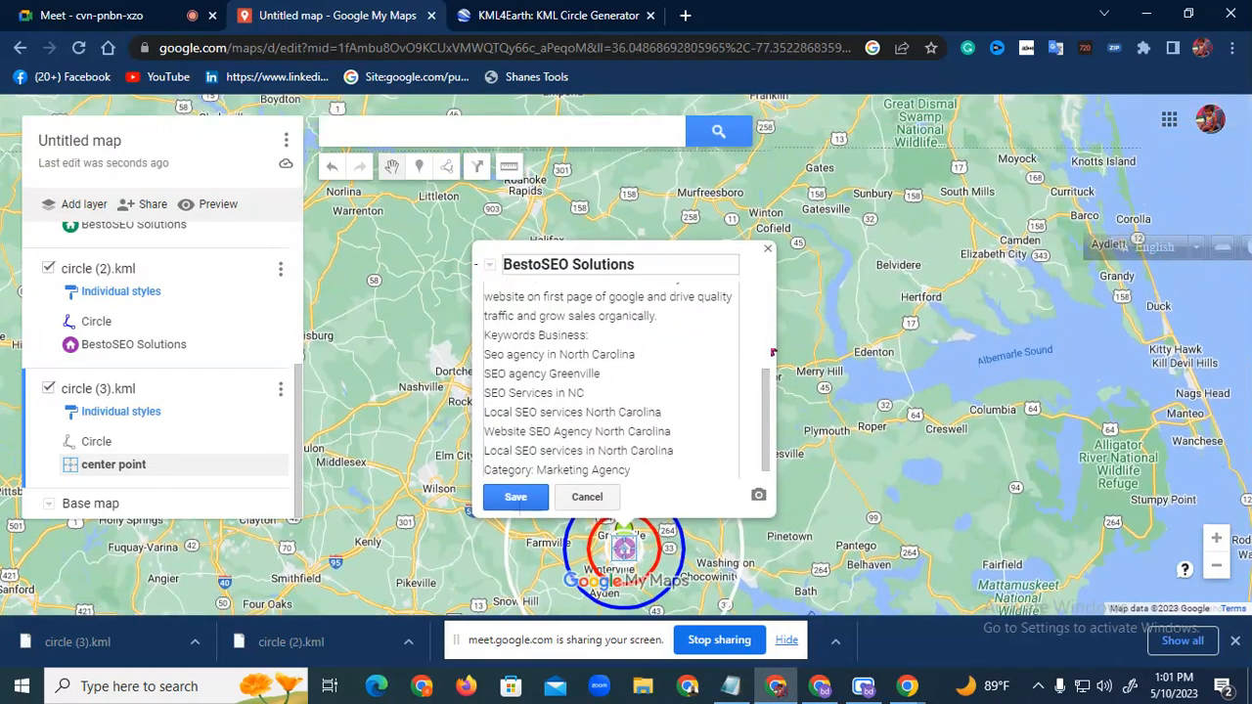
{"action": "left_click", "coordinate": [515, 499]}
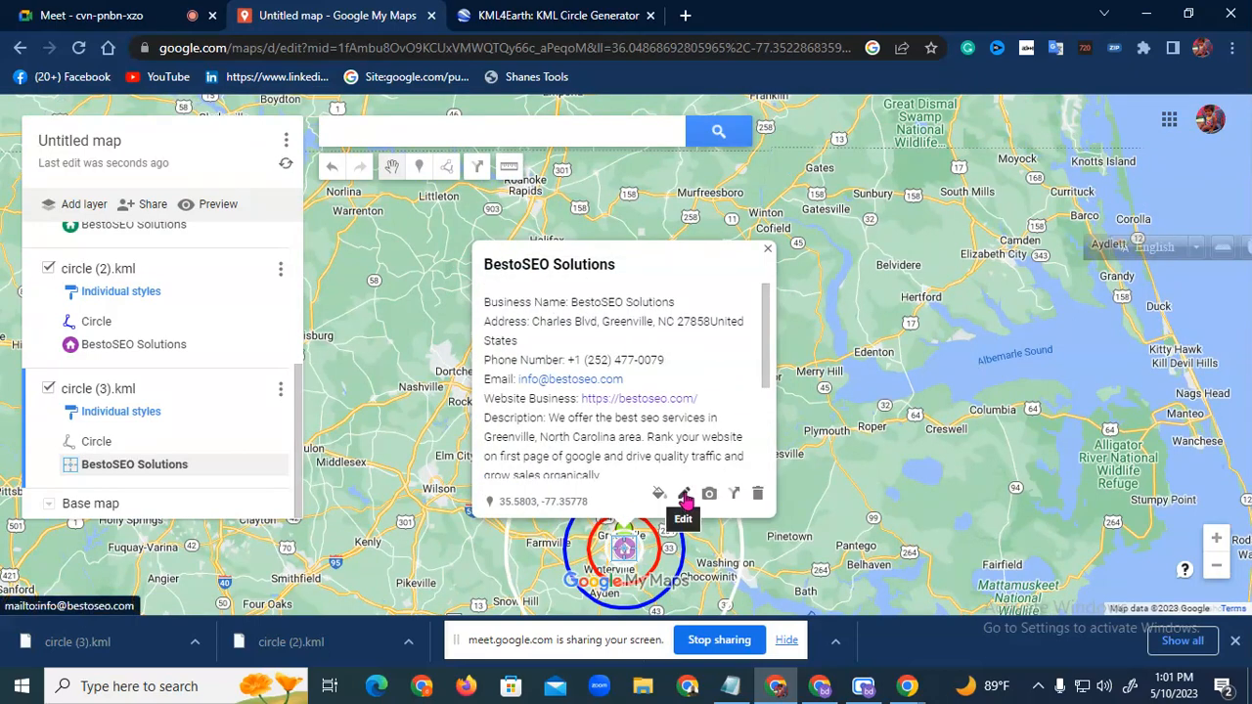
Give the center point of the circle (3).kml layer a brown house icon and close its info window
{"action": "left_click", "coordinate": [661, 496]}
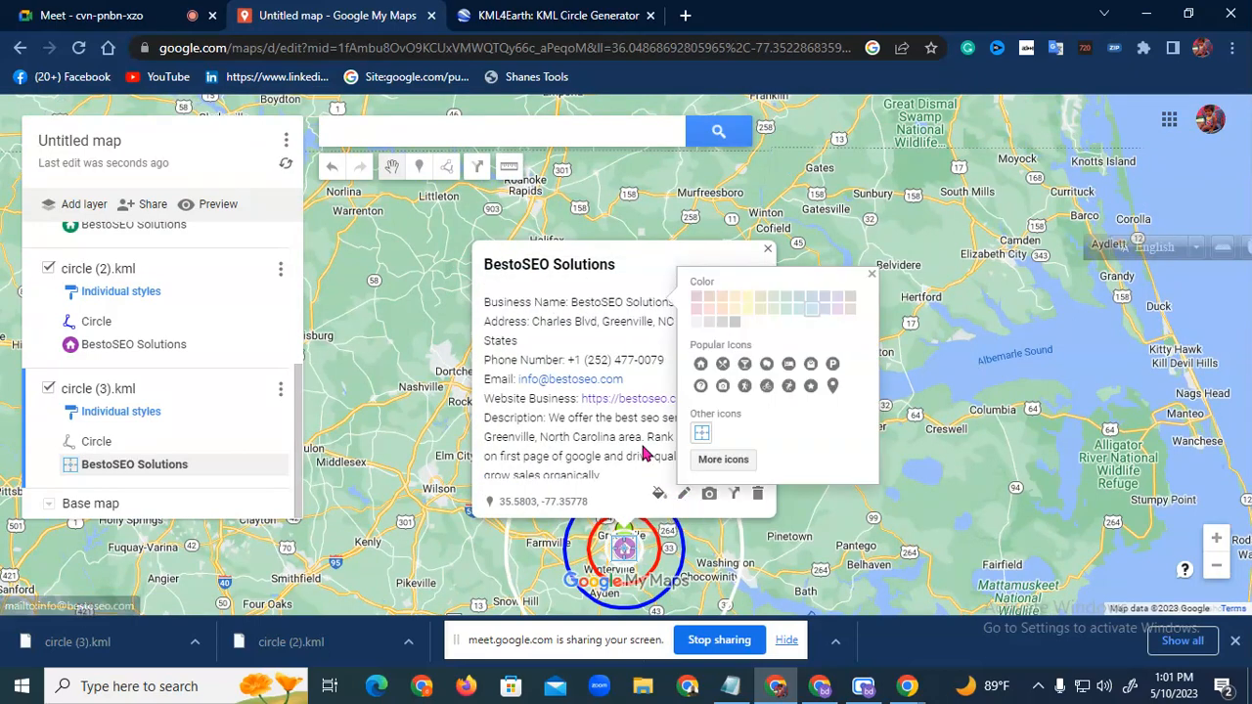
{"action": "left_click", "coordinate": [700, 364]}
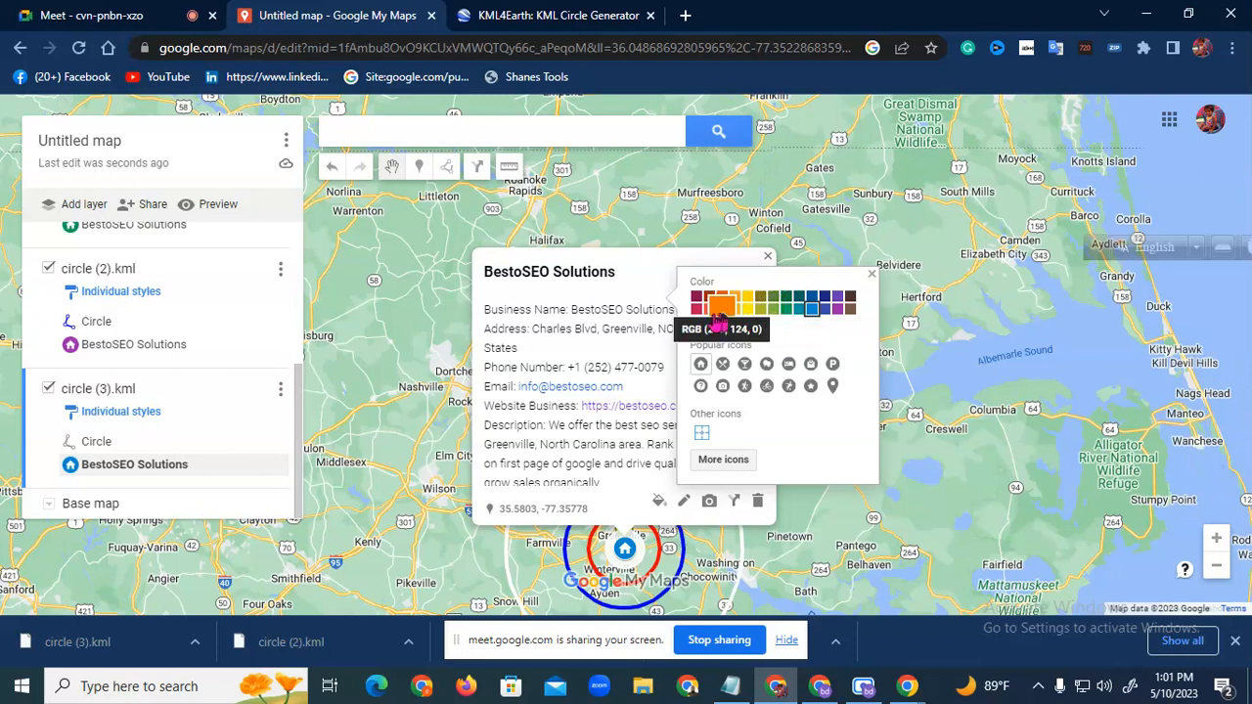
{"action": "left_click", "coordinate": [851, 310]}
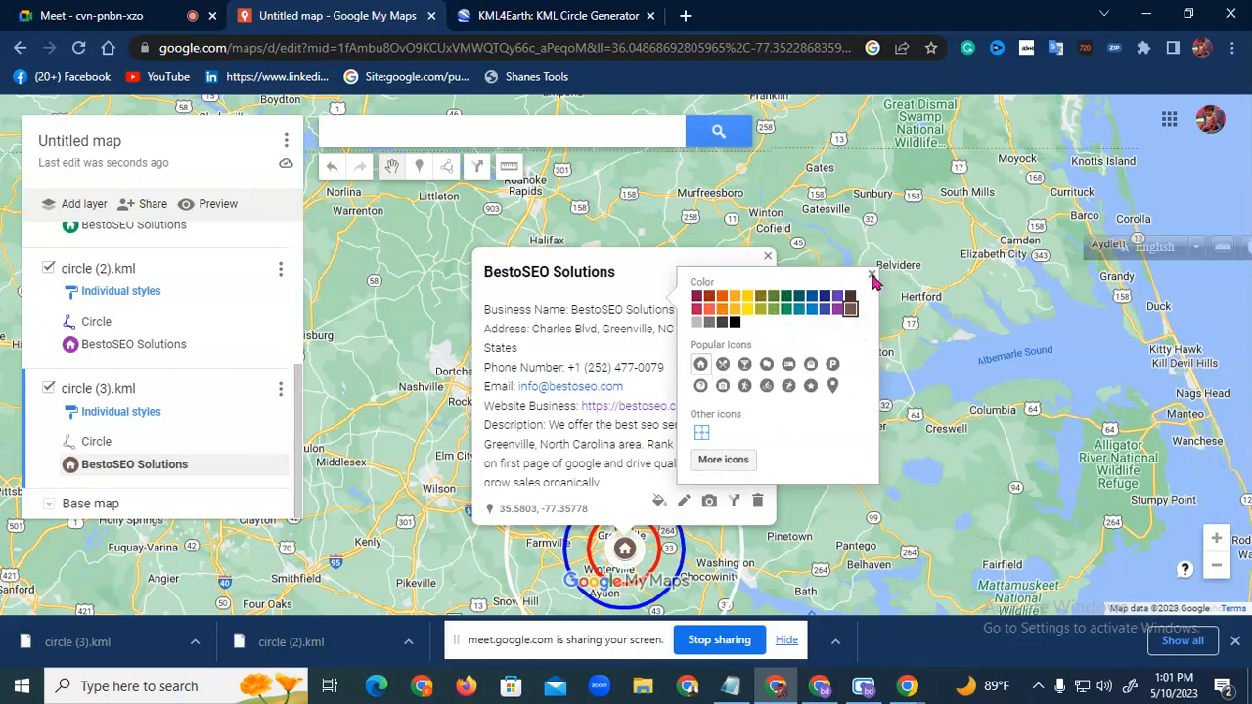
{"action": "left_click", "coordinate": [872, 274]}
{"action": "left_click", "coordinate": [768, 257]}
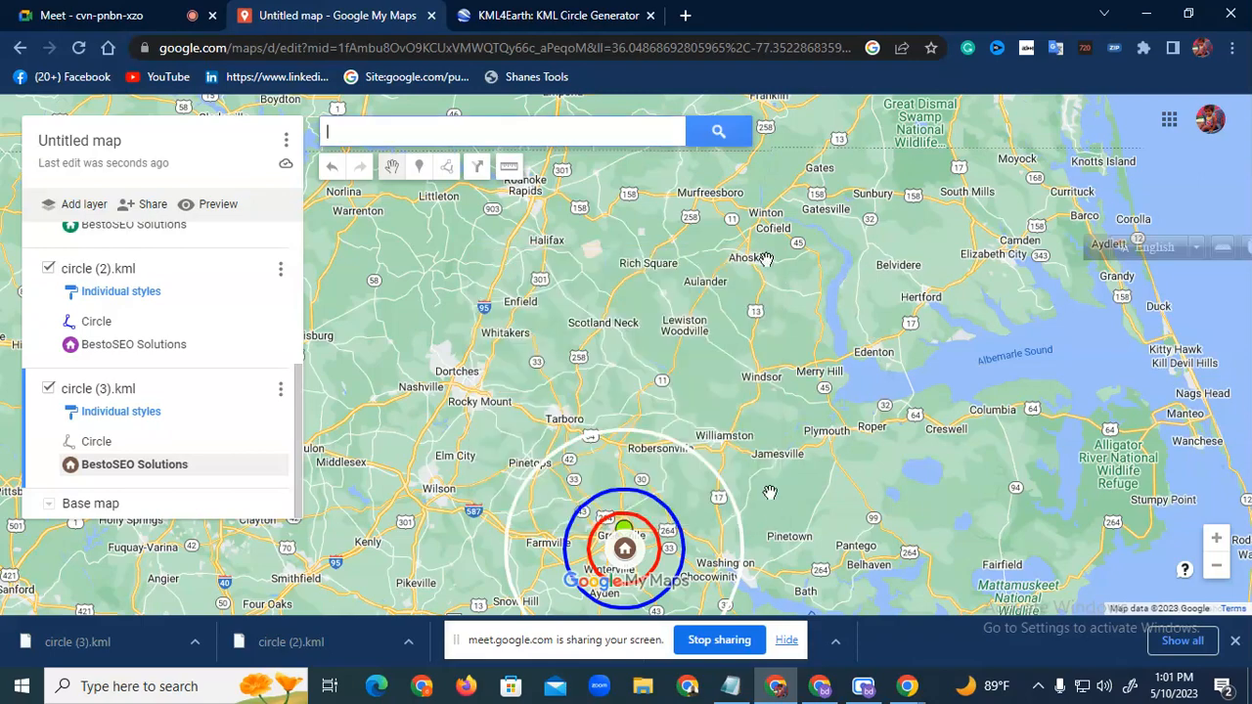
Open the name of the circle (1).kml layer for editing and save it
{"action": "left_click_drag", "start_coordinate": [771, 297], "coordinate": [760, 209]}
{"action": "scroll", "coordinate": [701, 334], "scroll_direction": "up", "scroll_amount": 1}
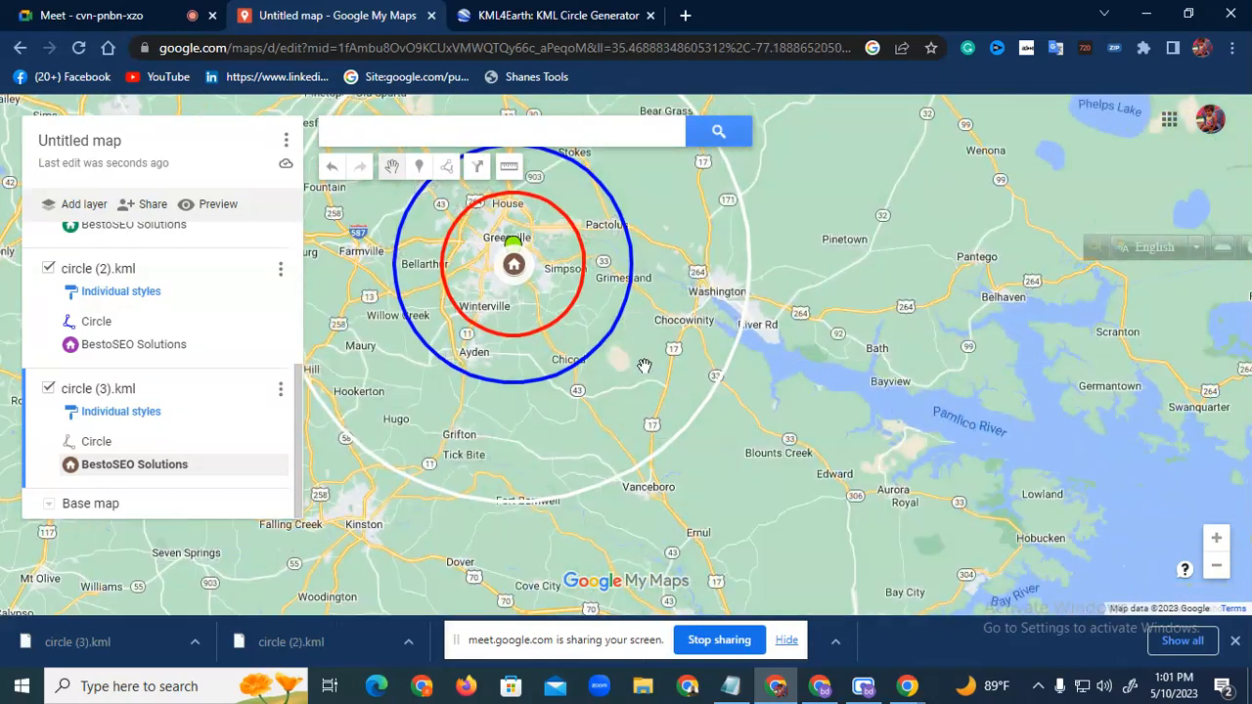
{"action": "left_click_drag", "start_coordinate": [647, 370], "coordinate": [824, 416]}
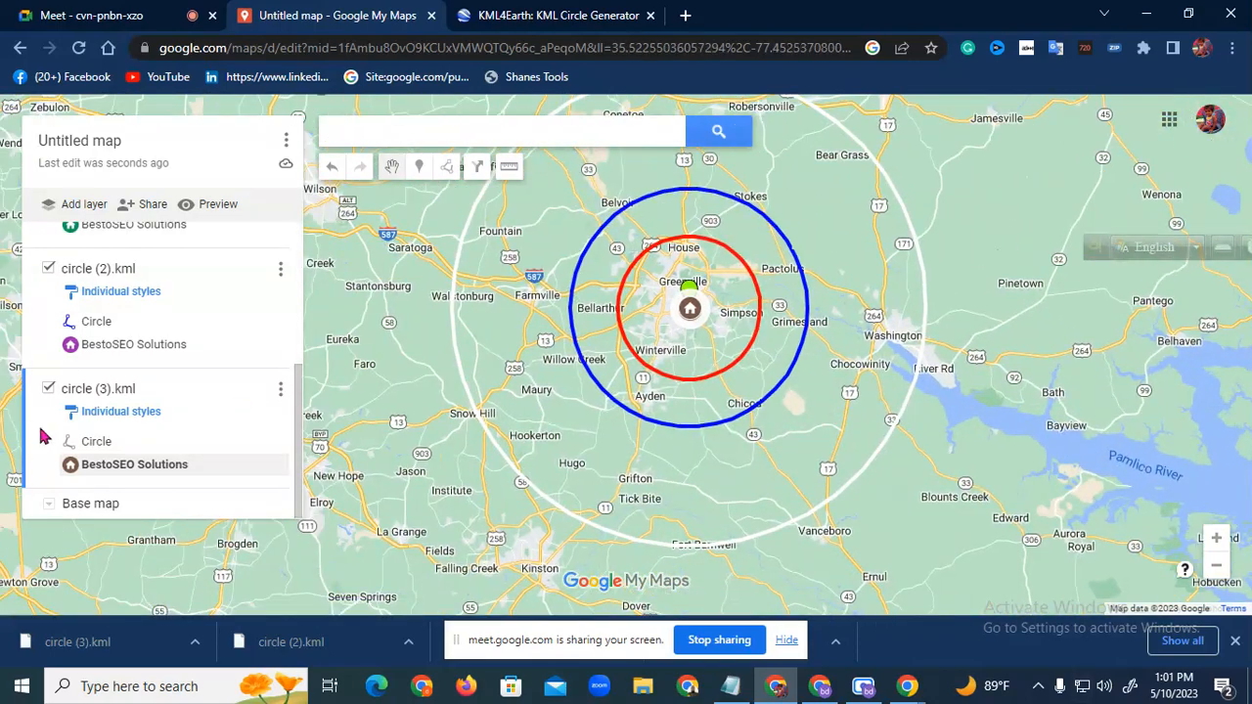
{"action": "scroll", "coordinate": [142, 425], "scroll_direction": "up", "scroll_amount": 3}
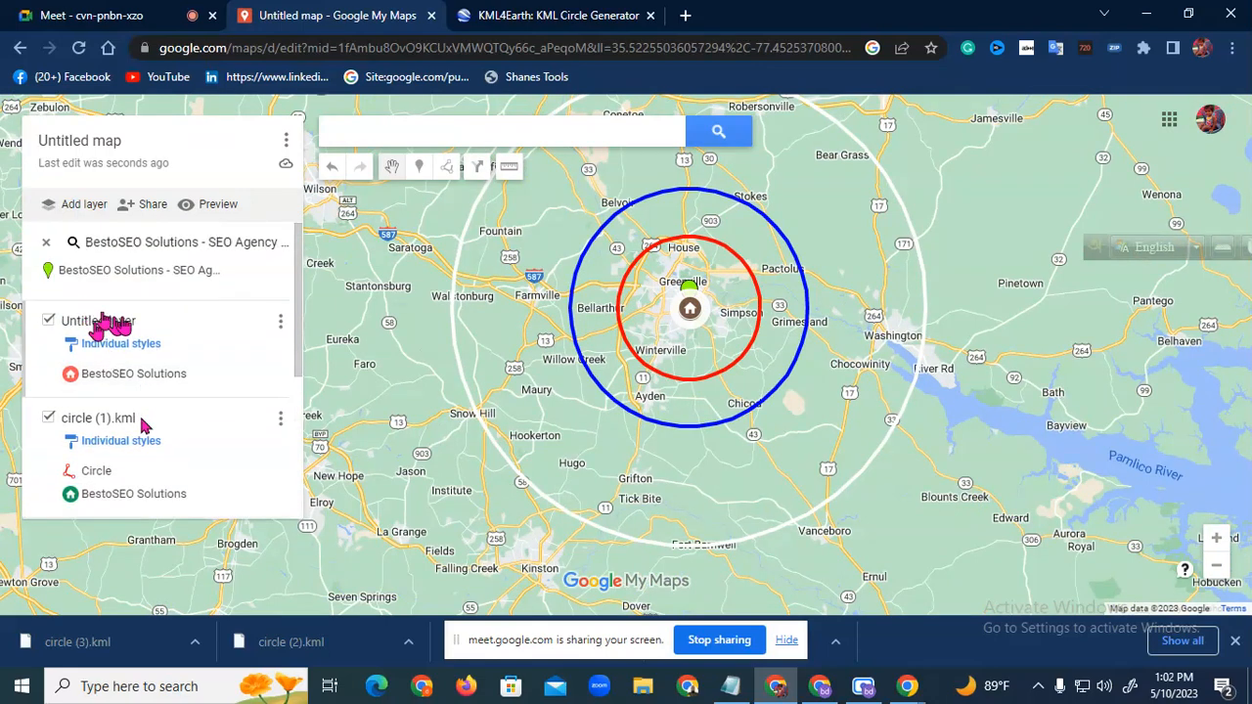
{"action": "left_click", "coordinate": [119, 333]}
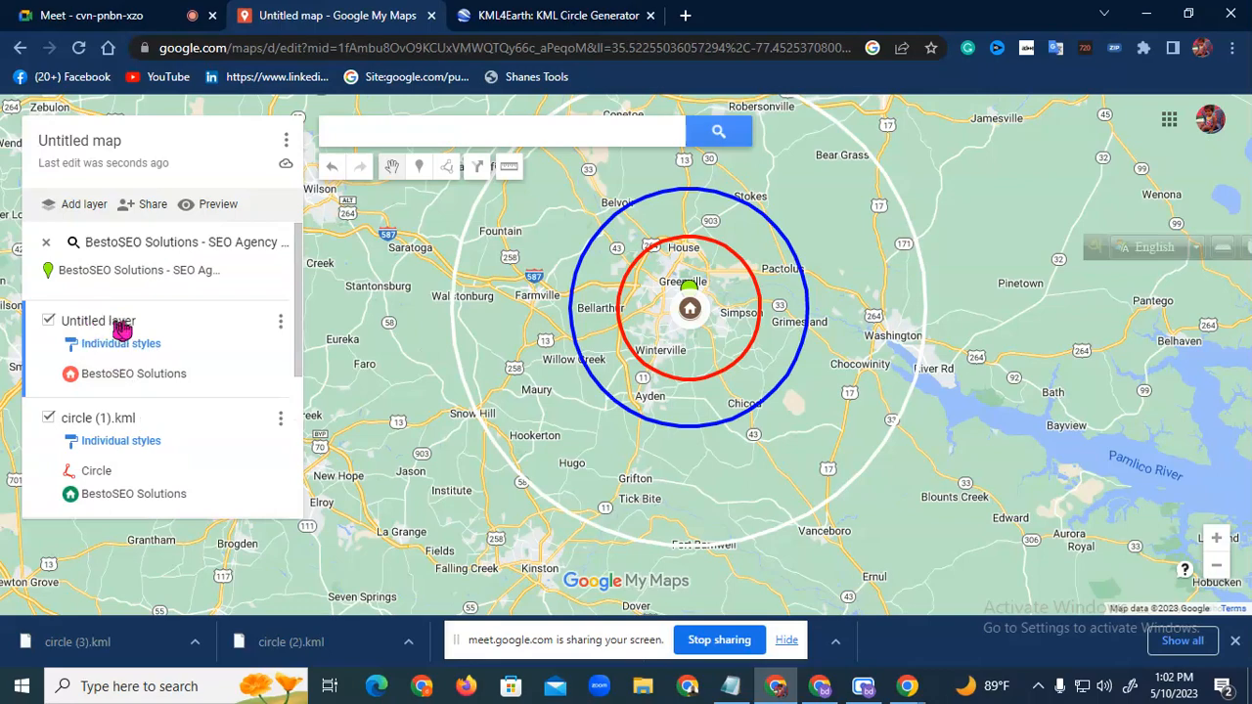
{"action": "left_click", "coordinate": [142, 426]}
{"action": "left_click", "coordinate": [114, 427]}
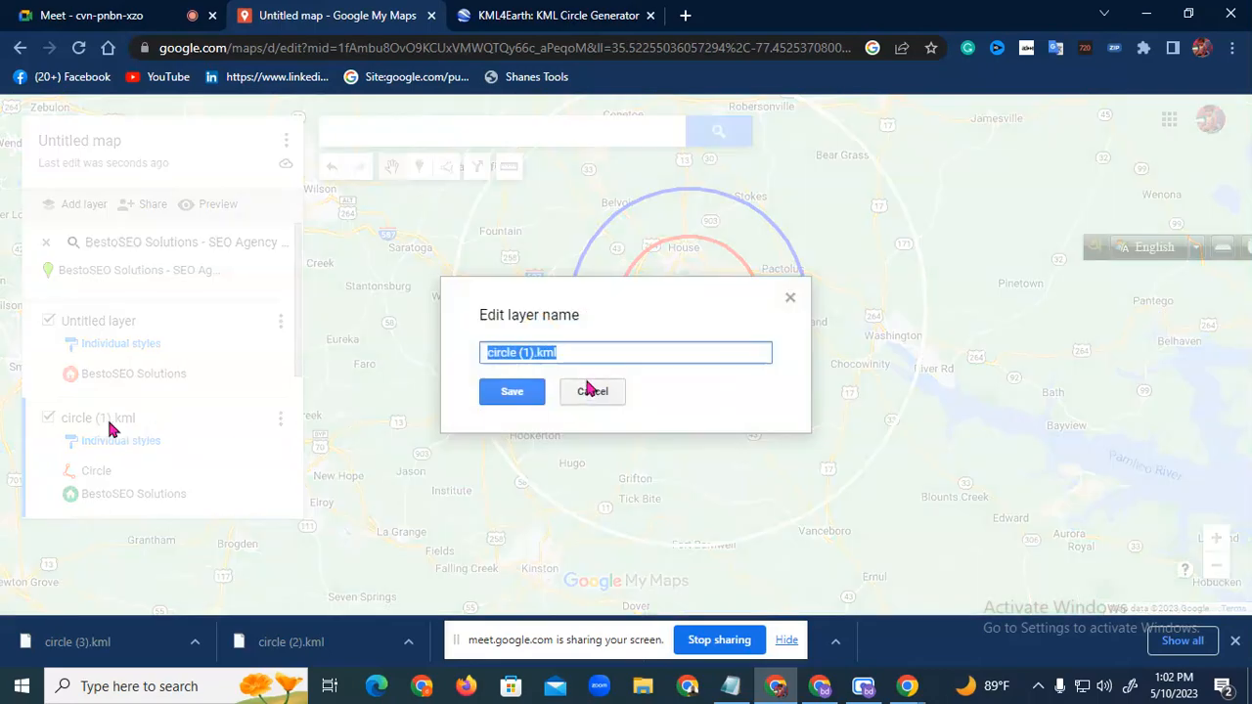
{"action": "left_click", "coordinate": [534, 354]}
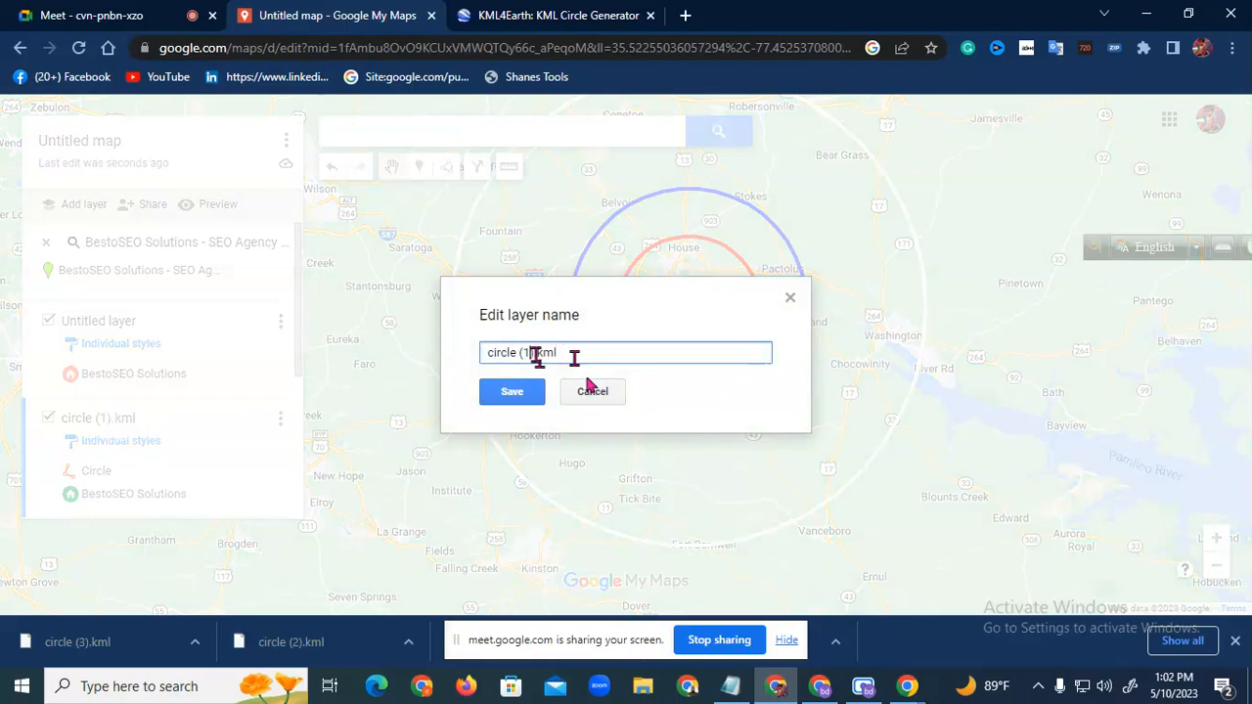
{"action": "left_click", "coordinate": [510, 393]}
Look through the untitled layer and the three circle layers in the layer list, and examine their circles on the map
{"action": "scroll", "coordinate": [163, 435], "scroll_direction": "down", "scroll_amount": 2}
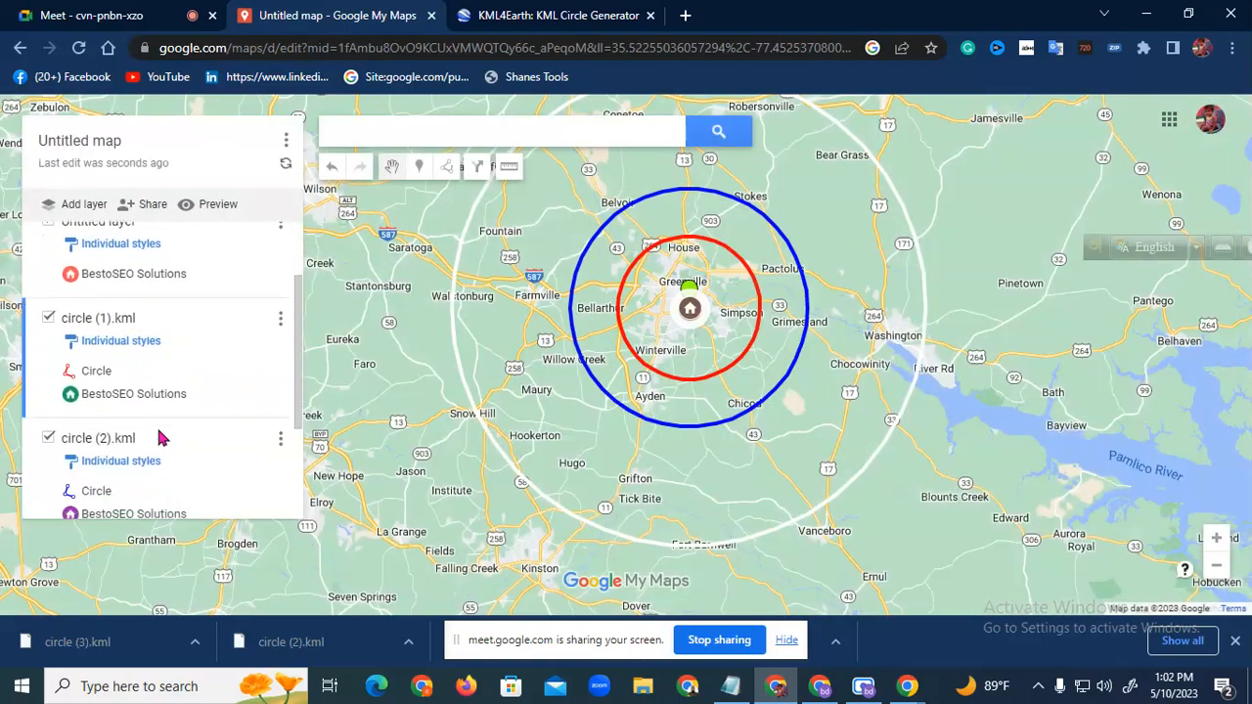
{"action": "scroll", "coordinate": [162, 439], "scroll_direction": "down", "scroll_amount": 1}
{"action": "scroll", "coordinate": [147, 372], "scroll_direction": "down", "scroll_amount": 1}
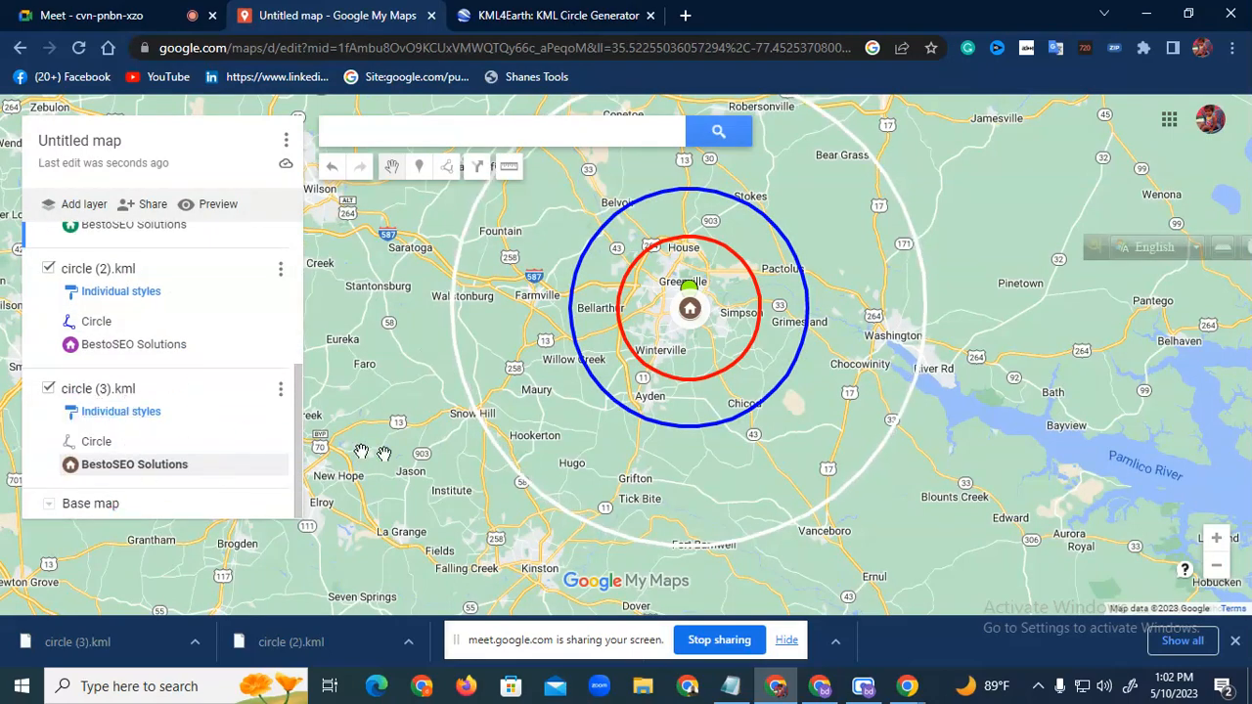
{"action": "scroll", "coordinate": [362, 450], "scroll_direction": "up", "scroll_amount": 1}
{"action": "scroll", "coordinate": [519, 431], "scroll_direction": "down", "scroll_amount": 1}
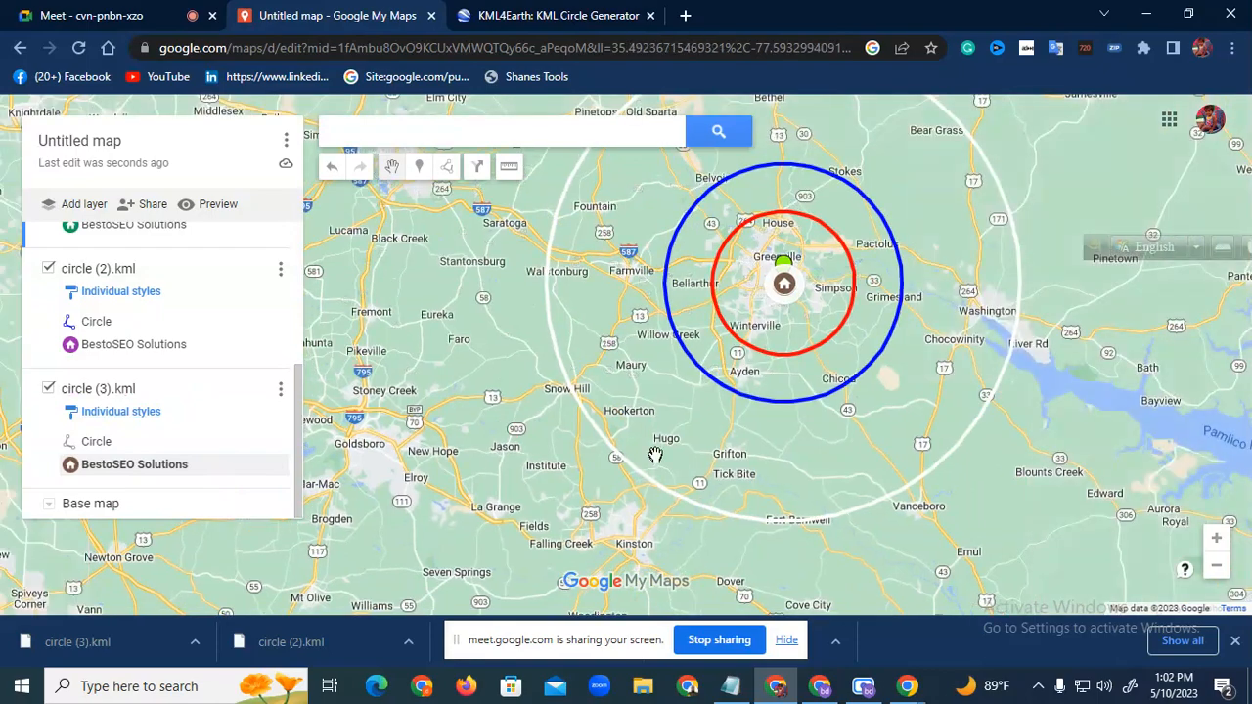
{"action": "left_click_drag", "start_coordinate": [623, 411], "coordinate": [581, 442]}
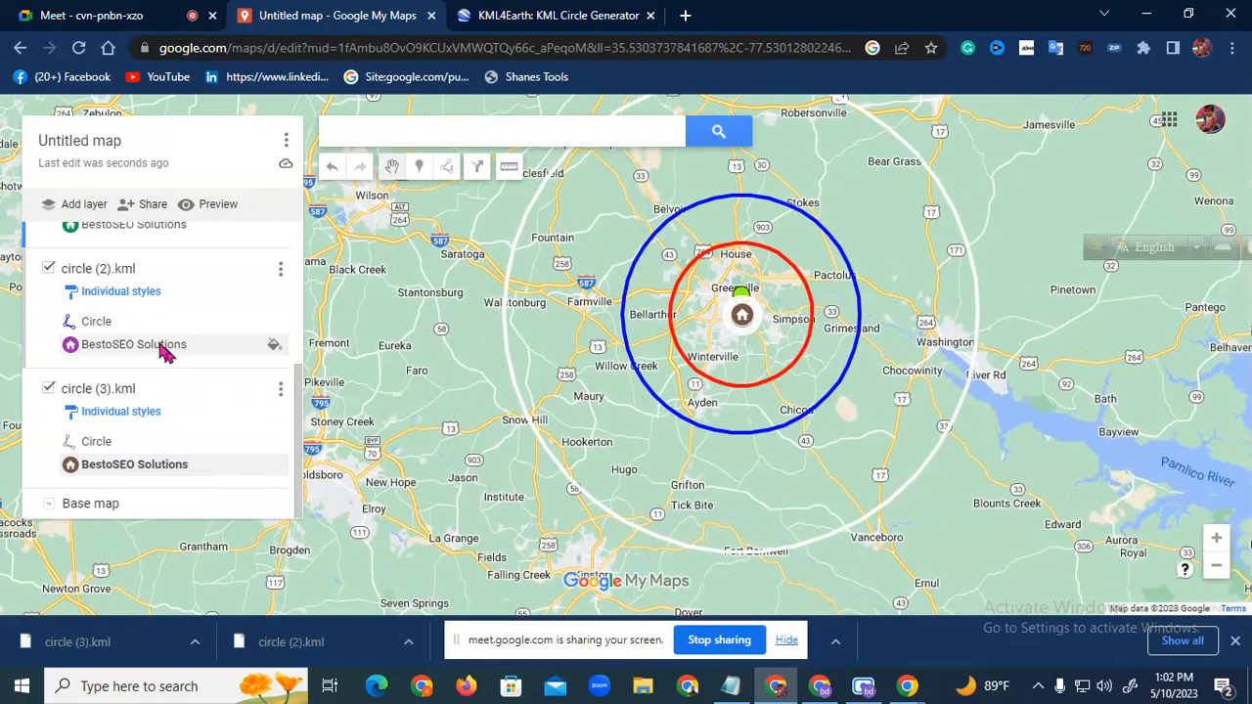
{"action": "left_click_drag", "start_coordinate": [387, 374], "coordinate": [393, 423]}
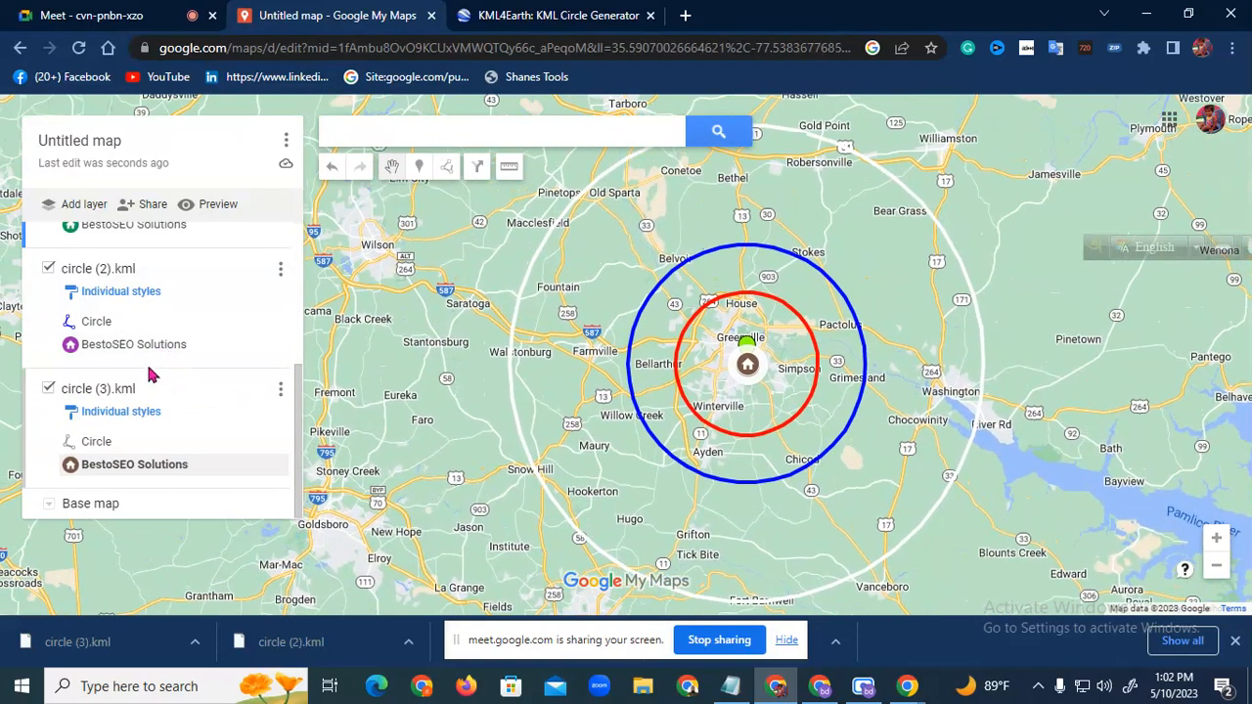
{"action": "scroll", "coordinate": [115, 323], "scroll_direction": "up", "scroll_amount": 3}
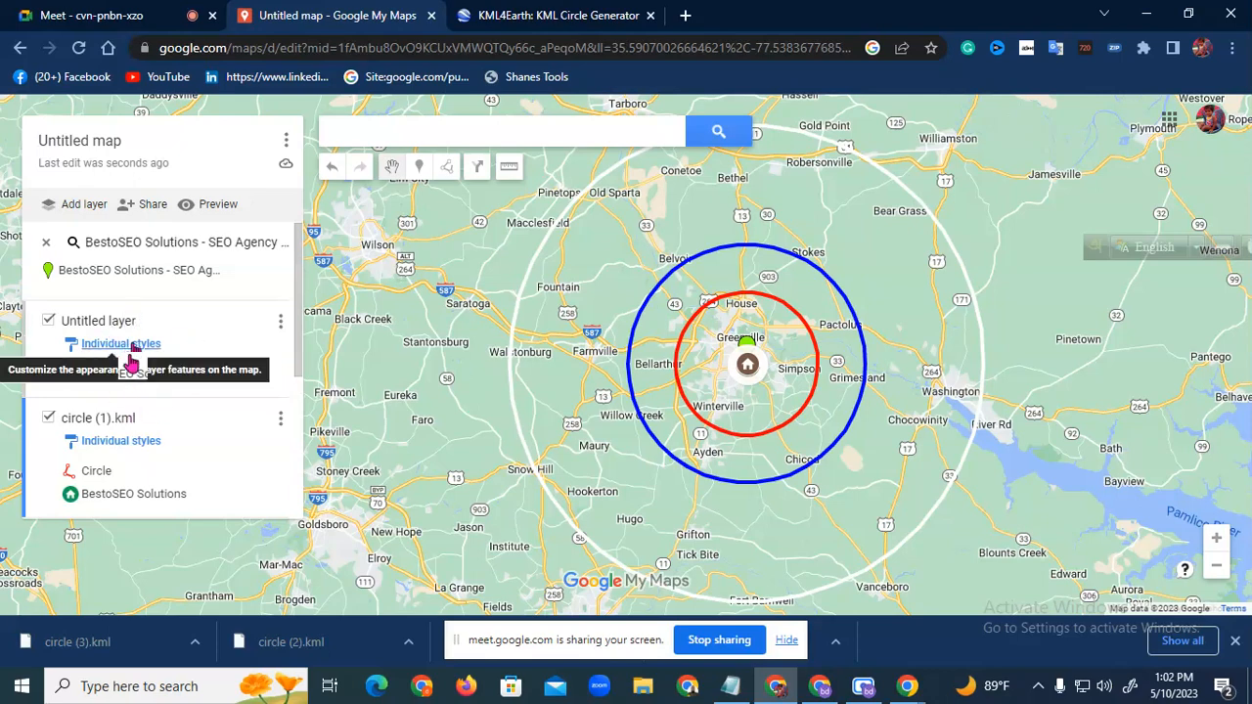
{"action": "scroll", "coordinate": [196, 411], "scroll_direction": "down", "scroll_amount": 2}
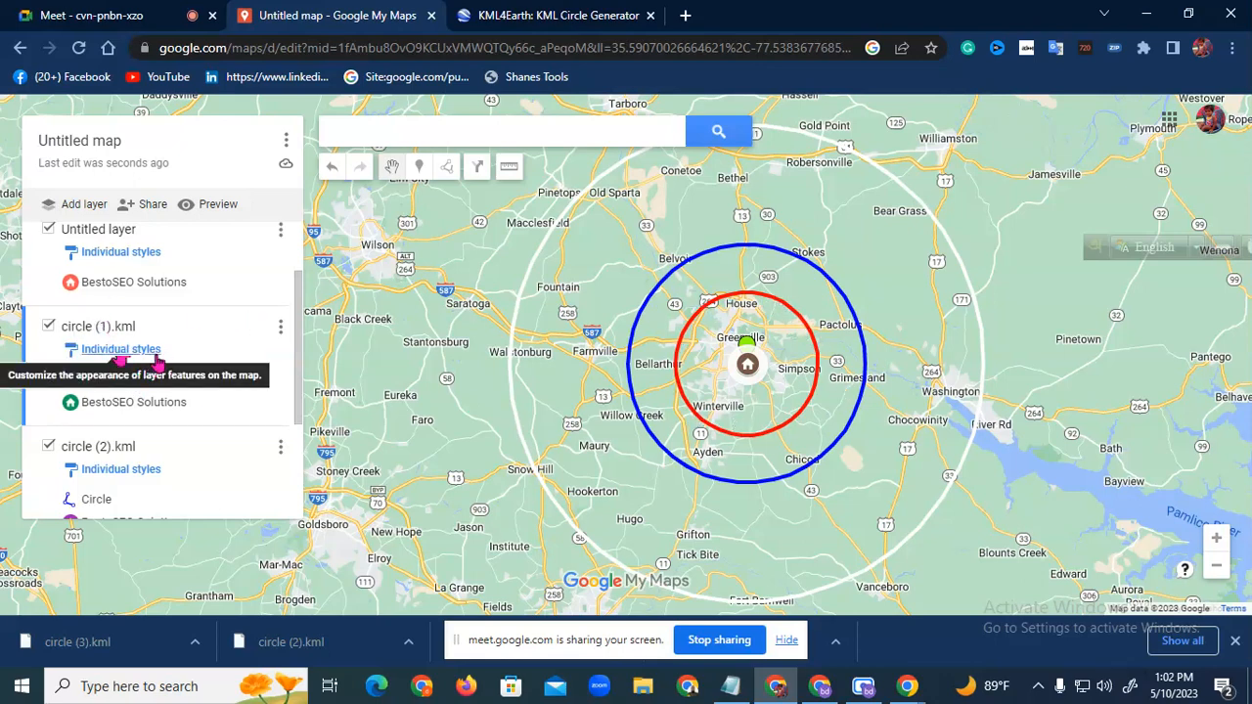
{"action": "scroll", "coordinate": [627, 472], "scroll_direction": "up", "scroll_amount": 2}
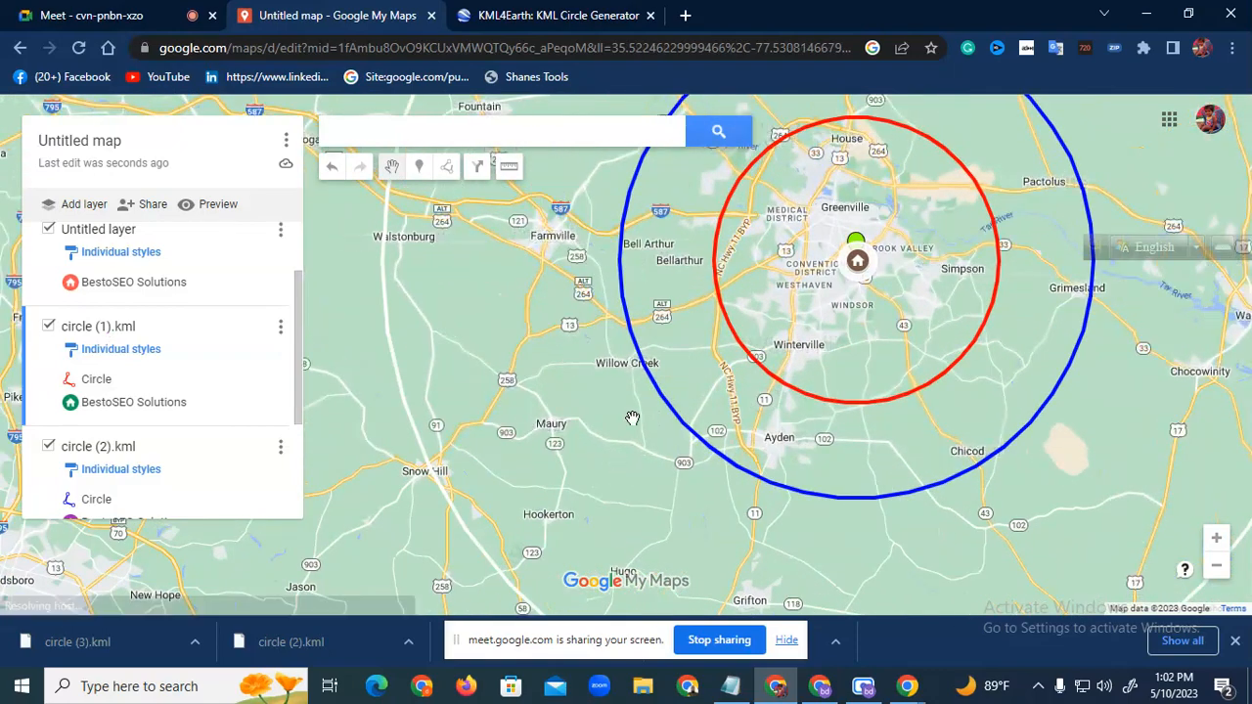
{"action": "left_click_drag", "start_coordinate": [688, 390], "coordinate": [656, 450]}
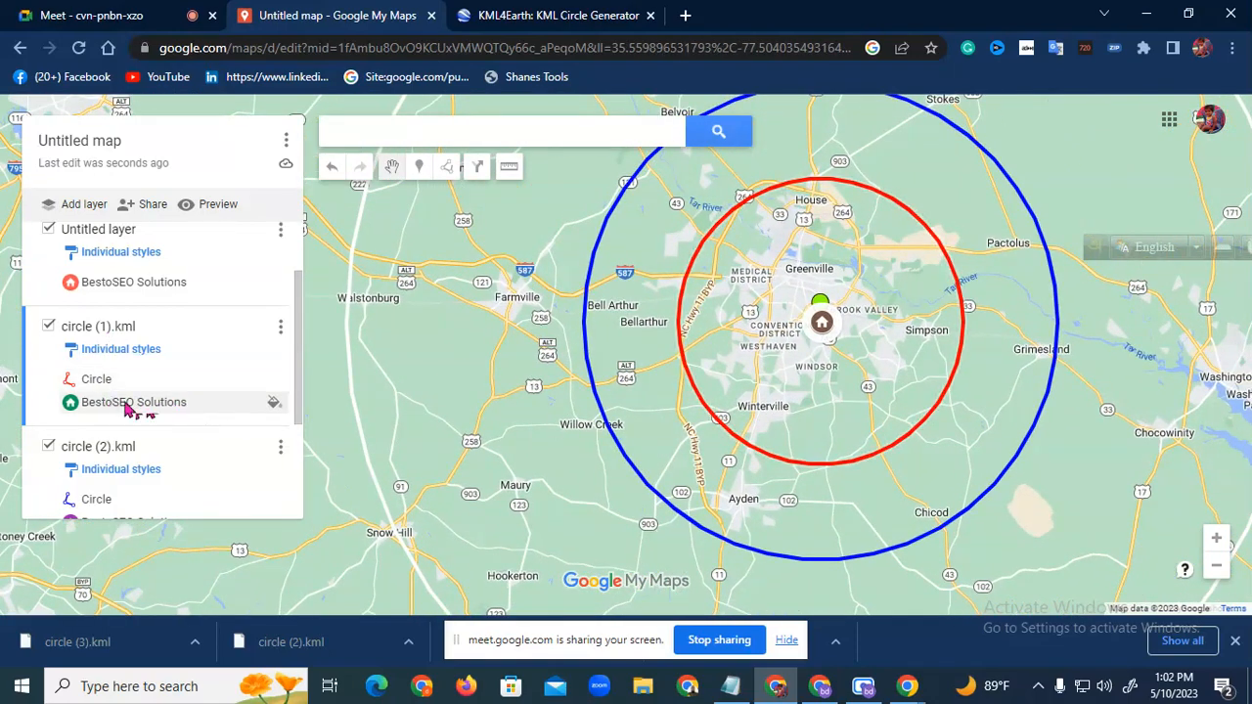
View the details of the BestoSEO Solutions center point in the circle (1).kml layer, and close its info window
{"action": "left_click", "coordinate": [194, 402]}
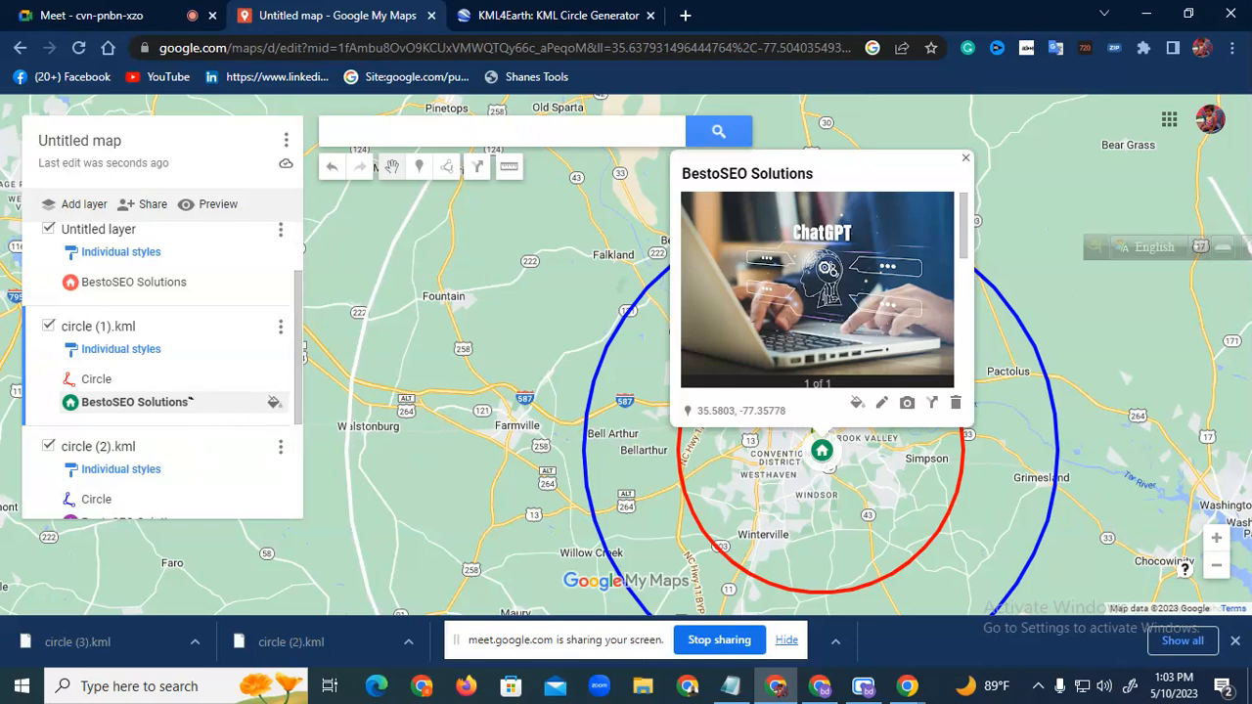
{"action": "left_click", "coordinate": [967, 161]}
{"action": "left_click", "coordinate": [157, 404]}
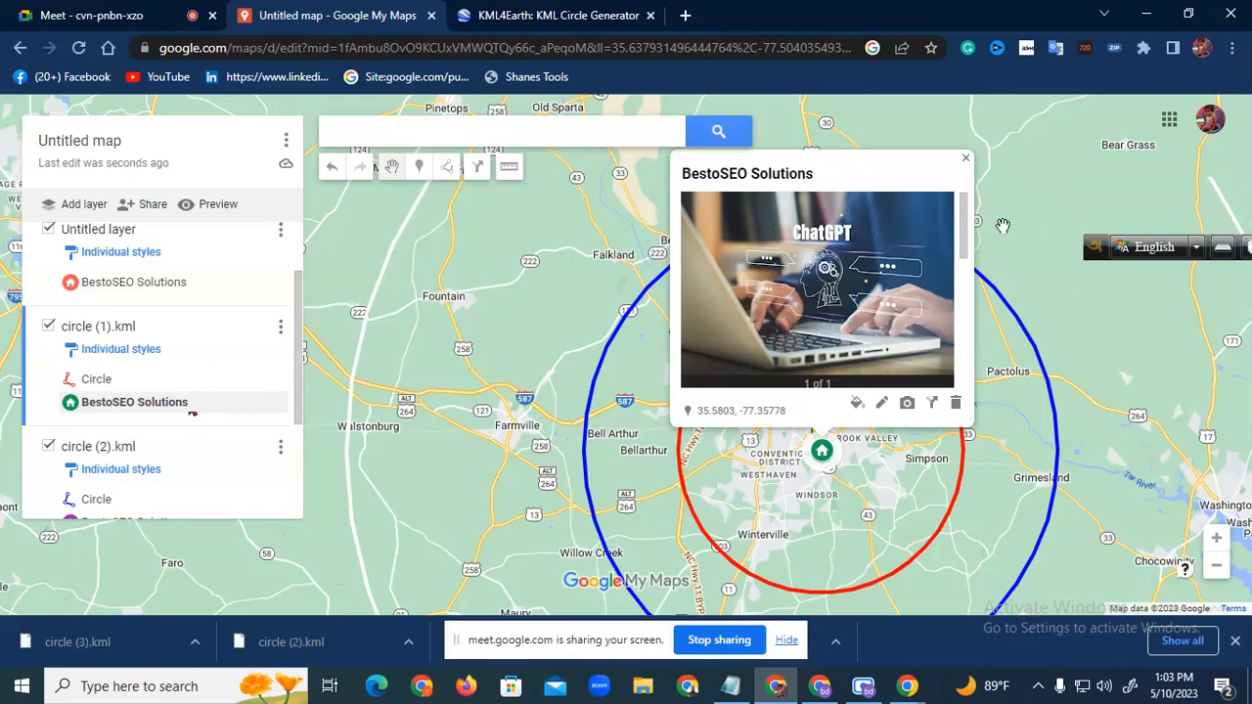
{"action": "left_click", "coordinate": [965, 158]}
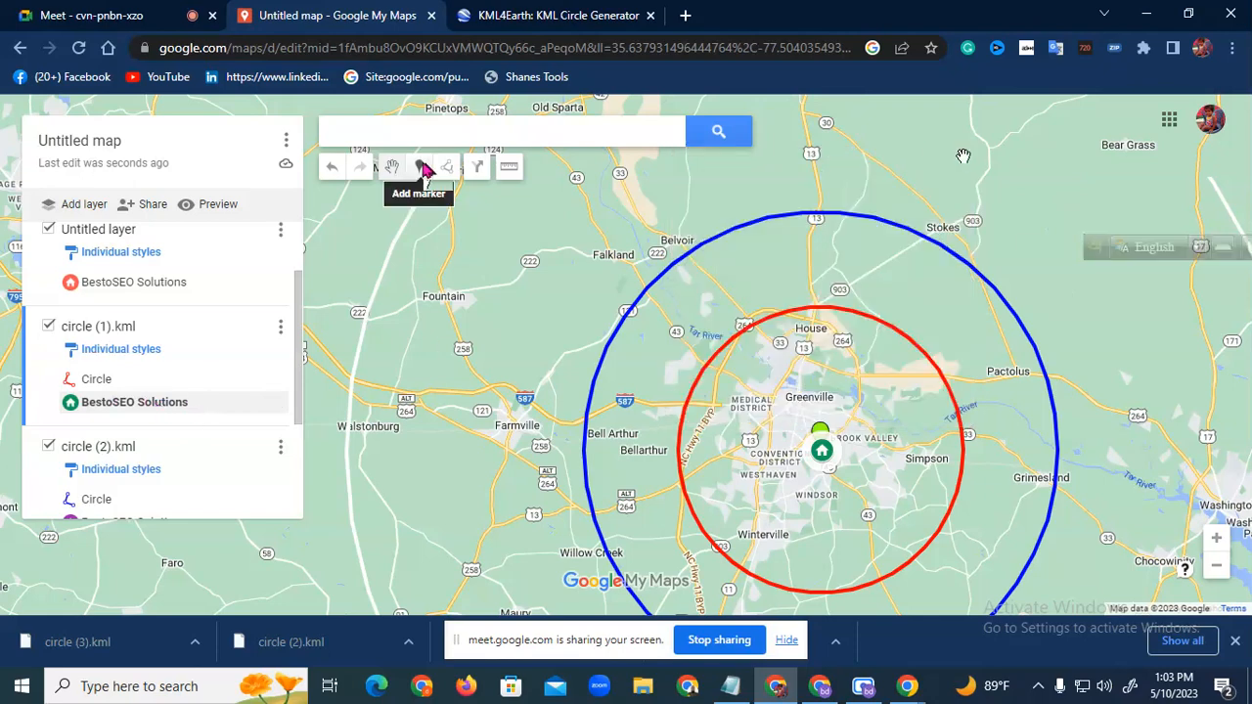
Add five markers to the circle (1).kml layer along the northwest arc of the red circle, between Bell Arthur and House
{"action": "left_click", "coordinate": [422, 168]}
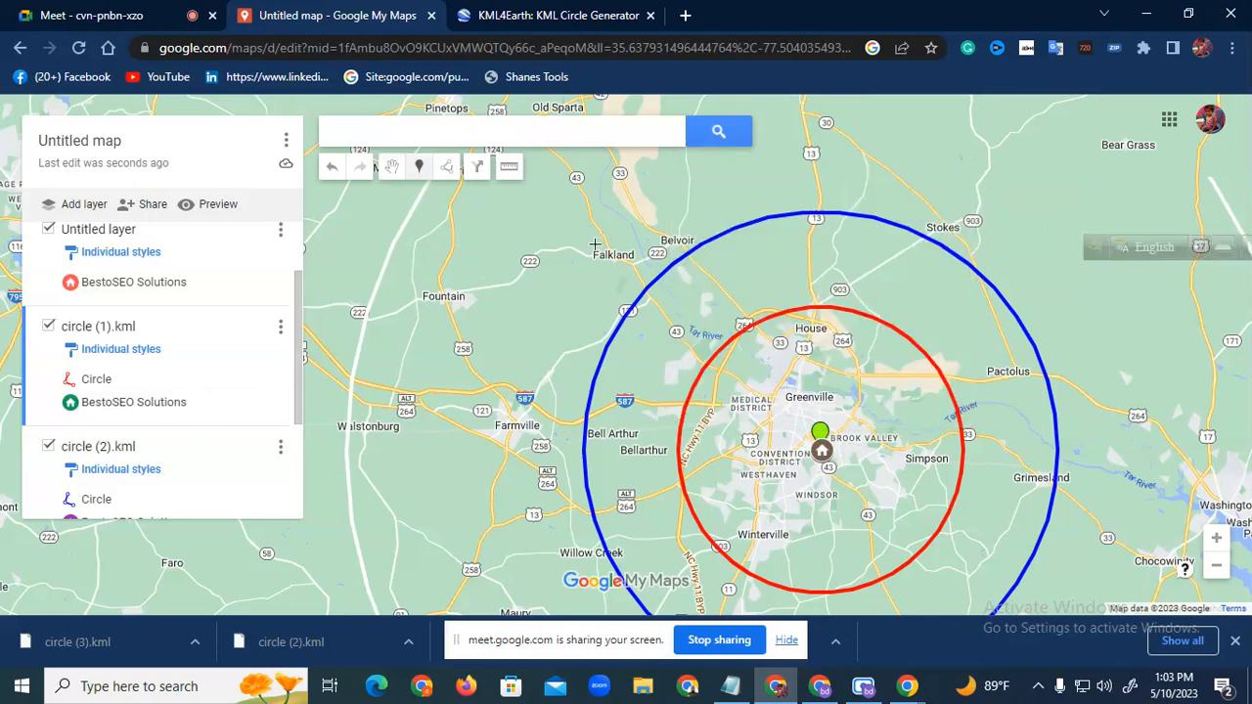
{"action": "left_click", "coordinate": [763, 321]}
{"action": "left_click", "coordinate": [713, 364]}
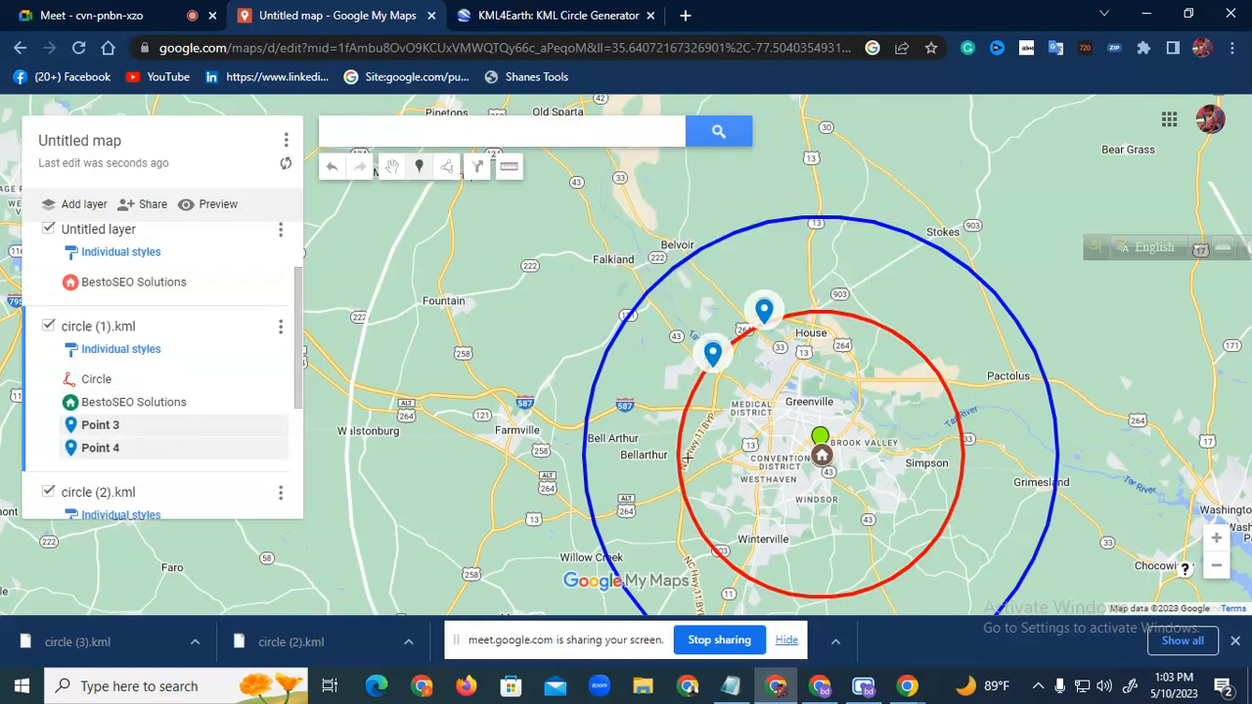
{"action": "left_click", "coordinate": [680, 432]}
{"action": "left_click", "coordinate": [694, 392]}
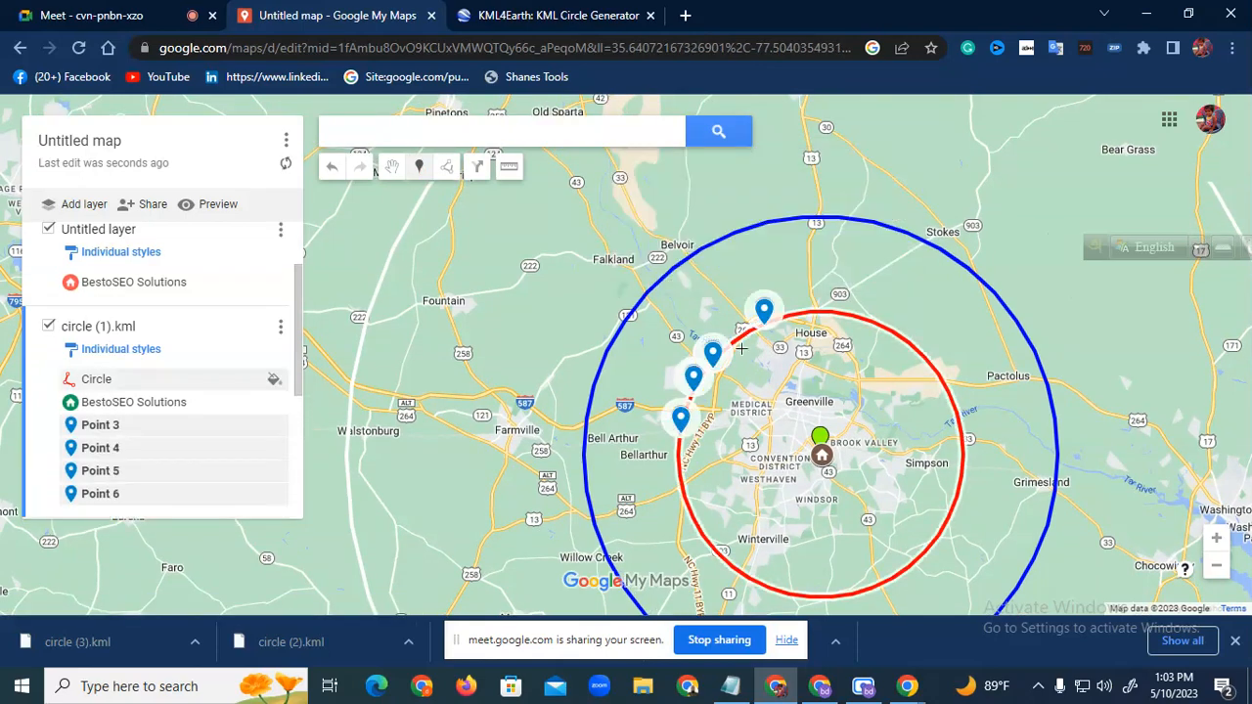
{"action": "left_click", "coordinate": [741, 334]}
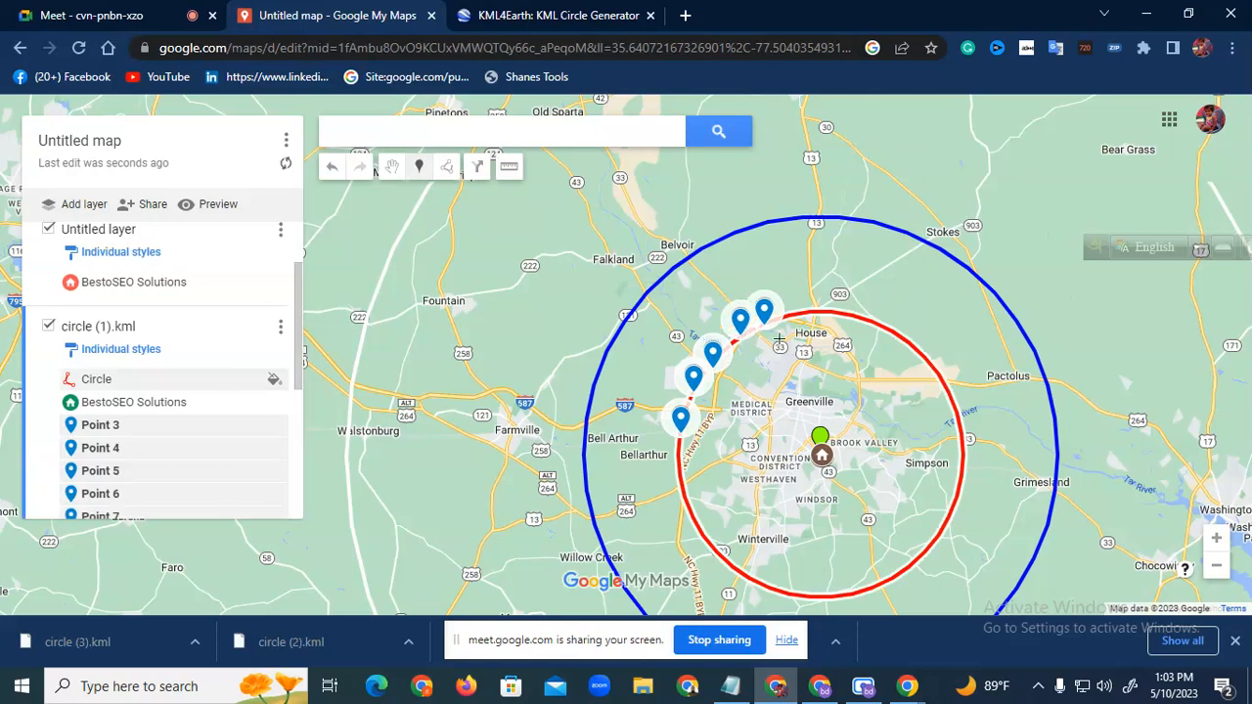
Add seven markers to the circle (1).kml layer along the white outer circle's western arc, northwest of Fountain and Walstonburg
{"action": "left_click", "coordinate": [363, 338]}
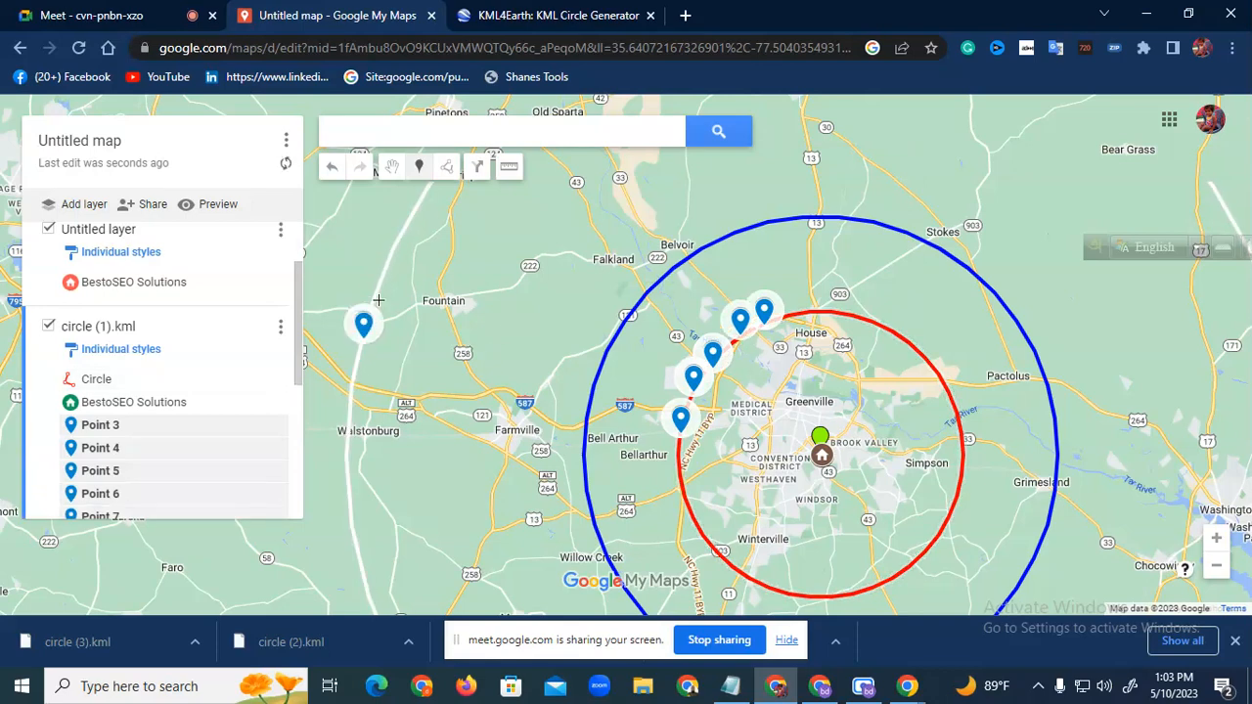
{"action": "left_click", "coordinate": [377, 297]}
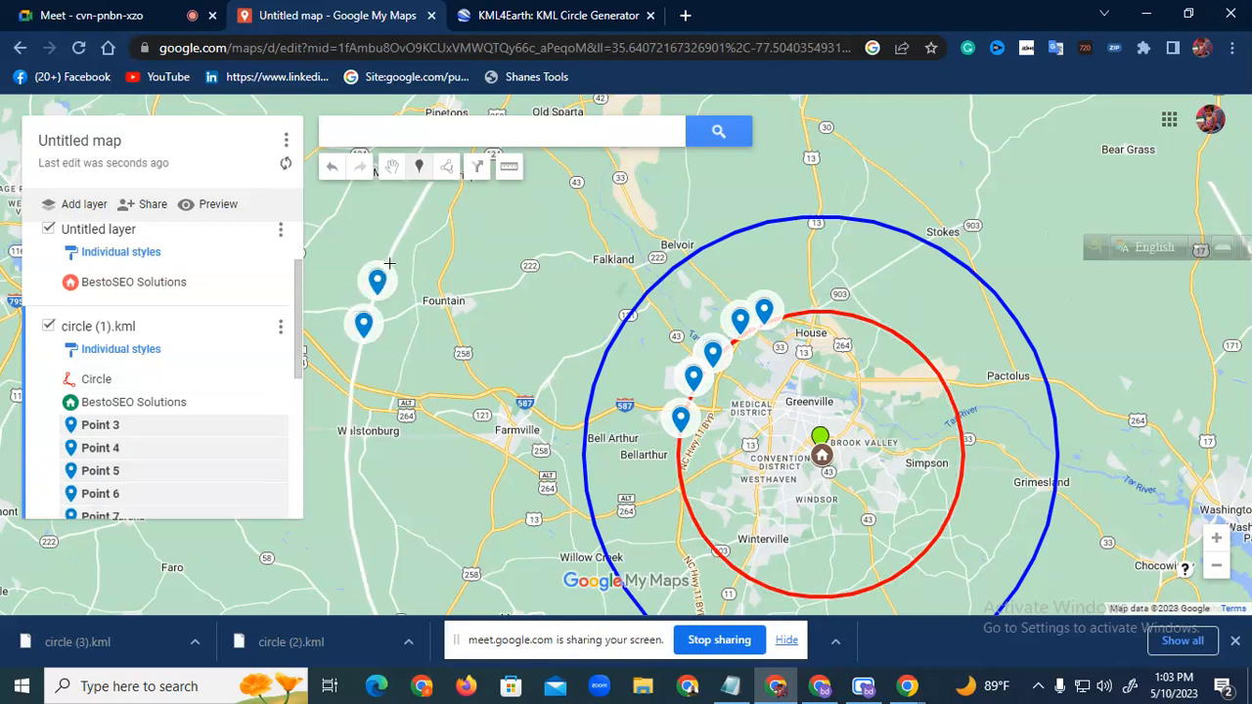
{"action": "left_click", "coordinate": [413, 214]}
{"action": "left_click", "coordinate": [408, 231]}
{"action": "left_click", "coordinate": [394, 250]}
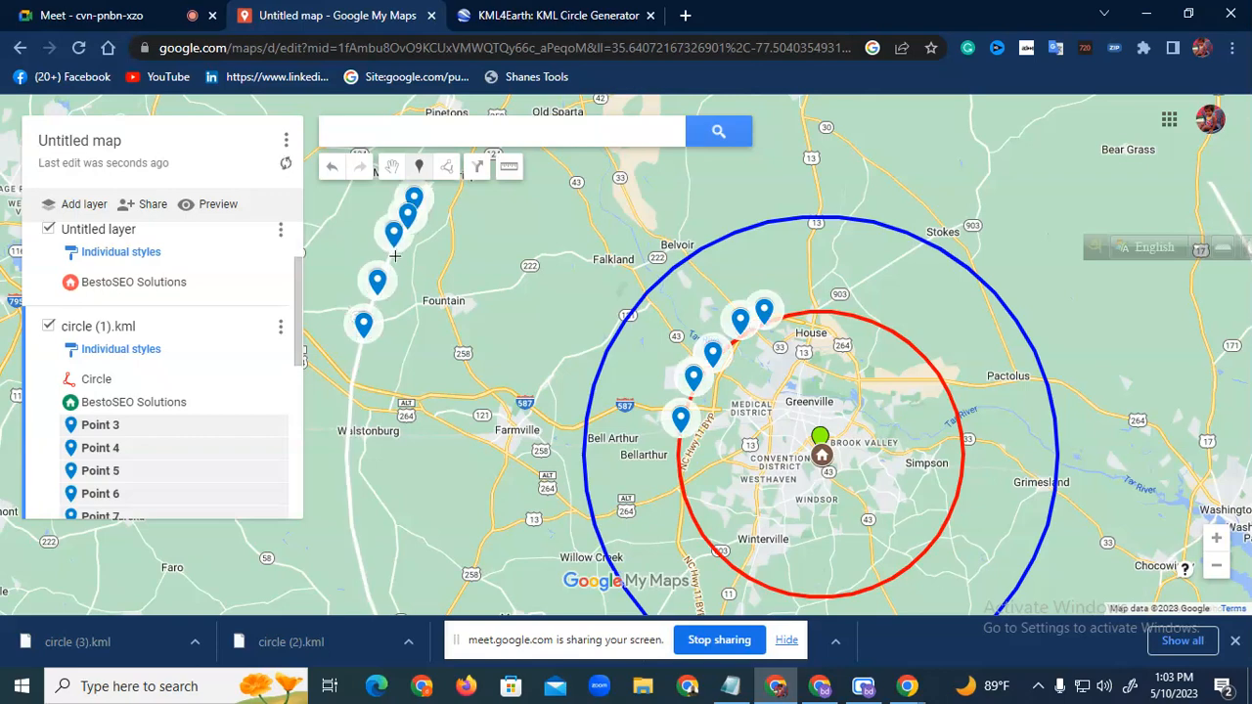
{"action": "left_click", "coordinate": [359, 358]}
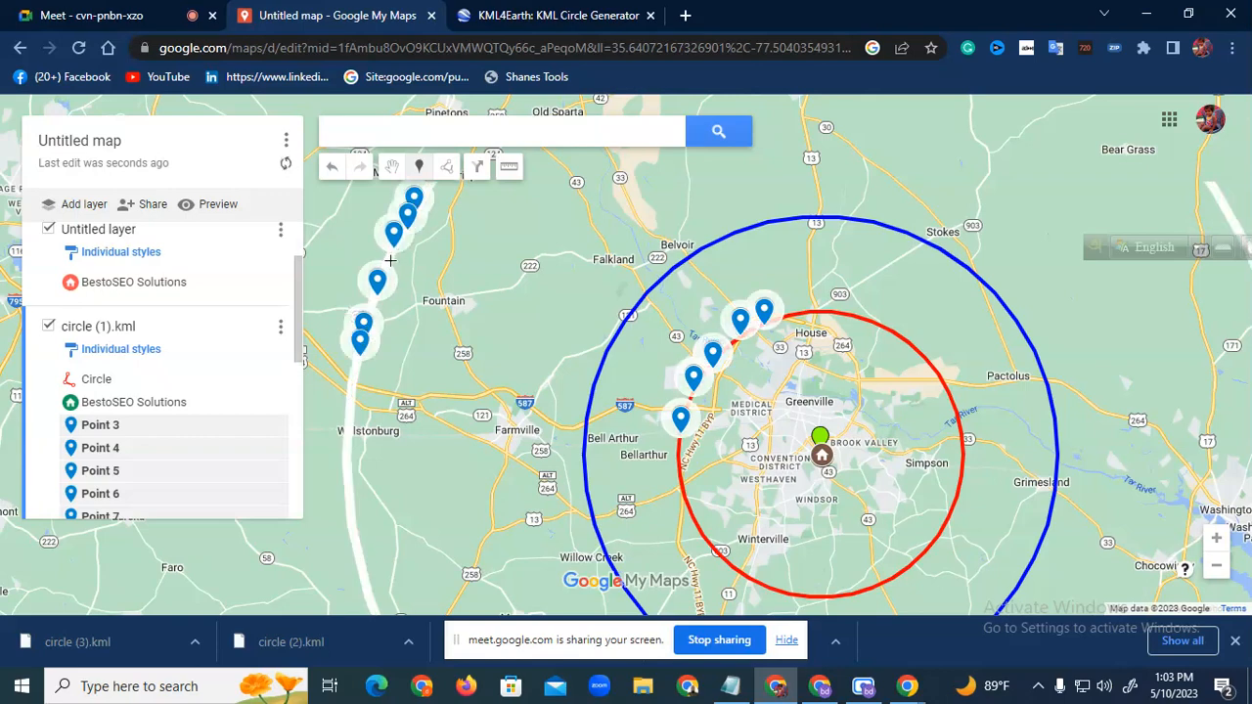
{"action": "left_click", "coordinate": [389, 261]}
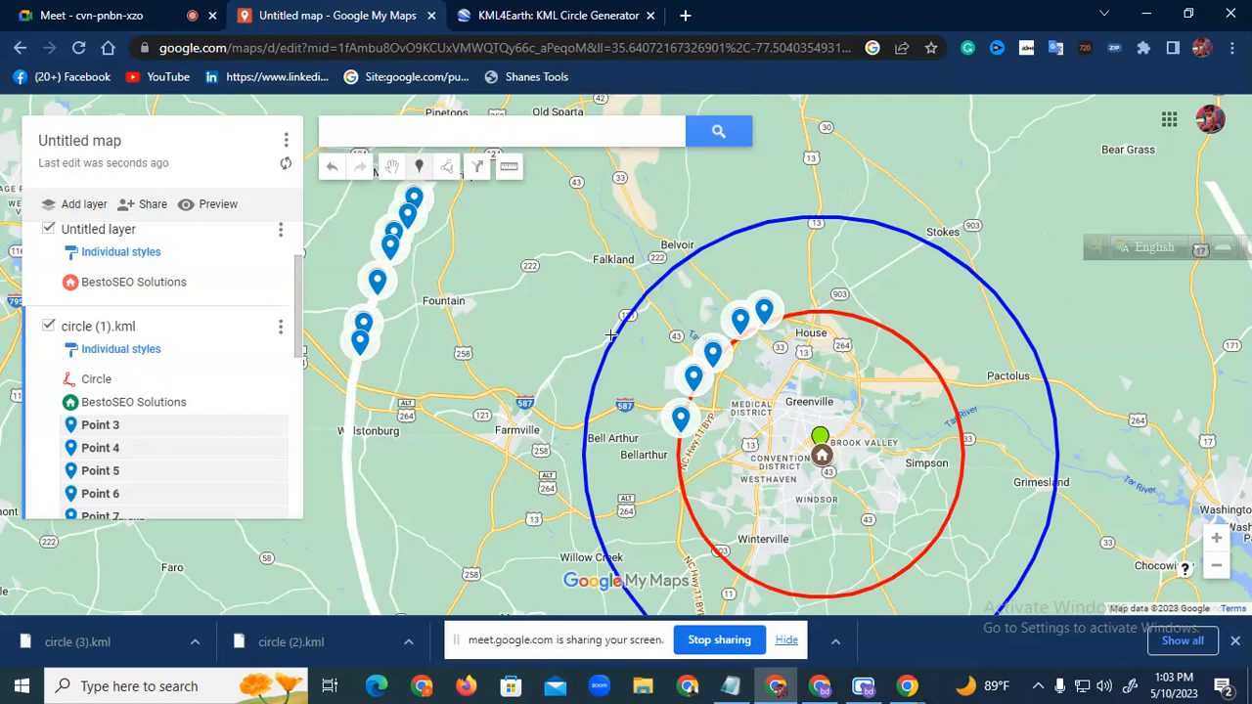
Add eight markers to the circle (1).kml layer along the northeast arc of the blue circle, from near Stokes toward Pactolus
{"action": "left_click", "coordinate": [893, 228]}
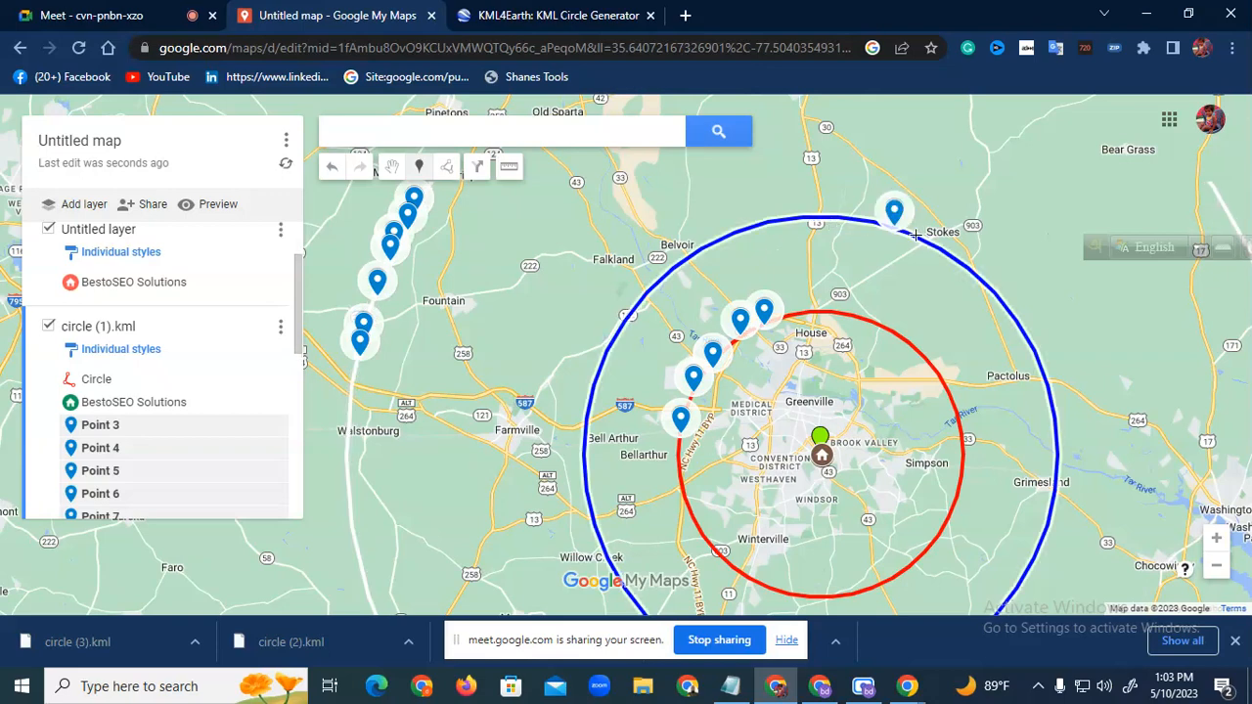
{"action": "left_click", "coordinate": [915, 236]}
{"action": "left_click", "coordinate": [940, 247]}
{"action": "left_click", "coordinate": [951, 253]}
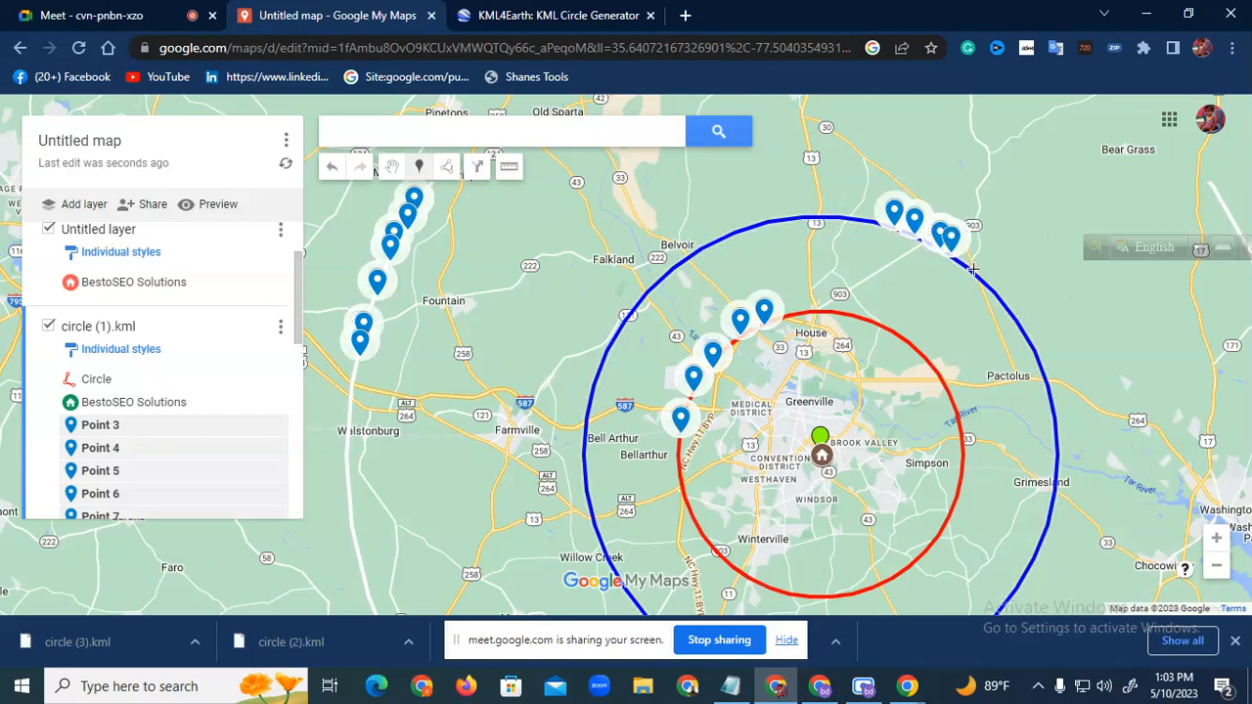
{"action": "left_click", "coordinate": [969, 268]}
{"action": "left_click", "coordinate": [984, 282]}
{"action": "left_click", "coordinate": [996, 291]}
{"action": "left_click", "coordinate": [1013, 311]}
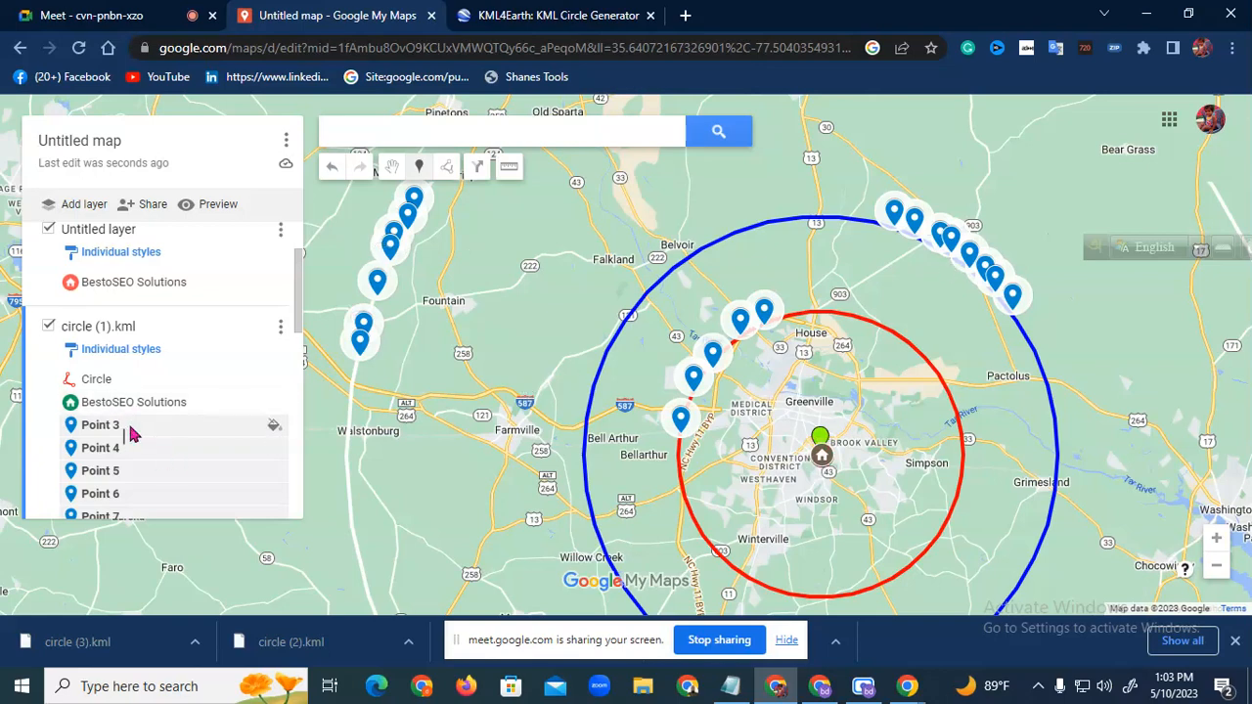
Add five markers to the circle (1).kml layer along the southern arc of the red circle, northeast of Ayden
{"action": "scroll", "coordinate": [125, 450], "scroll_direction": "down", "scroll_amount": 1}
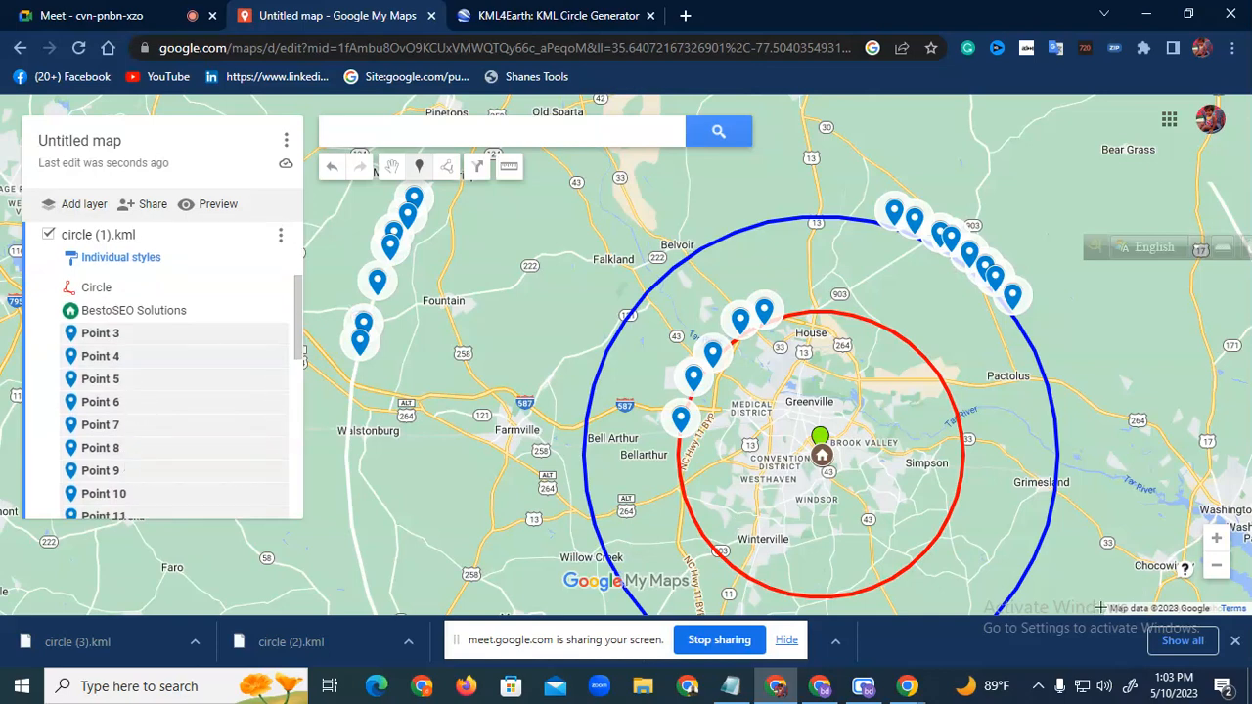
{"action": "left_click_drag", "start_coordinate": [699, 537], "coordinate": [627, 372]}
{"action": "left_click", "coordinate": [799, 421]}
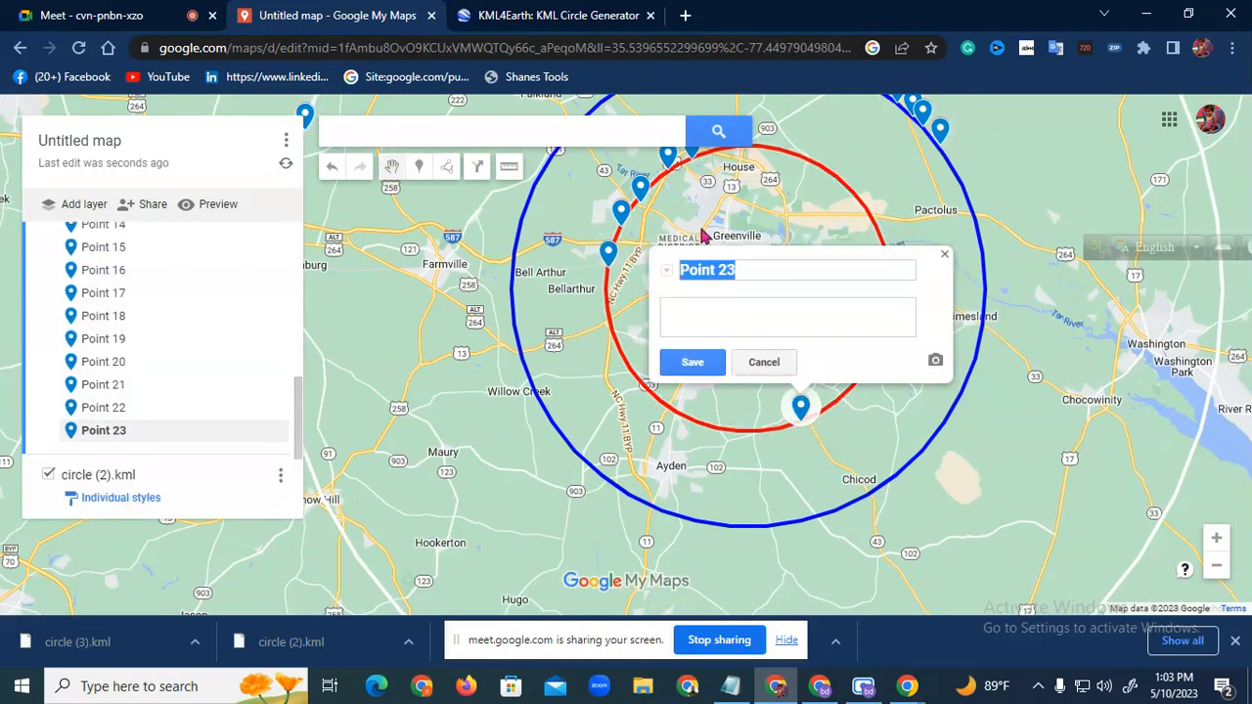
{"action": "left_click", "coordinate": [418, 168]}
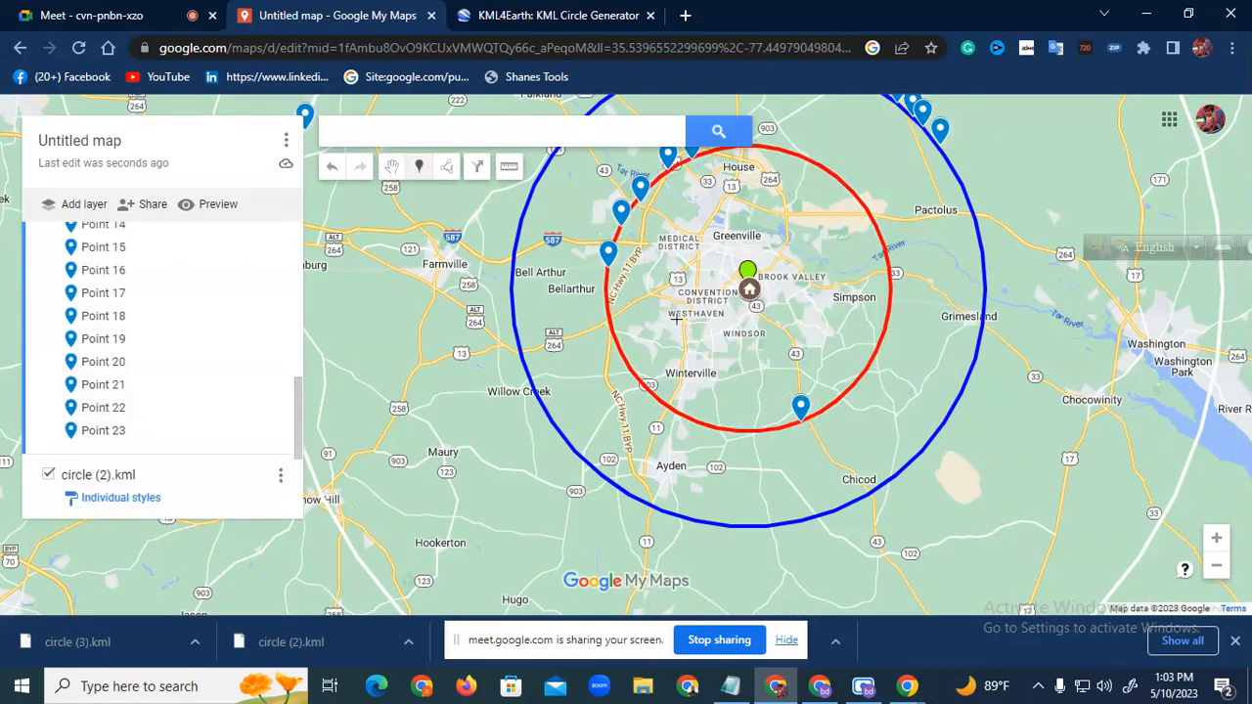
{"action": "left_click", "coordinate": [791, 421]}
{"action": "left_click", "coordinate": [769, 429]}
{"action": "left_click", "coordinate": [749, 429]}
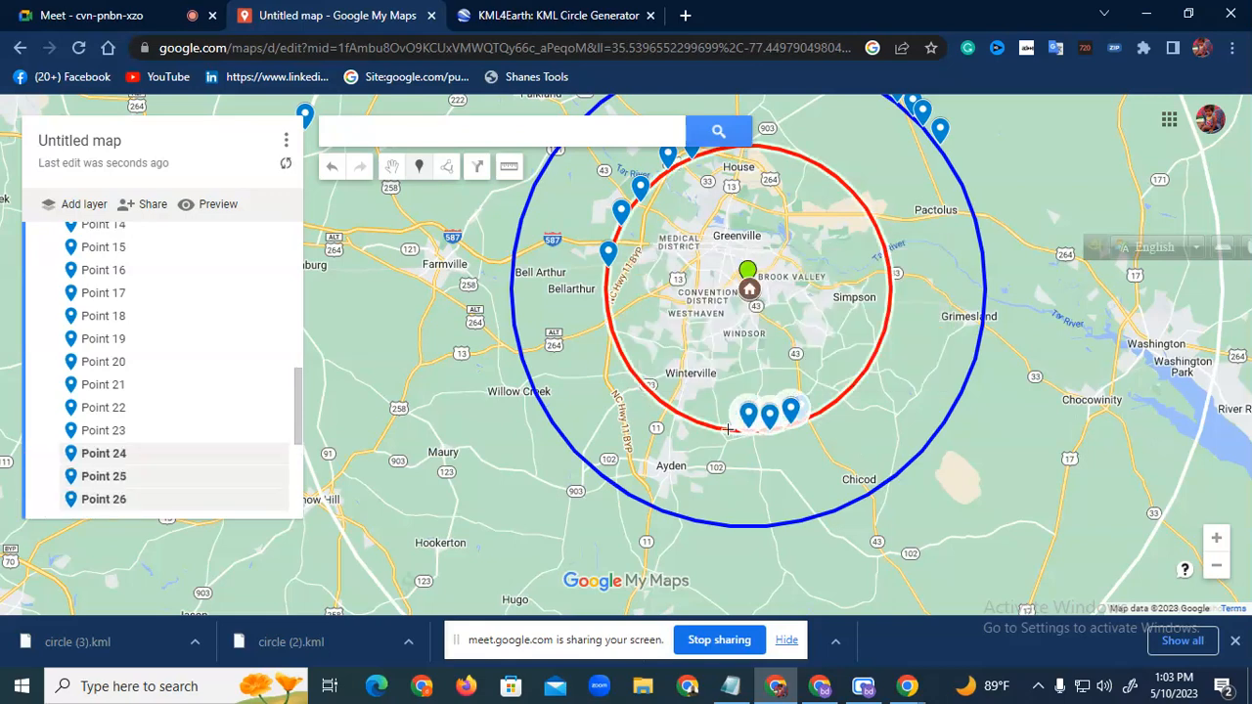
{"action": "left_click", "coordinate": [728, 428]}
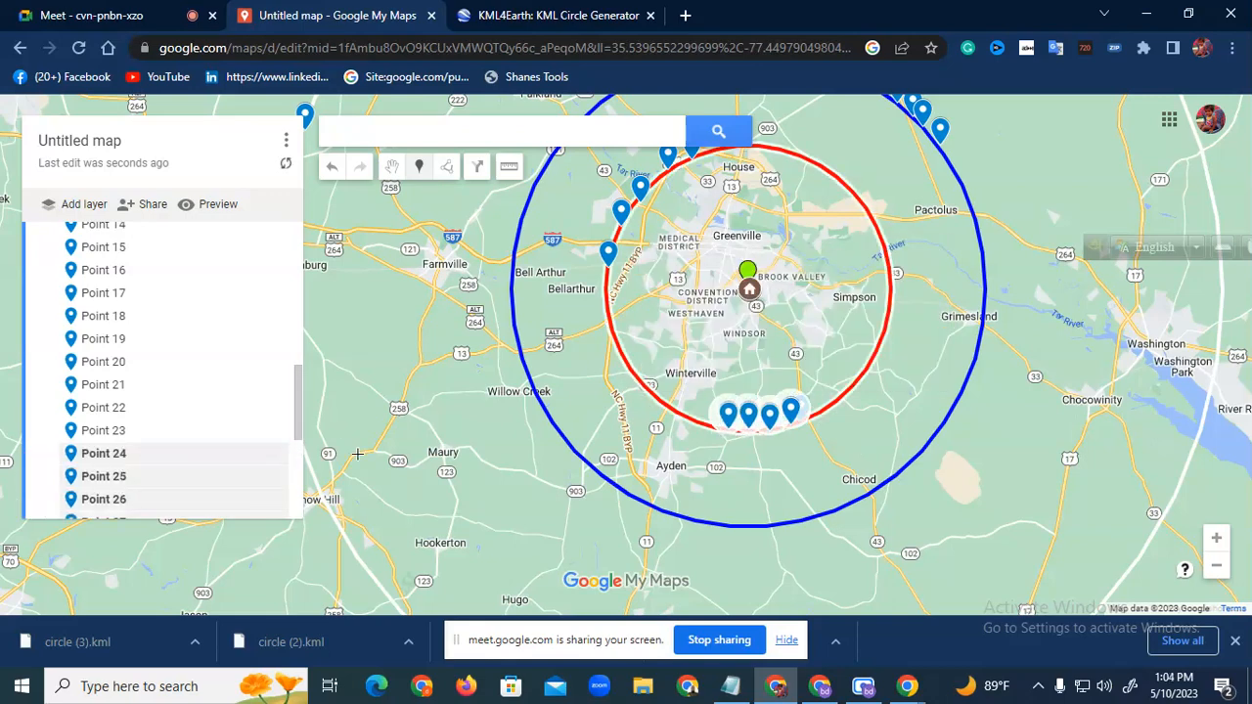
Add five markers to the circle (2).kml layer along the northwest arc of the blue circle, passing Falkland and Belvoir
{"action": "scroll", "coordinate": [224, 423], "scroll_direction": "up", "scroll_amount": 3}
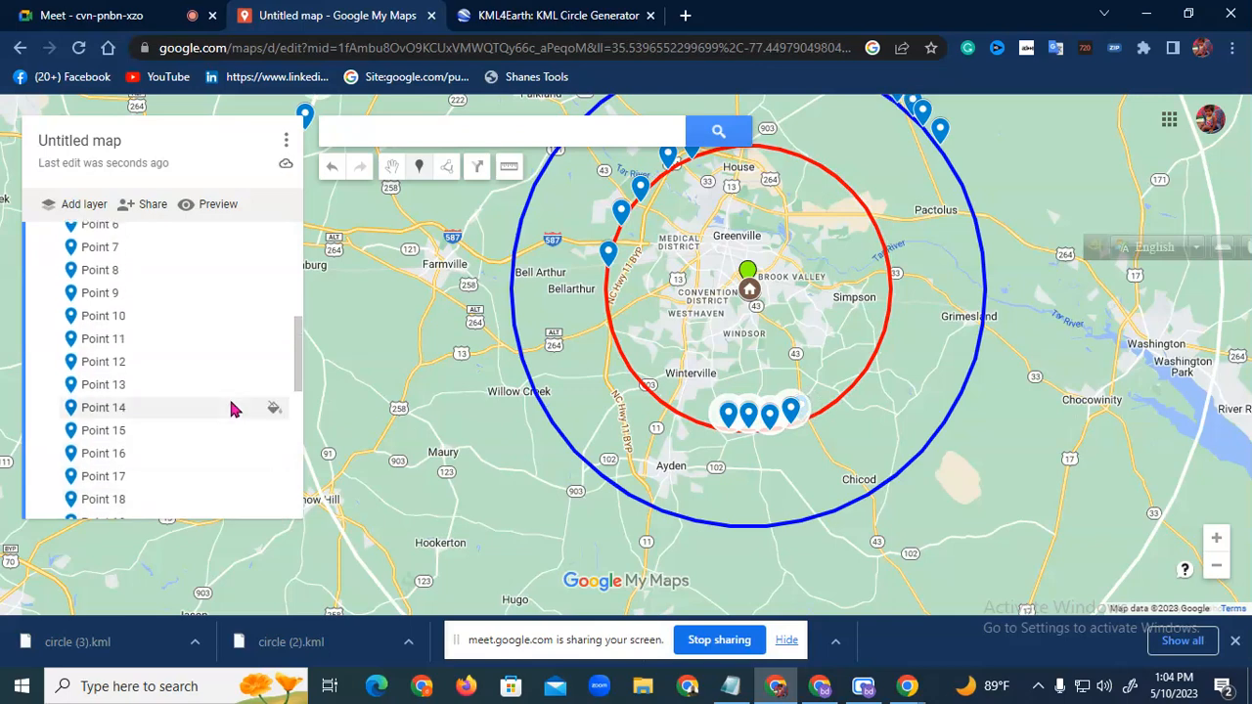
{"action": "scroll", "coordinate": [232, 409], "scroll_direction": "down", "scroll_amount": 5}
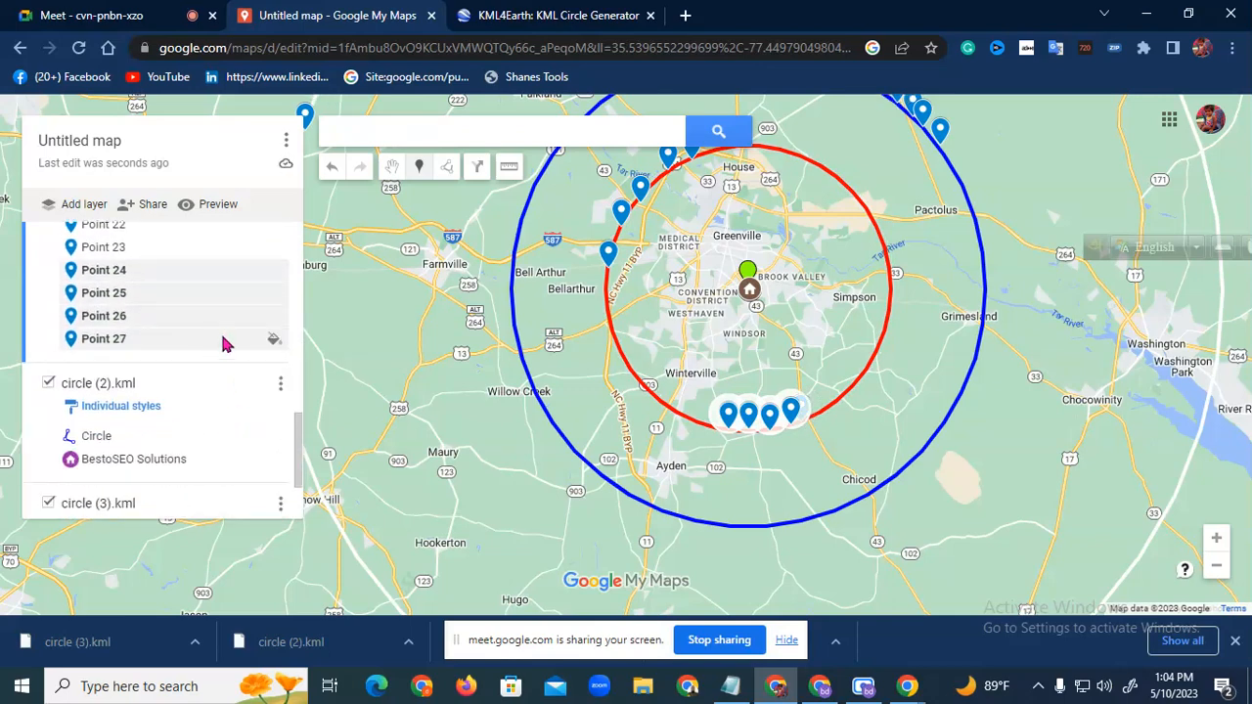
{"action": "scroll", "coordinate": [196, 407], "scroll_direction": "down", "scroll_amount": 2}
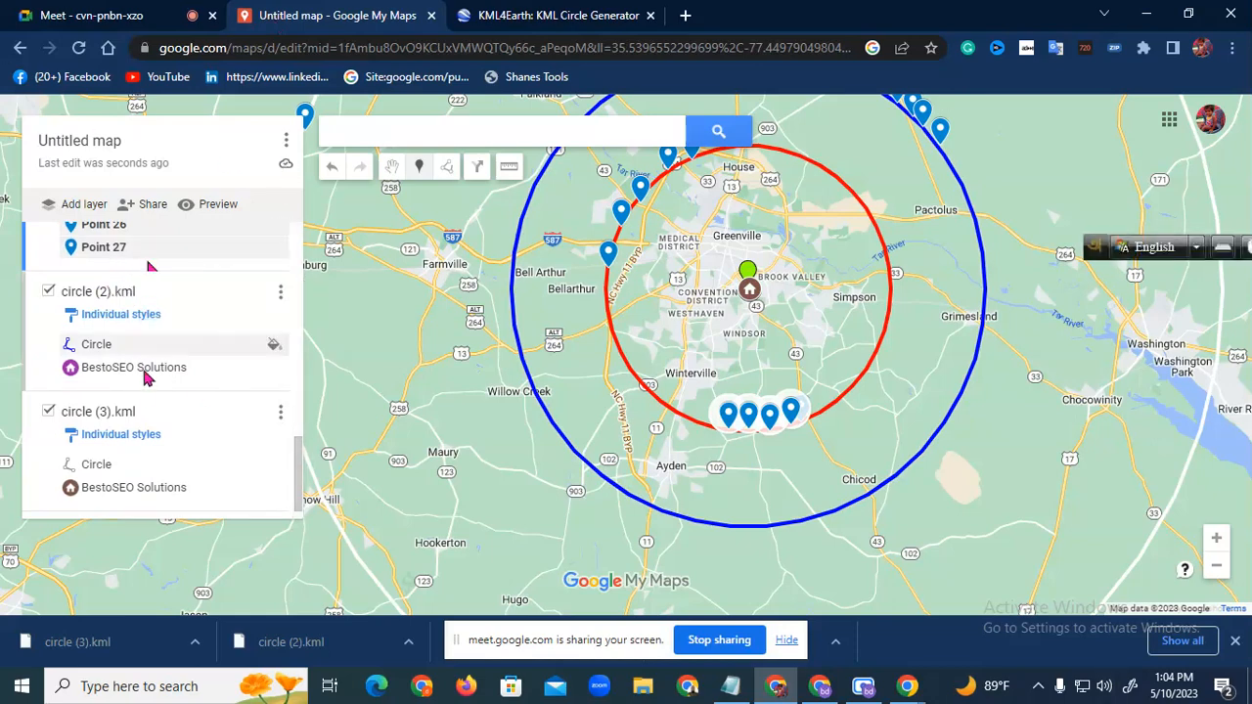
{"action": "left_click", "coordinate": [166, 369]}
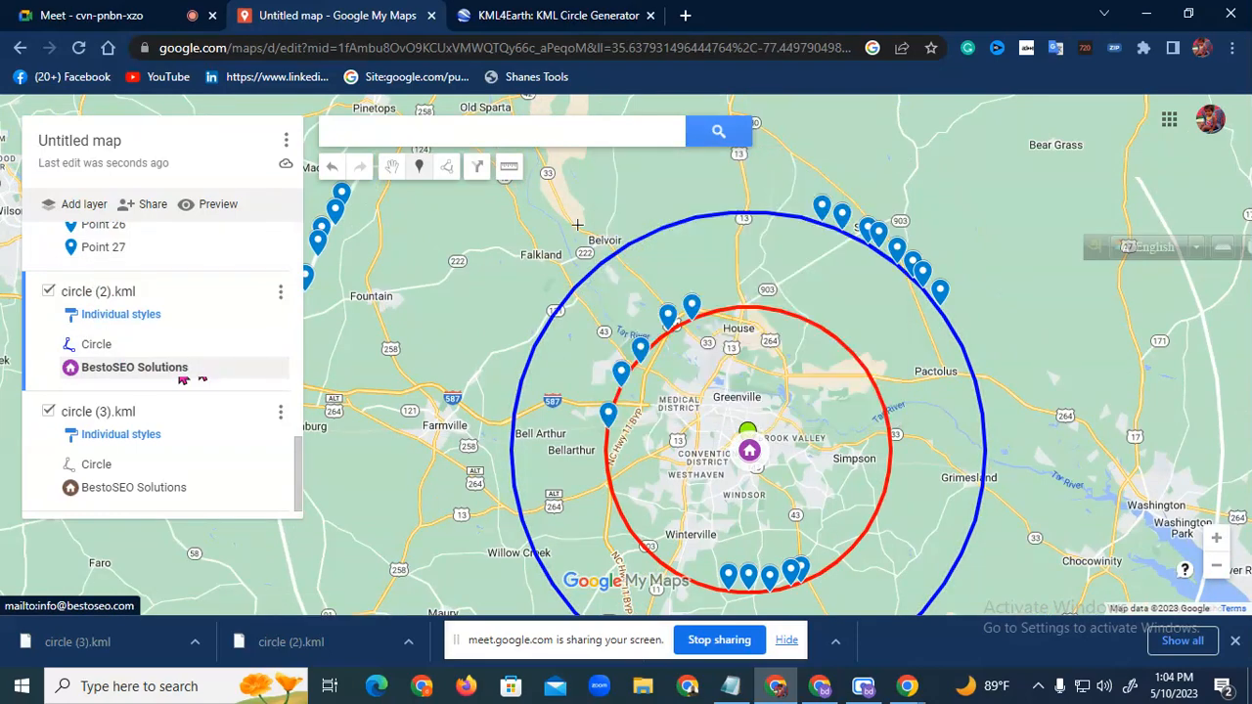
{"action": "left_click", "coordinate": [893, 158]}
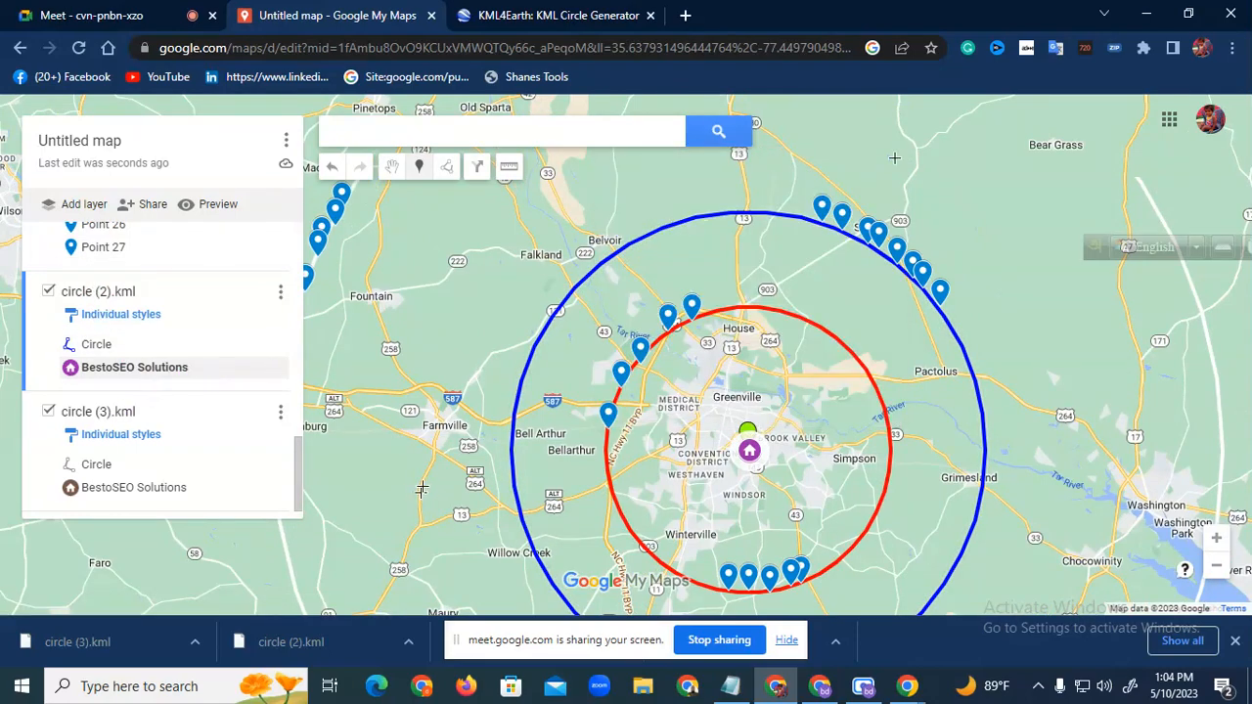
{"action": "left_click_drag", "start_coordinate": [424, 486], "coordinate": [545, 380]}
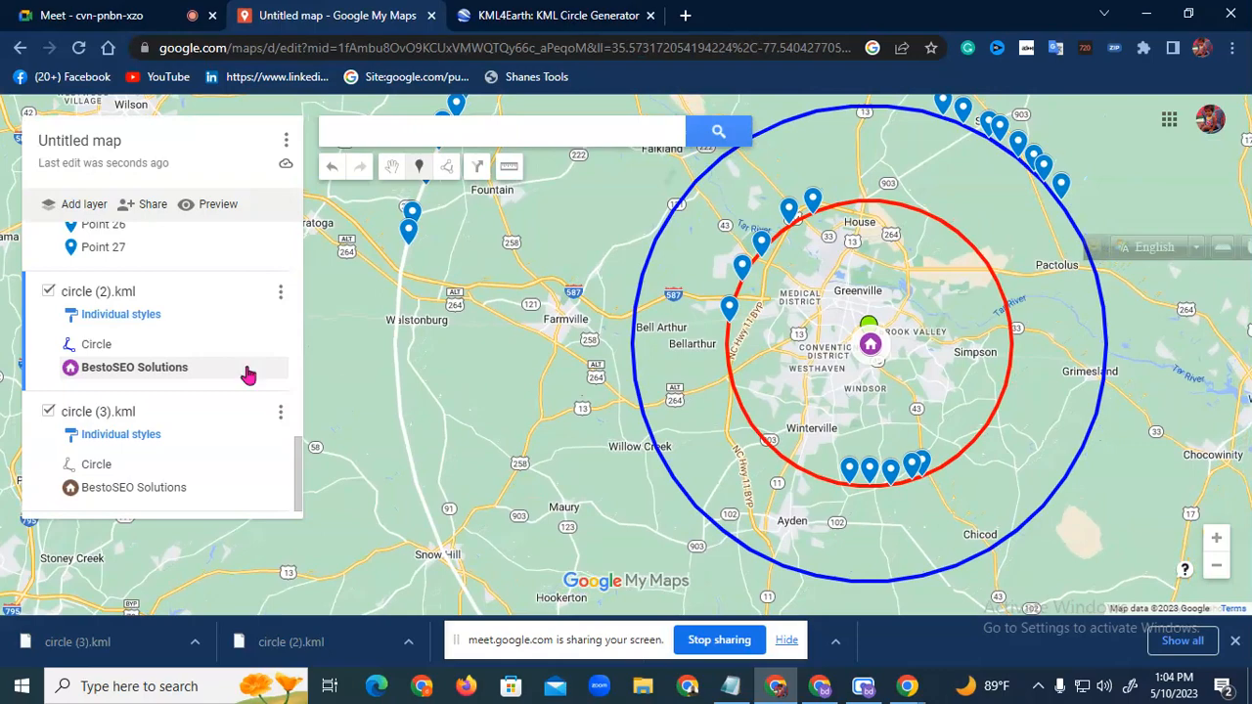
{"action": "left_click", "coordinate": [171, 375]}
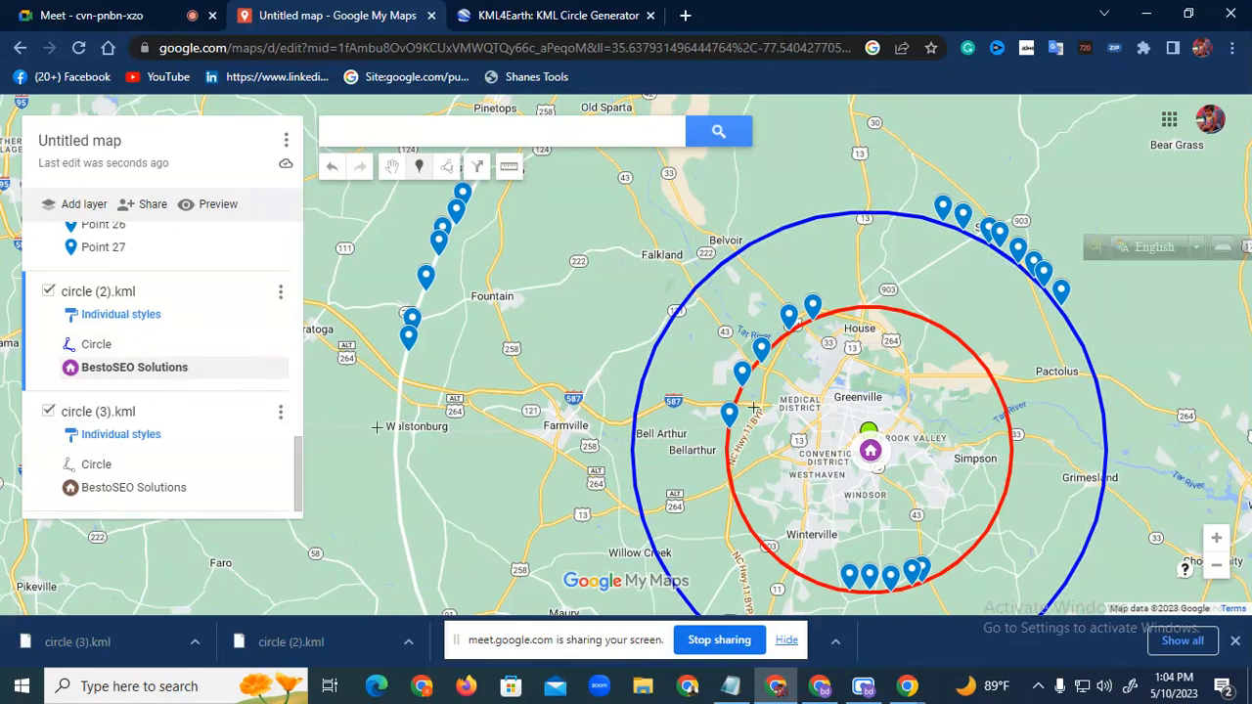
{"action": "left_click", "coordinate": [654, 353]}
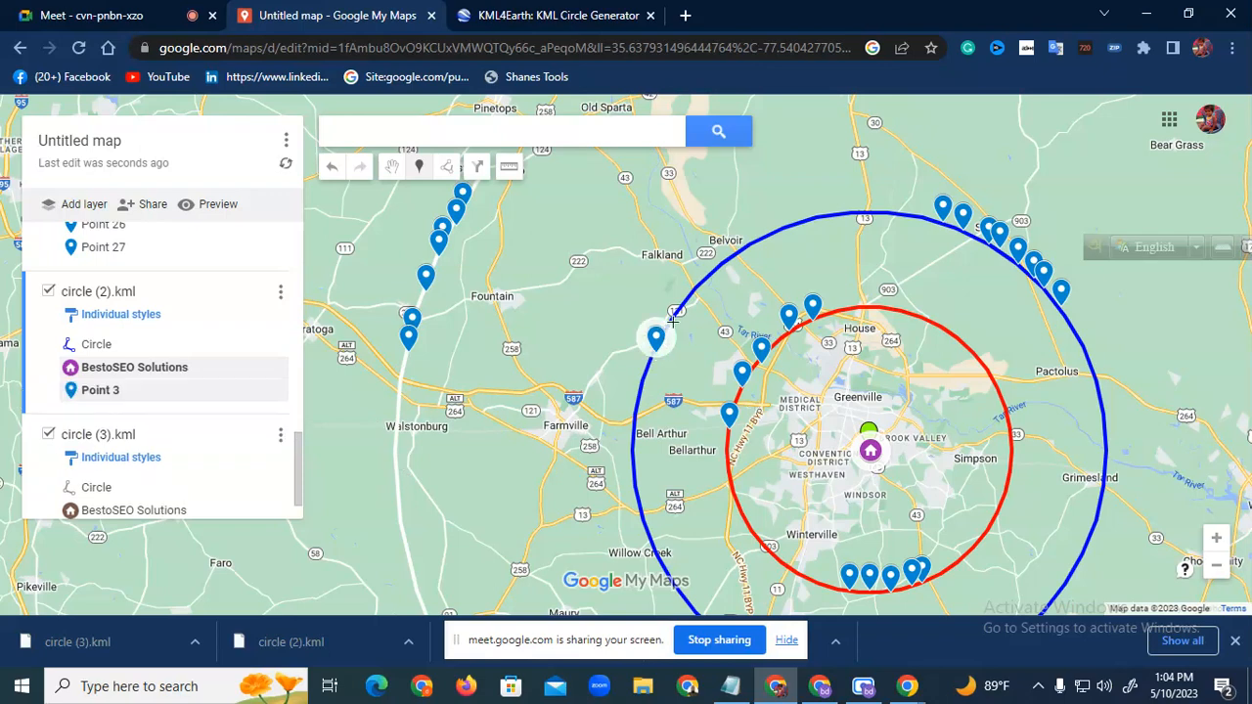
{"action": "left_click", "coordinate": [673, 319]}
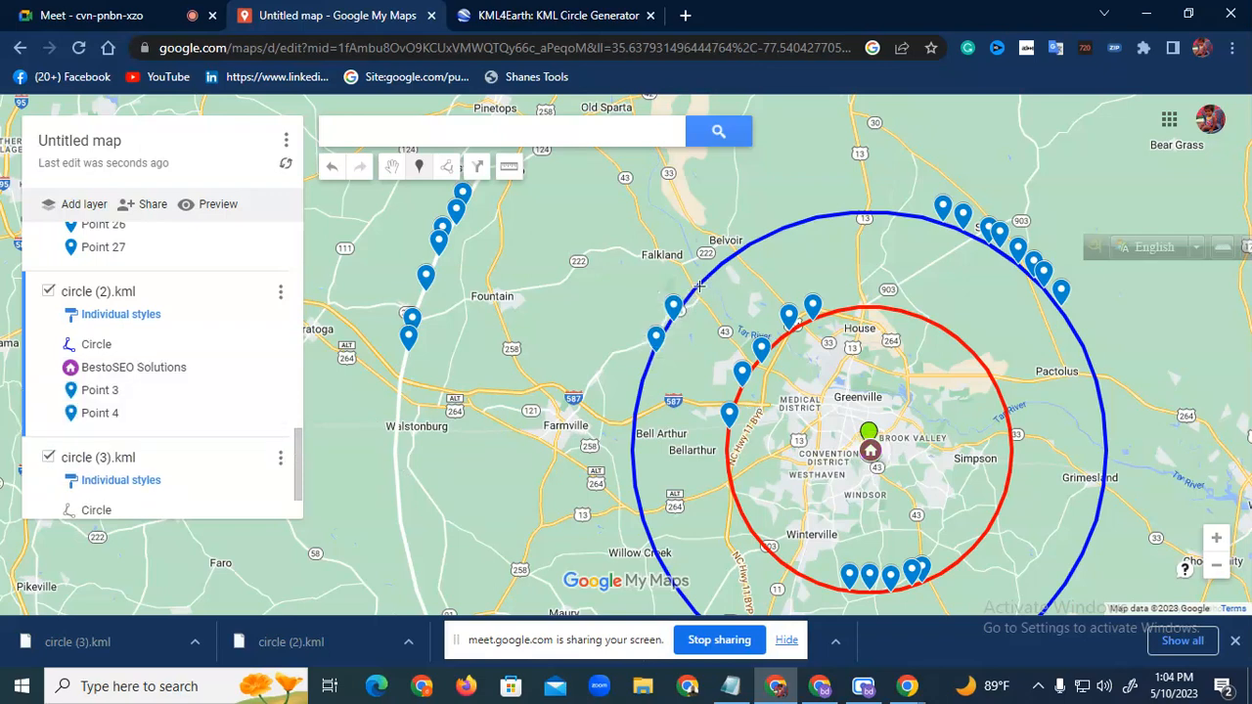
{"action": "left_click", "coordinate": [695, 290]}
{"action": "left_click", "coordinate": [721, 292]}
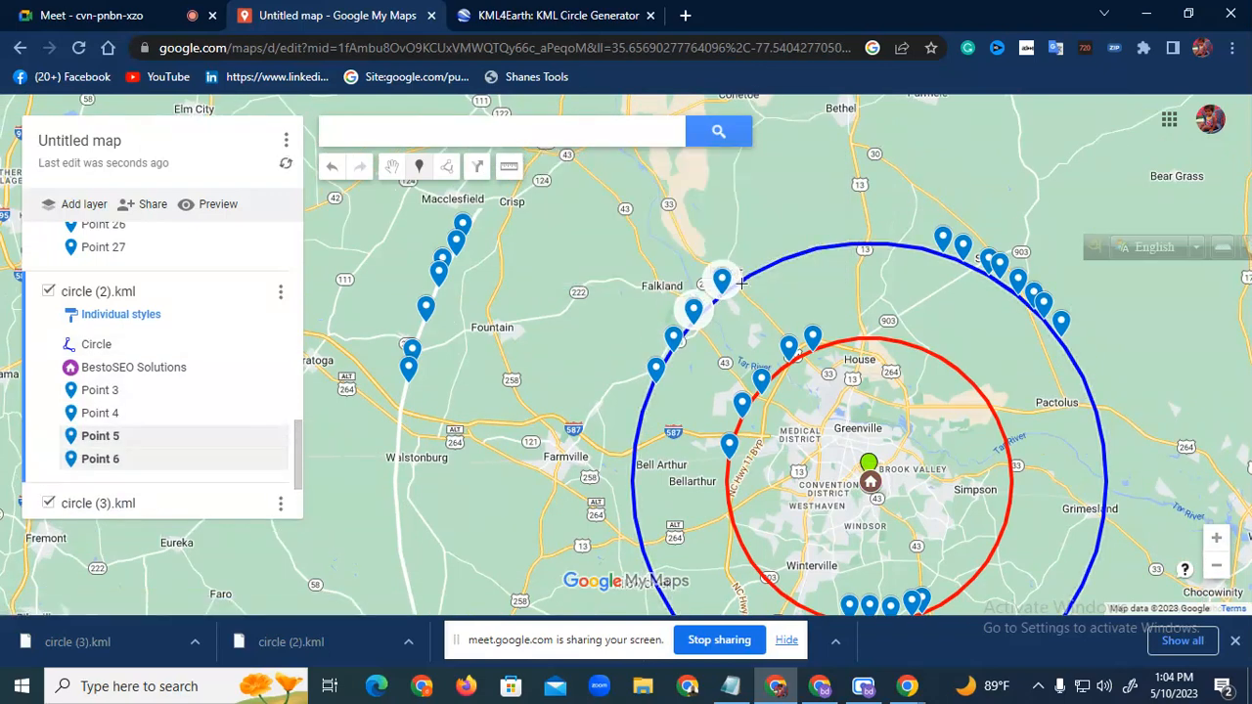
{"action": "left_click", "coordinate": [751, 271]}
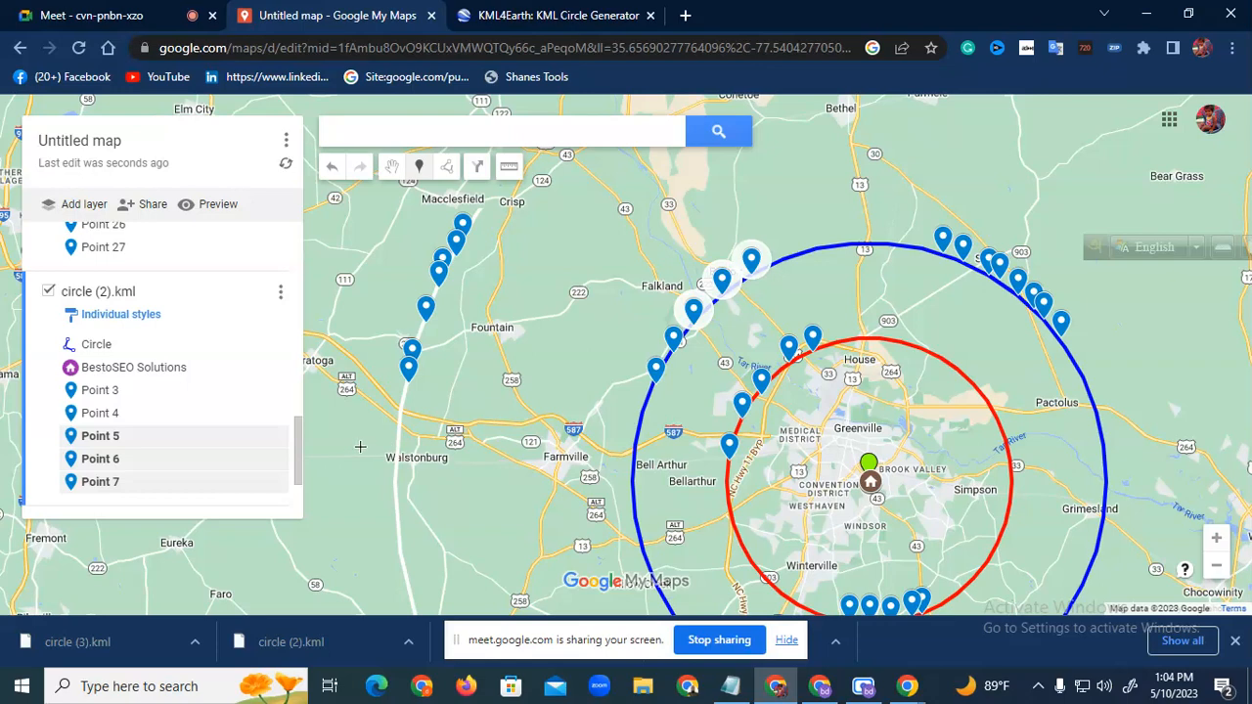
Add seven markers to the circle (2).kml layer along the white outer circle's western arc, beside Walstonburg
{"action": "left_click", "coordinate": [401, 416]}
{"action": "left_click", "coordinate": [401, 438]}
{"action": "left_click", "coordinate": [399, 460]}
{"action": "left_click", "coordinate": [398, 474]}
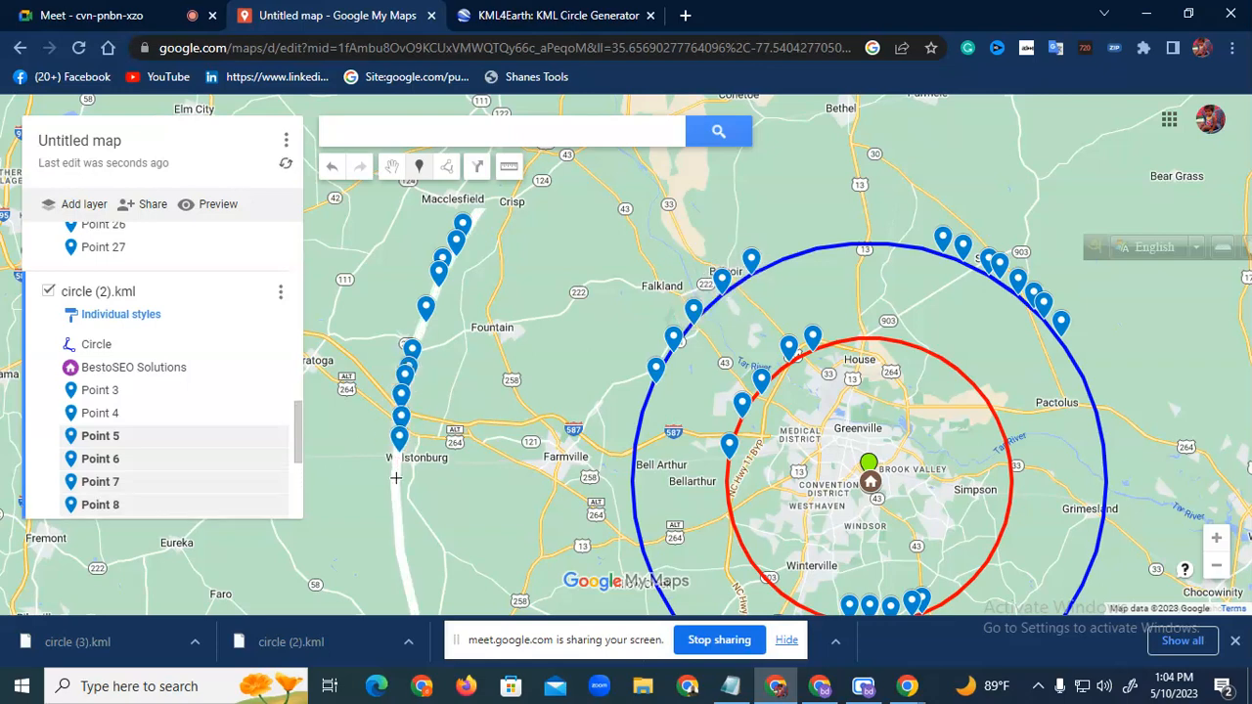
{"action": "left_click", "coordinate": [396, 488]}
{"action": "left_click", "coordinate": [395, 512]}
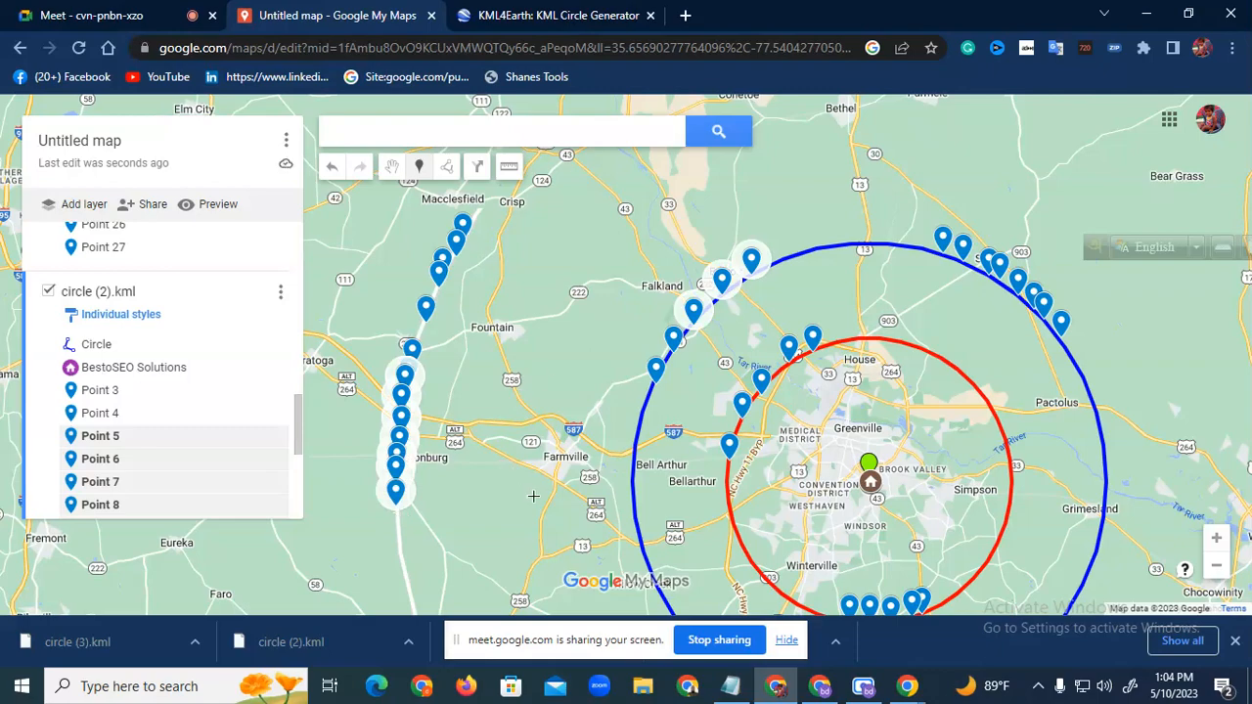
Add nine markers to the circle (2).kml layer along the southeast arc of the blue circle, around Chicod
{"action": "mouse_move", "coordinate": [533, 497]}
{"action": "left_mouse_down"}
{"action": "mouse_move", "coordinate": [475, 336]}
{"action": "mouse_move", "coordinate": [490, 314]}
{"action": "left_mouse_up"}
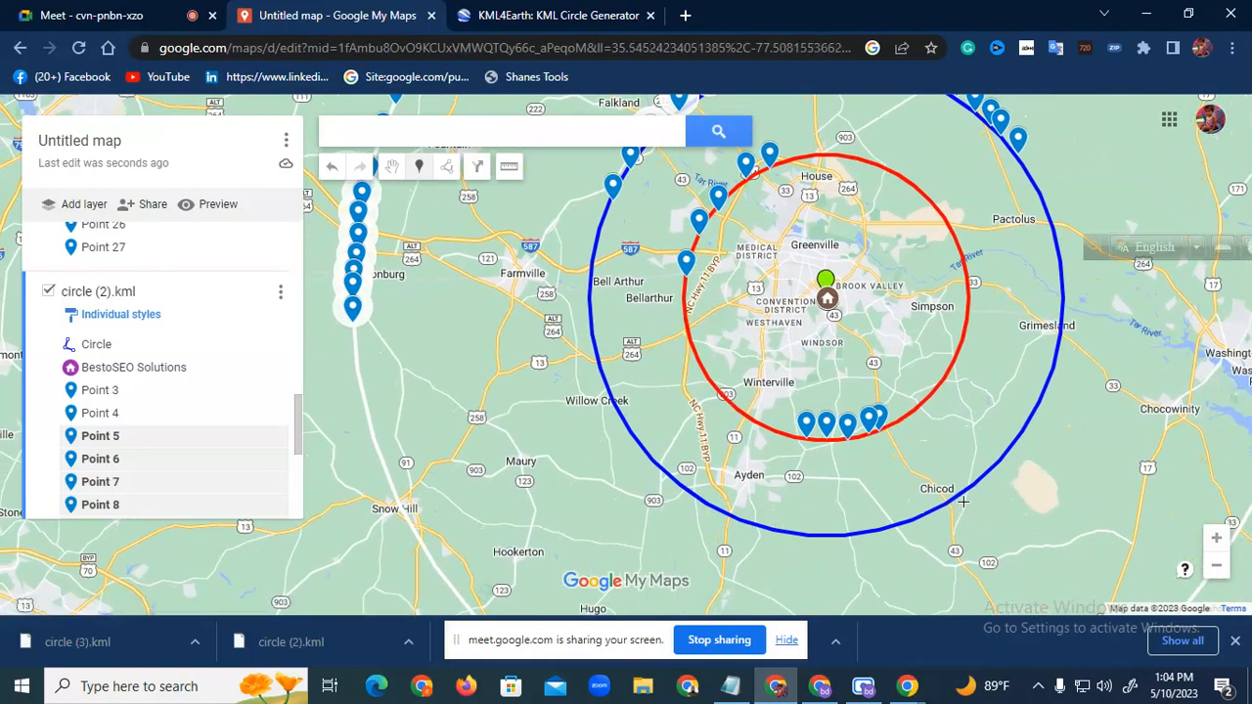
{"action": "left_click", "coordinate": [991, 469]}
{"action": "left_click", "coordinate": [976, 483]}
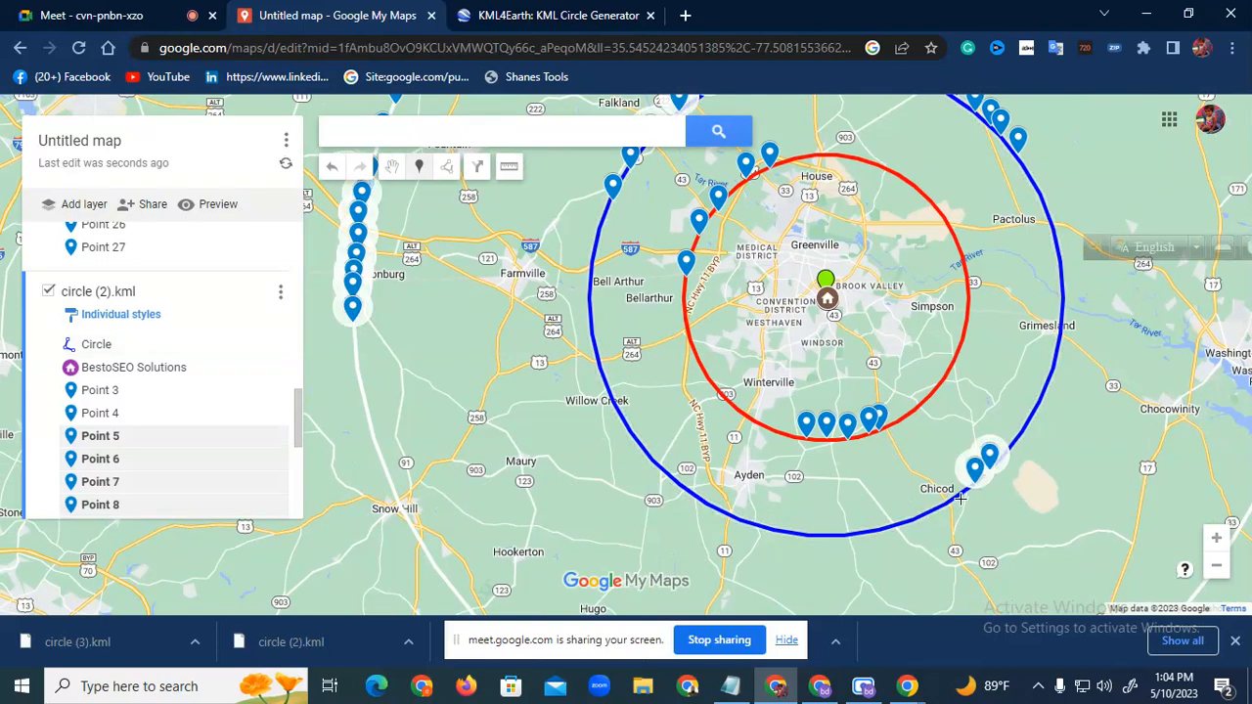
{"action": "left_click", "coordinate": [962, 496]}
{"action": "left_click", "coordinate": [945, 503]}
{"action": "left_click", "coordinate": [926, 514]}
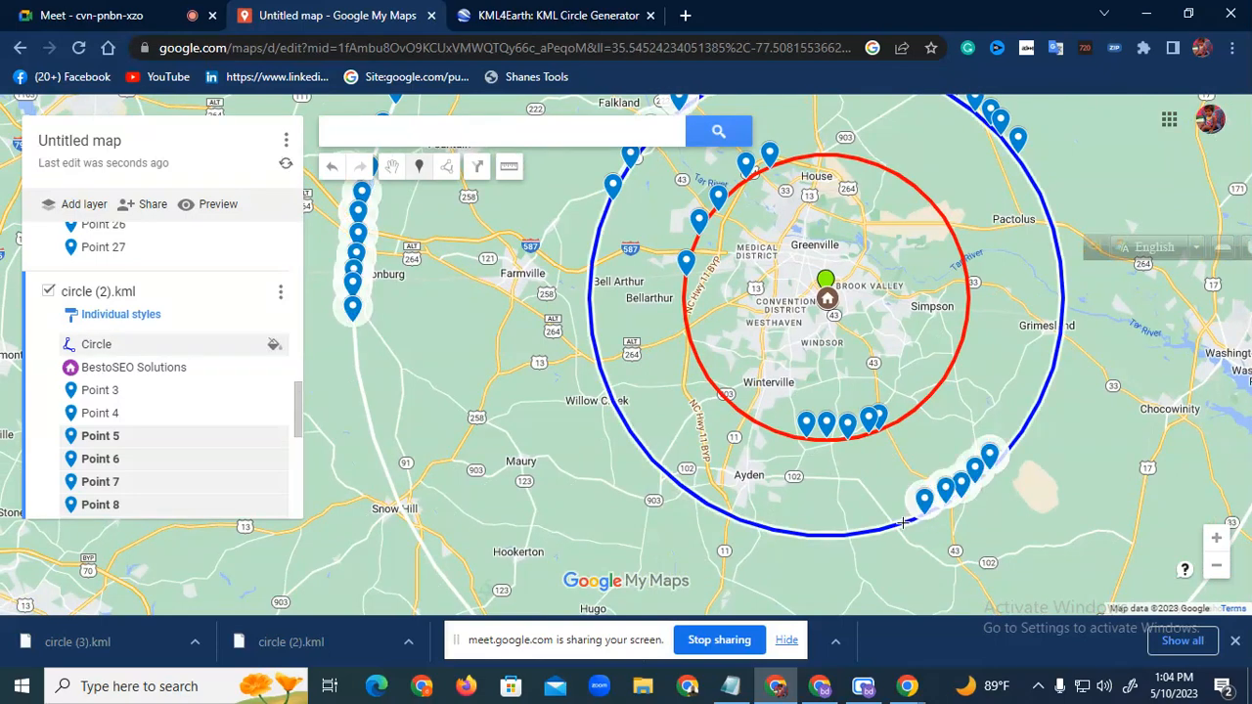
{"action": "left_click", "coordinate": [903, 522]}
{"action": "left_click", "coordinate": [885, 529]}
{"action": "left_click", "coordinate": [867, 533]}
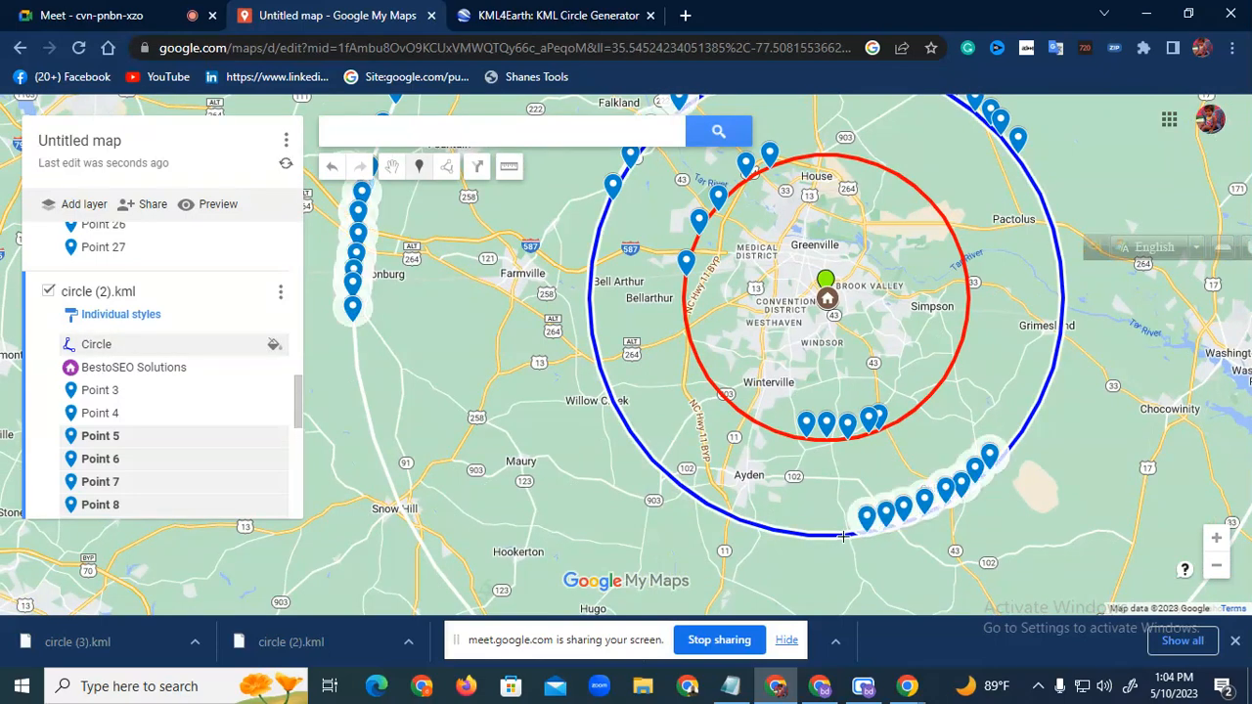
{"action": "left_click", "coordinate": [842, 537]}
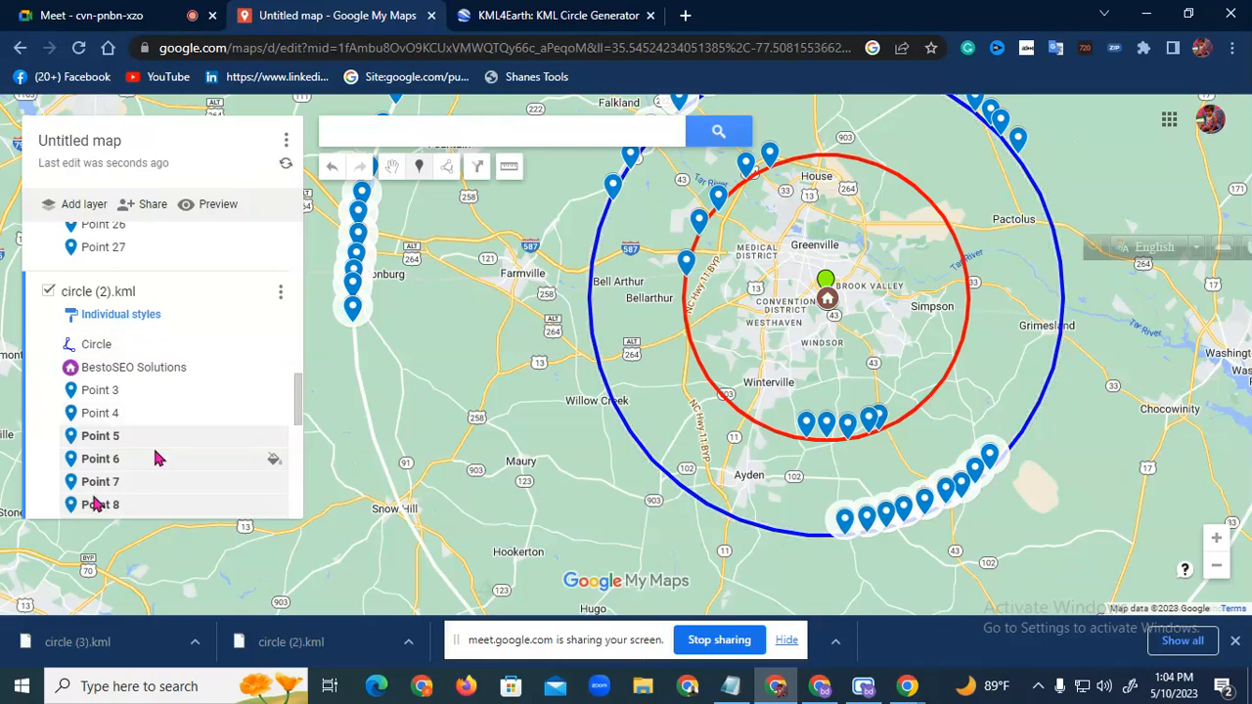
Add eleven markers to the circle (3).kml layer along the western arc of the blue circle, past Bell Arthur to Willow Creek
{"action": "scroll", "coordinate": [159, 456], "scroll_direction": "down", "scroll_amount": 5}
{"action": "scroll", "coordinate": [160, 460], "scroll_direction": "down", "scroll_amount": 1}
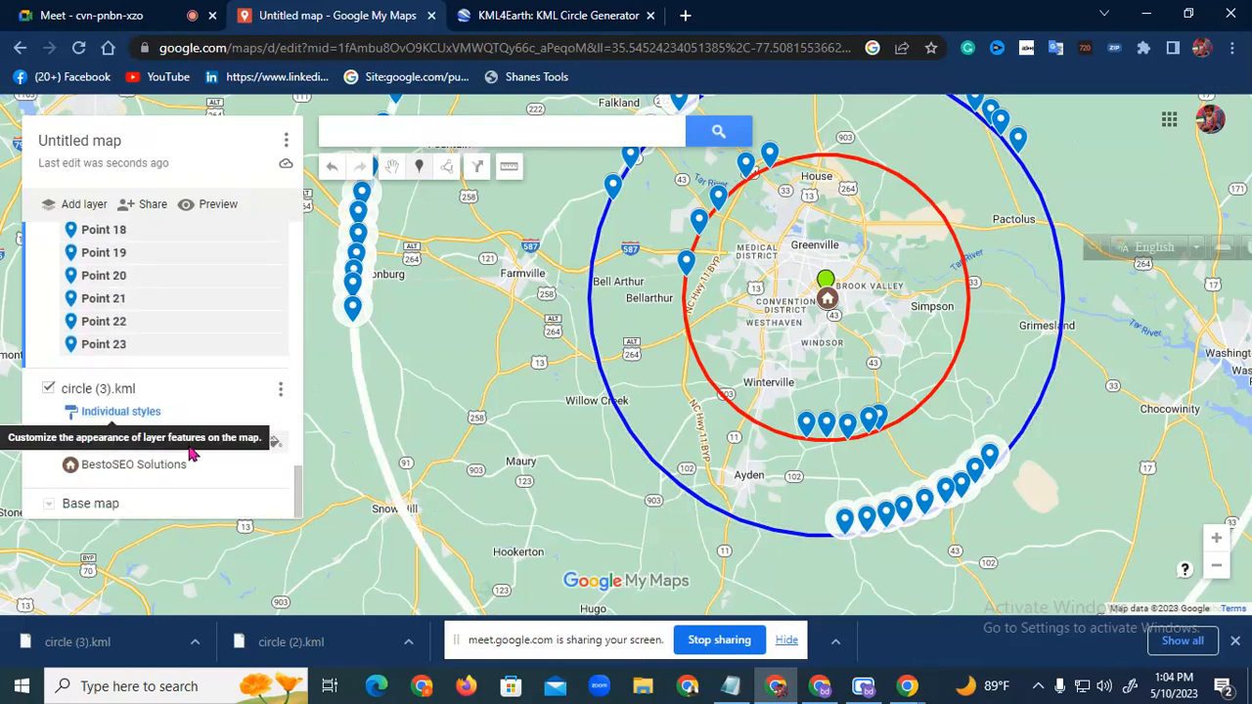
{"action": "left_click", "coordinate": [152, 468]}
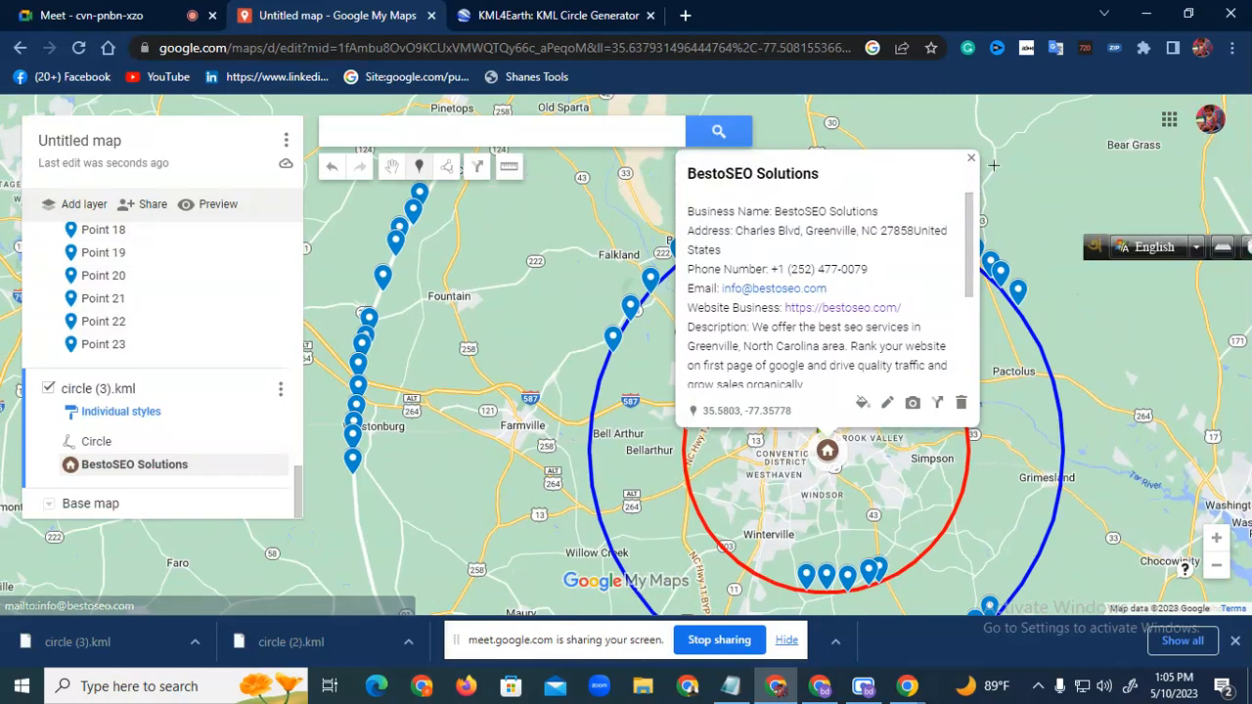
{"action": "left_click", "coordinate": [966, 161]}
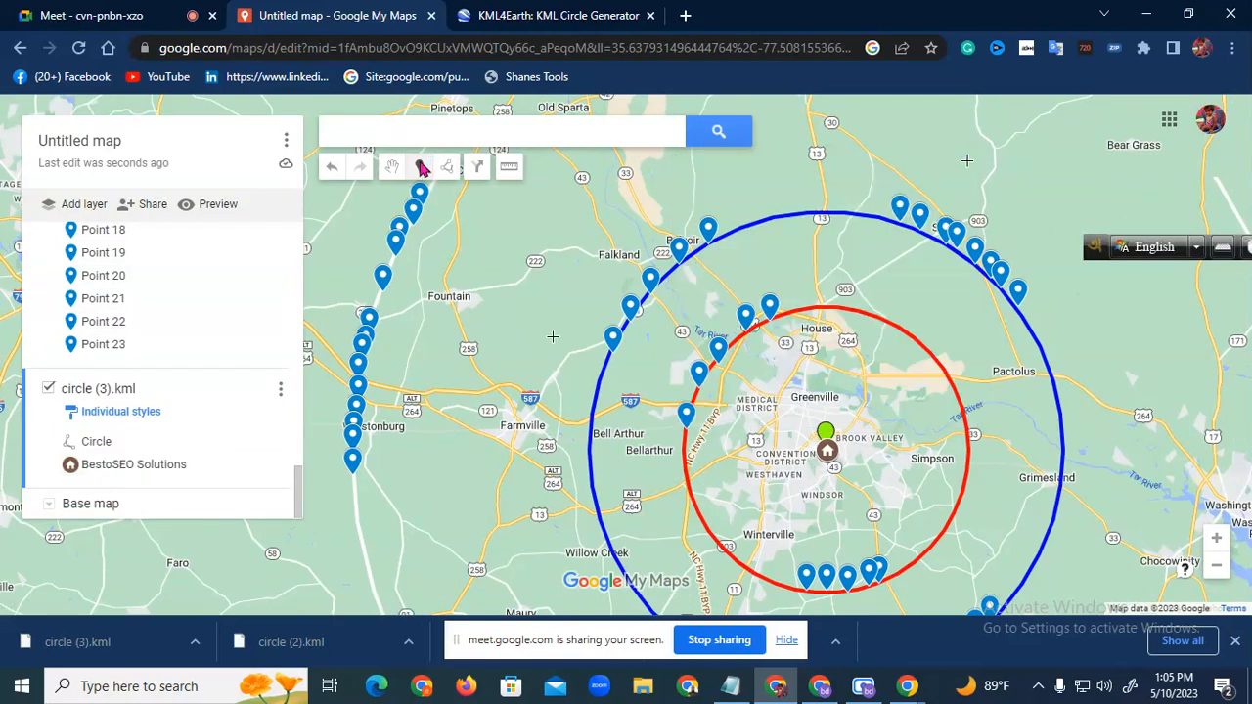
{"action": "left_click", "coordinate": [603, 362], "text": "shift"}
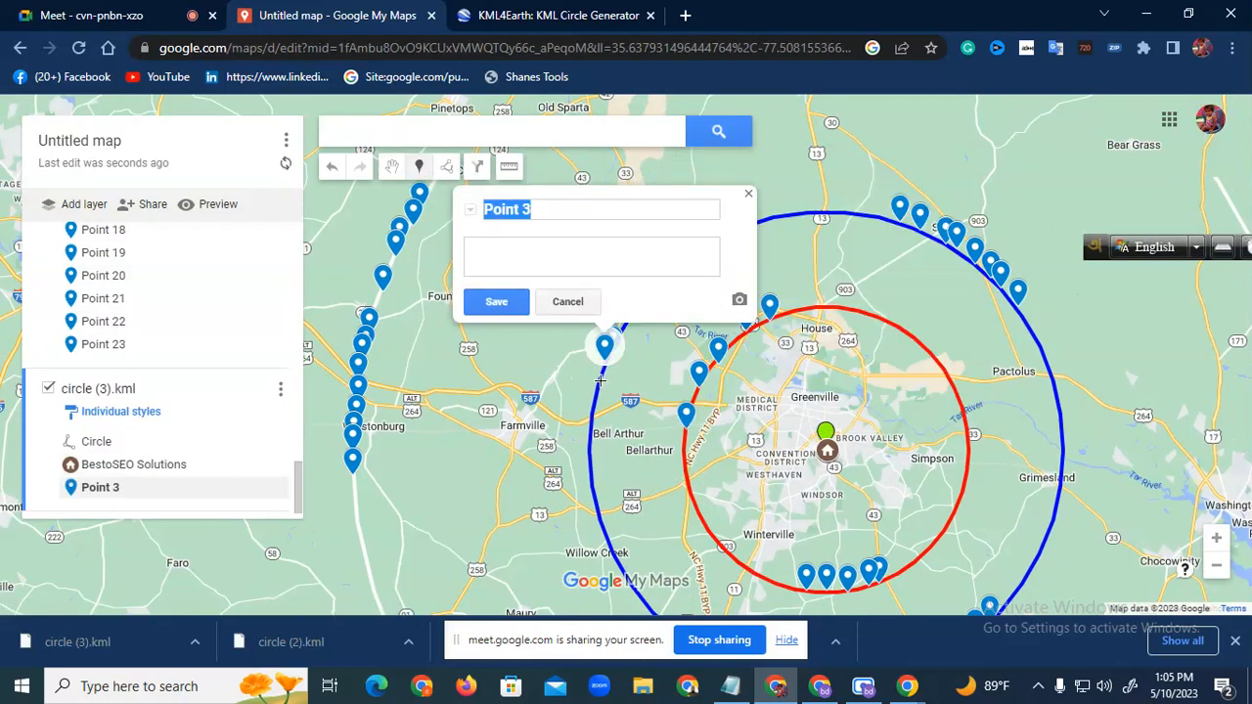
{"action": "left_click", "coordinate": [599, 380], "text": "shift"}
{"action": "left_click", "coordinate": [597, 404], "text": "shift"}
{"action": "left_click", "coordinate": [594, 425], "text": "shift"}
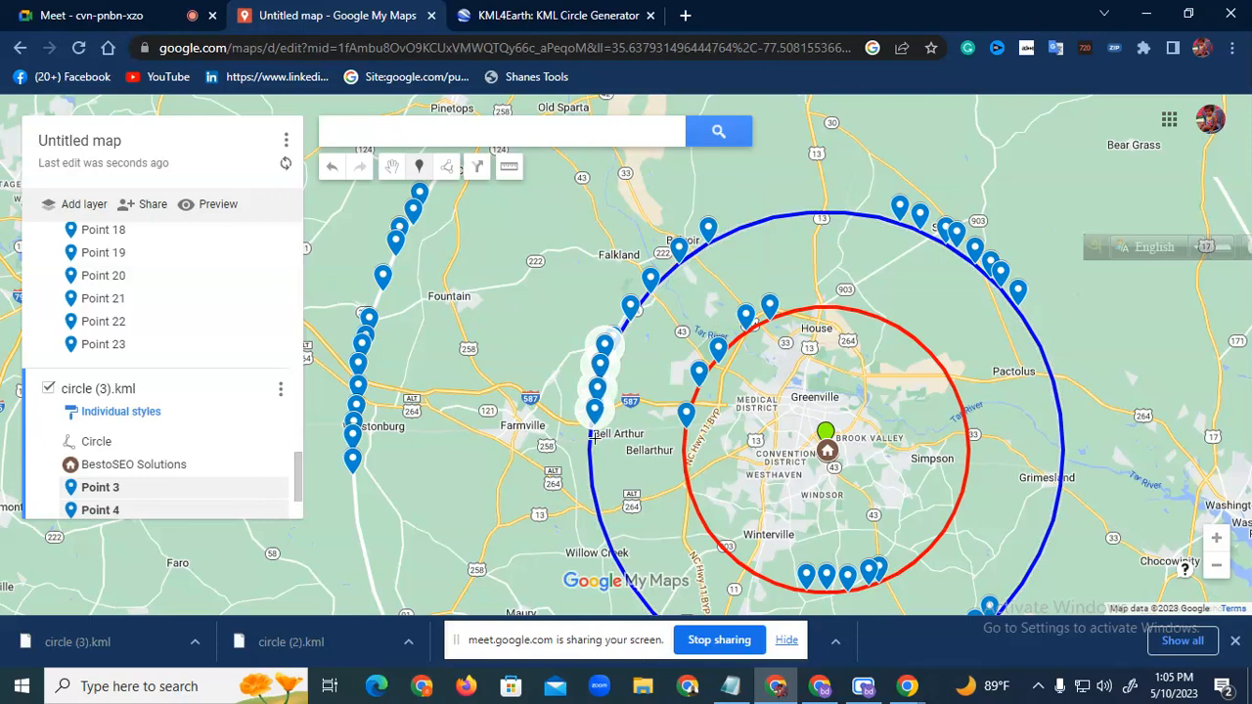
{"action": "left_click", "coordinate": [594, 439], "text": "shift"}
{"action": "left_click", "coordinate": [594, 462], "text": "shift"}
{"action": "left_click", "coordinate": [593, 485], "text": "shift"}
{"action": "left_click", "coordinate": [596, 498], "text": "shift"}
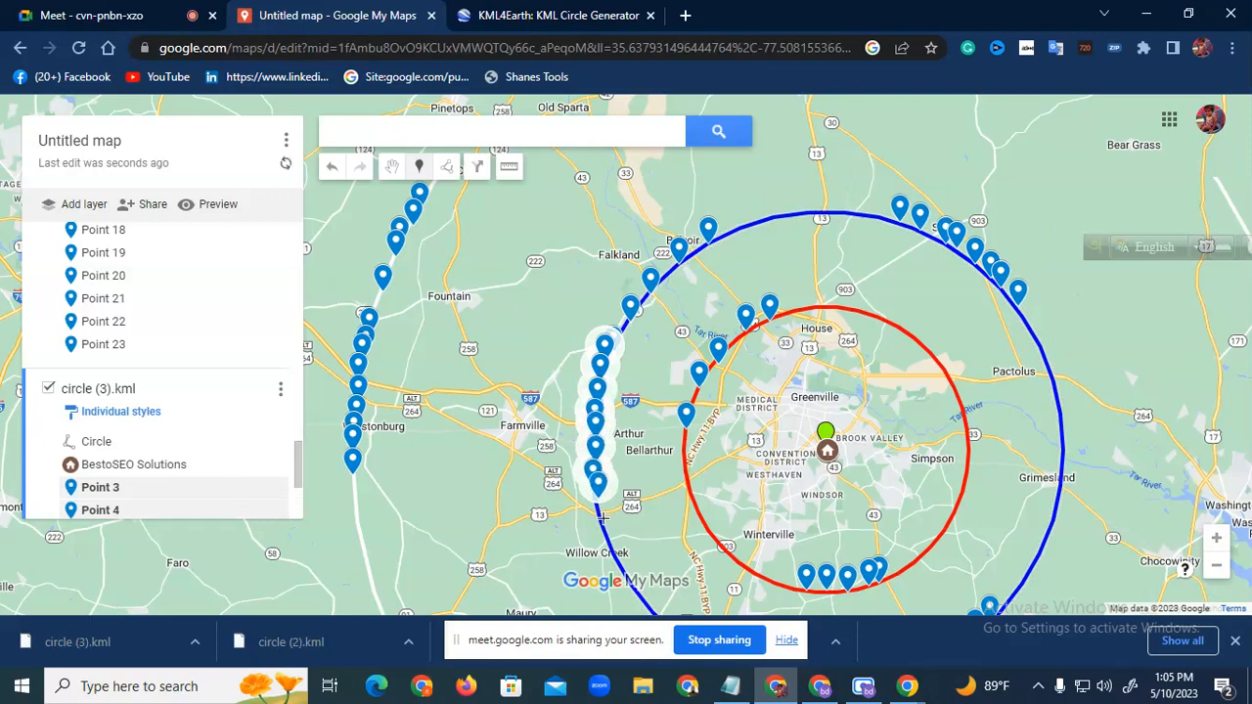
{"action": "left_click", "coordinate": [607, 537], "text": "shift"}
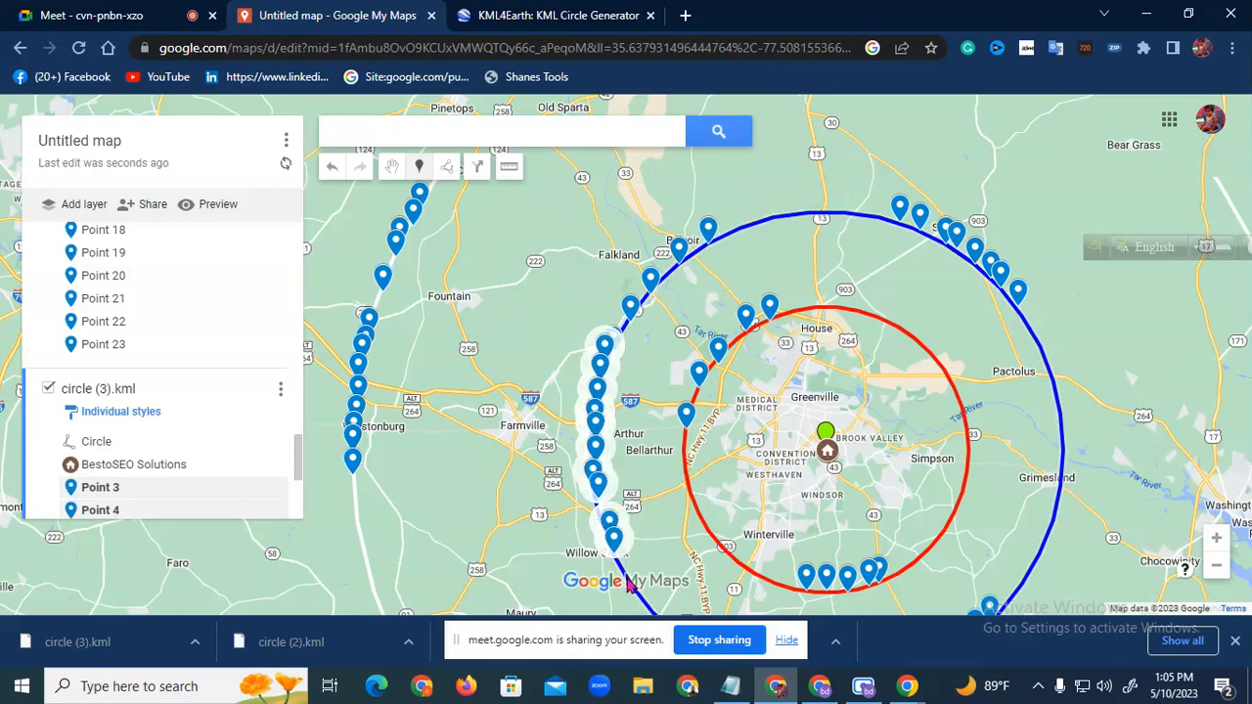
{"action": "left_click", "coordinate": [614, 548], "text": "shift"}
{"action": "left_click", "coordinate": [622, 564], "text": "shift"}
Add six markers to the circle (3).kml layer along the eastern arc of the blue circle, from northeast of Chicod past Grimesland
{"action": "left_click_drag", "start_coordinate": [654, 453], "coordinate": [555, 289]}
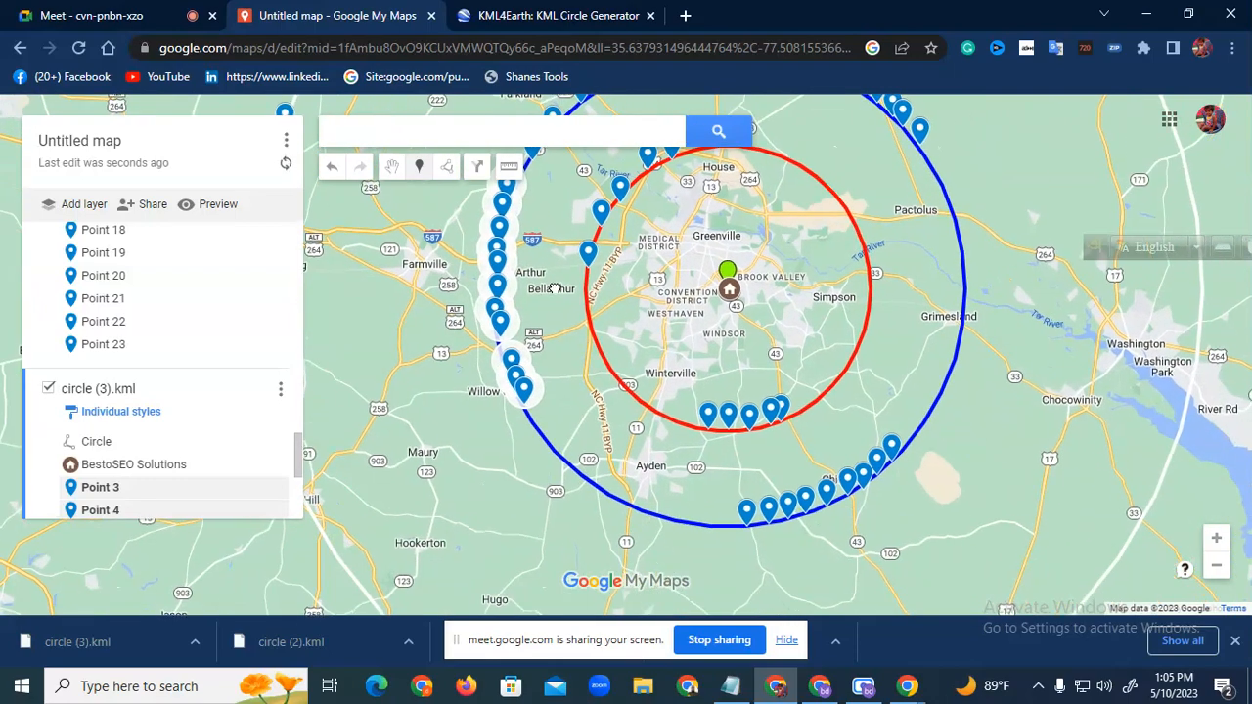
{"action": "left_click", "coordinate": [912, 433], "text": "shift"}
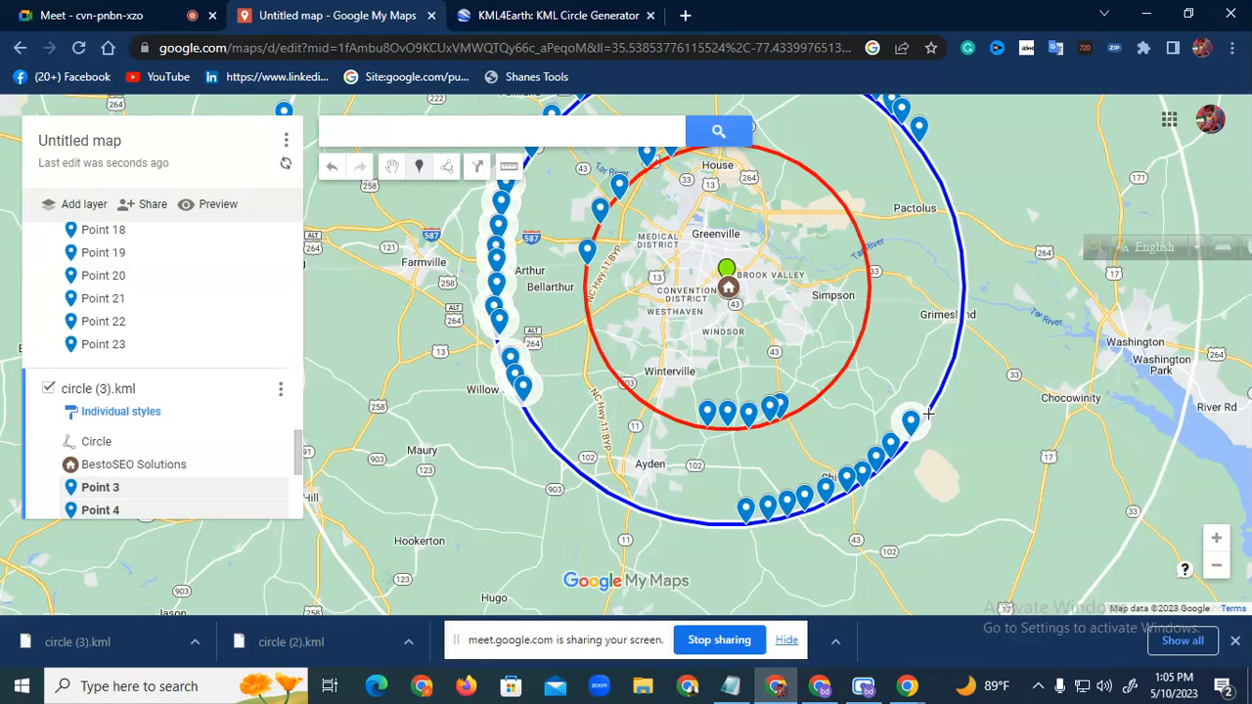
{"action": "left_click", "coordinate": [930, 407], "text": "shift"}
{"action": "left_click", "coordinate": [950, 375], "text": "shift"}
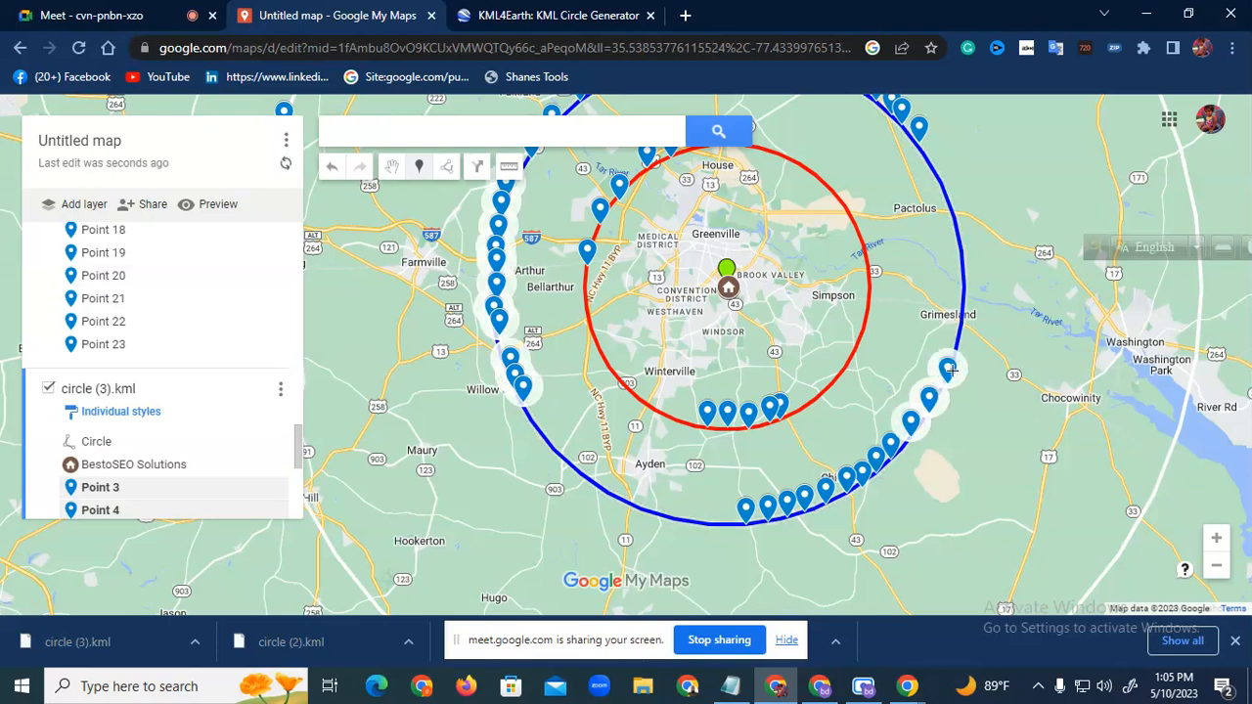
{"action": "left_click", "coordinate": [956, 341], "text": "shift"}
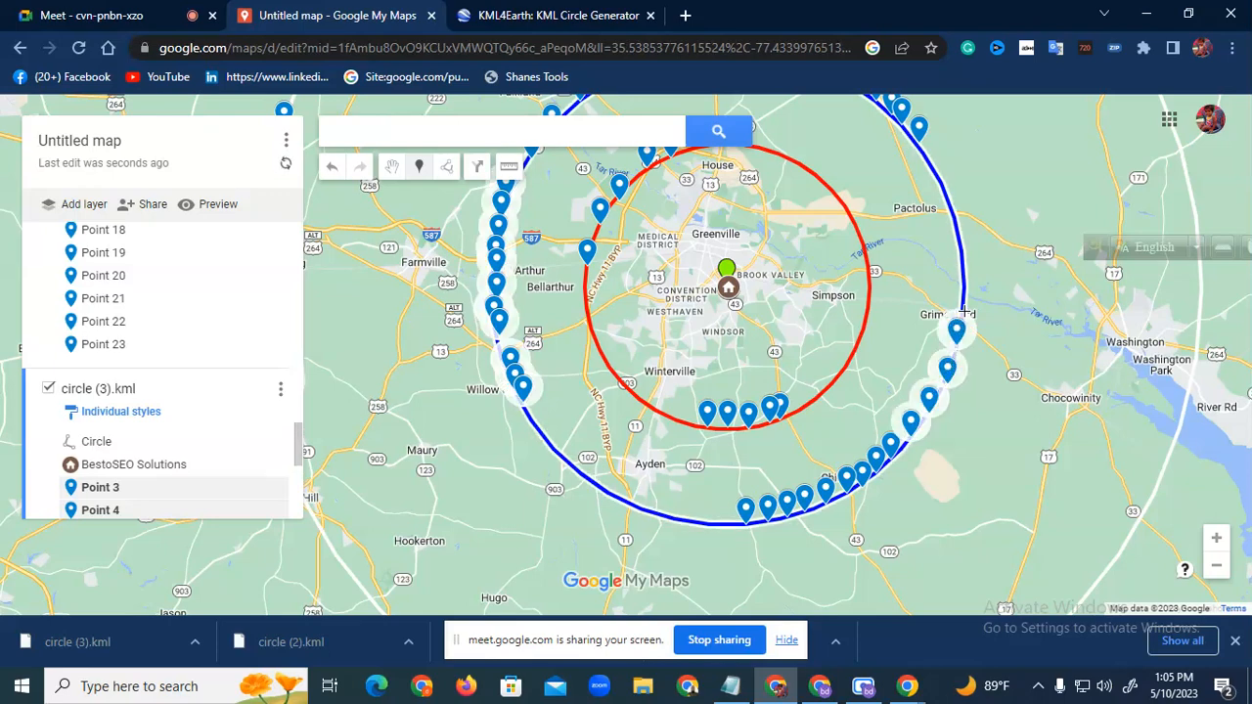
{"action": "left_click", "coordinate": [964, 307], "text": "shift"}
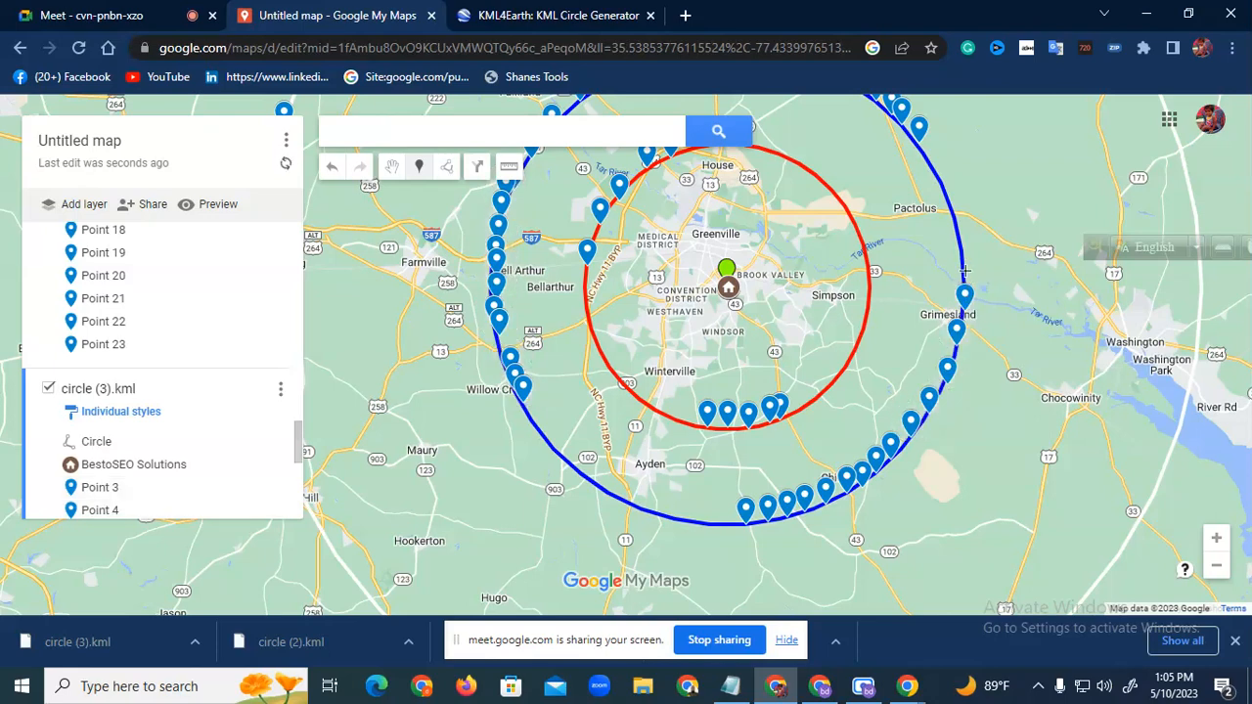
{"action": "left_click", "coordinate": [965, 269], "text": "shift"}
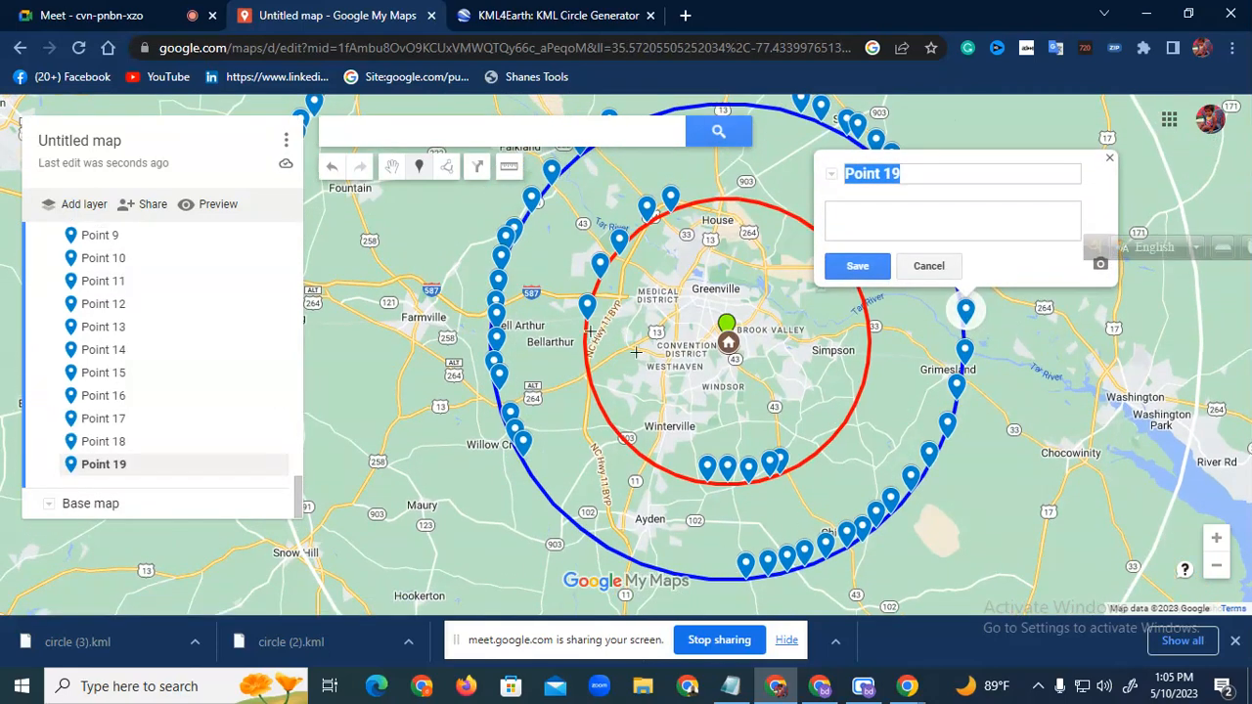
Add nine markers to the circle (3).kml layer along the southwest arc of the red circle, from Bellarthur past Winterville
{"action": "left_click", "coordinate": [592, 352]}
{"action": "left_click", "coordinate": [587, 342], "text": "shift"}
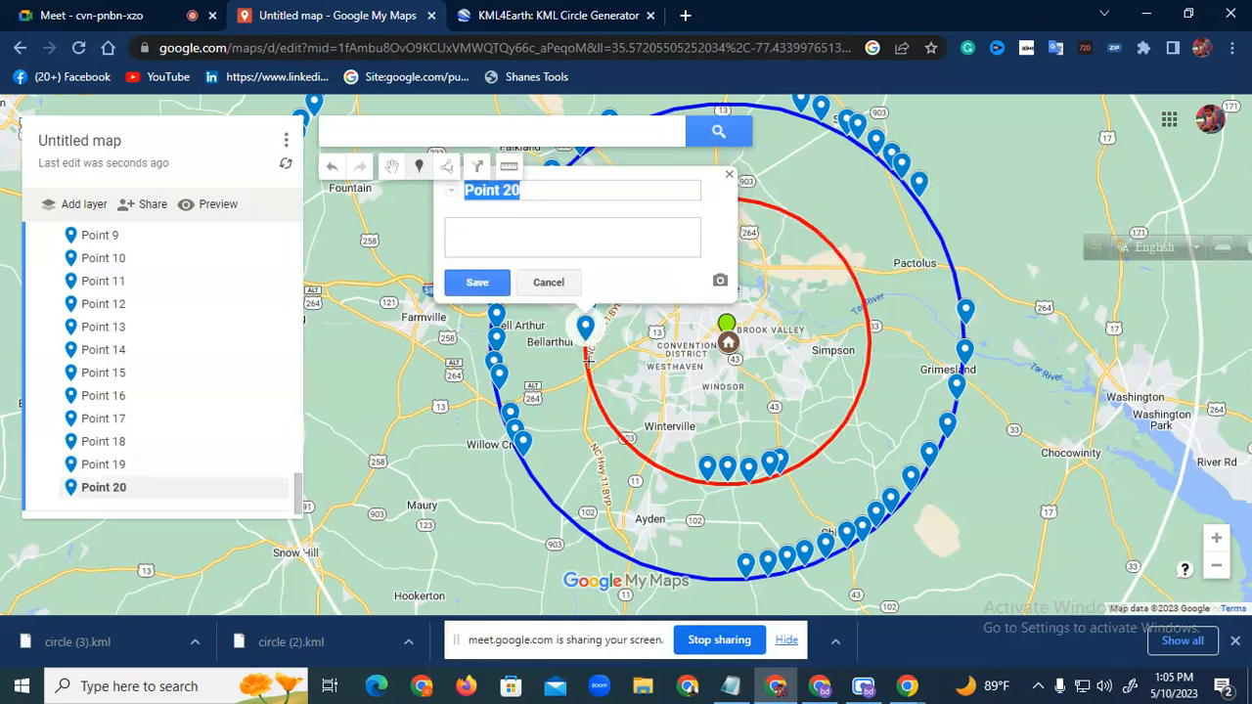
{"action": "left_click", "coordinate": [589, 361], "text": "shift"}
{"action": "left_click", "coordinate": [594, 388], "text": "shift"}
{"action": "left_click", "coordinate": [602, 410], "text": "shift"}
{"action": "left_click", "coordinate": [614, 430], "text": "shift"}
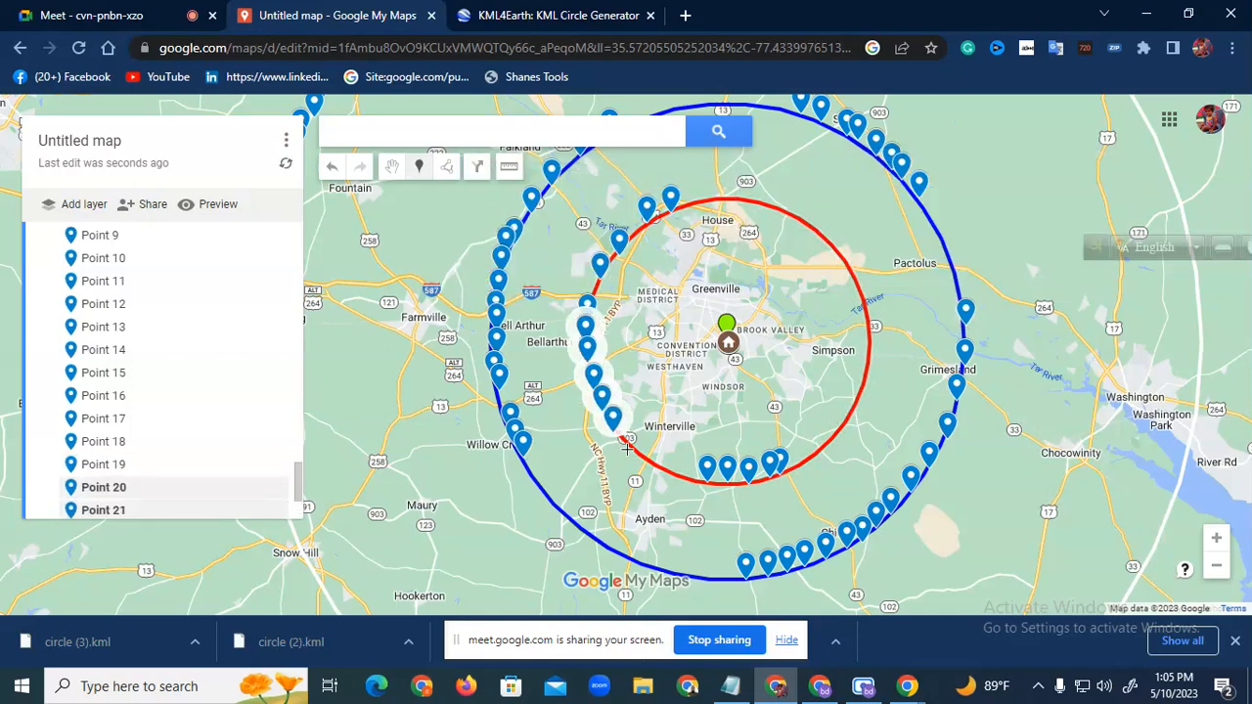
{"action": "left_click", "coordinate": [634, 451], "text": "shift"}
{"action": "left_click", "coordinate": [656, 464], "text": "shift"}
{"action": "left_click", "coordinate": [676, 473], "text": "shift"}
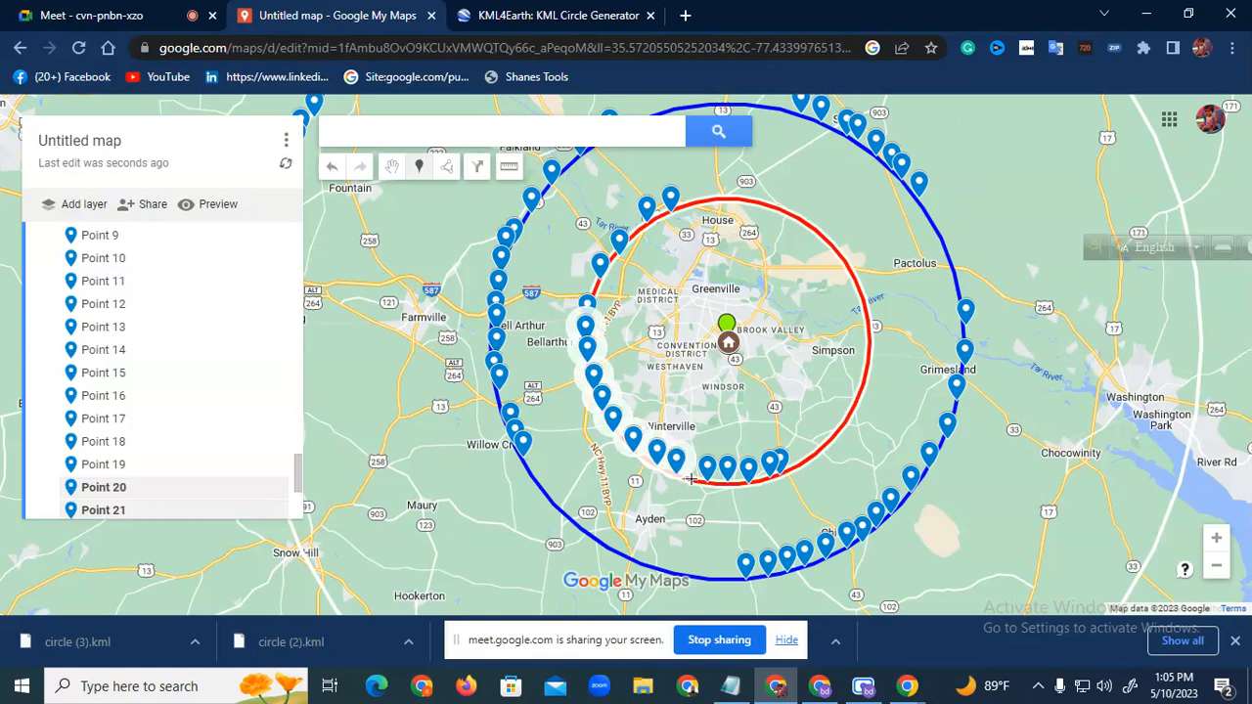
{"action": "left_click", "coordinate": [697, 479], "text": "shift"}
{"action": "scroll", "coordinate": [195, 474], "scroll_direction": "down", "scroll_amount": 3}
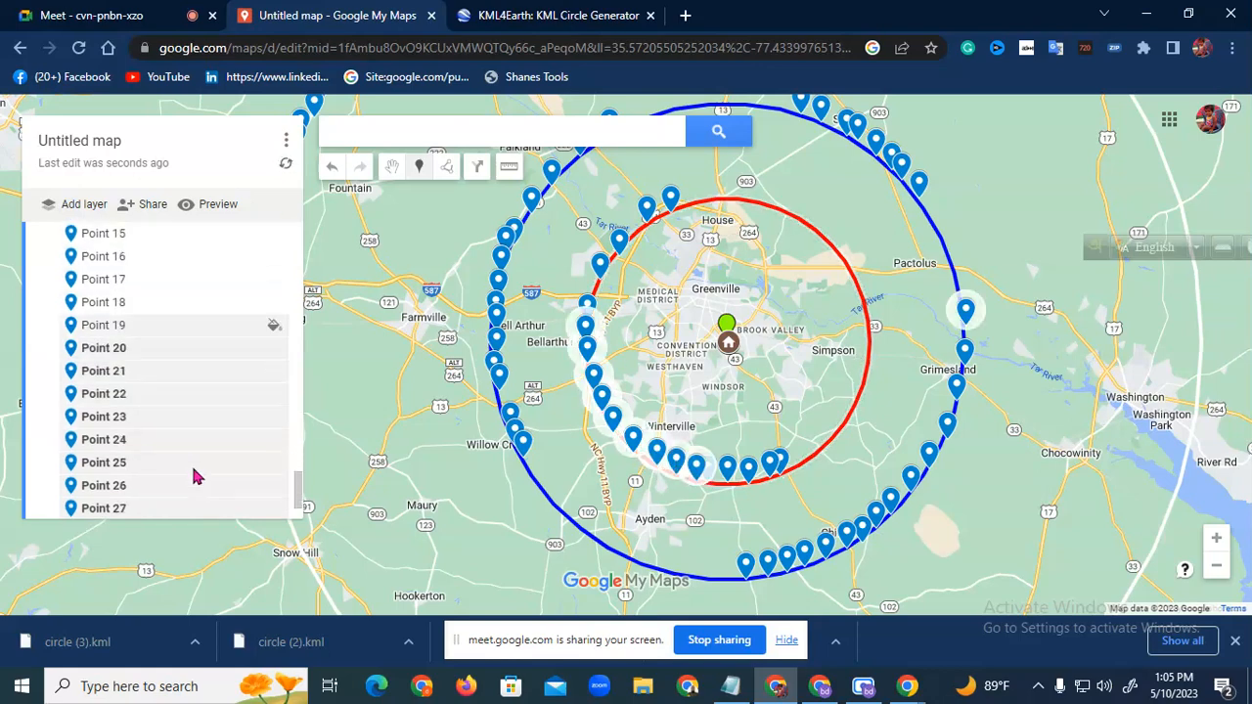
Group the places of the circle (1).kml layer by Uniform style
{"action": "scroll", "coordinate": [173, 453], "scroll_direction": "up", "scroll_amount": 1}
{"action": "scroll", "coordinate": [172, 450], "scroll_direction": "up", "scroll_amount": 15}
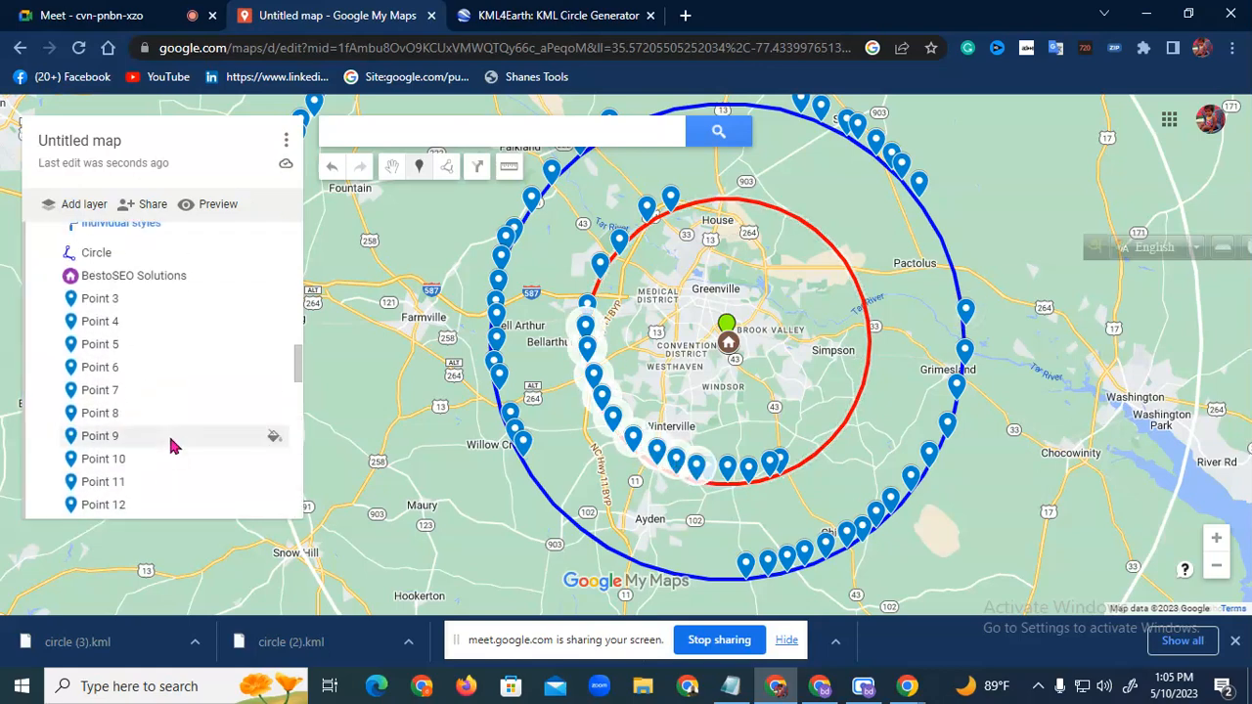
{"action": "scroll", "coordinate": [173, 441], "scroll_direction": "down", "scroll_amount": 1}
{"action": "scroll", "coordinate": [137, 372], "scroll_direction": "up", "scroll_amount": 1}
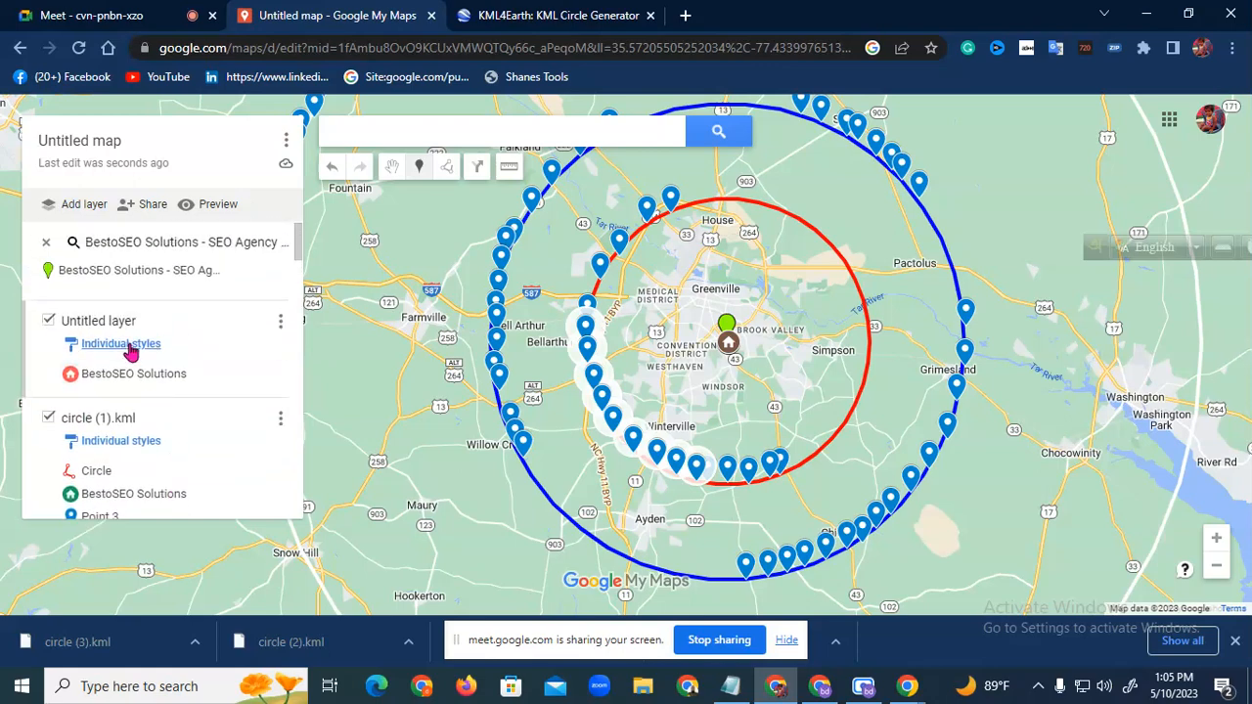
{"action": "scroll", "coordinate": [159, 399], "scroll_direction": "down", "scroll_amount": 1}
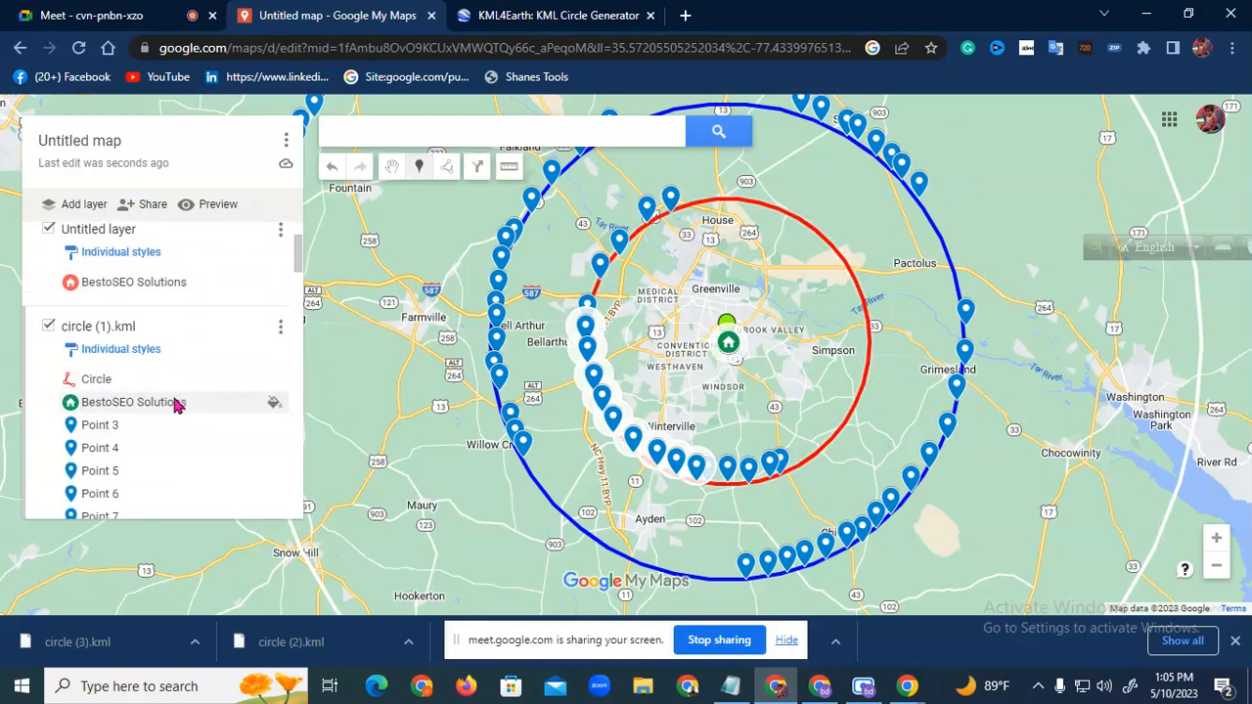
{"action": "left_click", "coordinate": [121, 349]}
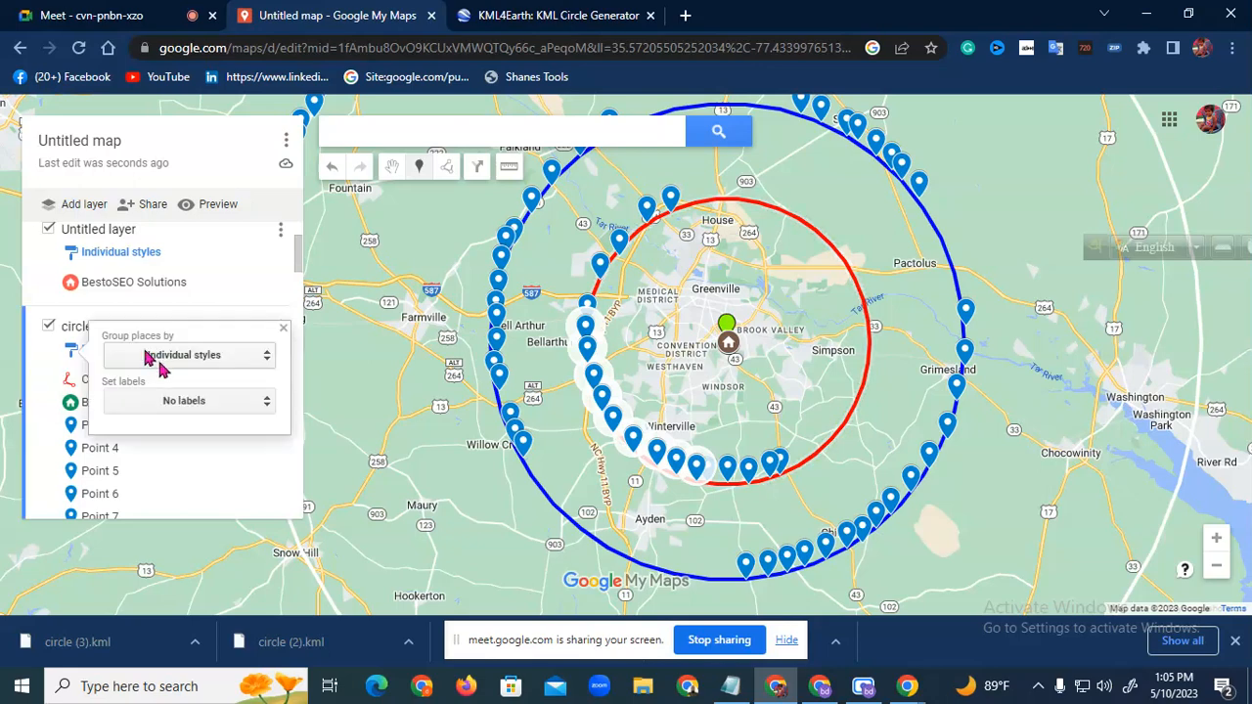
{"action": "left_click", "coordinate": [179, 359]}
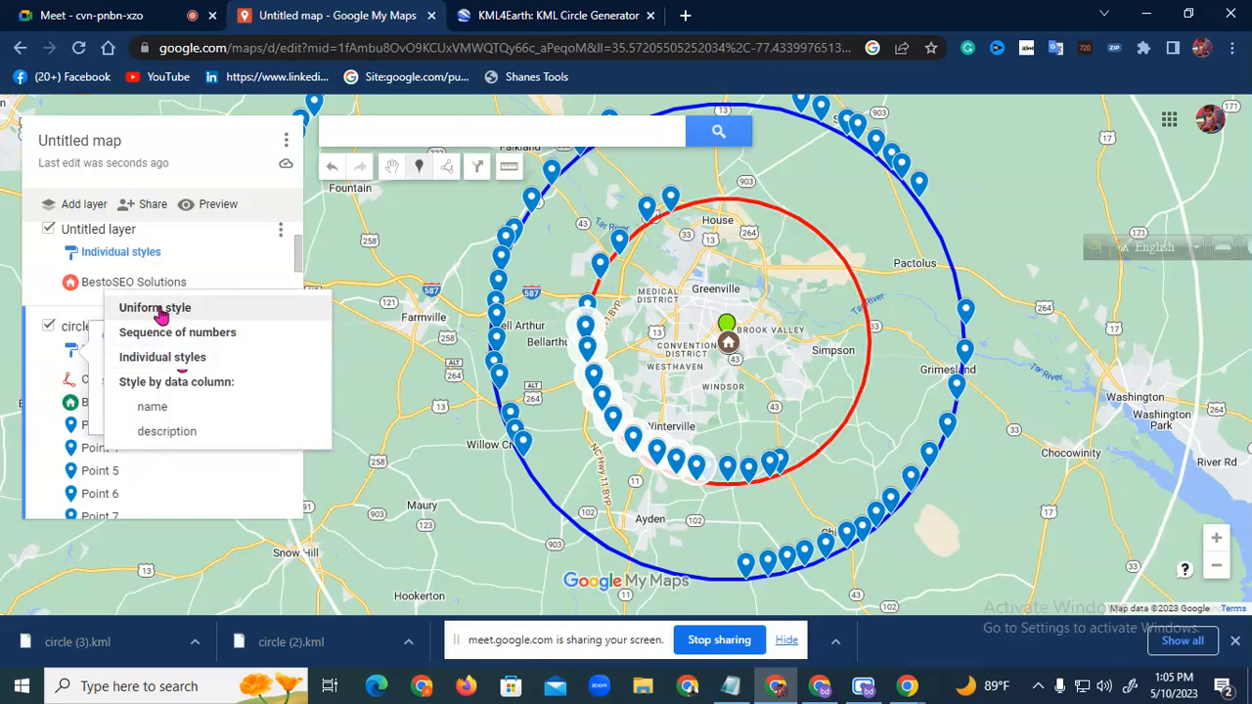
{"action": "left_click", "coordinate": [160, 309]}
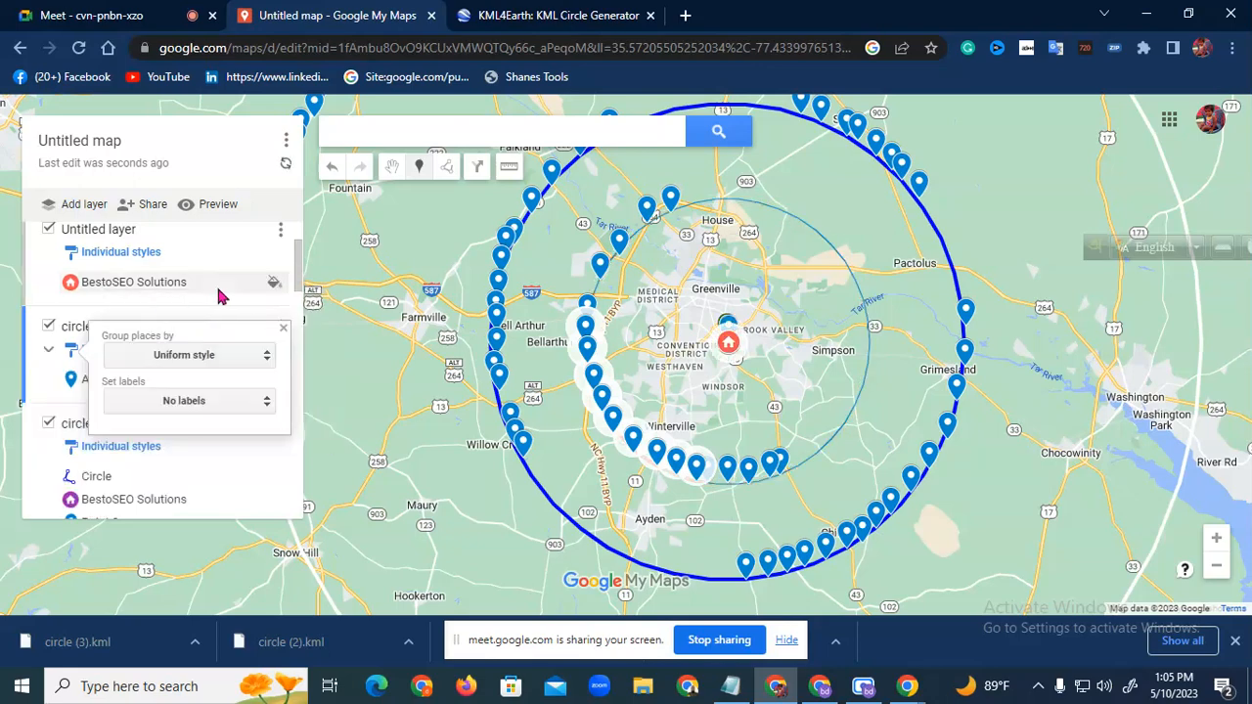
{"action": "left_click", "coordinate": [283, 330]}
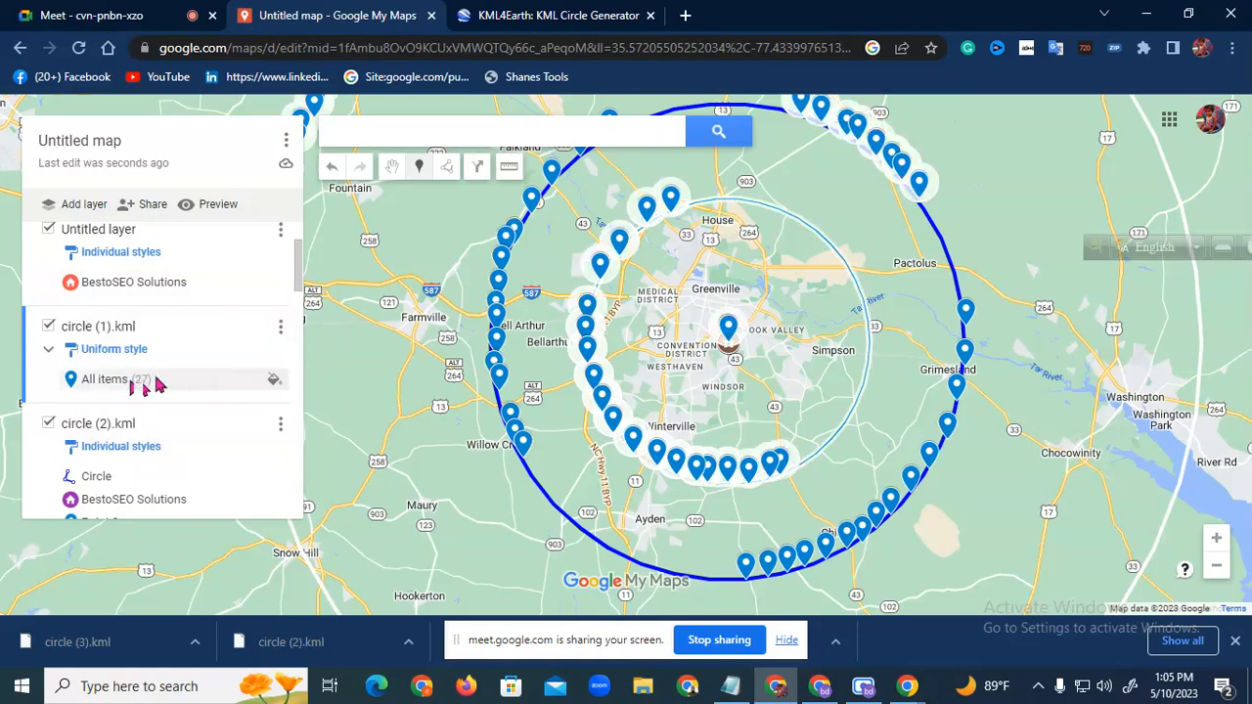
Color all items in the circle (1).kml layer orange
{"action": "left_click", "coordinate": [274, 379]}
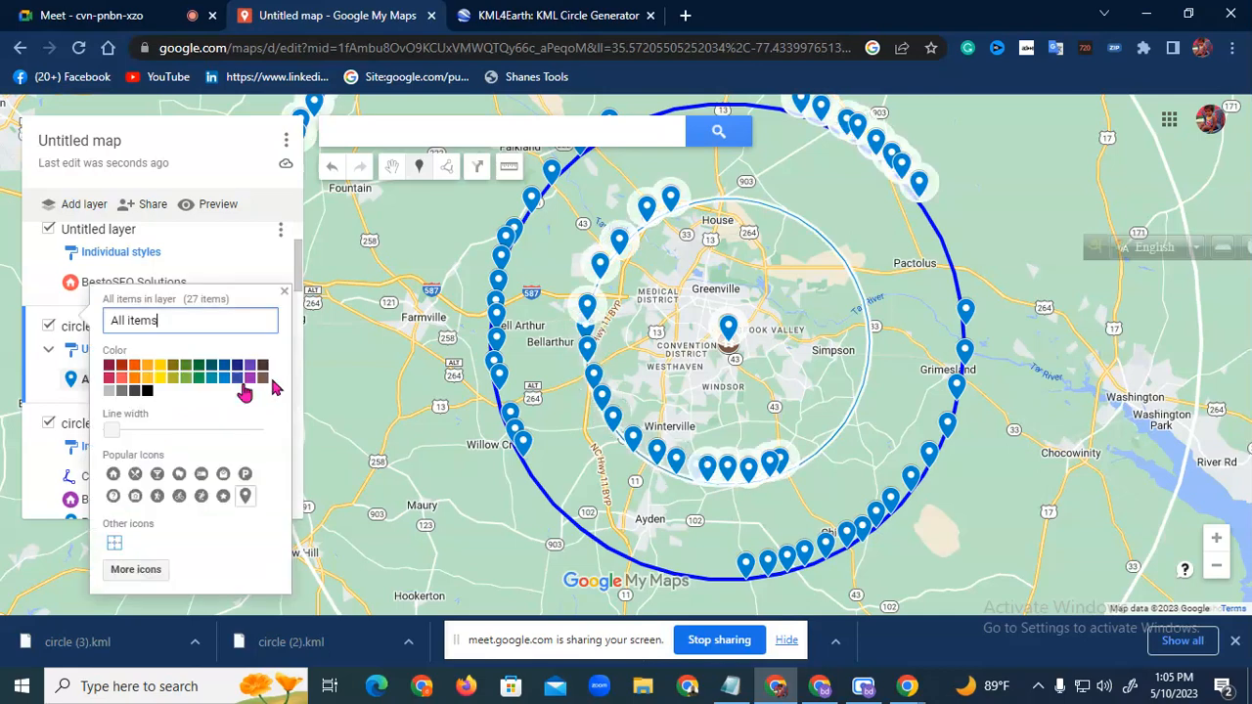
{"action": "left_click", "coordinate": [131, 381]}
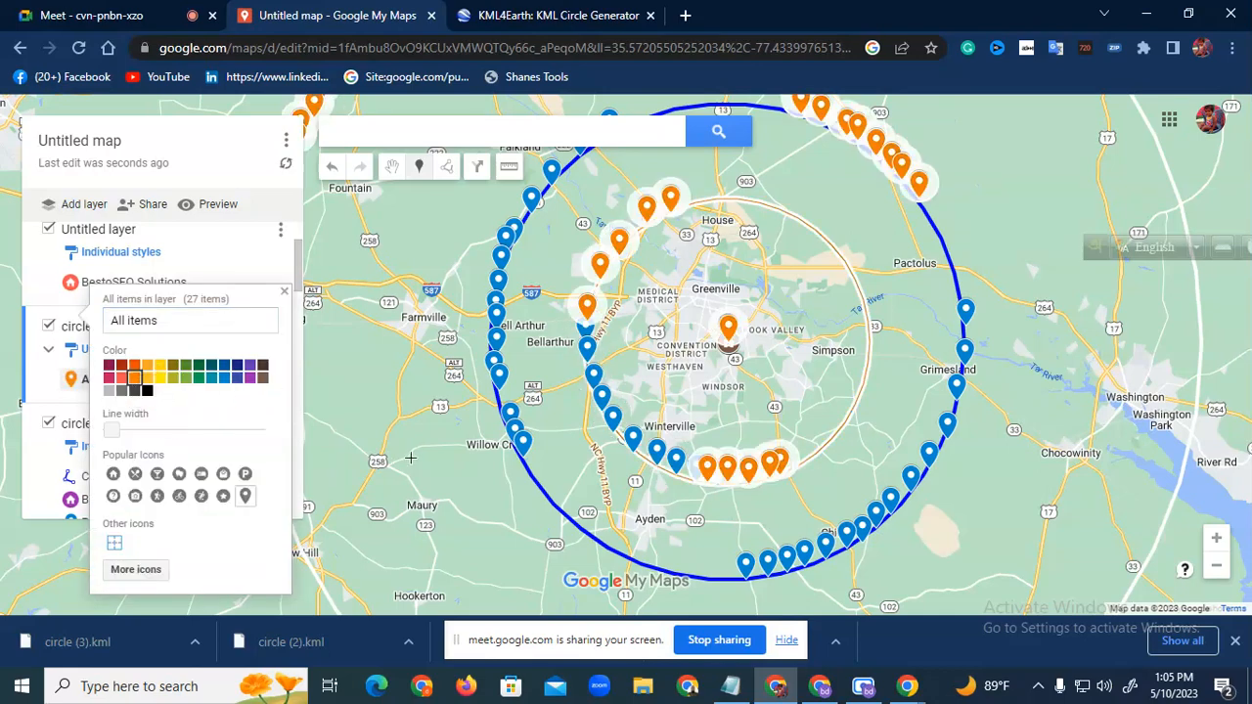
{"action": "left_click_drag", "start_coordinate": [411, 458], "coordinate": [527, 475]}
Group the places of the circle (2).kml layer by Uniform style
{"action": "scroll", "coordinate": [149, 384], "scroll_direction": "down", "scroll_amount": 2}
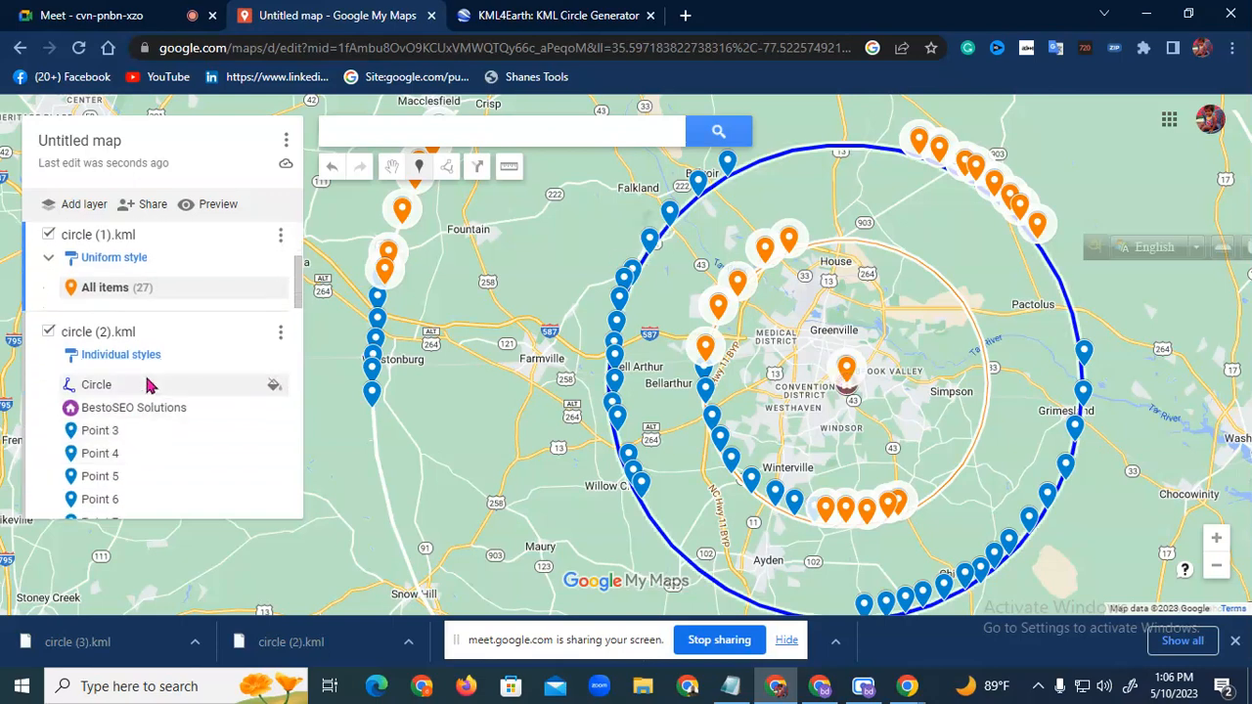
{"action": "left_click", "coordinate": [147, 358]}
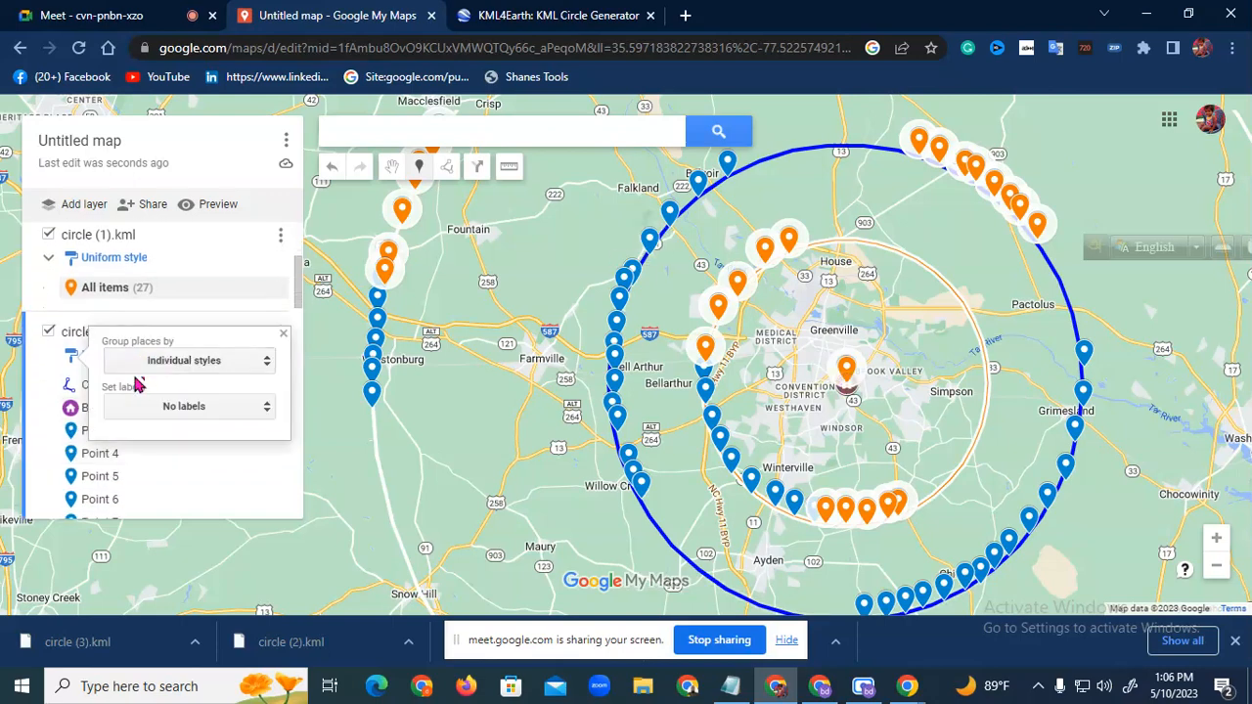
{"action": "left_click", "coordinate": [192, 362]}
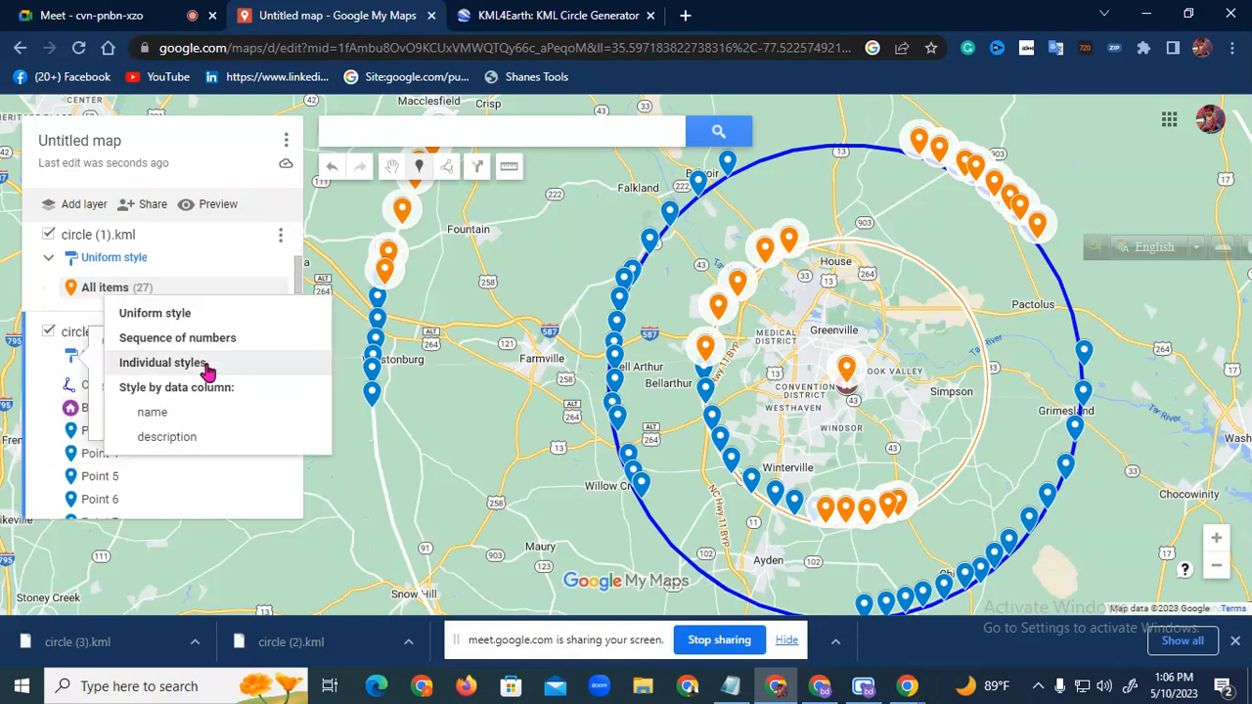
{"action": "left_click", "coordinate": [159, 324]}
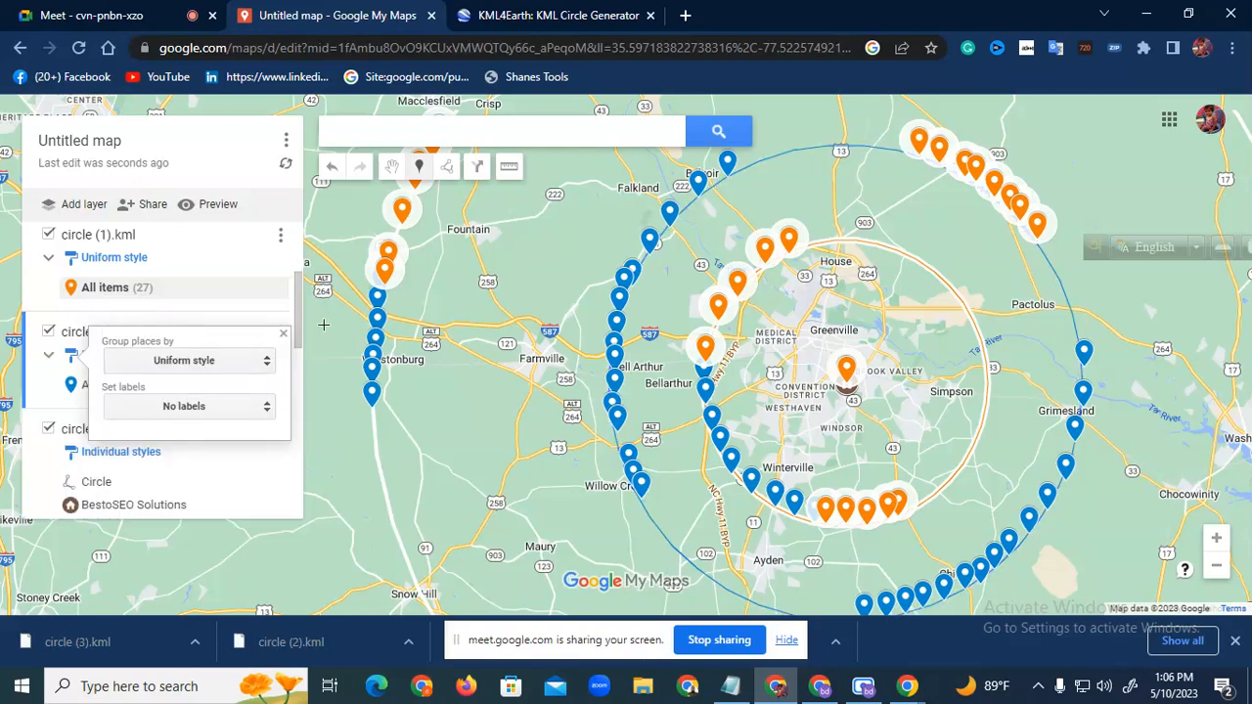
{"action": "left_click", "coordinate": [283, 334]}
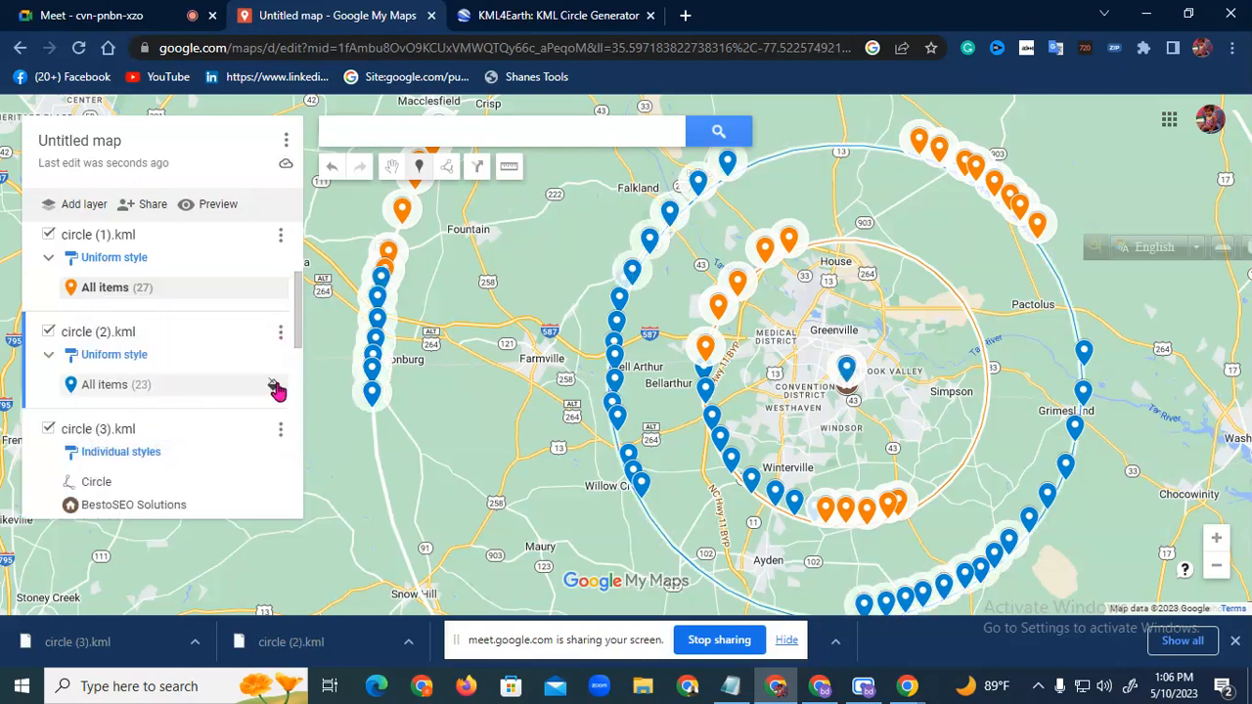
Color all items in the circle (2).kml layer purple
{"action": "left_click", "coordinate": [275, 391]}
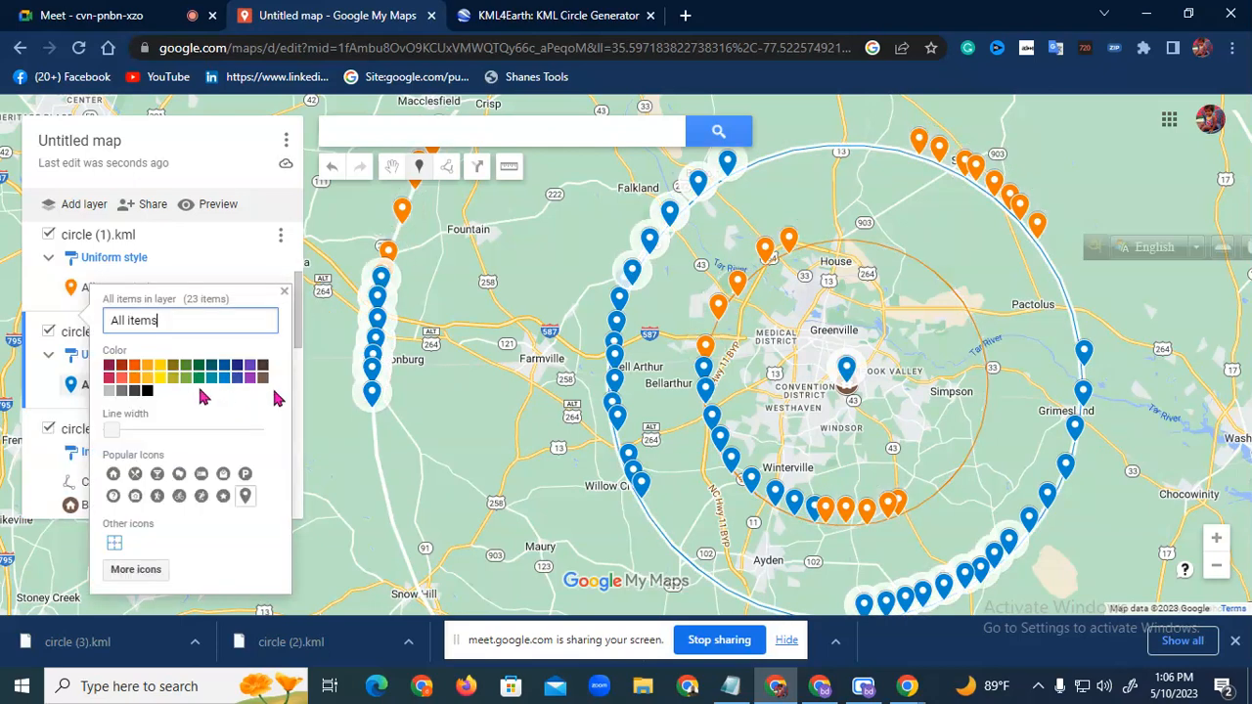
{"action": "left_click", "coordinate": [250, 379]}
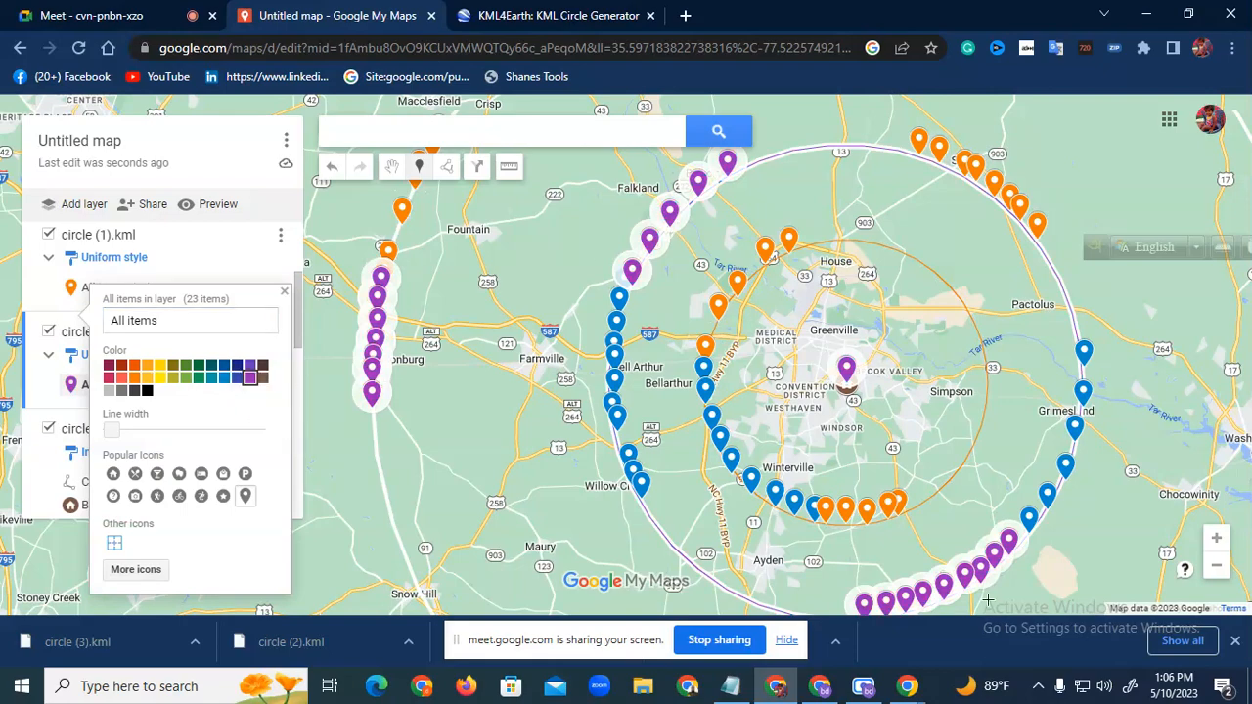
{"action": "mouse_move", "coordinate": [924, 439]}
{"action": "left_mouse_down"}
{"action": "mouse_move", "coordinate": [907, 348]}
{"action": "mouse_move", "coordinate": [933, 438]}
{"action": "left_mouse_up"}
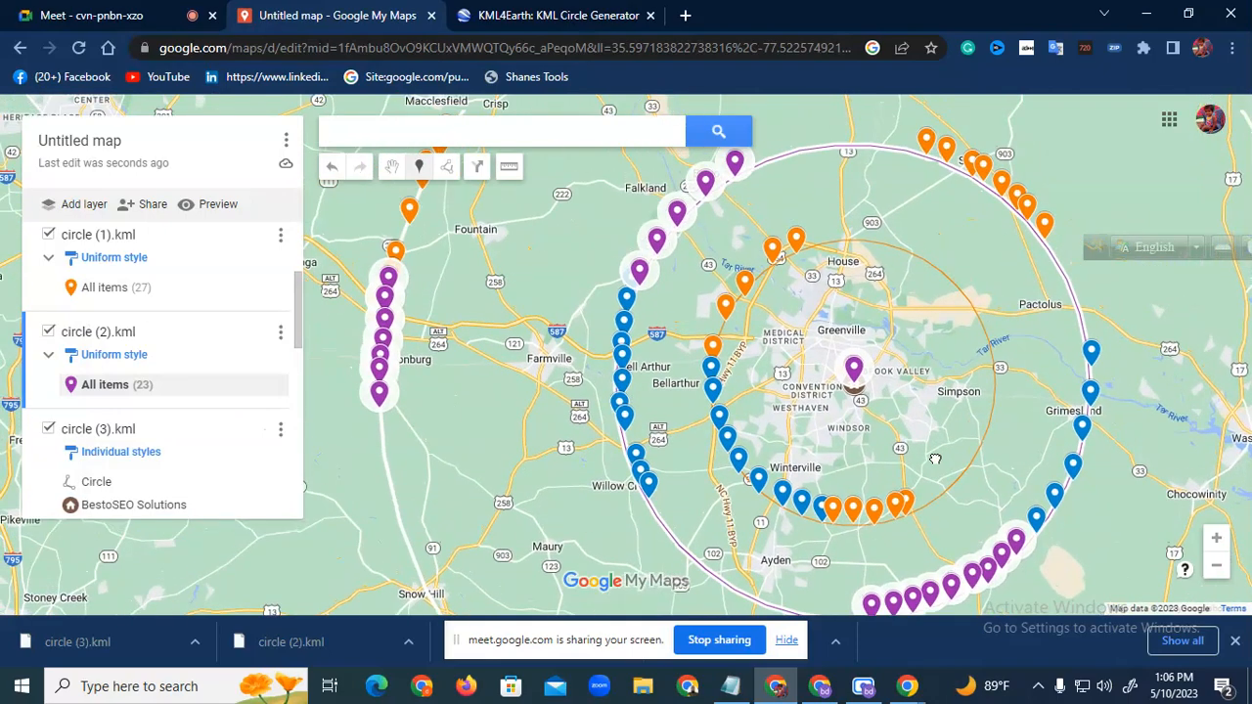
Group the places of the circle (3).kml layer by Uniform style
{"action": "scroll", "coordinate": [142, 504], "scroll_direction": "down", "scroll_amount": 2}
{"action": "left_click", "coordinate": [146, 363]}
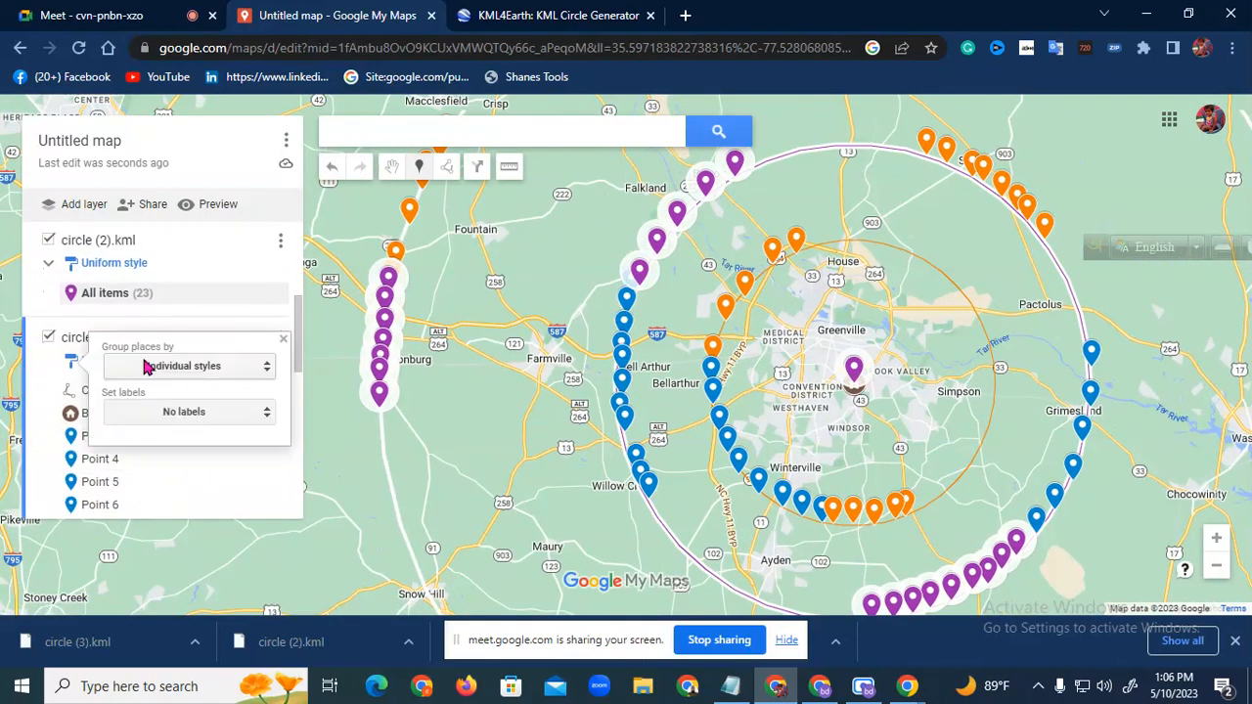
{"action": "left_click", "coordinate": [176, 374]}
{"action": "left_click", "coordinate": [202, 323]}
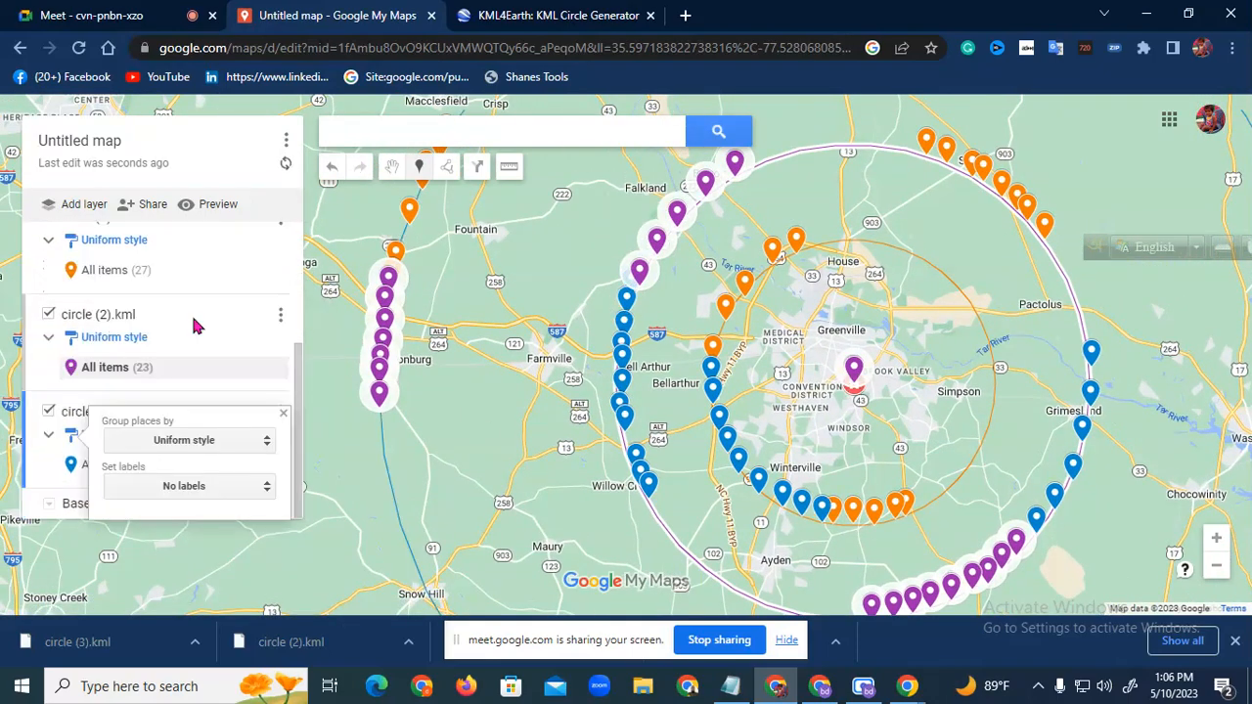
{"action": "left_click", "coordinate": [284, 418]}
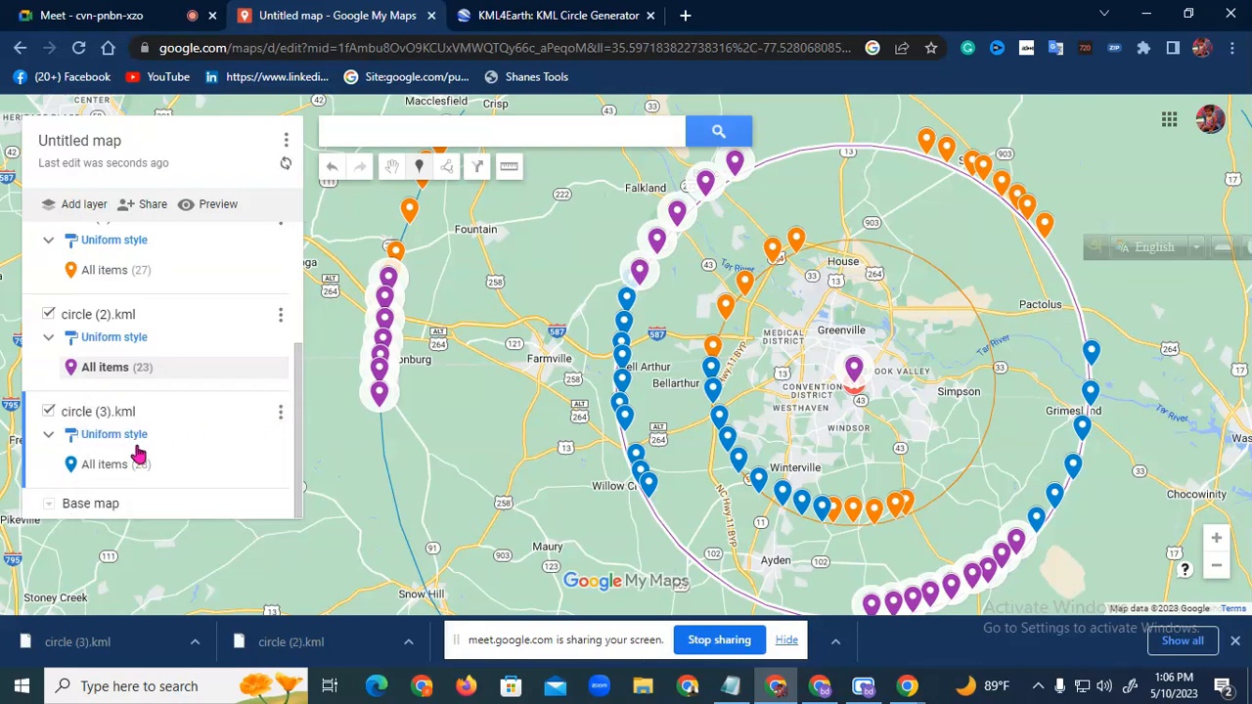
Color all items in the circle (3).kml layer light green
{"action": "left_click", "coordinate": [274, 468]}
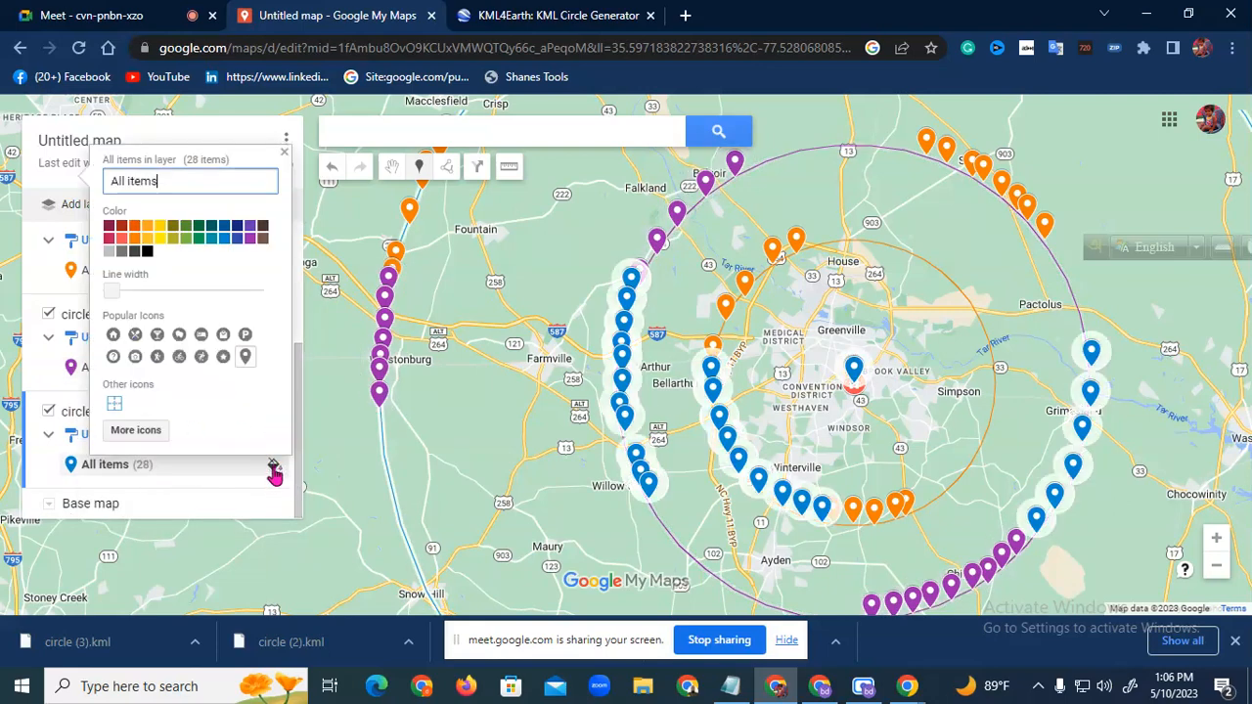
{"action": "left_click", "coordinate": [186, 246]}
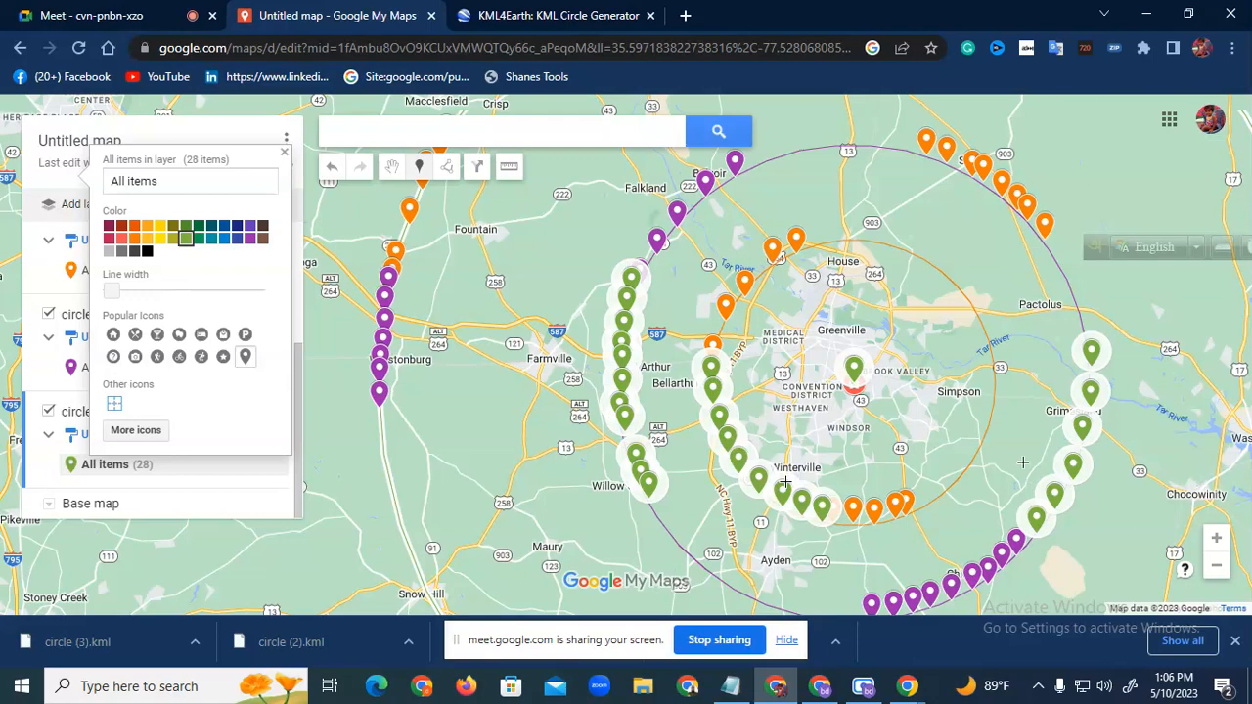
{"action": "left_click_drag", "start_coordinate": [1023, 463], "coordinate": [973, 427]}
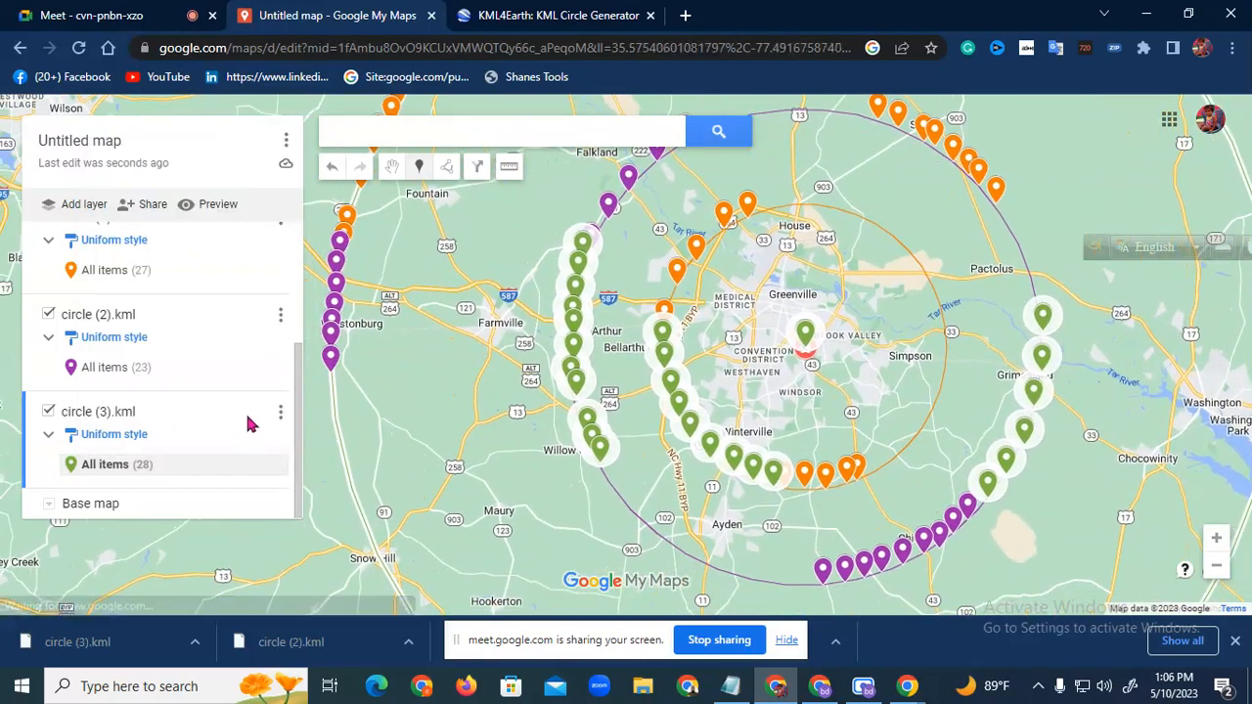
Change the color of all items in the circle (3).kml layer to dark blue
{"action": "left_click", "coordinate": [273, 468]}
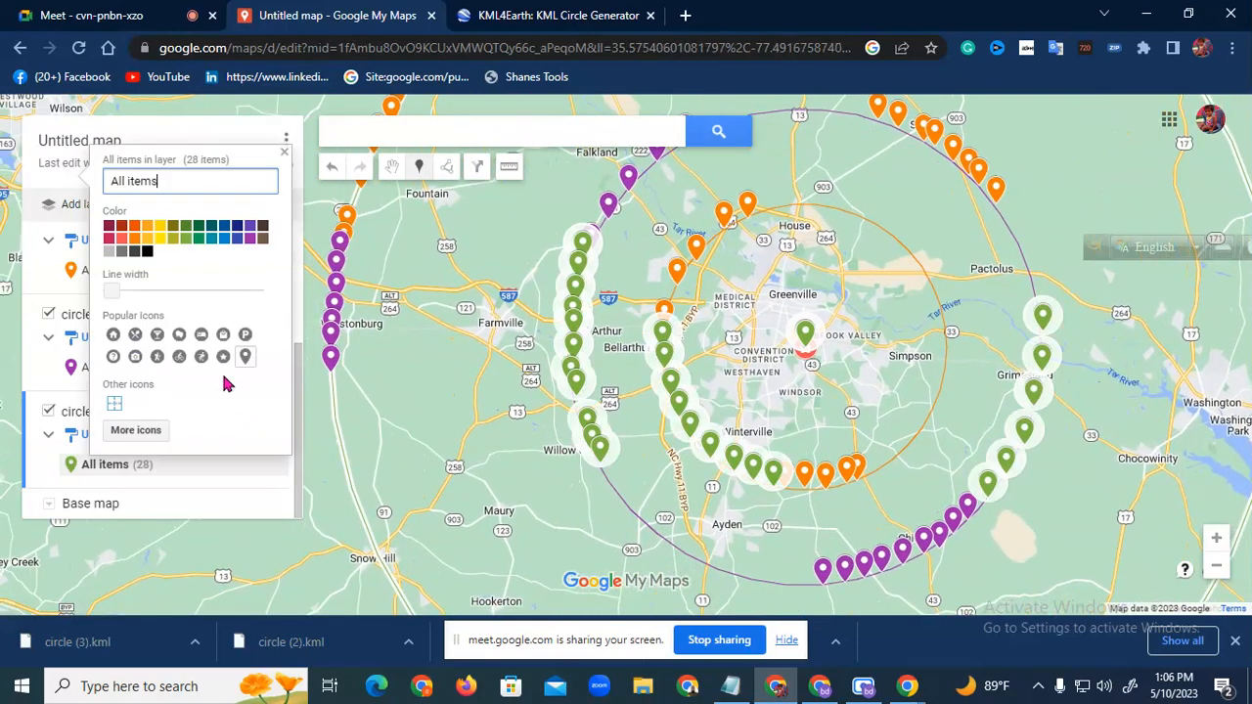
{"action": "left_click", "coordinate": [226, 235]}
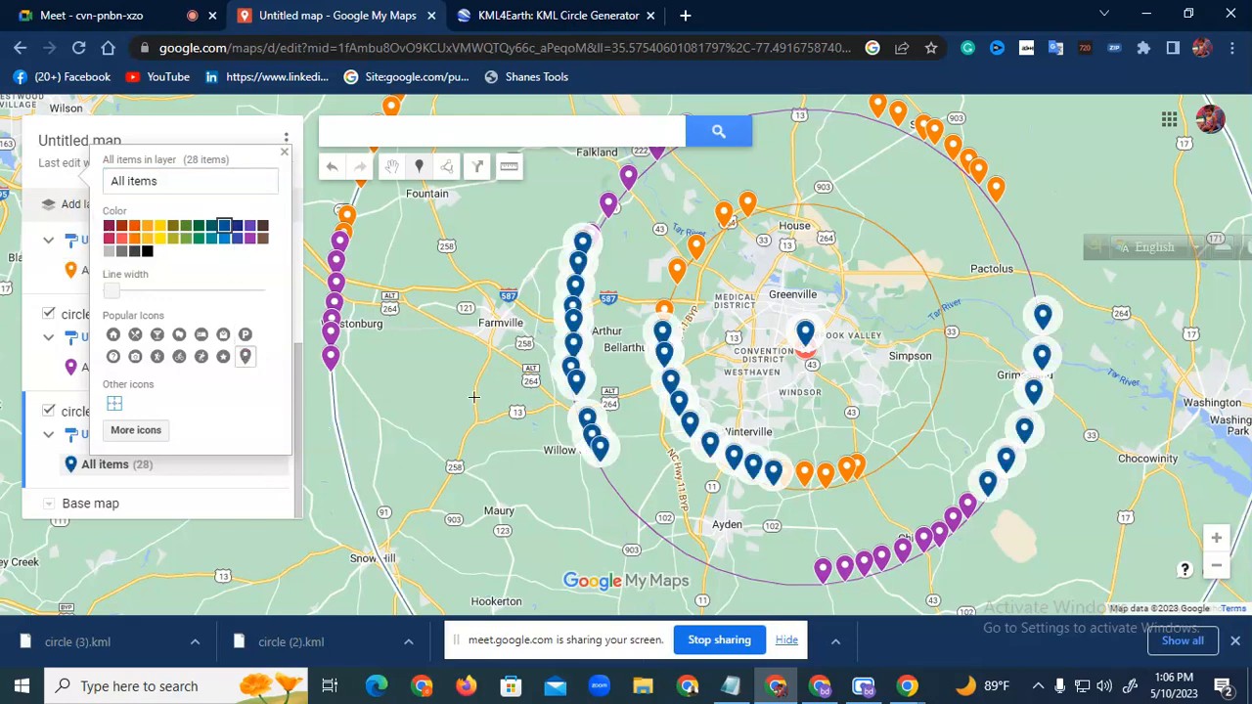
{"action": "left_click_drag", "start_coordinate": [474, 397], "coordinate": [640, 515]}
Examine how the colored marker groups are distributed along the three circles around Greenville
{"action": "scroll", "coordinate": [638, 504], "scroll_direction": "down", "scroll_amount": 1}
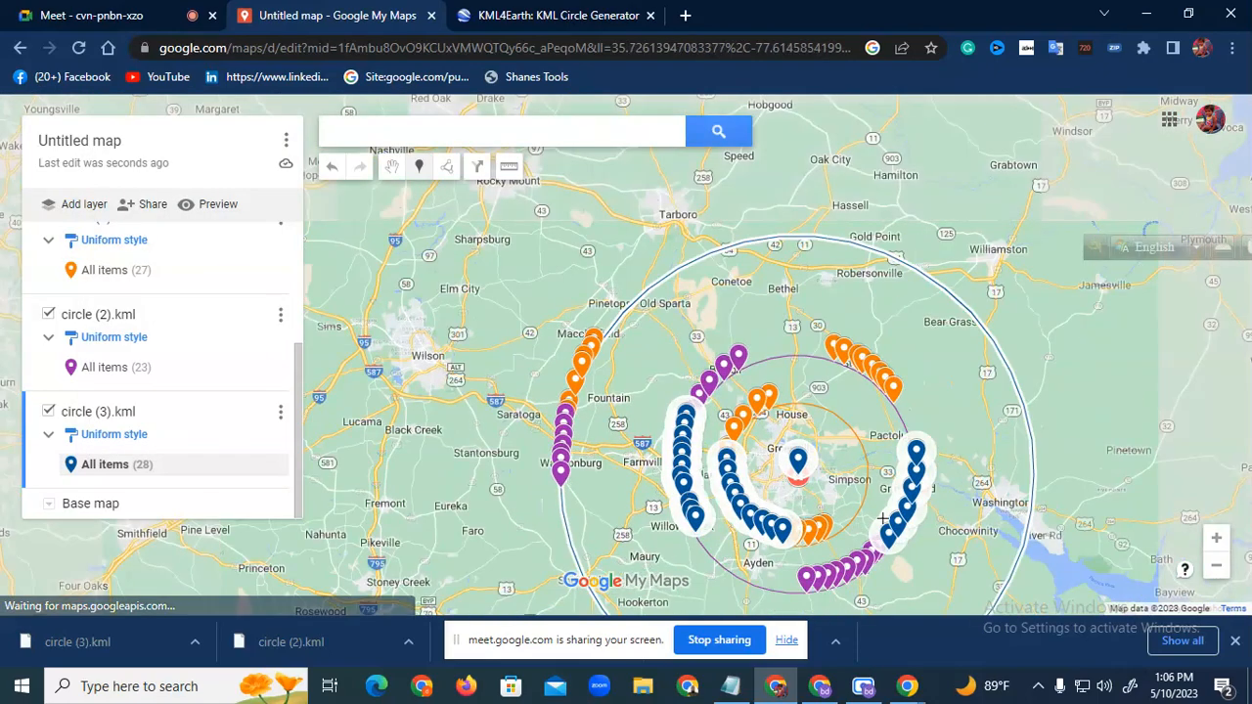
{"action": "left_click_drag", "start_coordinate": [882, 519], "coordinate": [778, 421]}
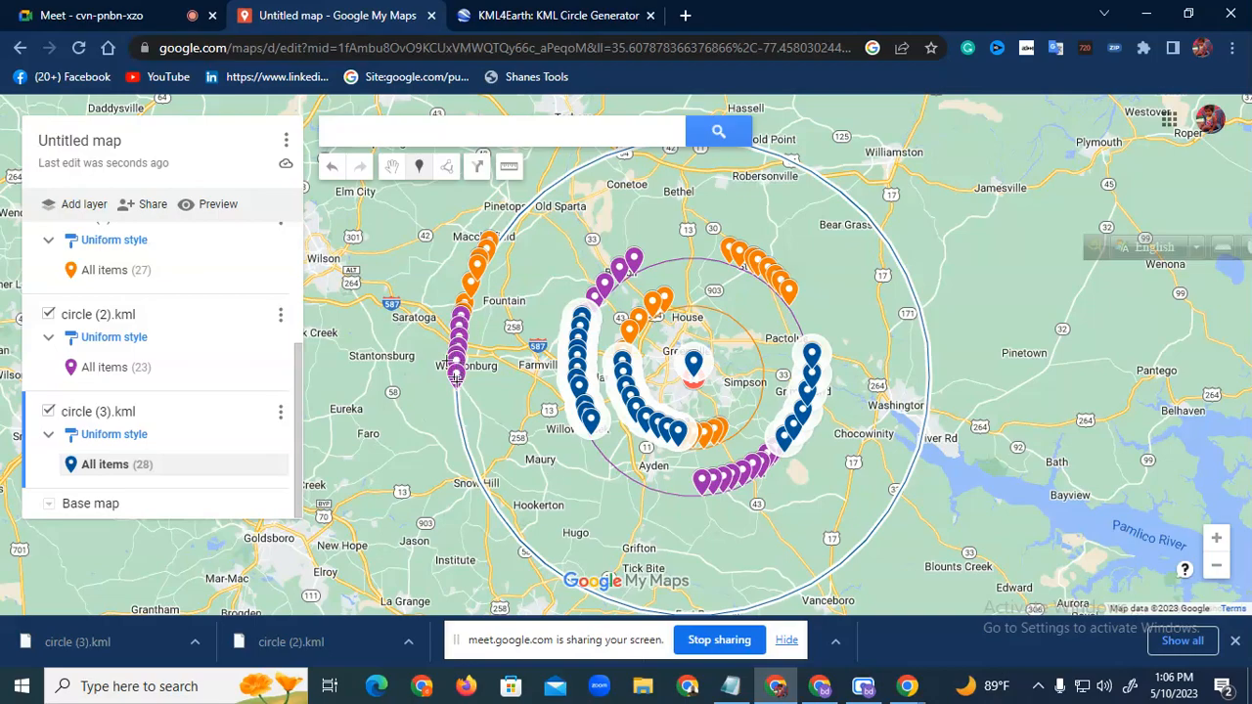
{"action": "scroll", "coordinate": [455, 377], "scroll_direction": "down", "scroll_amount": 3}
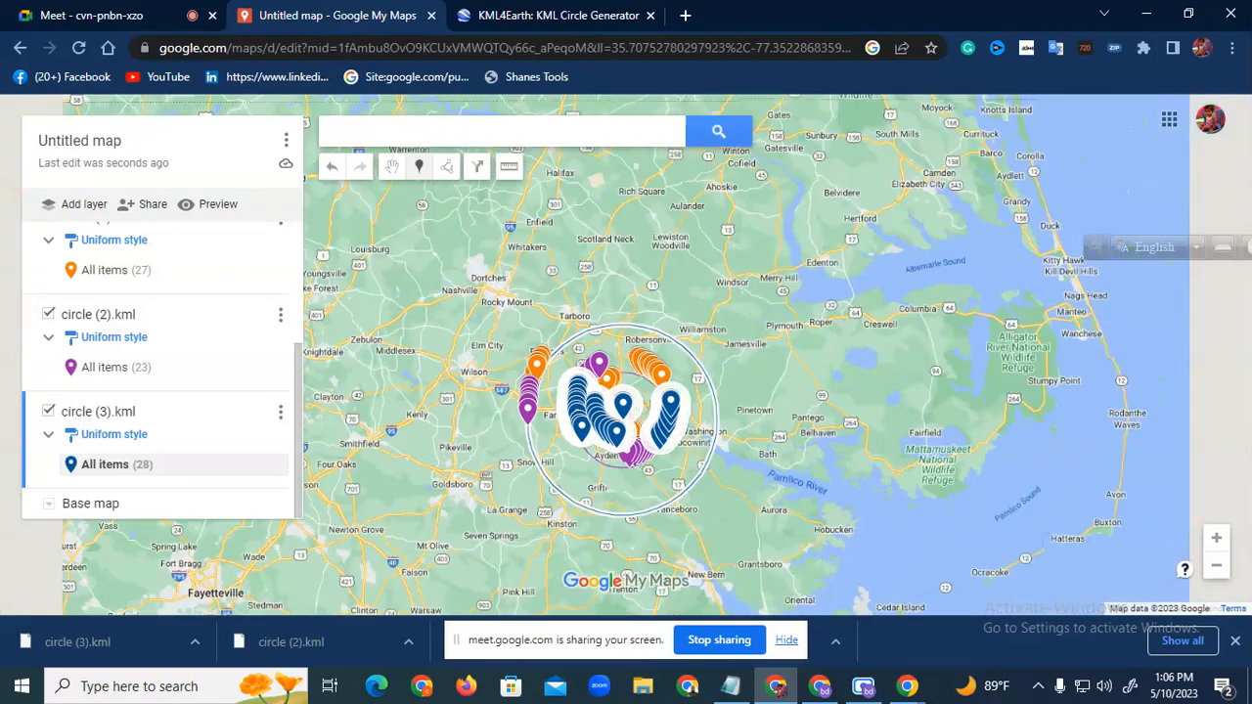
{"action": "scroll", "coordinate": [535, 397], "scroll_direction": "down", "scroll_amount": 1}
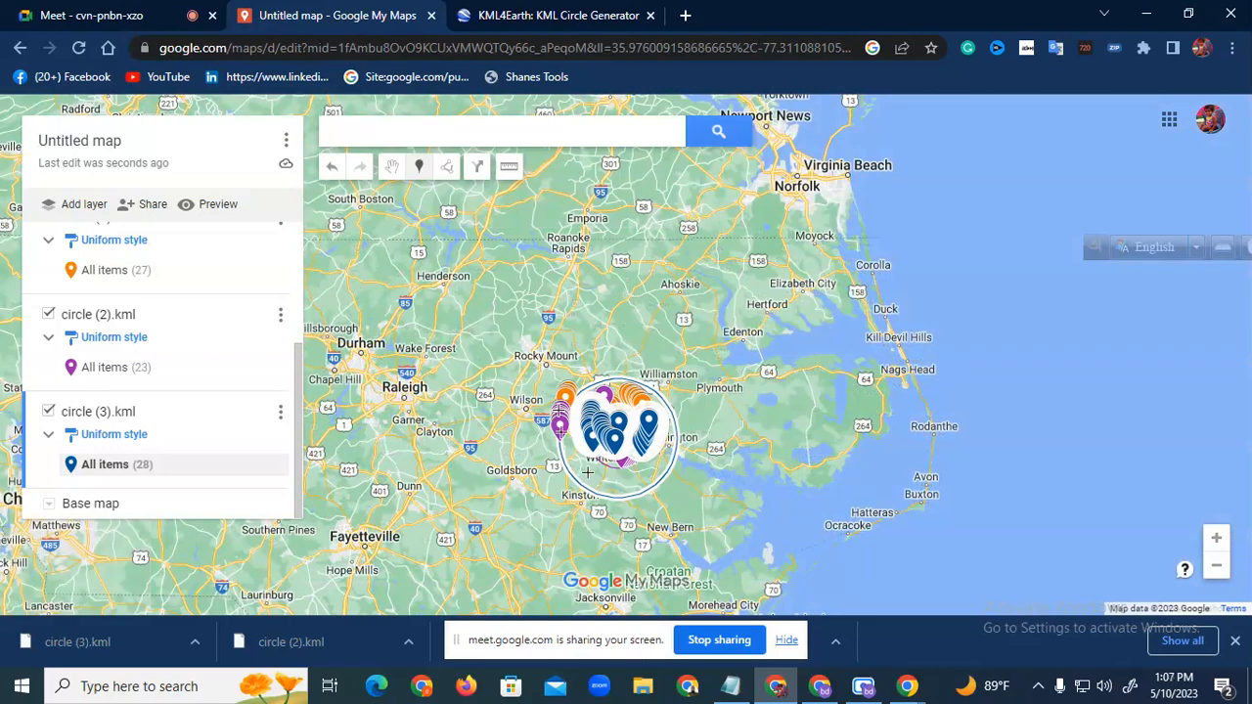
{"action": "scroll", "coordinate": [584, 471], "scroll_direction": "up", "scroll_amount": 3}
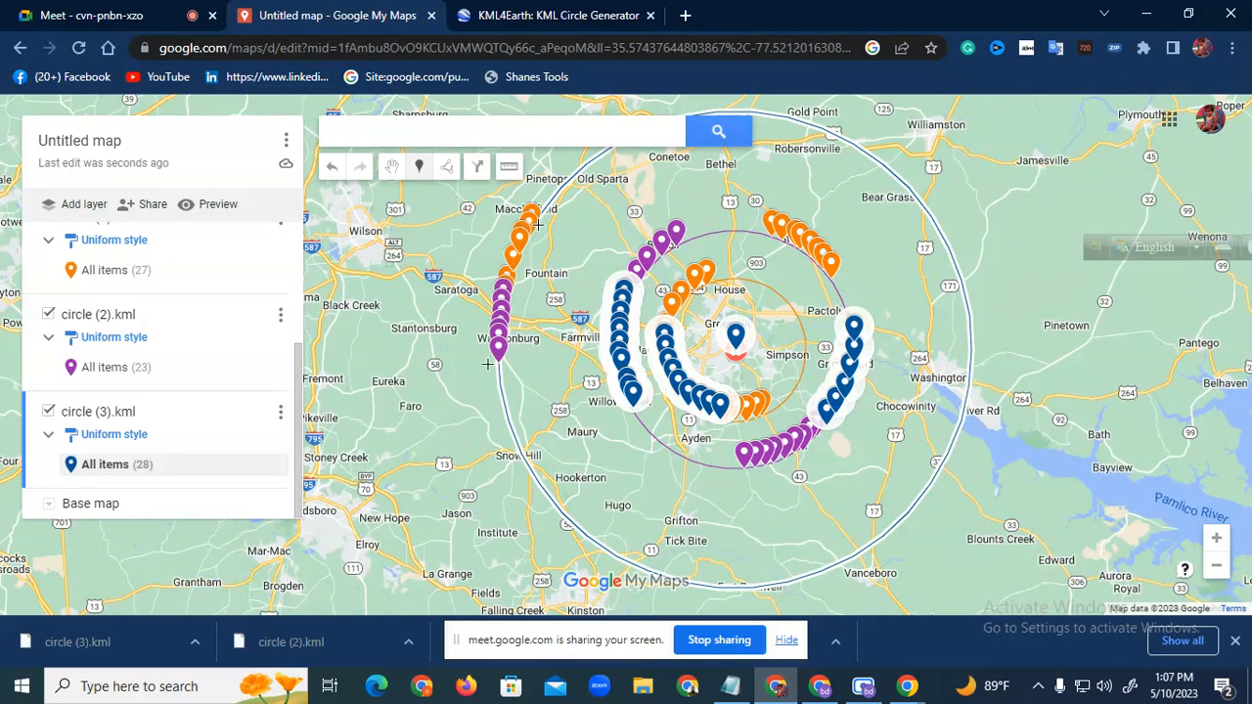
{"action": "left_click_drag", "start_coordinate": [597, 186], "coordinate": [621, 239]}
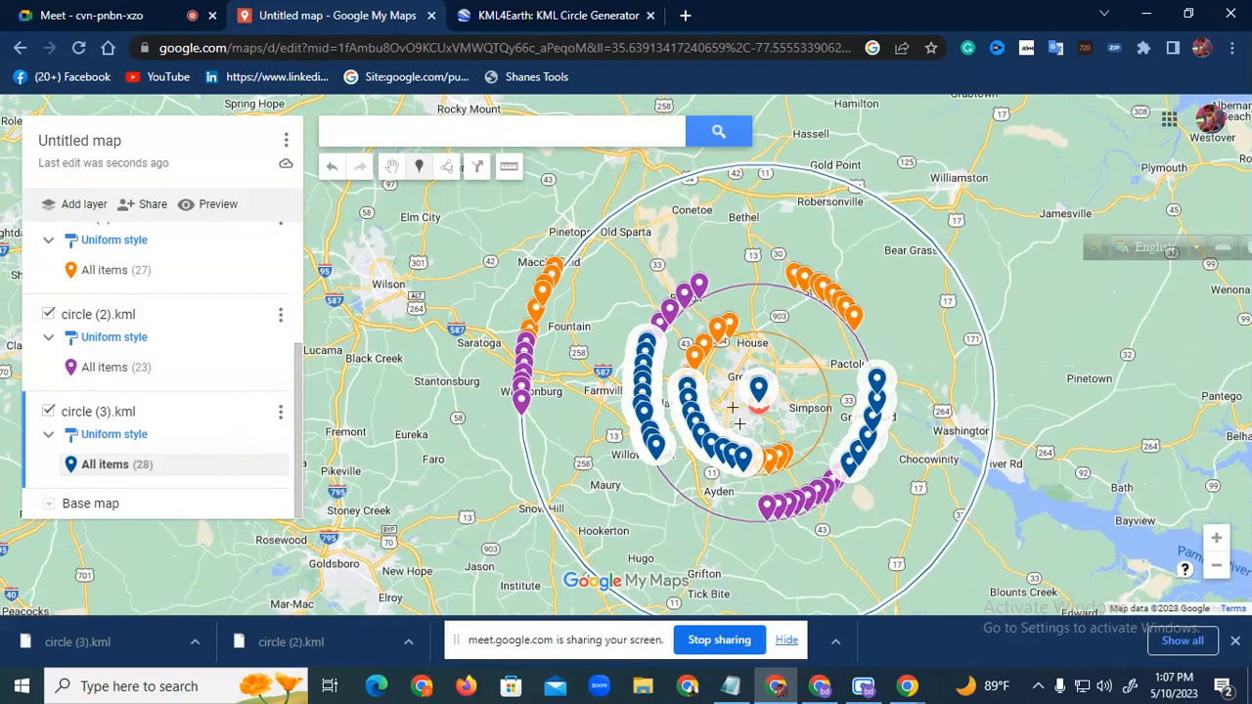
Return the circle (2).kml layer's place grouping to Individual styles
{"action": "left_click", "coordinate": [136, 342]}
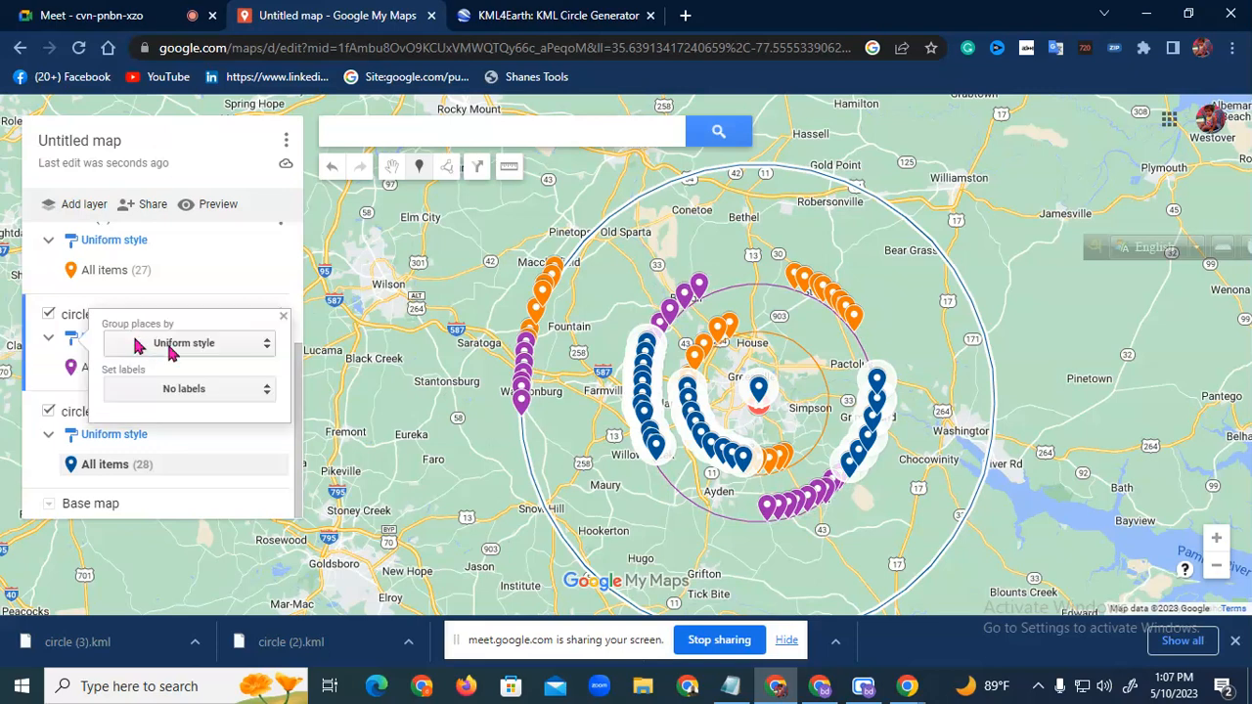
{"action": "left_click", "coordinate": [170, 351]}
{"action": "left_click", "coordinate": [169, 397]}
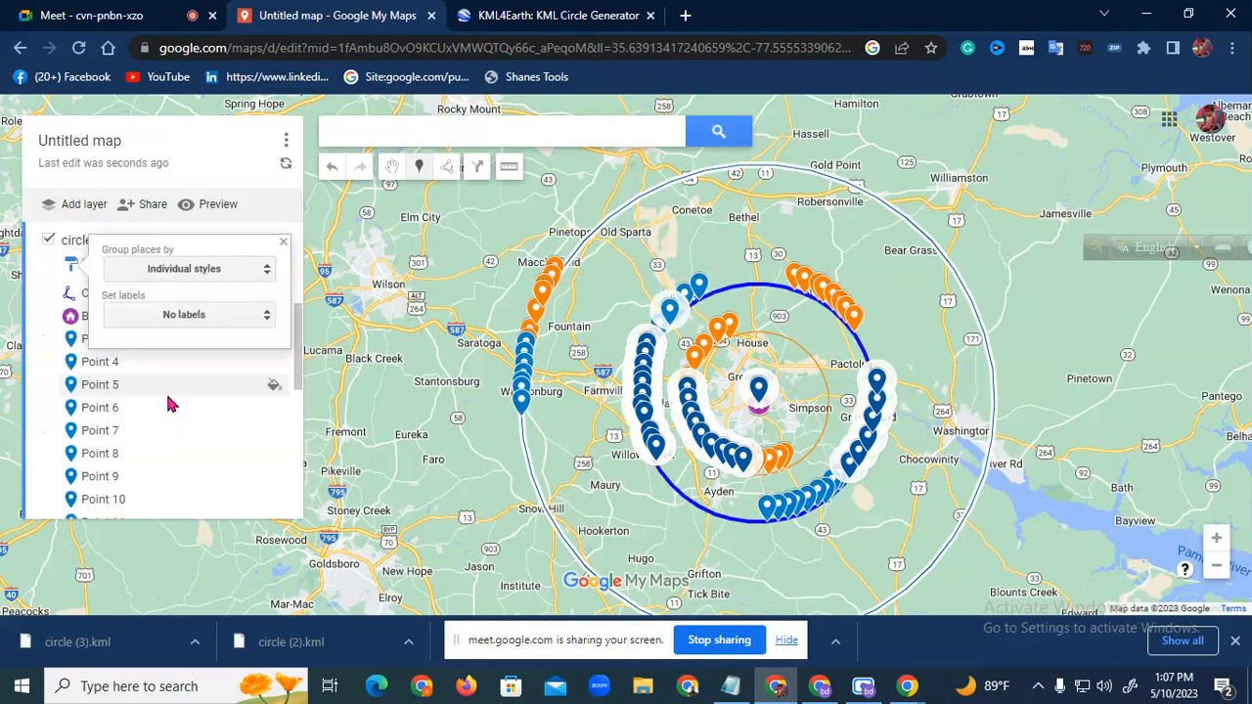
{"action": "left_click", "coordinate": [284, 245]}
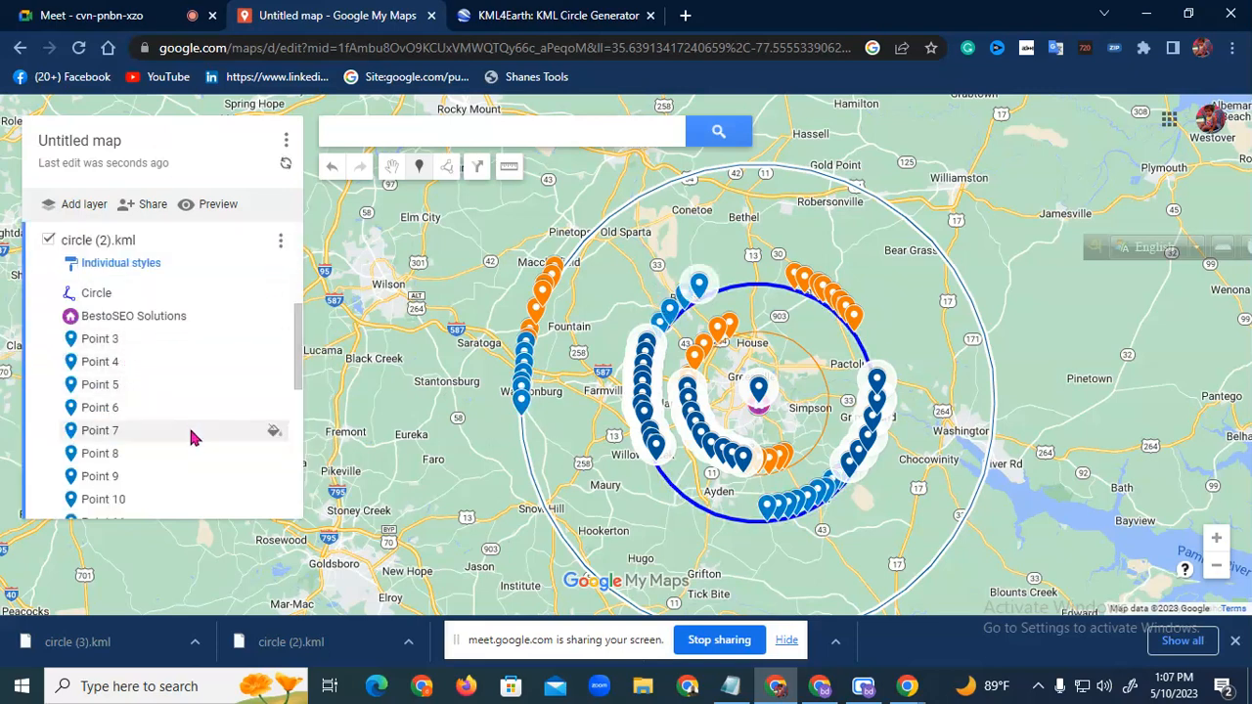
{"action": "scroll", "coordinate": [224, 448], "scroll_direction": "down", "scroll_amount": 4}
{"action": "scroll", "coordinate": [224, 450], "scroll_direction": "down", "scroll_amount": 1}
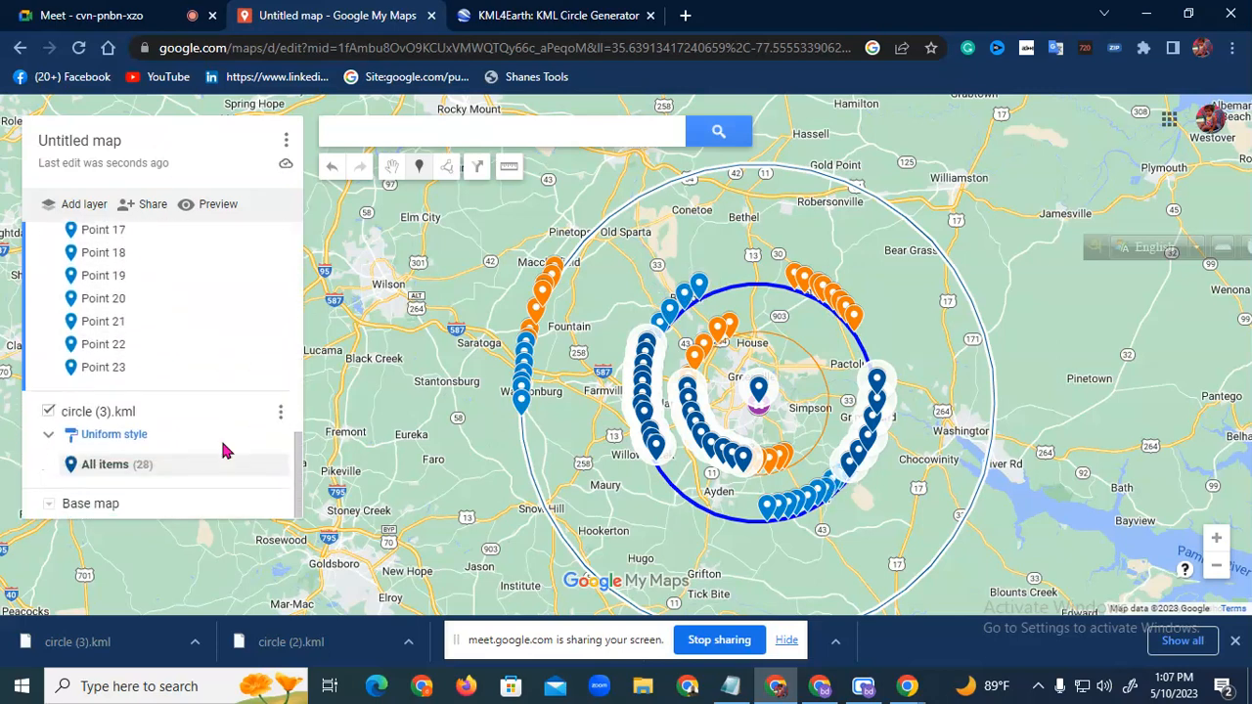
View the details of Point 23 in the layer list and close its info card
{"action": "scroll", "coordinate": [224, 450], "scroll_direction": "up", "scroll_amount": 5}
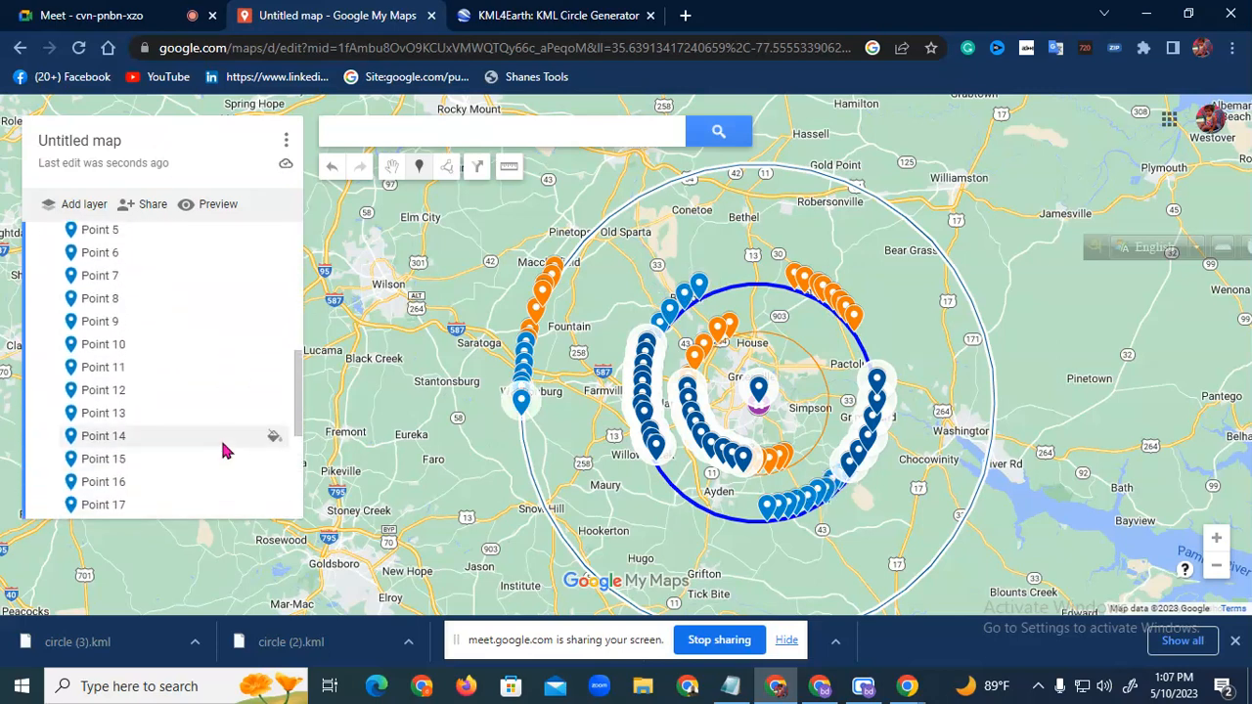
{"action": "scroll", "coordinate": [224, 450], "scroll_direction": "down", "scroll_amount": 3}
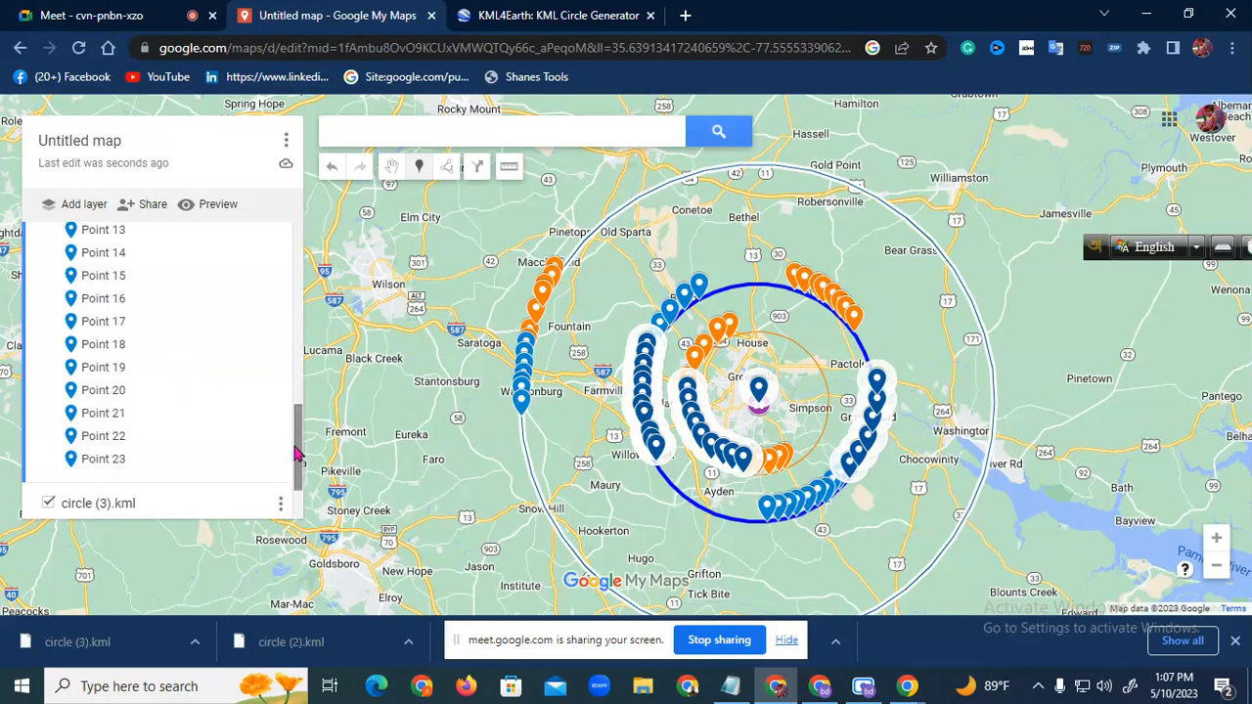
{"action": "scroll", "coordinate": [188, 464], "scroll_direction": "down", "scroll_amount": 1}
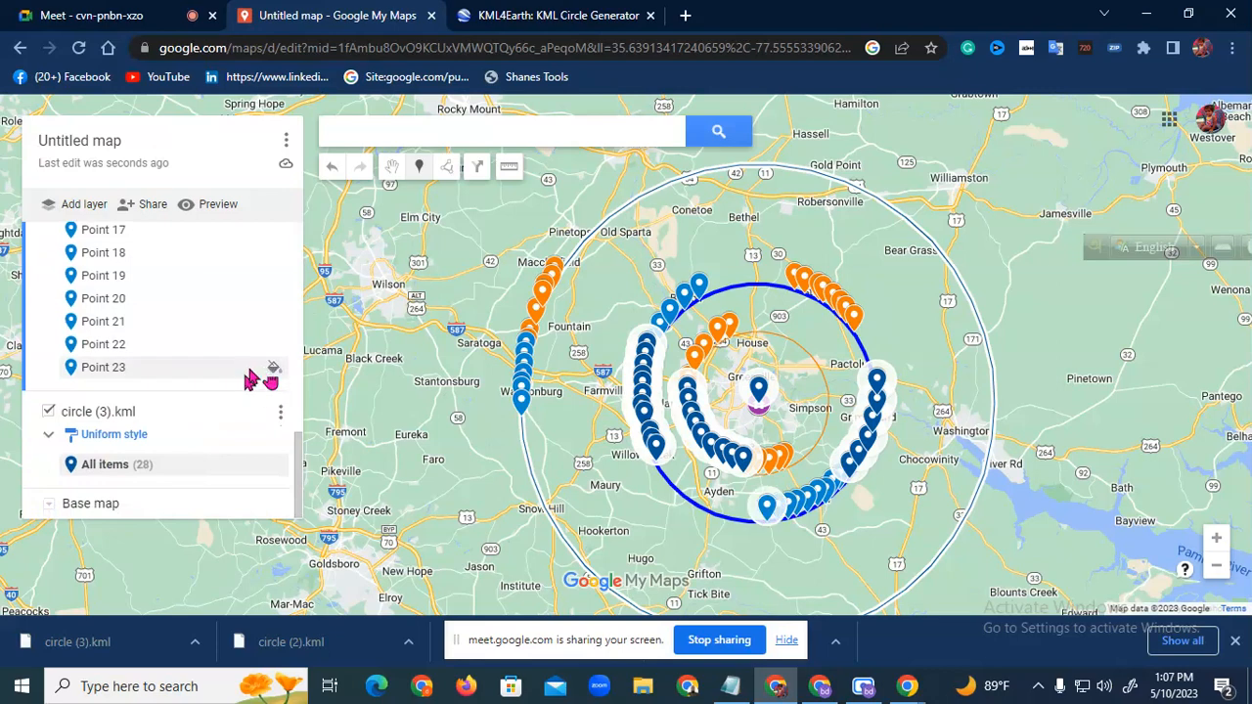
{"action": "left_click", "coordinate": [249, 372]}
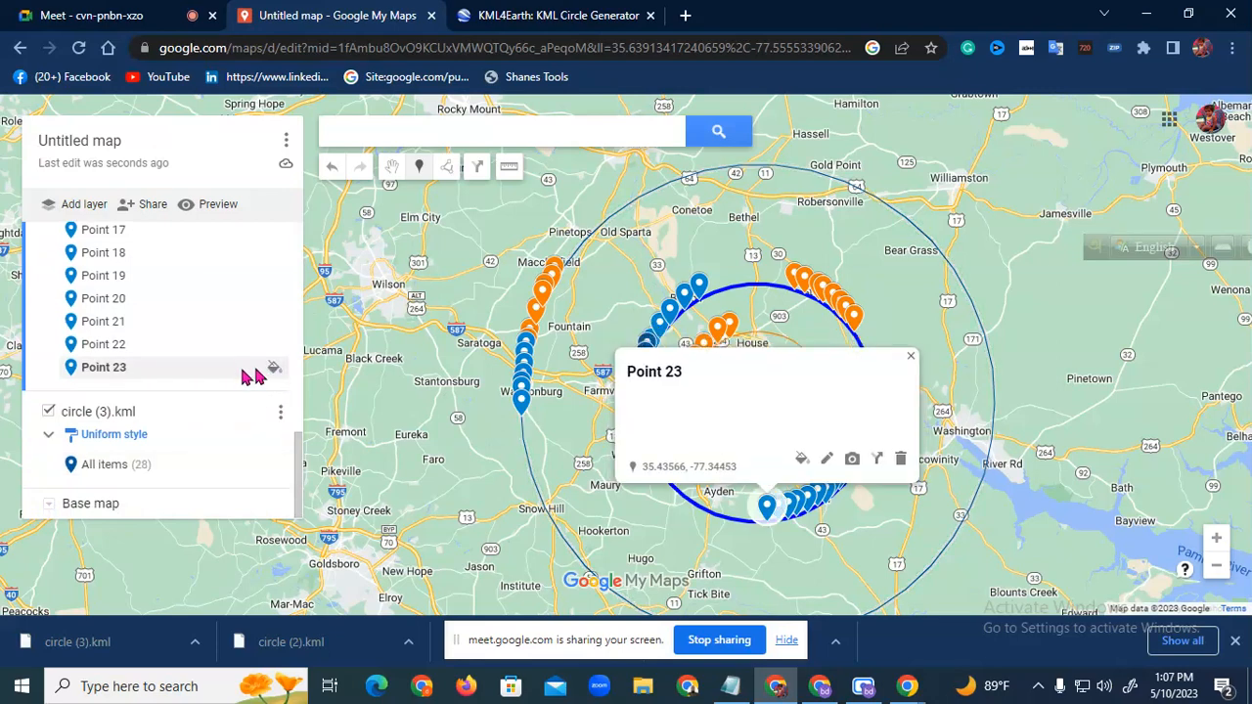
{"action": "left_click", "coordinate": [911, 356]}
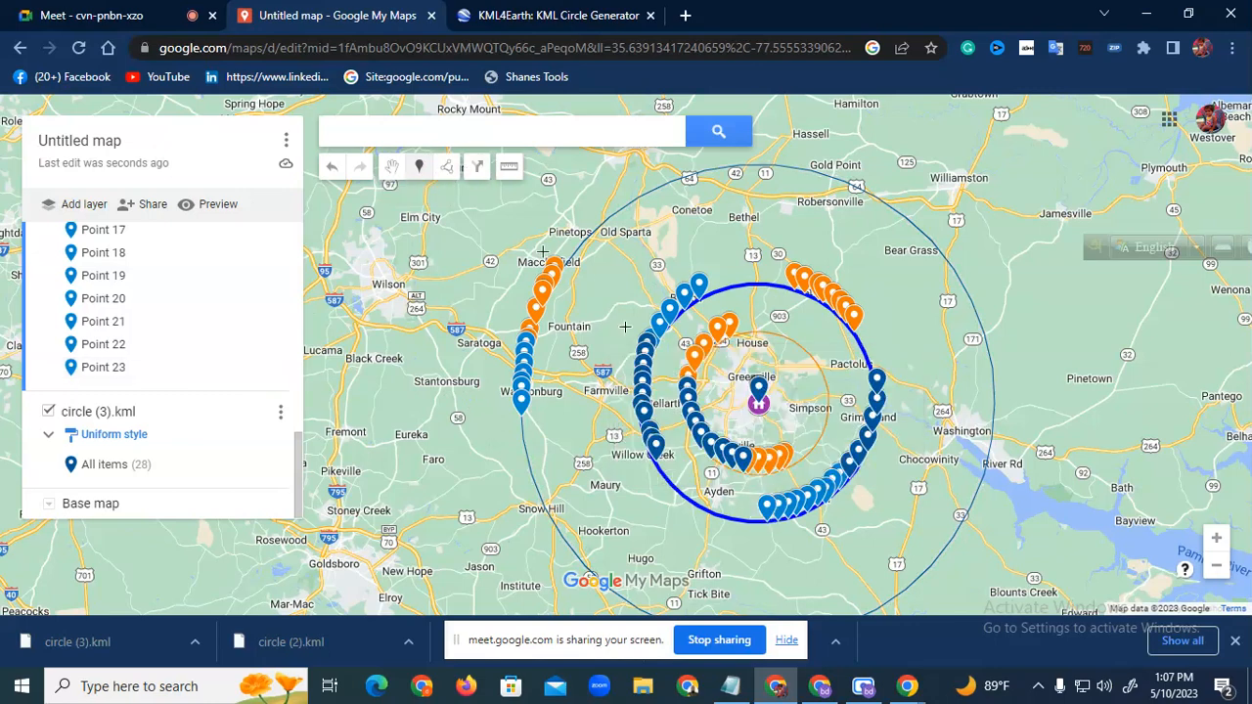
Add ten evenly spaced markers along the outer circle's northwestern arc, from near Pinetops to its northern edge below Hassell
{"action": "left_click", "coordinate": [581, 248]}
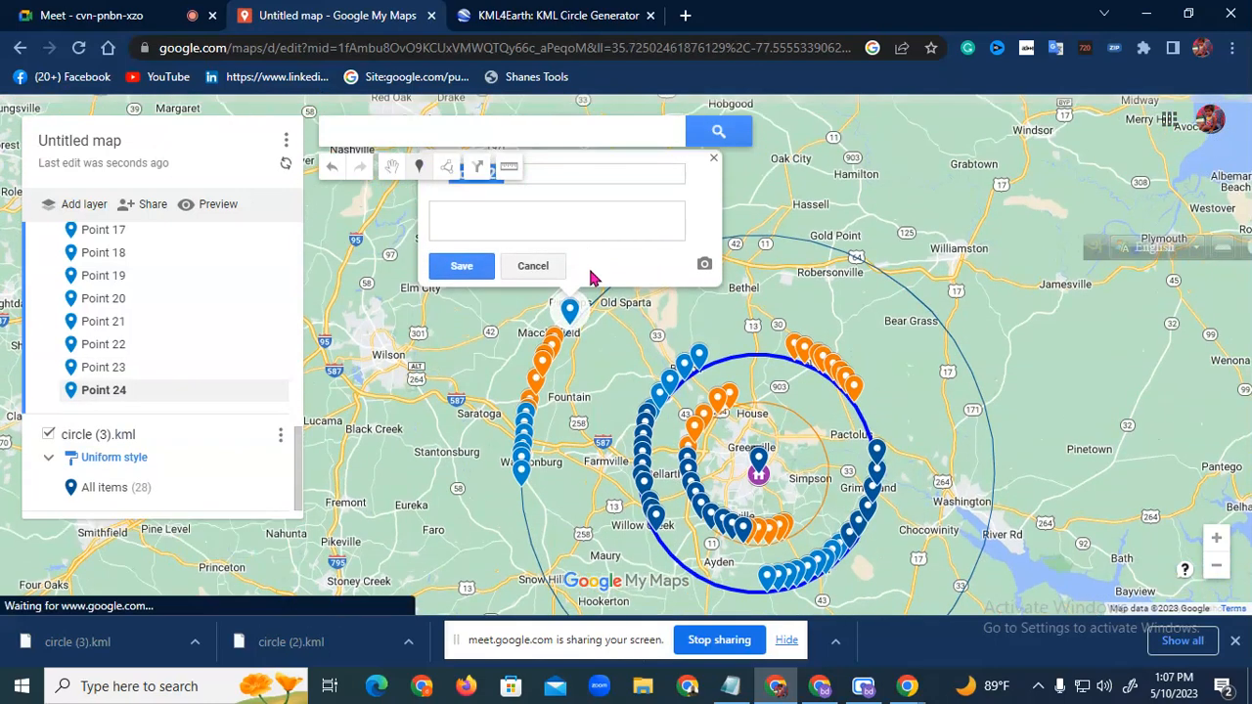
{"action": "left_click", "coordinate": [590, 306]}
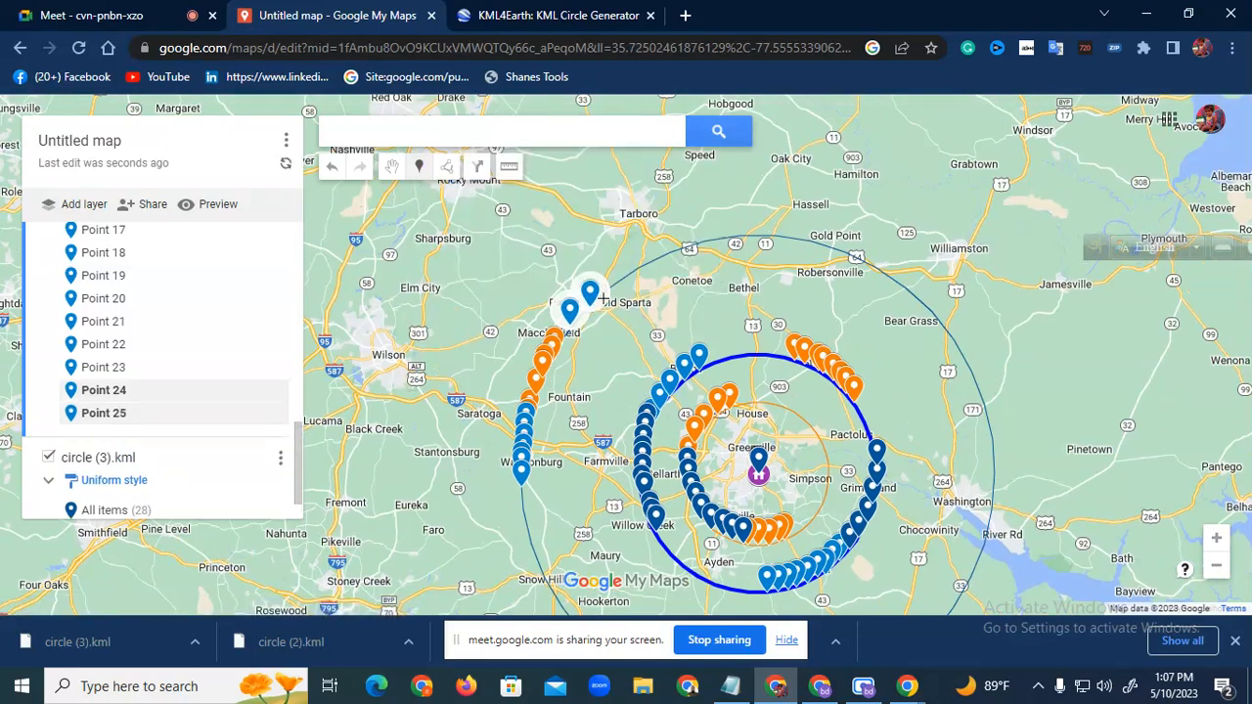
{"action": "left_click", "coordinate": [610, 288]}
{"action": "left_click", "coordinate": [632, 272]}
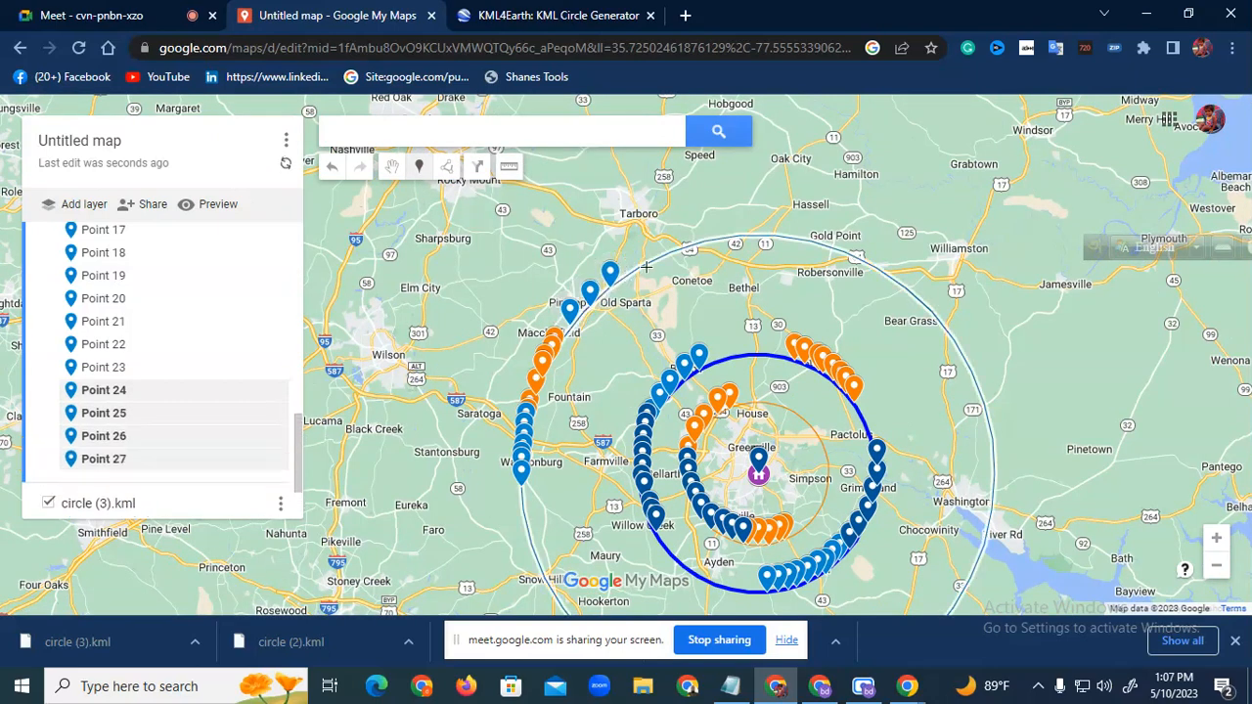
{"action": "left_click", "coordinate": [657, 259]}
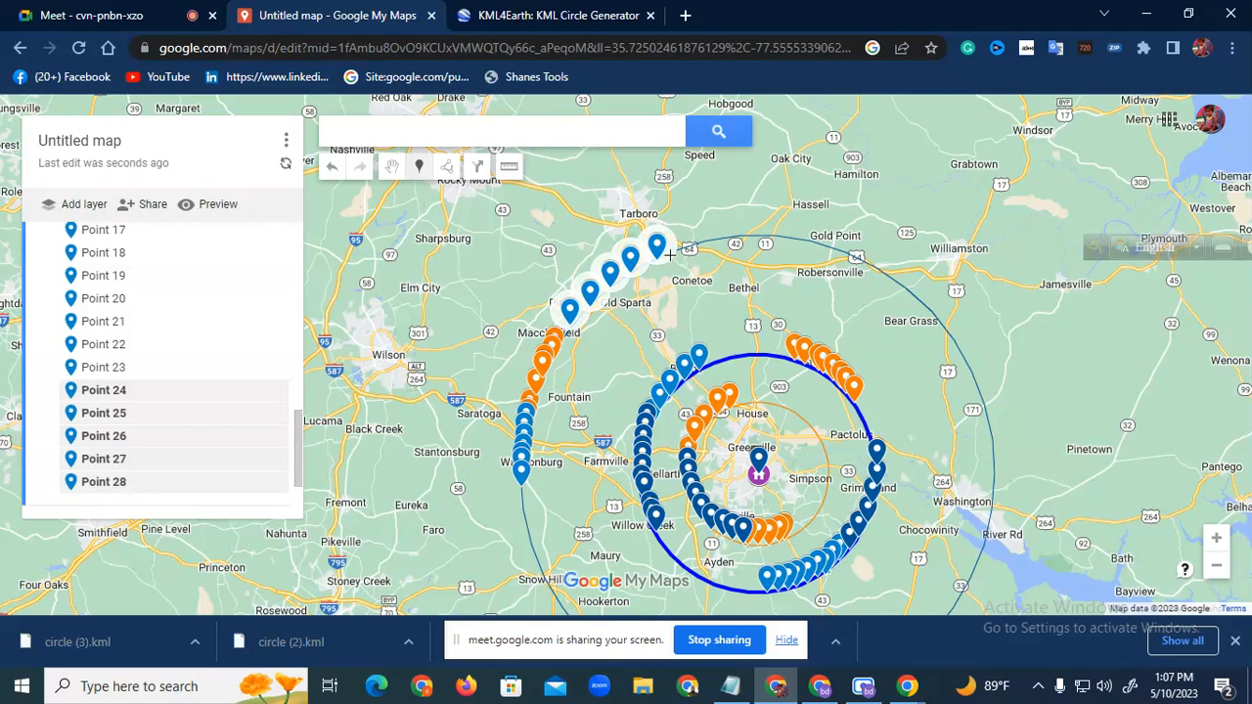
{"action": "left_click", "coordinate": [677, 251]}
{"action": "left_click", "coordinate": [705, 240]}
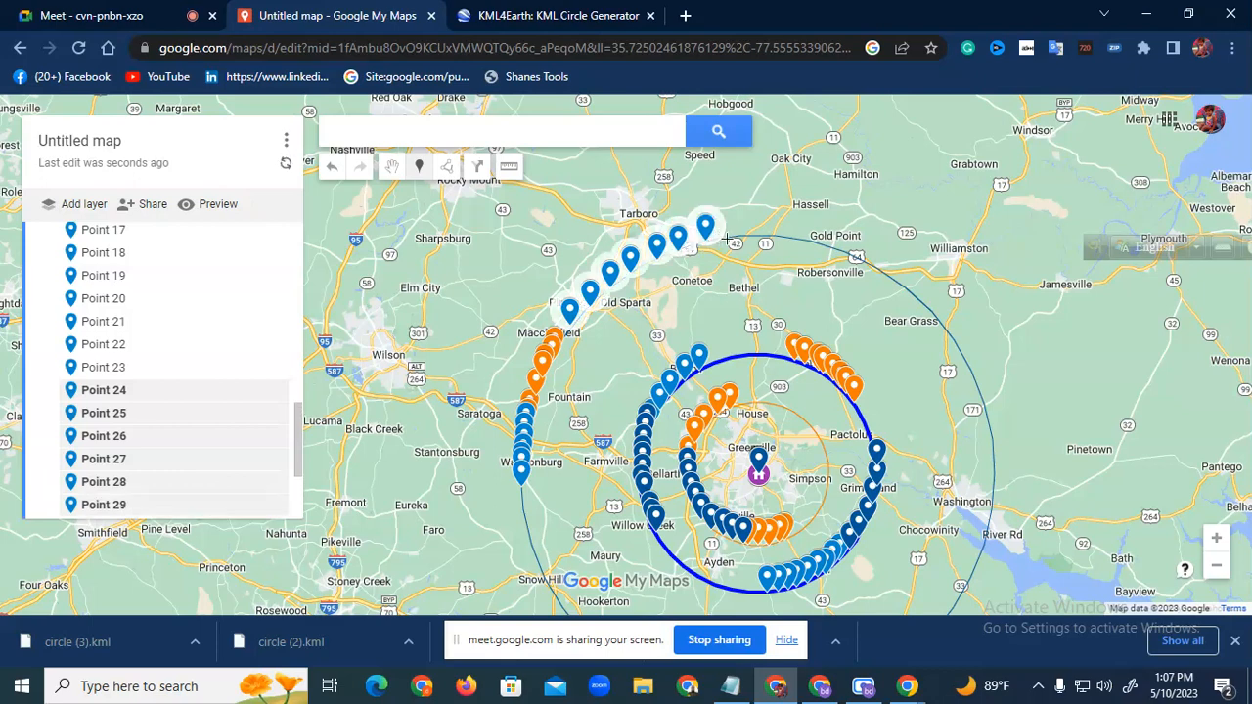
{"action": "left_click", "coordinate": [734, 238]}
{"action": "left_click", "coordinate": [755, 236]}
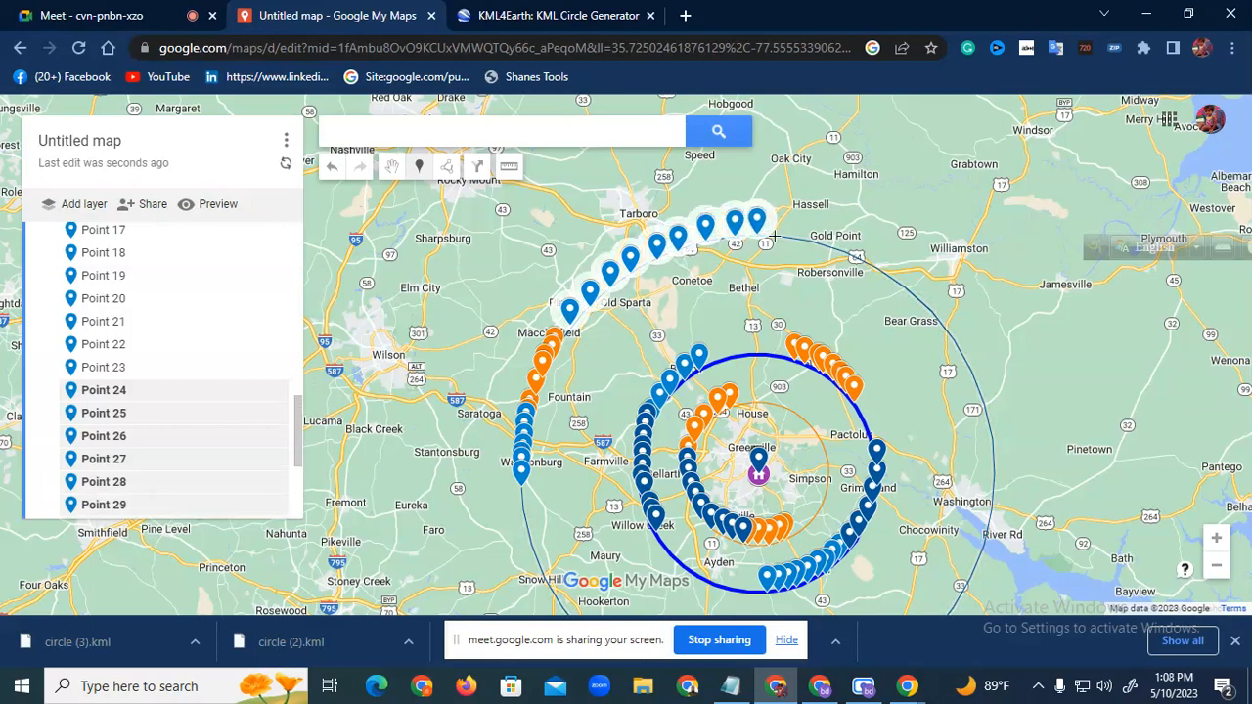
{"action": "left_click", "coordinate": [775, 236]}
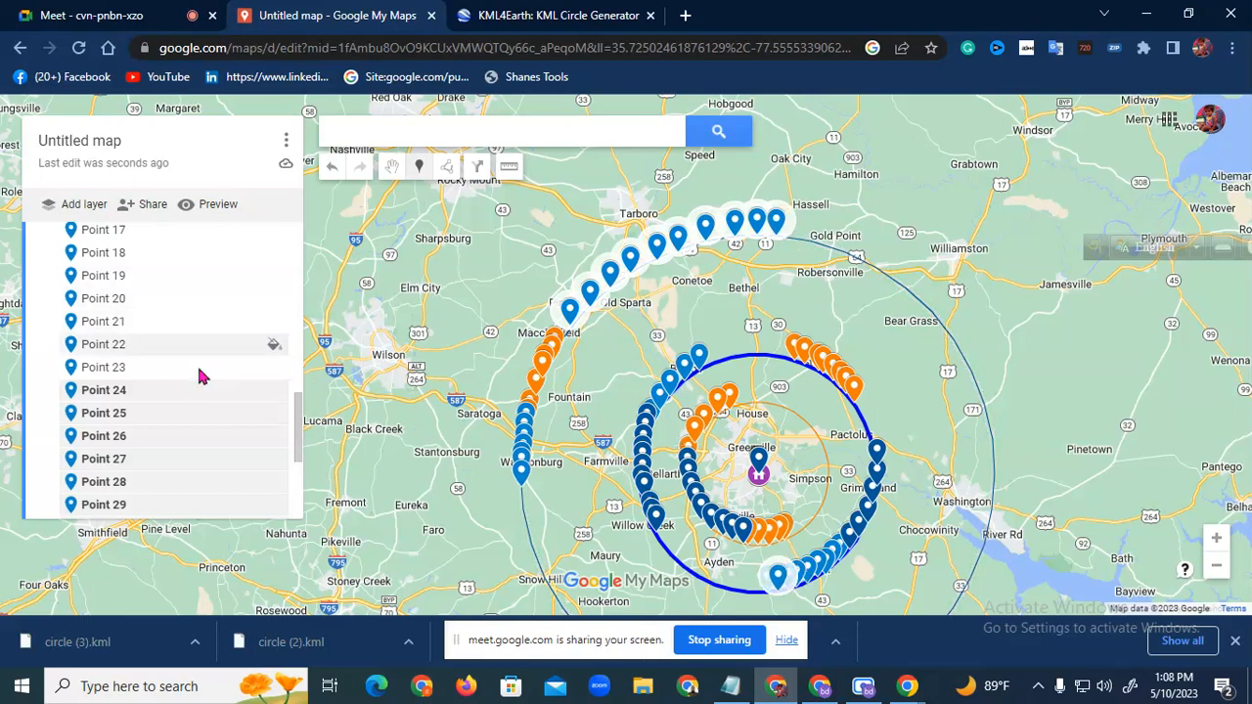
Dismiss the browser's downloads bar to enlarge the map area and bring up another running application's window
{"action": "scroll", "coordinate": [152, 328], "scroll_direction": "up", "scroll_amount": 1}
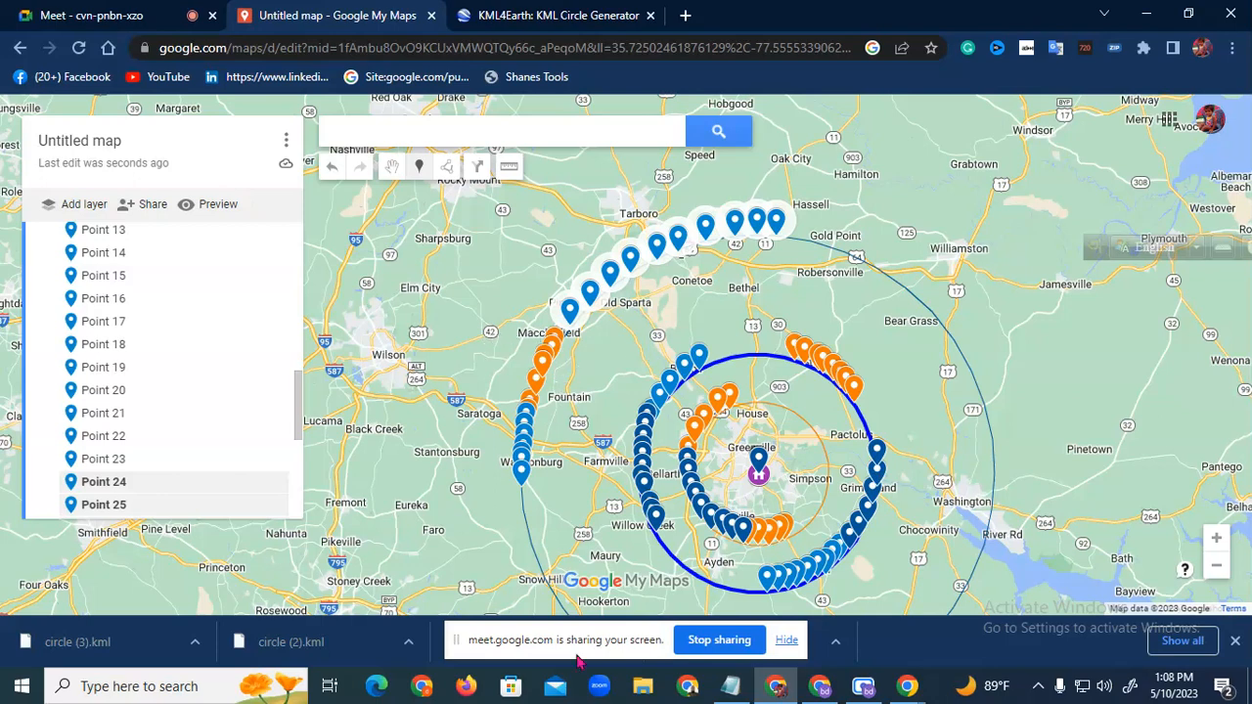
{"action": "left_click", "coordinate": [1235, 640]}
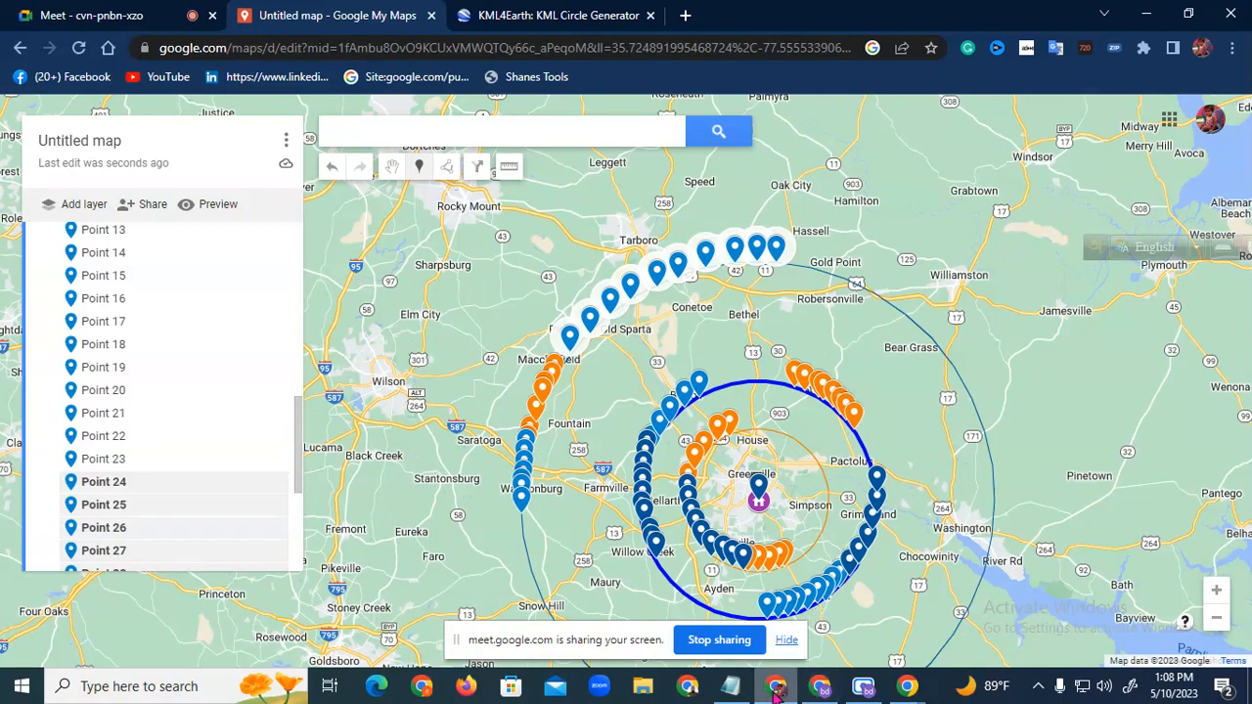
{"action": "mouse_move", "coordinate": [778, 691]}
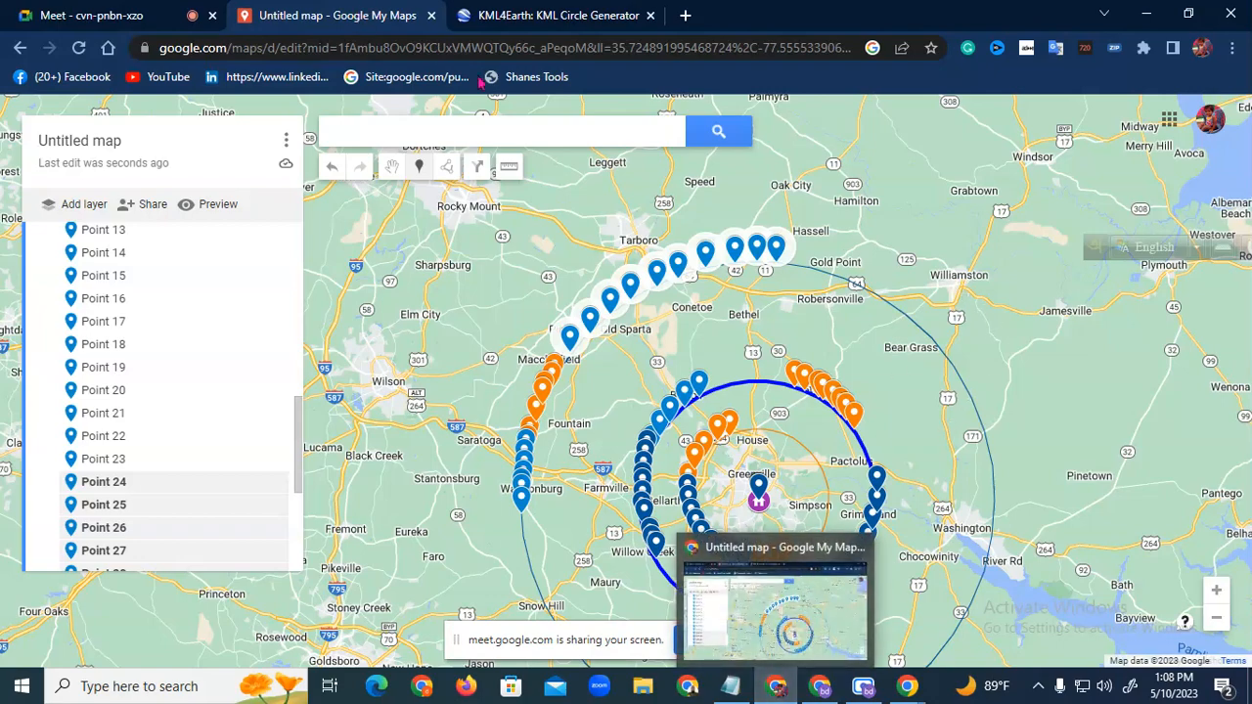
{"action": "left_click", "coordinate": [864, 688]}
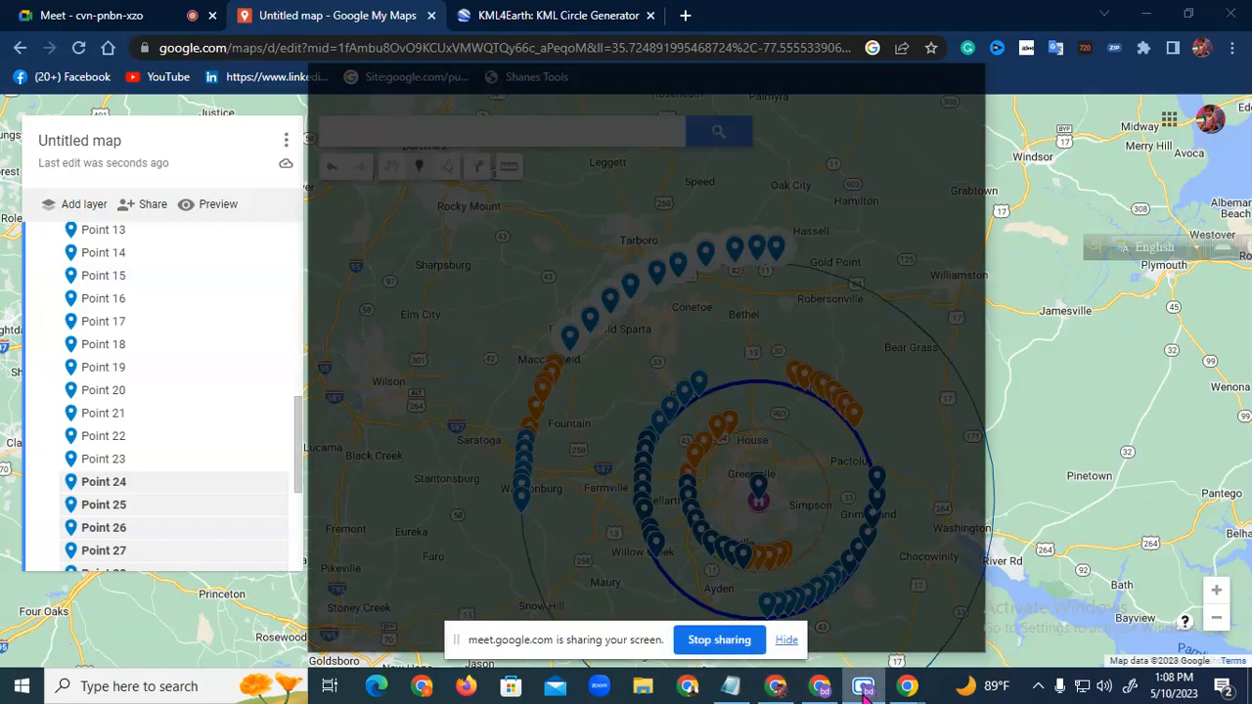